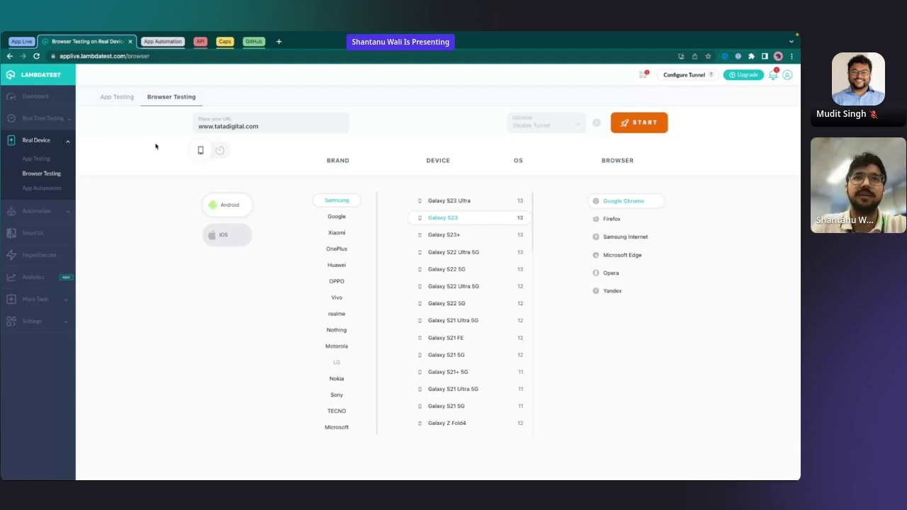
pyautogui.tripleClick(228, 126)
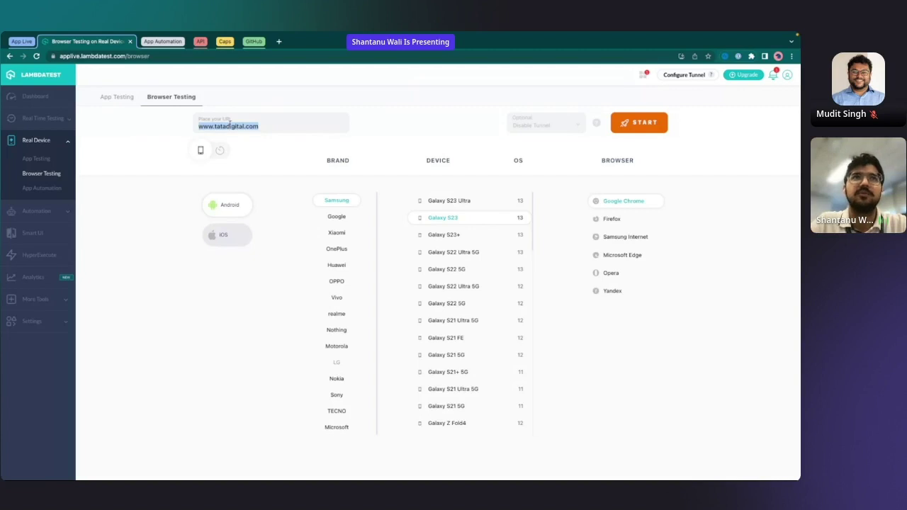
pyautogui.click(263, 132)
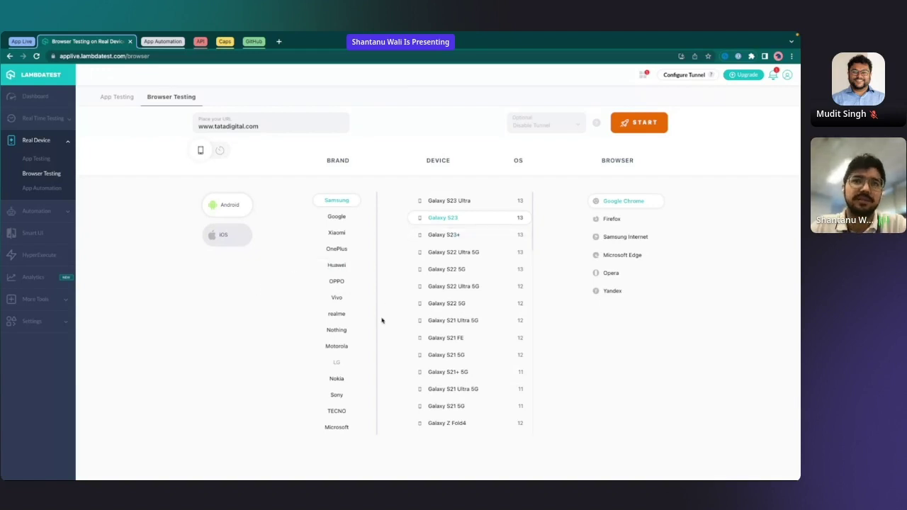
pyautogui.scroll(-10, 482, 319)
pyautogui.scroll(10, 483, 320)
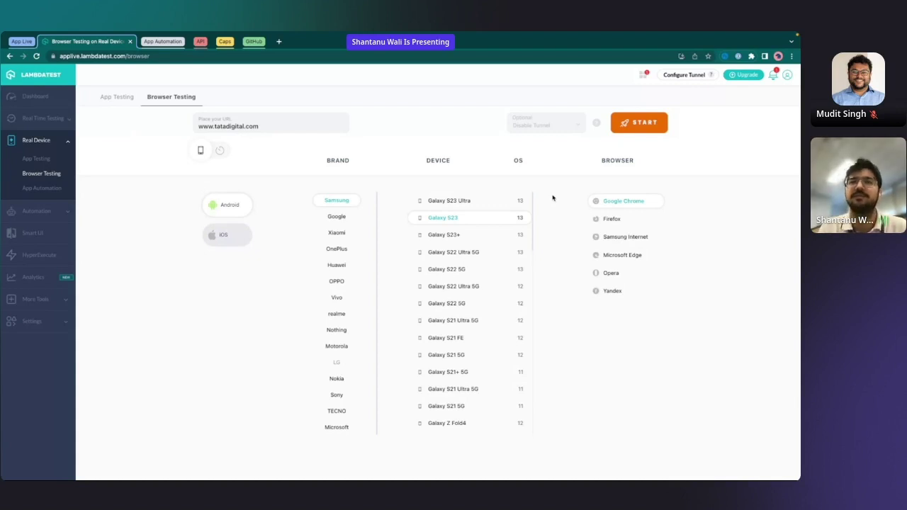
pyautogui.click(481, 305)
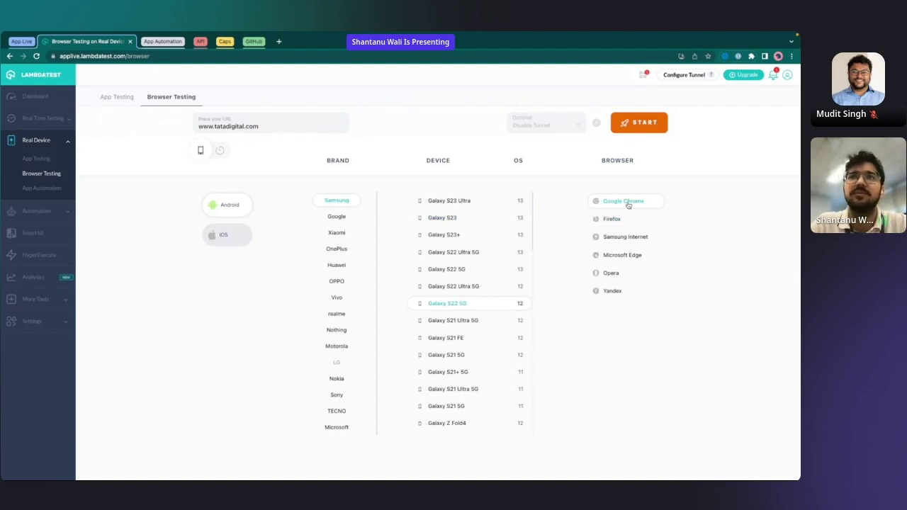
pyautogui.click(644, 123)
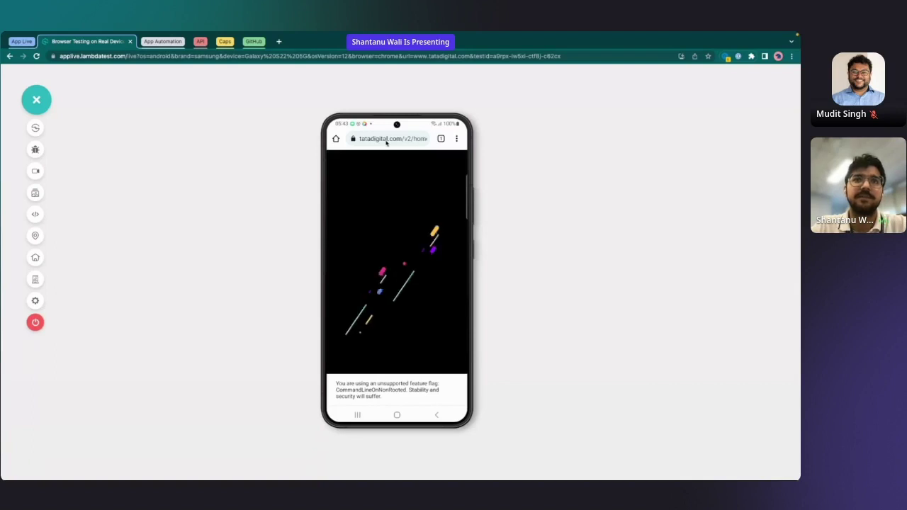
pyautogui.click(443, 289)
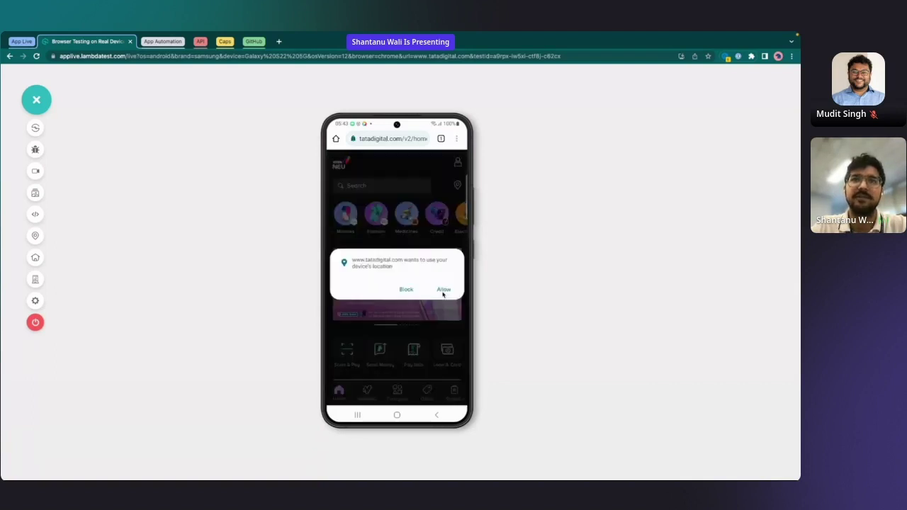
pyautogui.click(443, 291)
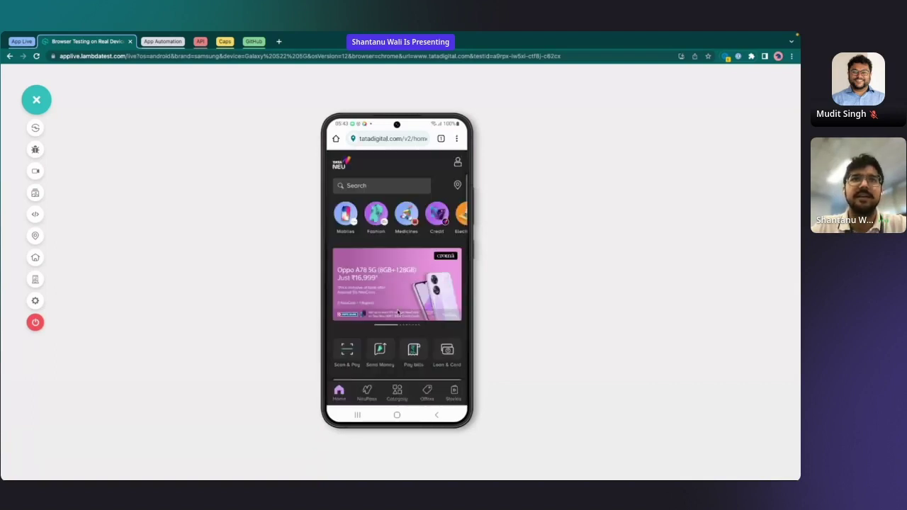
pyautogui.moveTo(397, 312); pyautogui.dragTo(396, 210)
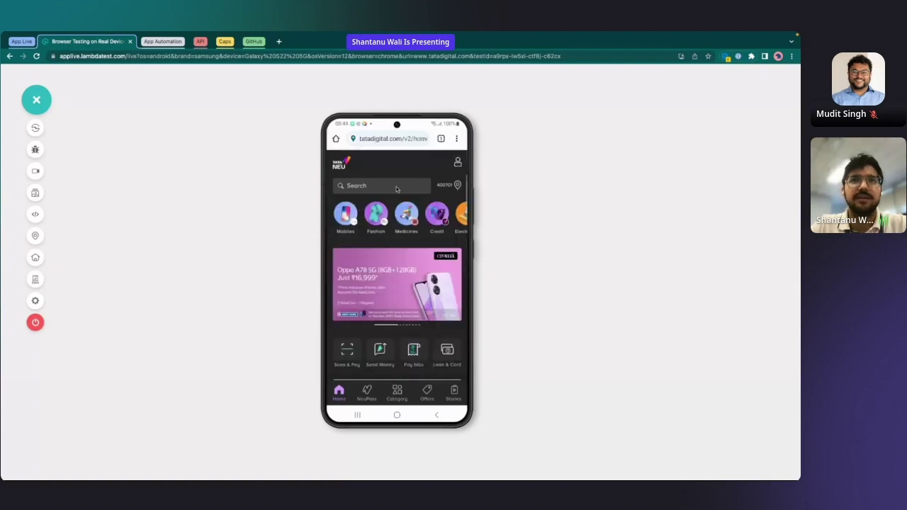
pyautogui.scroll(-10, 396, 186)
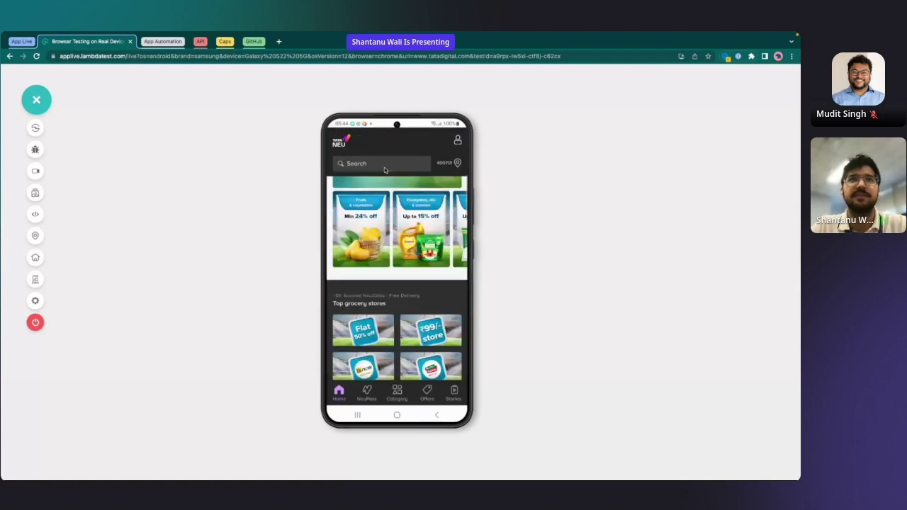
# - Search the site for "grocery", look through the product listing and return to the search page
pyautogui.click(381, 166)
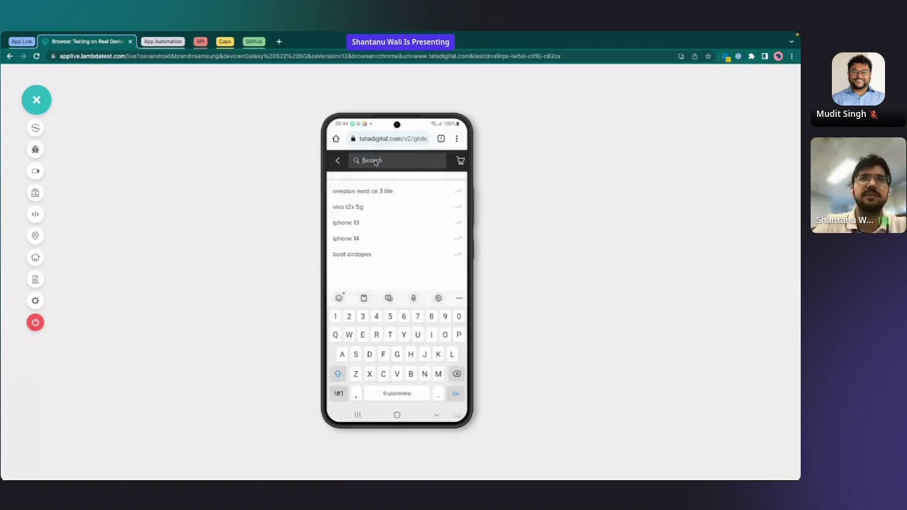
pyautogui.write('grocery')
pyautogui.press('Return')
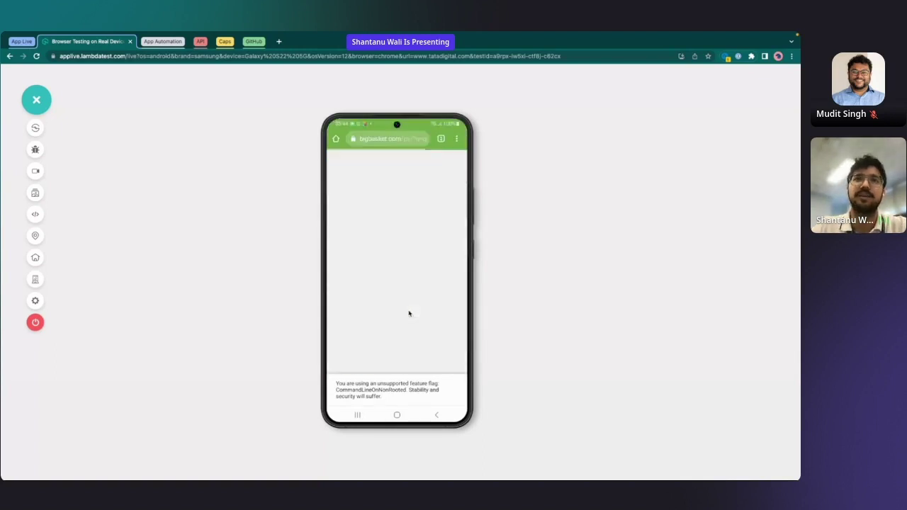
pyautogui.moveTo(405, 313); pyautogui.dragTo(407, 244)
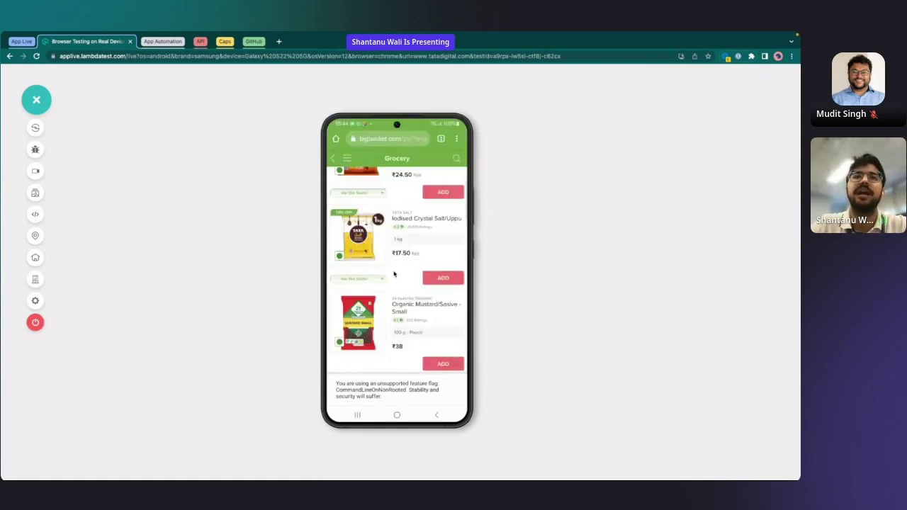
pyautogui.moveTo(395, 274); pyautogui.dragTo(397, 333)
pyautogui.click(437, 424)
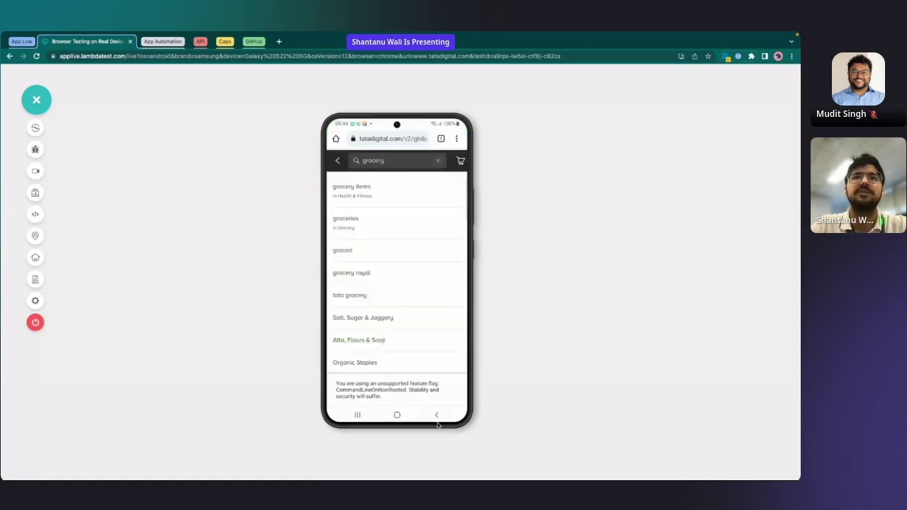
# - Go to the phone's home screen, reopen the browser from the recent apps and return to the site's home page
pyautogui.click(397, 415)
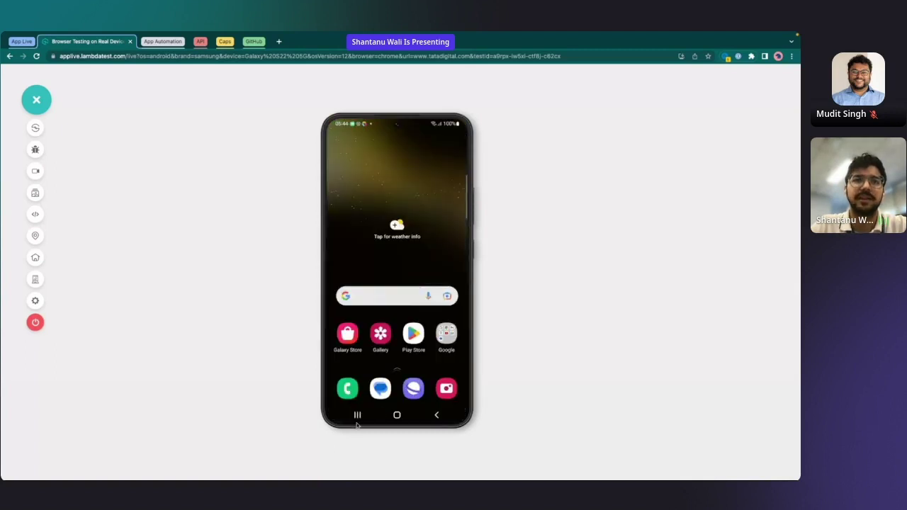
pyautogui.click(357, 421)
pyautogui.click(422, 279)
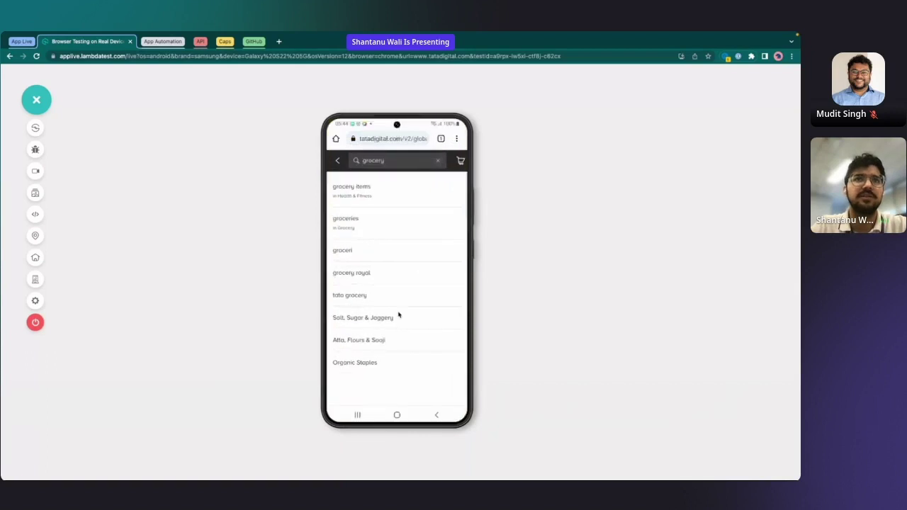
pyautogui.moveTo(398, 315); pyautogui.dragTo(338, 158)
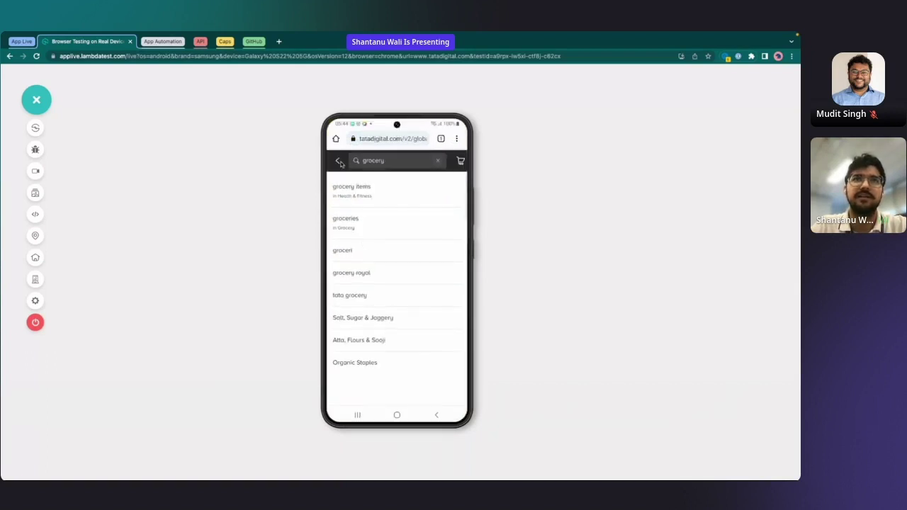
pyautogui.click(339, 163)
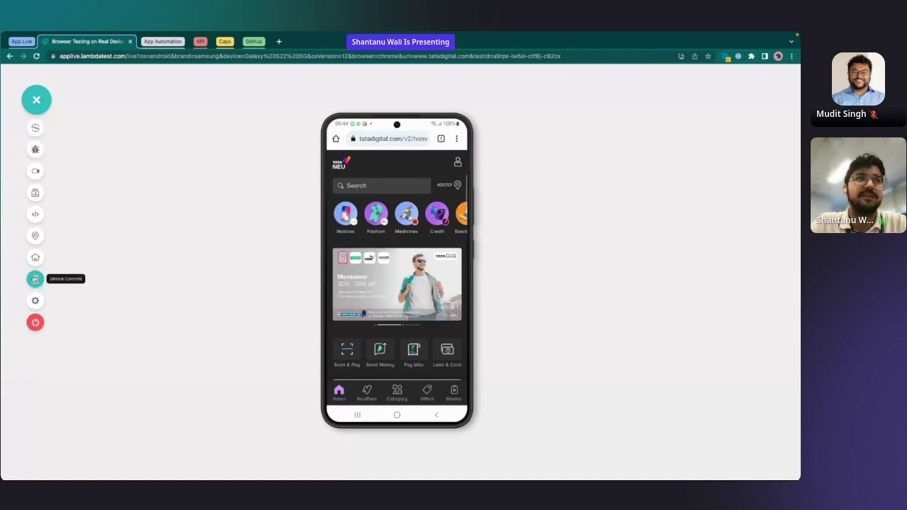
pyautogui.click(34, 128)
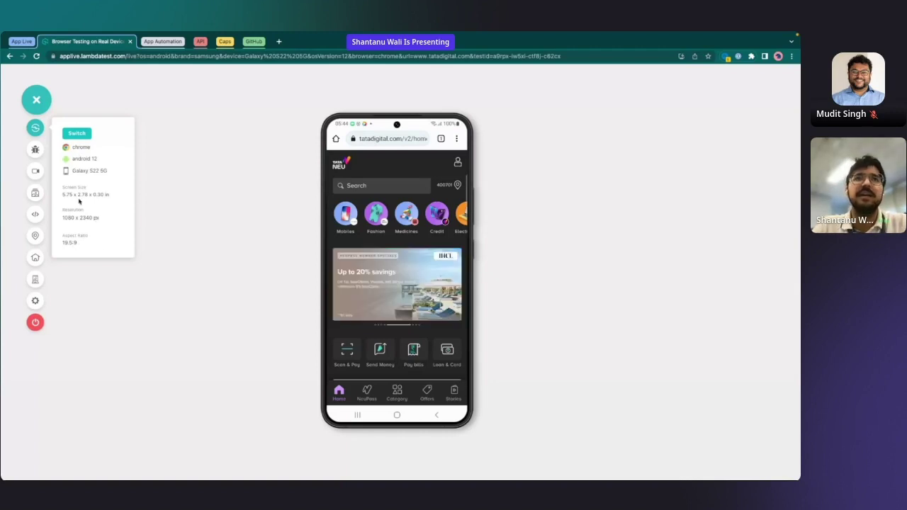
pyautogui.click(77, 133)
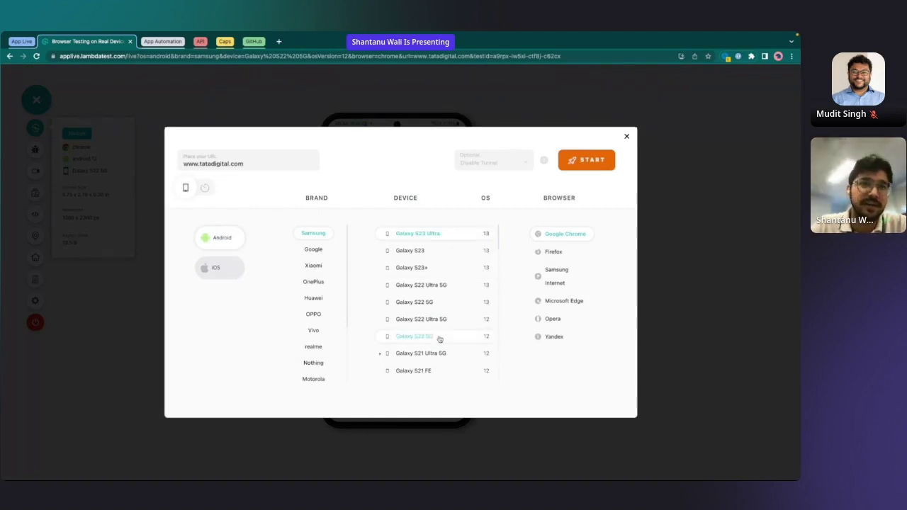
pyautogui.scroll(-3, 434, 340)
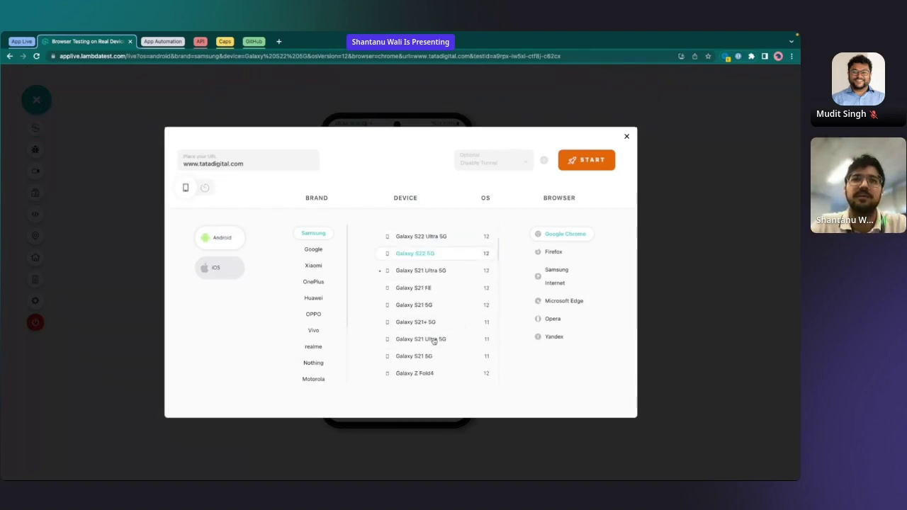
pyautogui.click(435, 303)
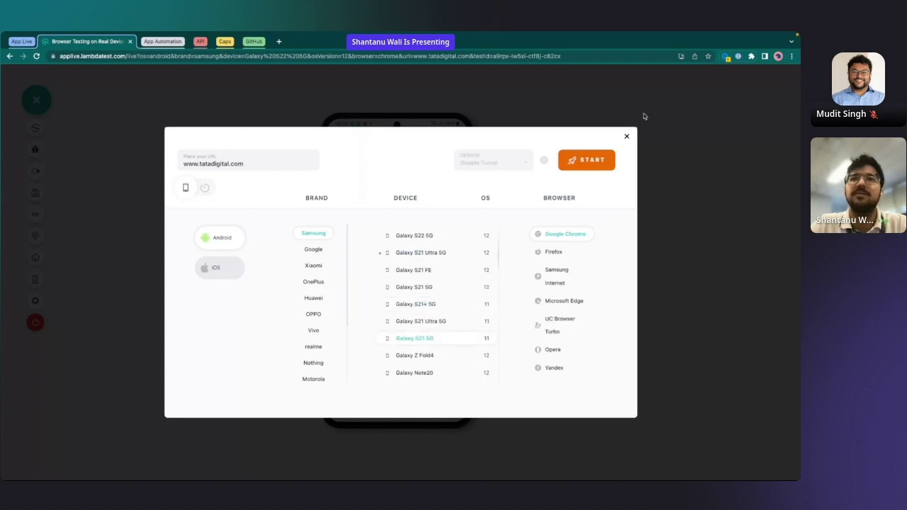
pyautogui.click(627, 137)
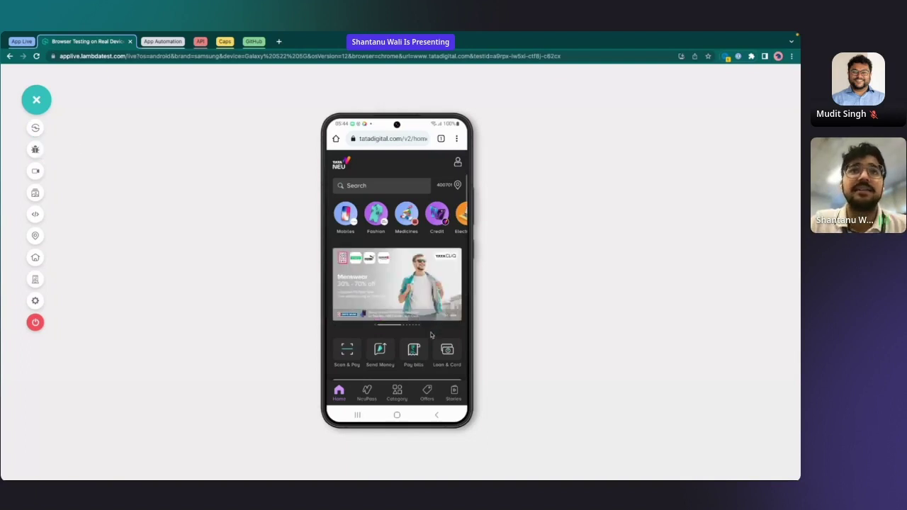
# - Capture a screenshot of the Tata Neu home page for bug annotation and bring its category row into view
pyautogui.scroll(-3, 430, 334)
pyautogui.scroll(3, 418, 311)
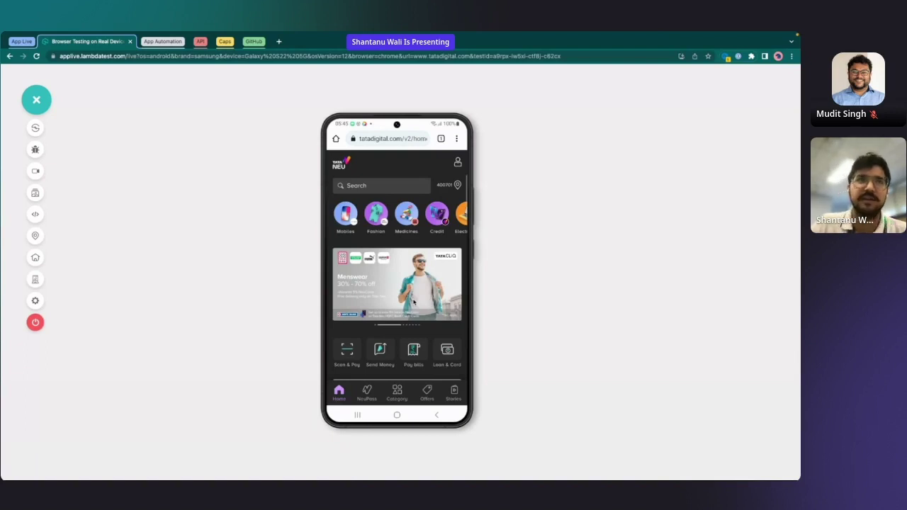
pyautogui.click(35, 149)
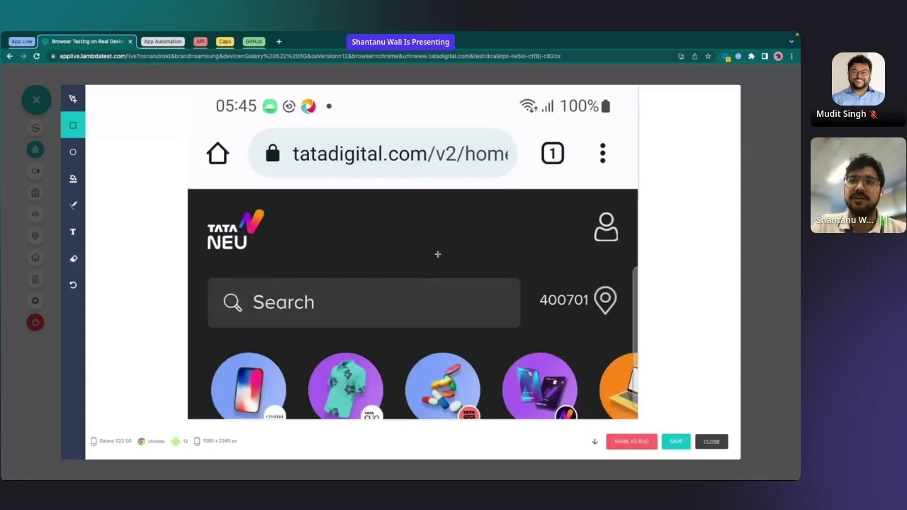
pyautogui.scroll(-10, 438, 254)
pyautogui.scroll(6, 447, 278)
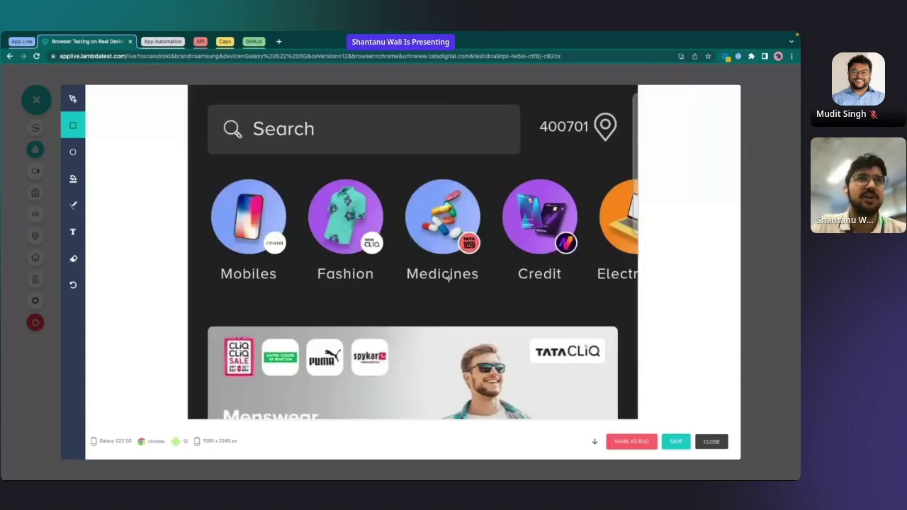
# - Outline the Mobiles category in the screenshot with a red rectangle and save the screenshot
pyautogui.moveTo(199, 161)
pyautogui.mouseDown()
pyautogui.moveTo(358, 289)
pyautogui.moveTo(462, 354)
pyautogui.moveTo(151, 175)
pyautogui.mouseUp()
pyautogui.moveTo(73, 179)
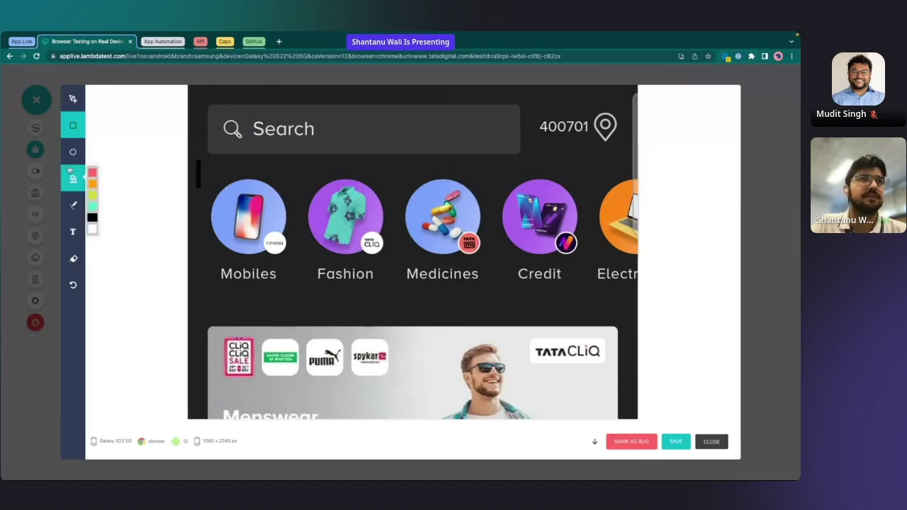
pyautogui.click(95, 174)
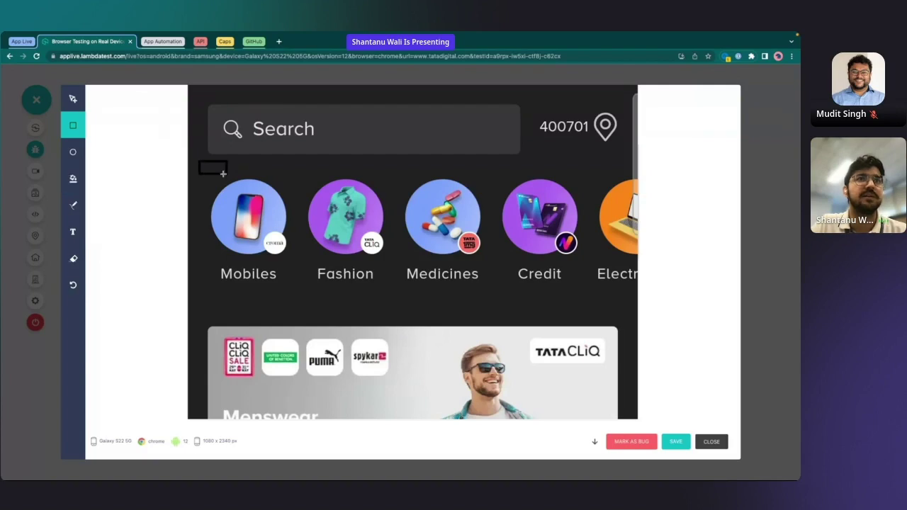
pyautogui.moveTo(203, 168)
pyautogui.mouseDown()
pyautogui.moveTo(340, 291)
pyautogui.moveTo(298, 296)
pyautogui.mouseUp()
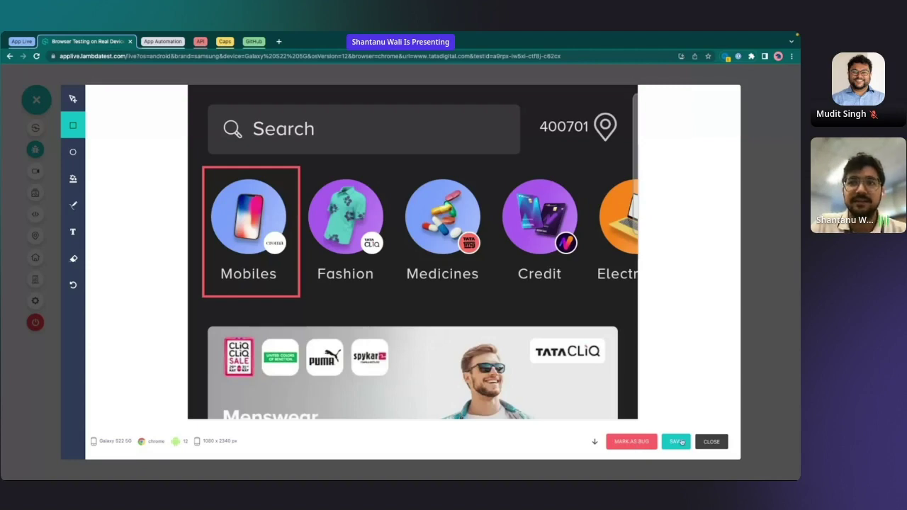
pyautogui.click(676, 441)
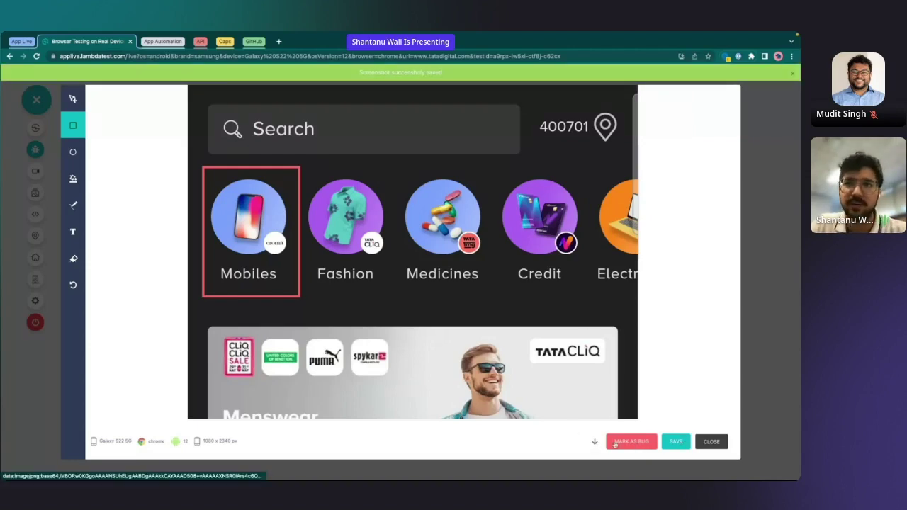
# - Mark the annotated screenshot as a bug and set the Jira issue's project to Product Dummy 2
pyautogui.click(626, 441)
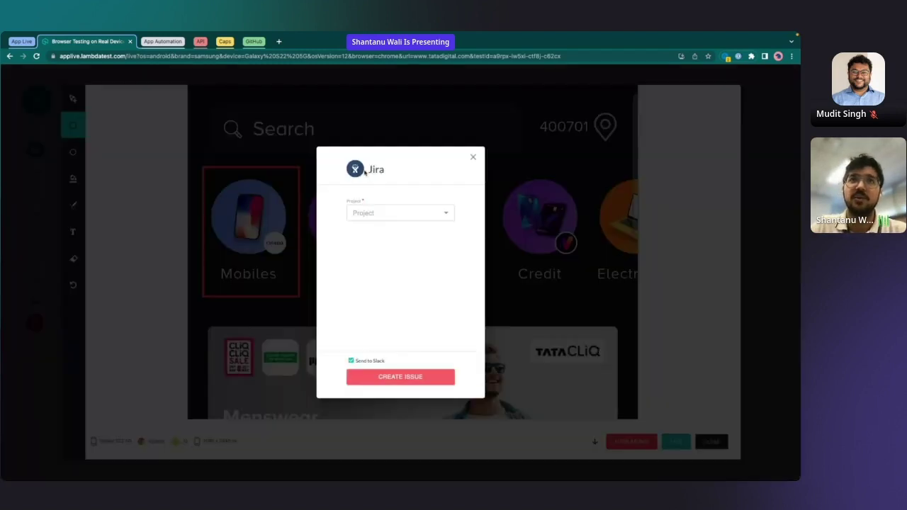
pyautogui.click(395, 211)
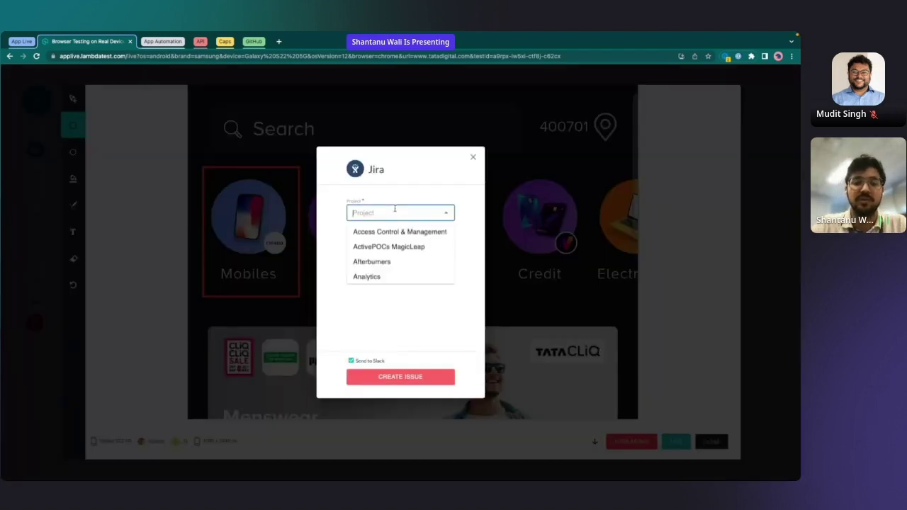
pyautogui.write('prod')
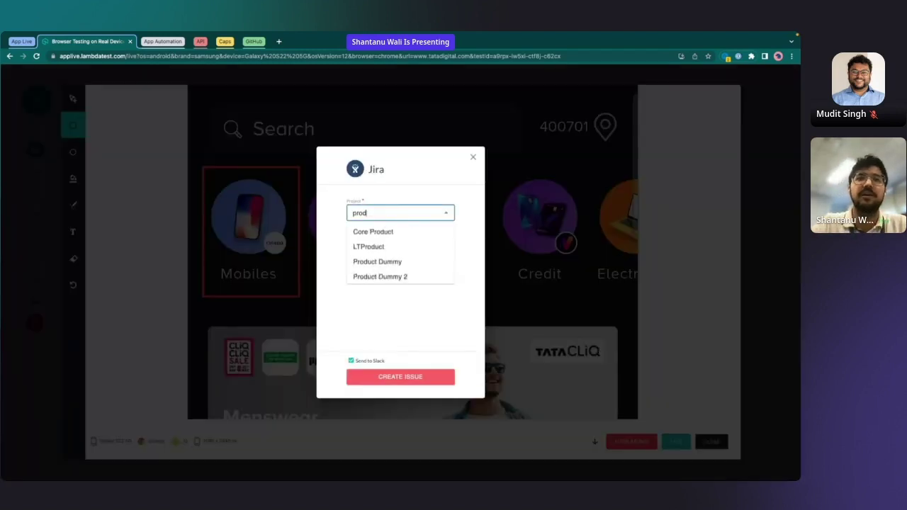
pyautogui.click(379, 276)
# - Fill in the Jira issue's assignee, set its component to iOS Resigner and its issue type to Bug
pyautogui.click(382, 237)
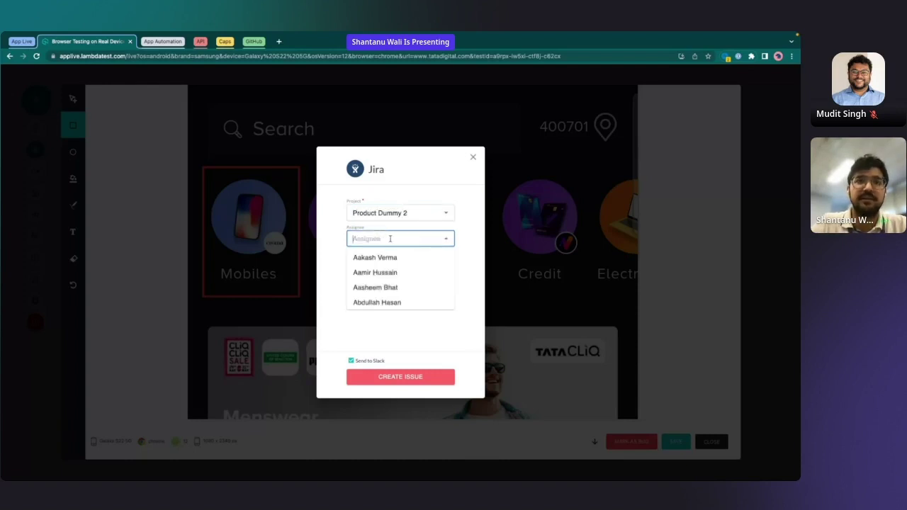
pyautogui.write('shantanu')
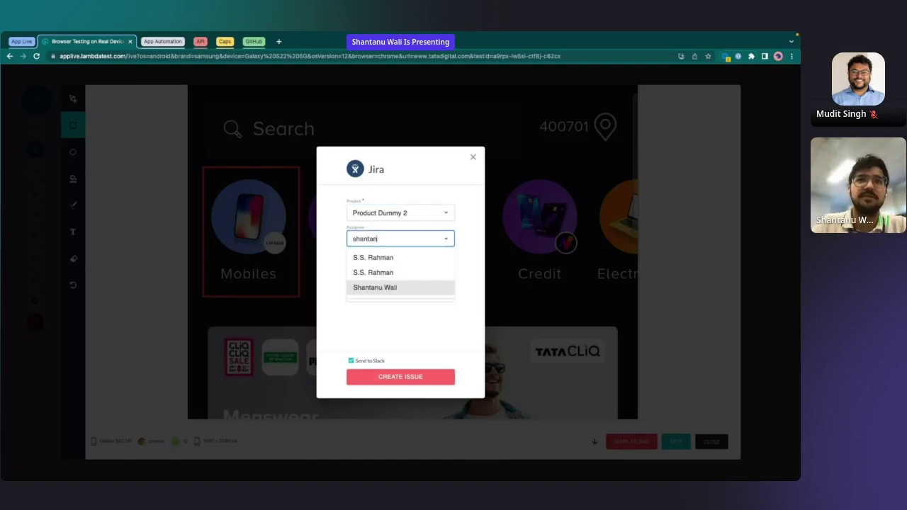
pyautogui.press('Return')
pyautogui.click(376, 266)
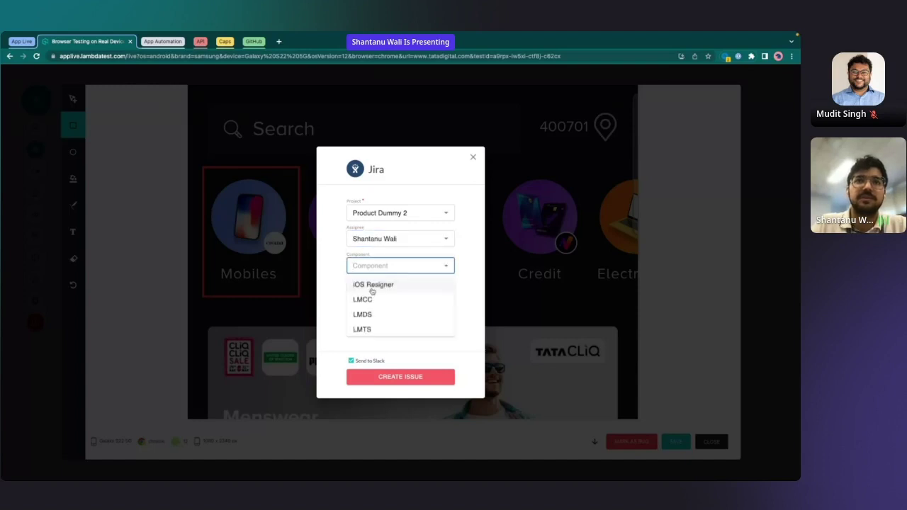
pyautogui.click(372, 286)
pyautogui.click(383, 294)
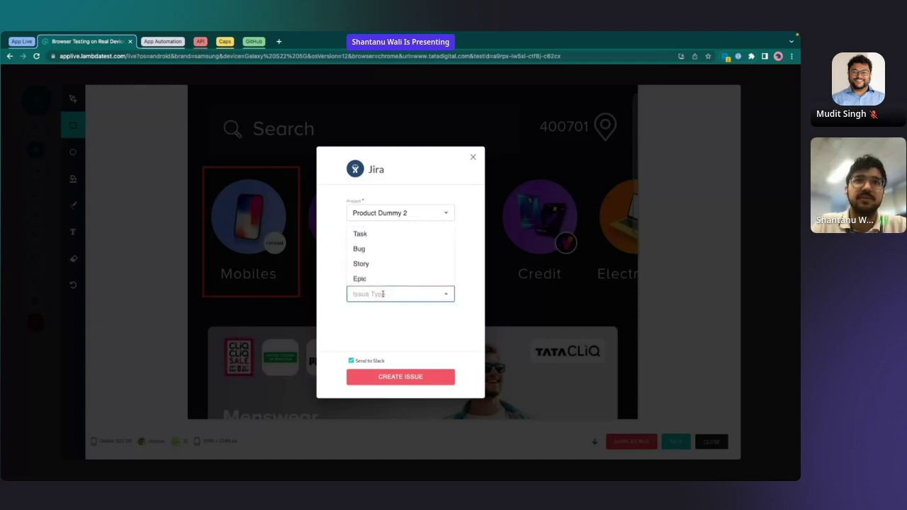
pyautogui.click(361, 247)
# - Enter "Dummy Bug" as the Jira issue's summary
pyautogui.scroll(-2, 397, 323)
pyautogui.scroll(-1, 396, 322)
pyautogui.click(381, 227)
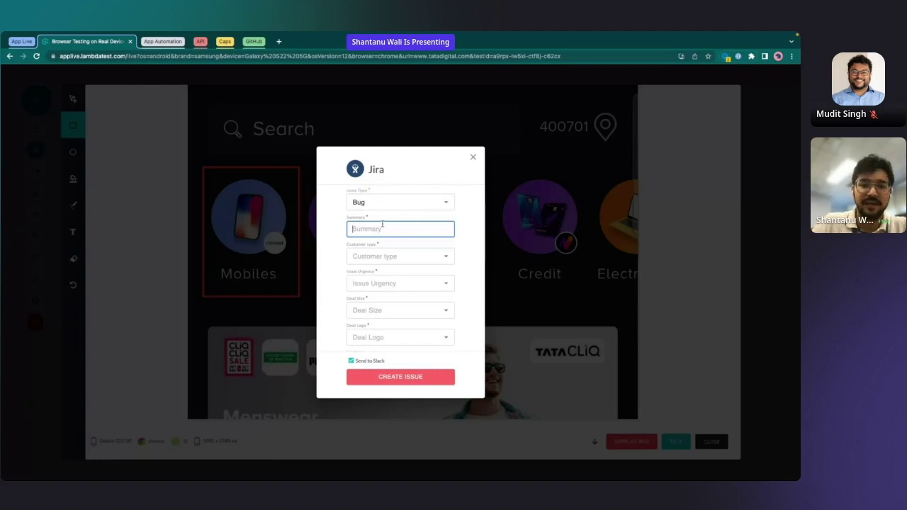
pyautogui.write('Dummy ')
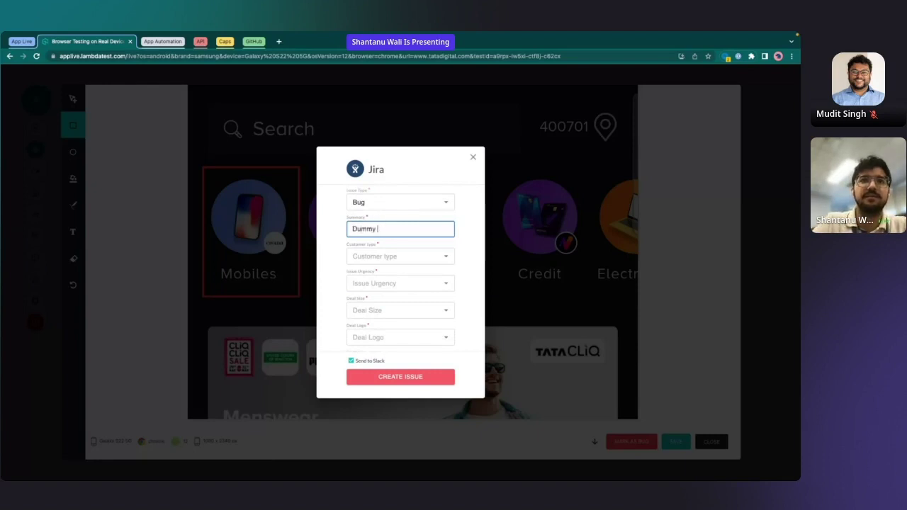
pyautogui.write('Bug')
# - Set the customer type to None, the issue urgency to High and the deal size to Not enough data
pyautogui.click(372, 257)
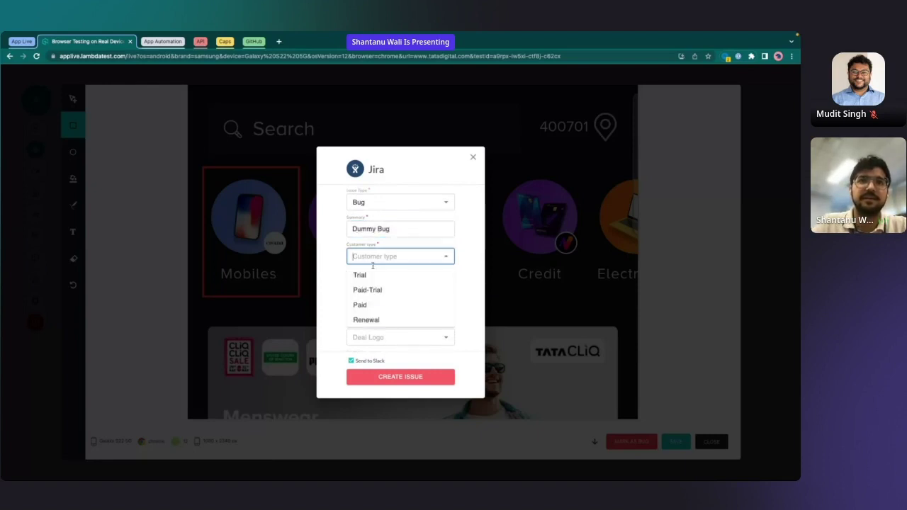
pyautogui.scroll(-2, 371, 316)
pyautogui.click(371, 318)
pyautogui.click(379, 283)
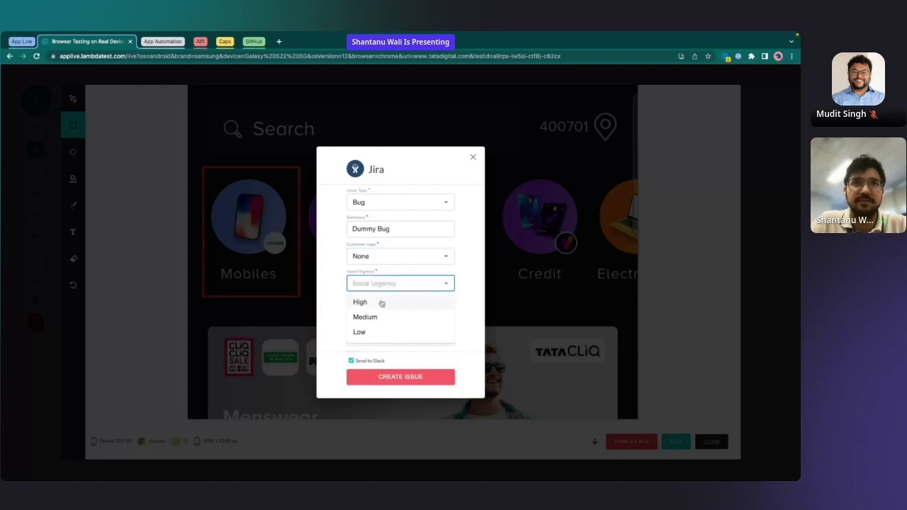
pyautogui.click(381, 302)
pyautogui.click(381, 310)
# - Set the deal logo to Minor and enter "Bug description" as the issue's description
pyautogui.scroll(-3, 383, 247)
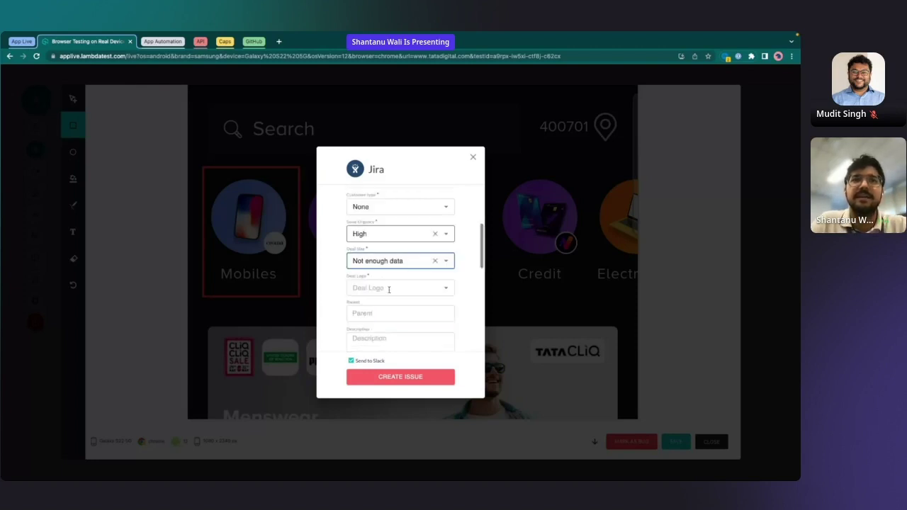
pyautogui.click(394, 220)
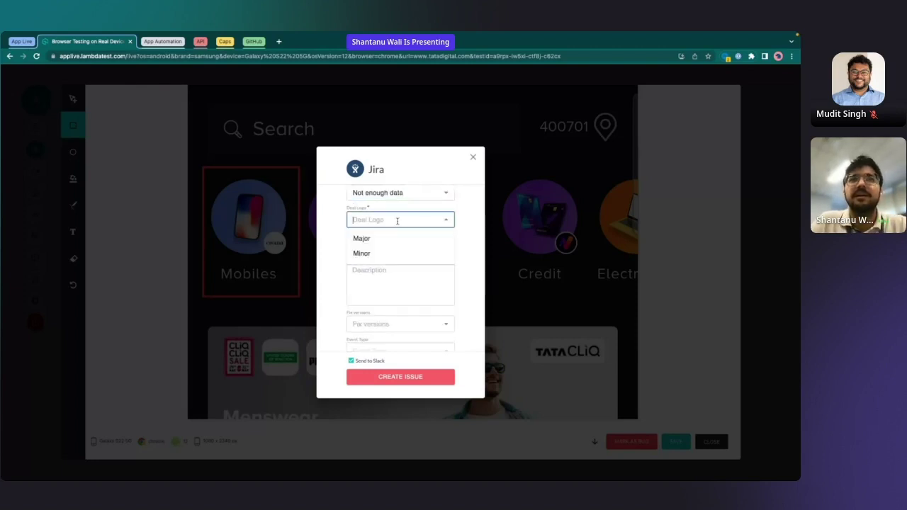
pyautogui.click(389, 249)
pyautogui.scroll(-1, 386, 251)
pyautogui.click(382, 261)
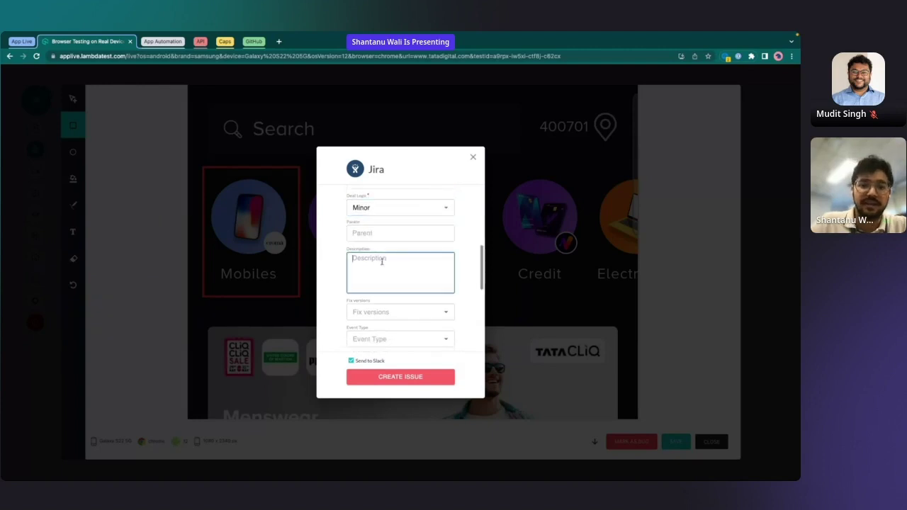
pyautogui.write('Bug d')
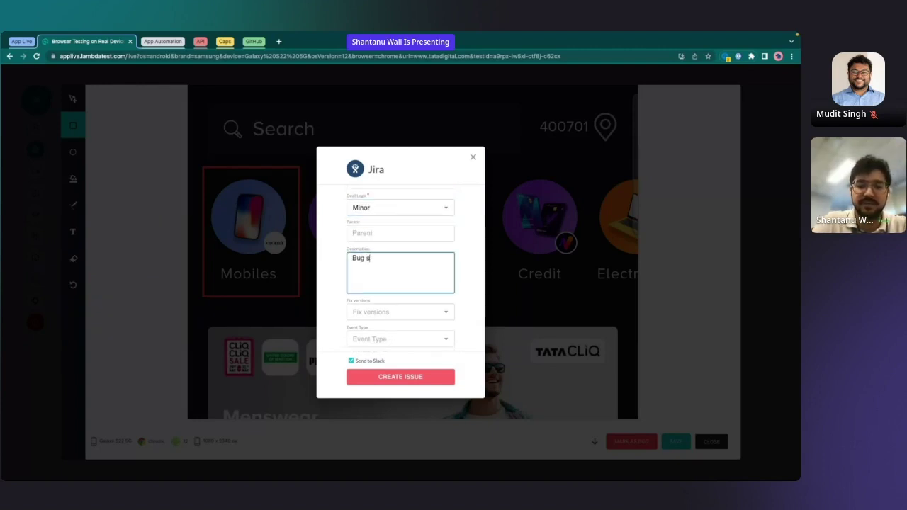
pyautogui.write('escription')
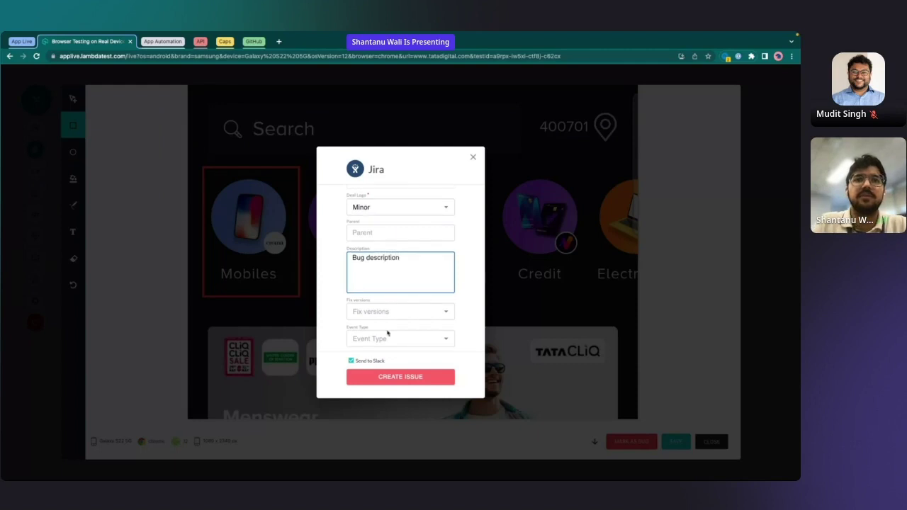
# - Try to create the Jira issue with Send to Slack turned off and dismiss the form
pyautogui.scroll(-5, 386, 330)
pyautogui.scroll(-1, 361, 360)
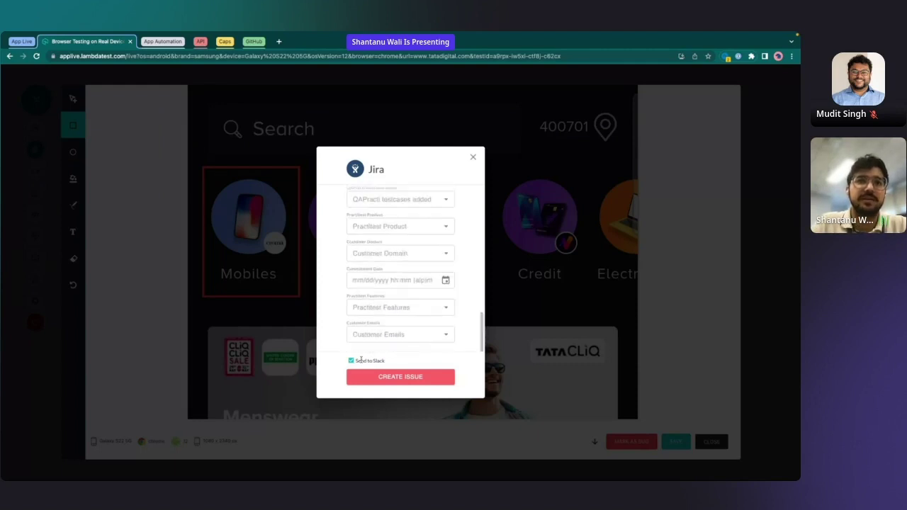
pyautogui.click(361, 361)
pyautogui.click(398, 377)
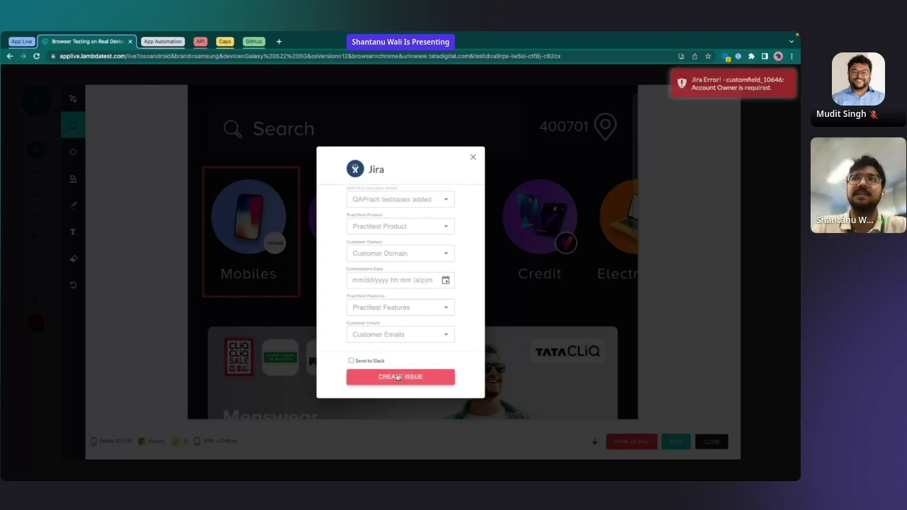
pyautogui.scroll(5, 415, 245)
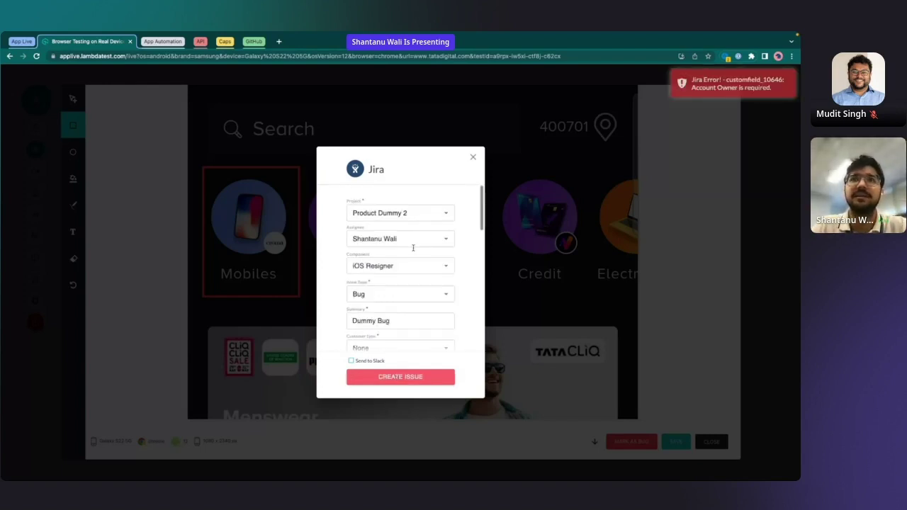
pyautogui.press('Escape')
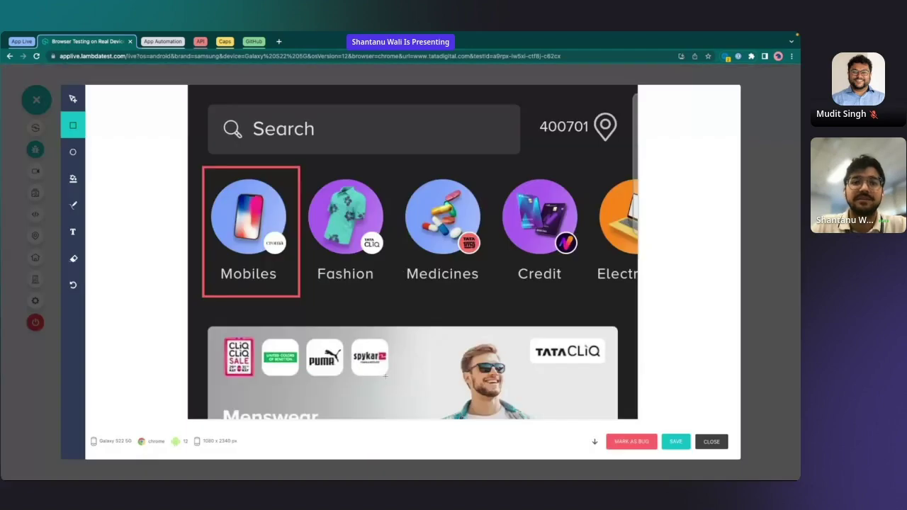
# - Leave the annotated screenshot, capture a fresh one of the Tata Neu home page and mark it as a bug
pyautogui.click(755, 134)
pyautogui.click(46, 168)
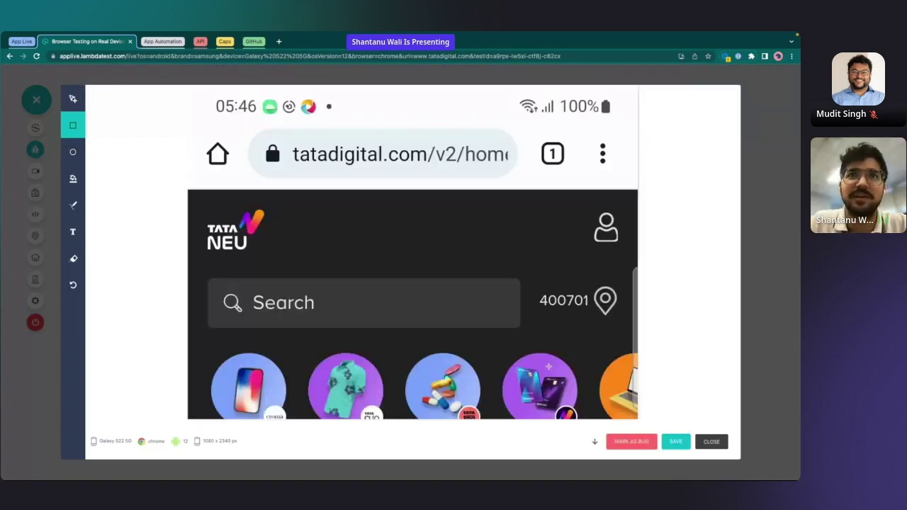
pyautogui.click(623, 441)
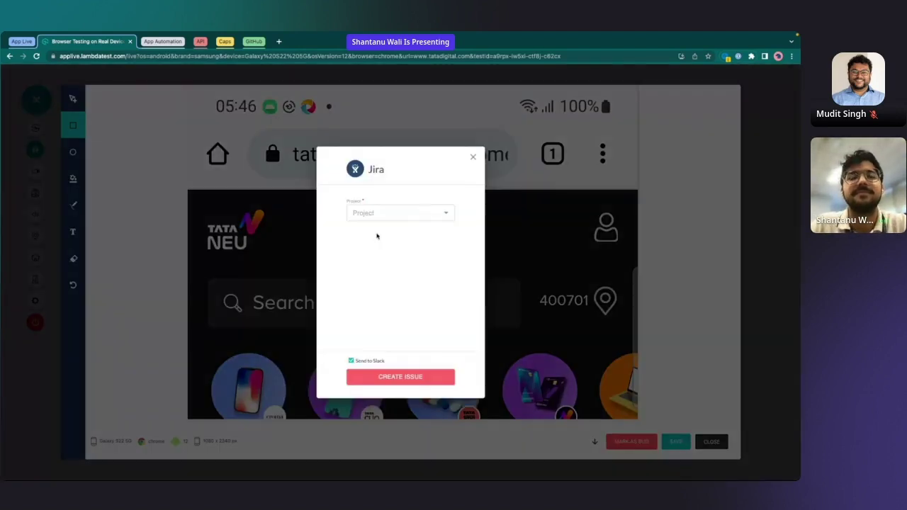
# - Set the new Jira issue's project to Product Dummy 2 and fill in the assignee's name
pyautogui.click(377, 211)
pyautogui.write('pr')
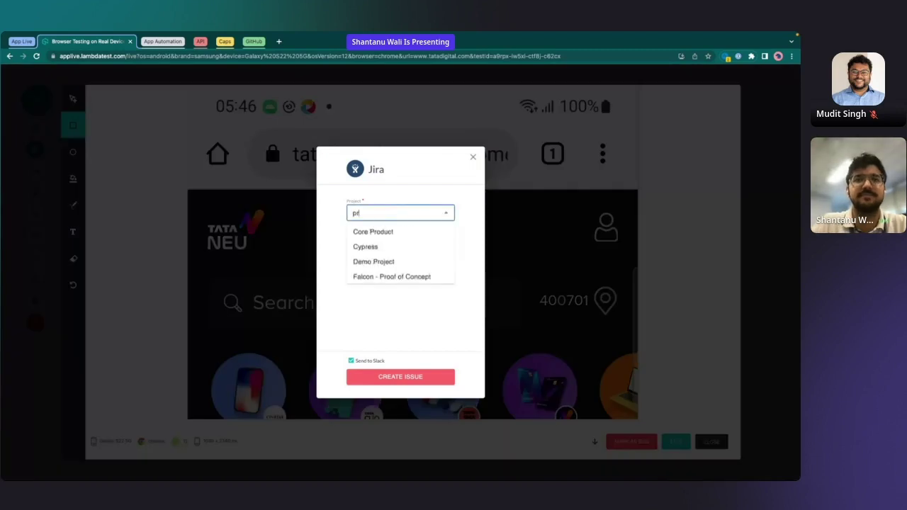
pyautogui.write('odu')
pyautogui.click(380, 275)
pyautogui.click(393, 236)
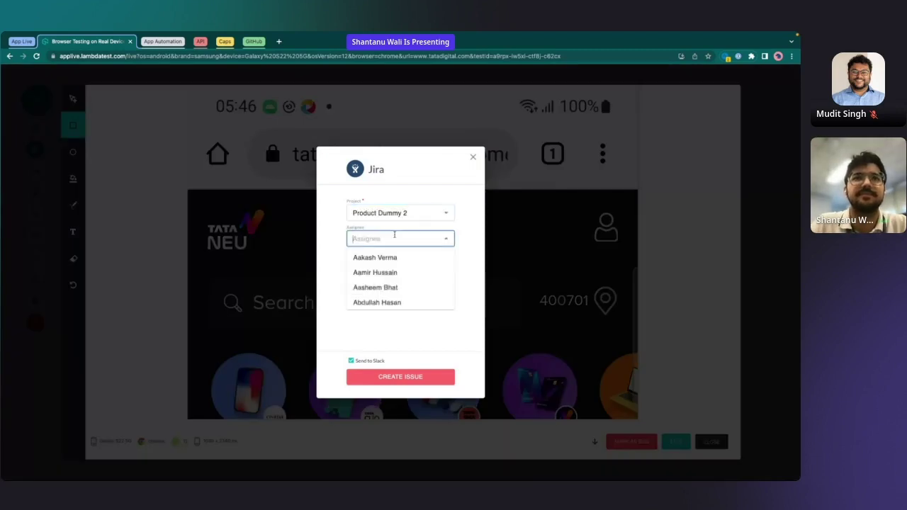
pyautogui.write('shantanu')
pyautogui.press('Return')
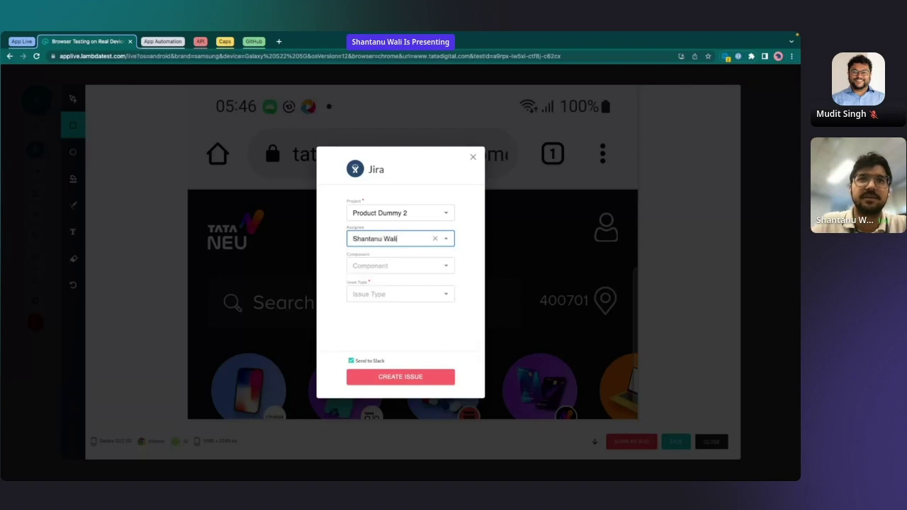
# - Set the component to iOS Resigner and the issue type to Bug, and enter the summary "dummy bug"
pyautogui.click(385, 266)
pyautogui.click(383, 284)
pyautogui.click(381, 292)
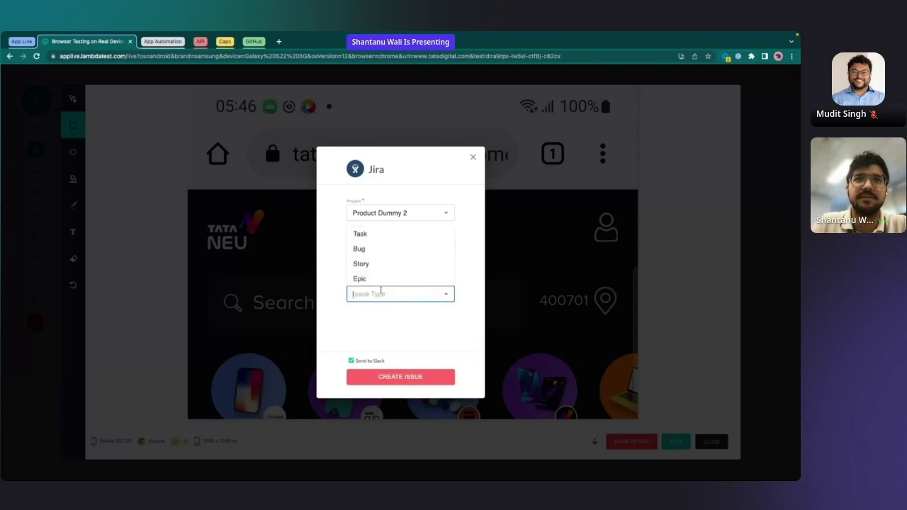
pyautogui.click(381, 248)
pyautogui.click(381, 320)
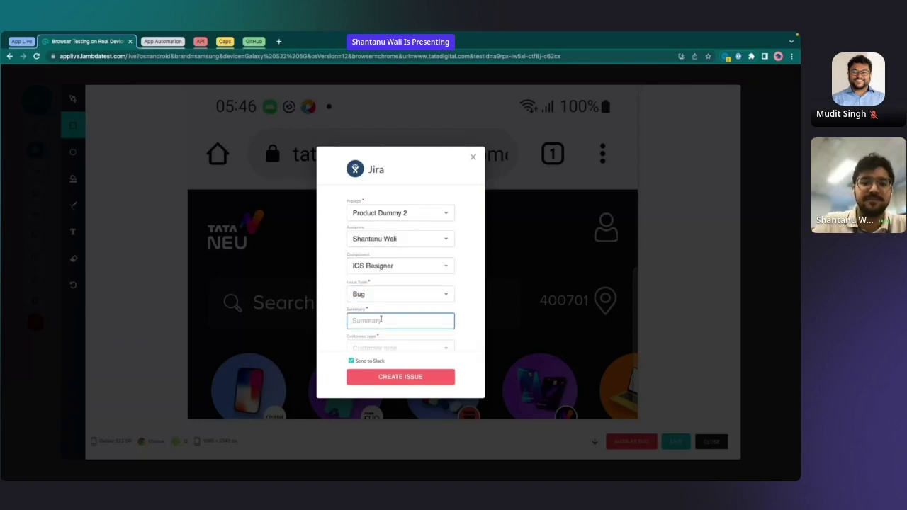
pyautogui.write('dummy bu')
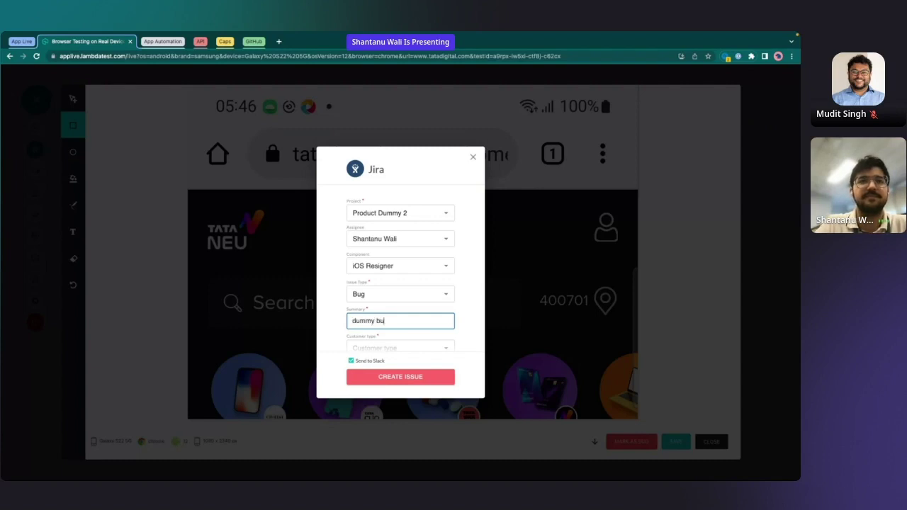
pyautogui.write('g')
# - Set the customer type to None, issue urgency to High, deal size to Not enough data and deal logo to Minor
pyautogui.scroll(-2, 400, 283)
pyautogui.click(390, 261)
pyautogui.scroll(-2, 388, 304)
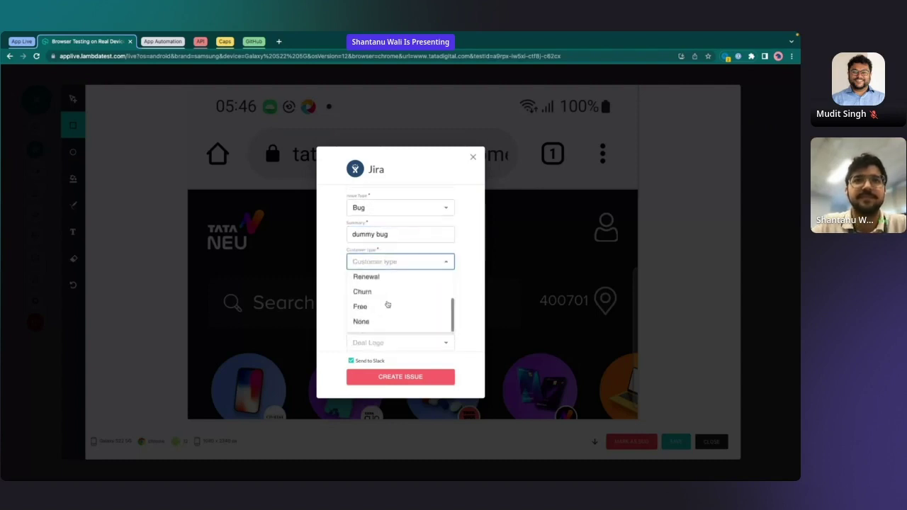
pyautogui.click(365, 320)
pyautogui.click(383, 288)
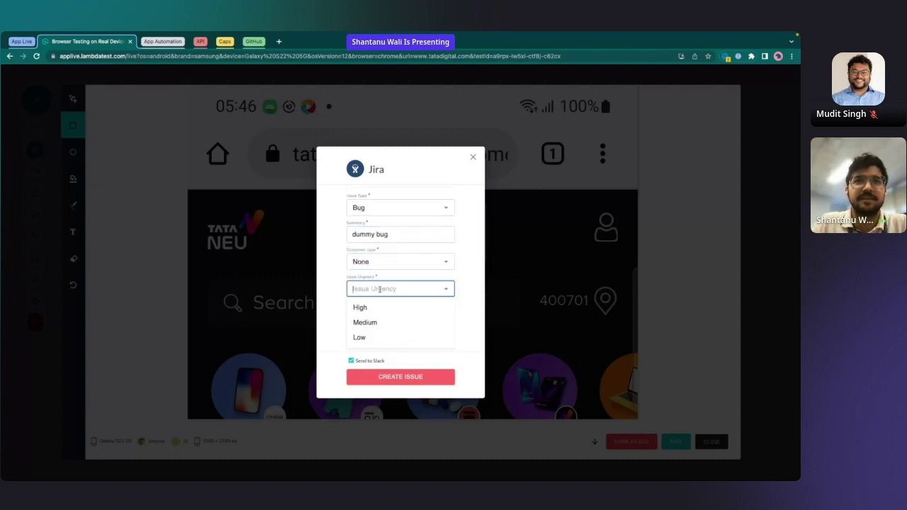
pyautogui.click(376, 305)
pyautogui.scroll(-2, 376, 304)
pyautogui.click(379, 246)
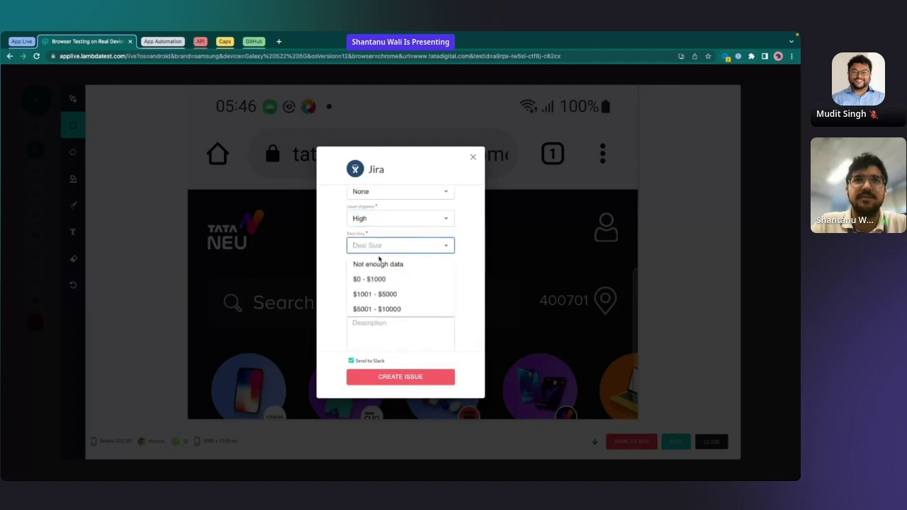
pyautogui.click(378, 263)
pyautogui.click(375, 272)
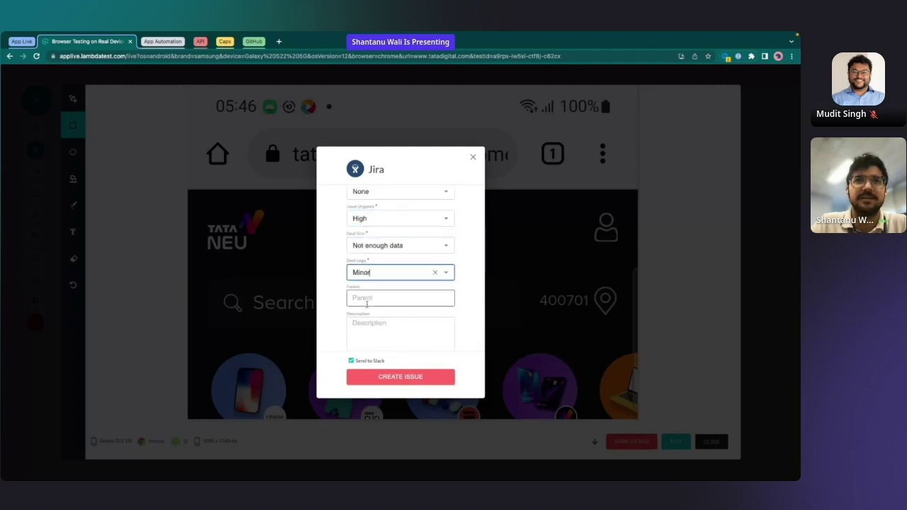
# - Change the Jira issue's project to Product Dummy and set its issue type to Task
pyautogui.scroll(-6, 371, 290)
pyautogui.scroll(5, 367, 304)
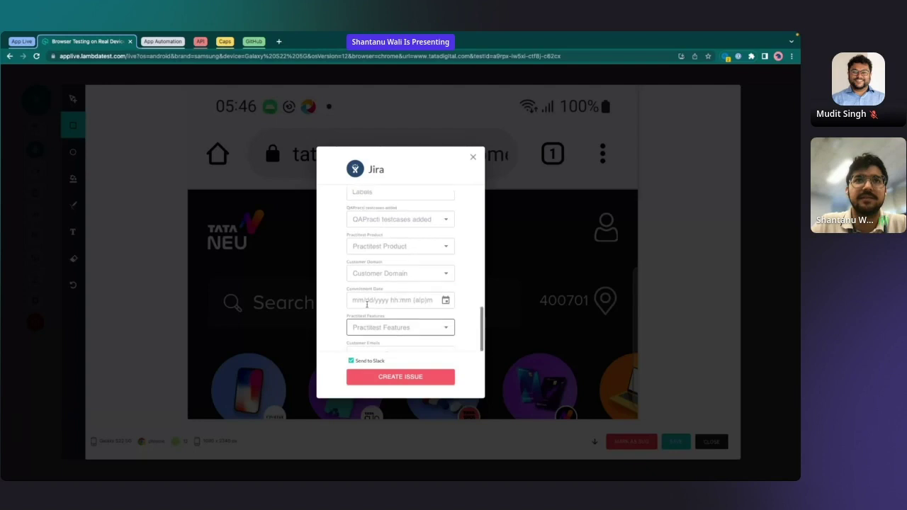
pyautogui.scroll(5, 366, 304)
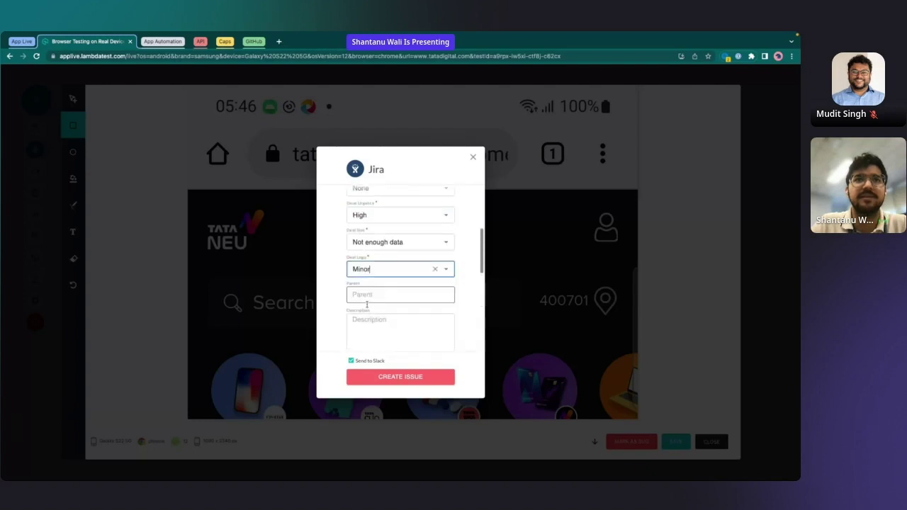
pyautogui.scroll(-3, 367, 306)
pyautogui.scroll(-5, 367, 306)
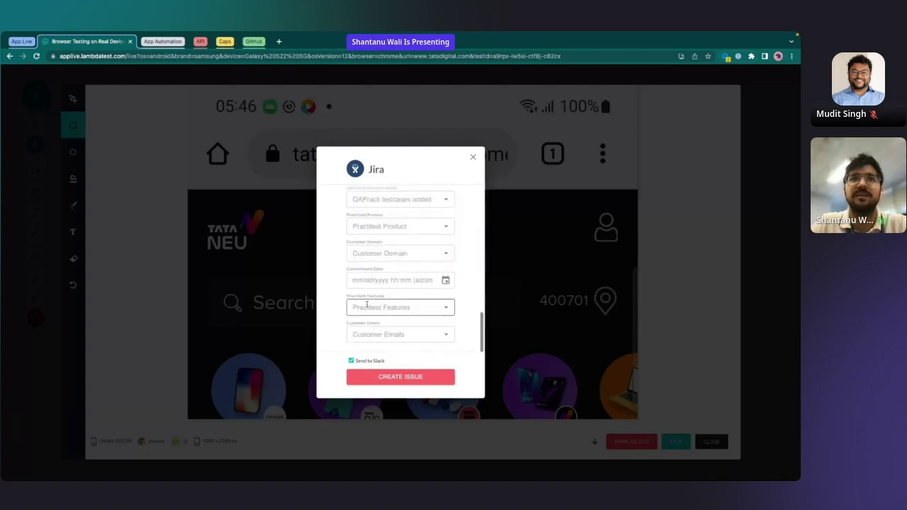
pyautogui.scroll(10, 367, 306)
pyautogui.click(387, 212)
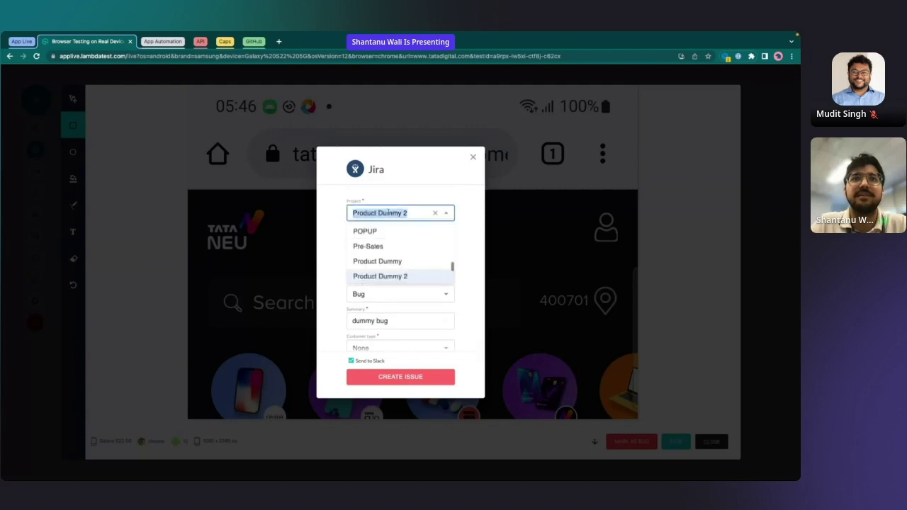
pyautogui.click(400, 260)
pyautogui.click(381, 296)
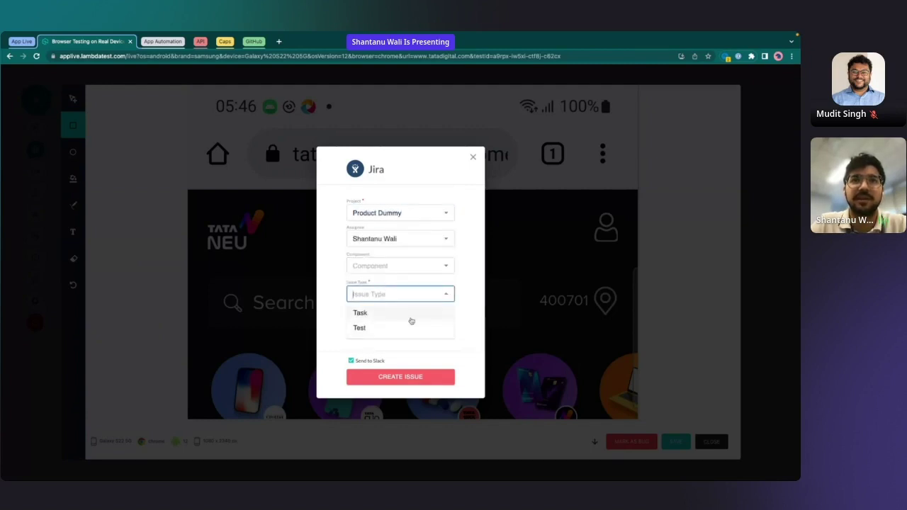
pyautogui.click(404, 313)
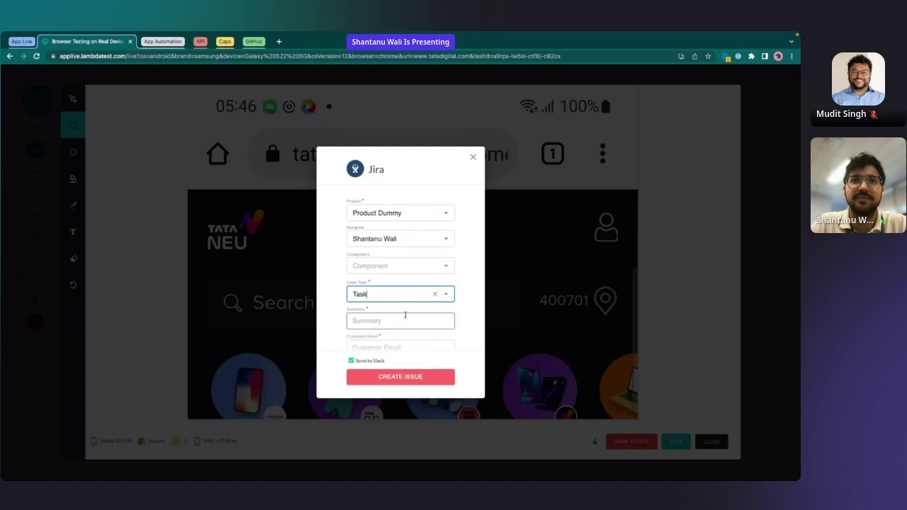
# - Set the Jira issue type to Test and enter the placeholder text "sampleemial" as the customer email
pyautogui.click(448, 296)
pyautogui.click(411, 327)
pyautogui.click(396, 242)
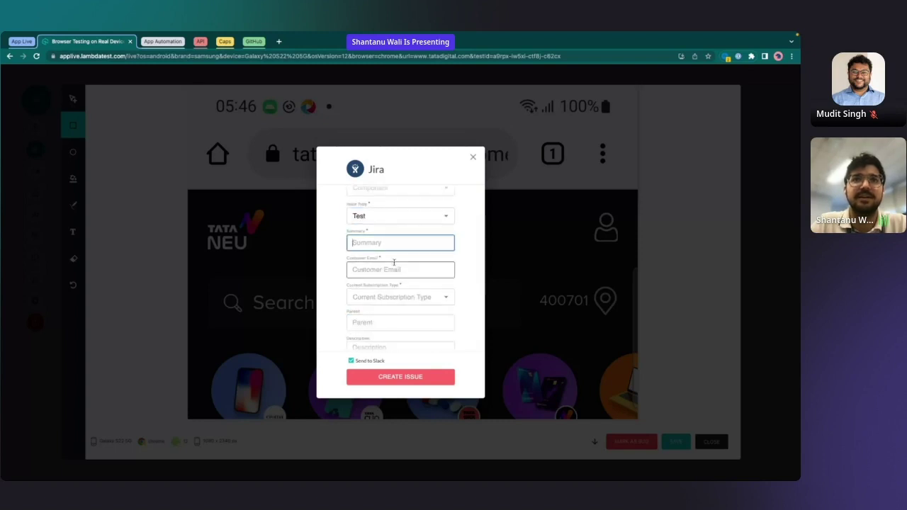
pyautogui.click(393, 263)
pyautogui.write('smaple')
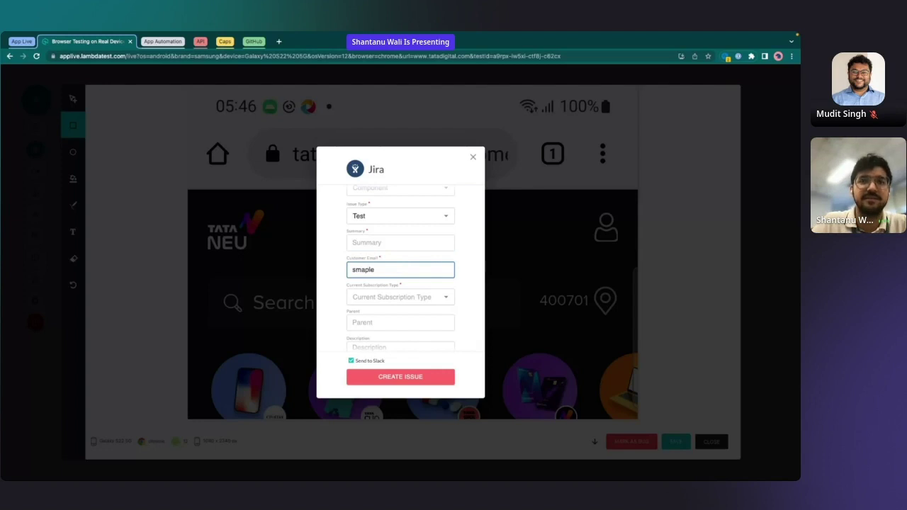
pyautogui.press('BackSpace')
pyautogui.press('BackSpace')
pyautogui.press('BackSpace')
pyautogui.press('BackSpace')
pyautogui.press('BackSpace')
pyautogui.press('BackSpace')
pyautogui.write('sampleem')
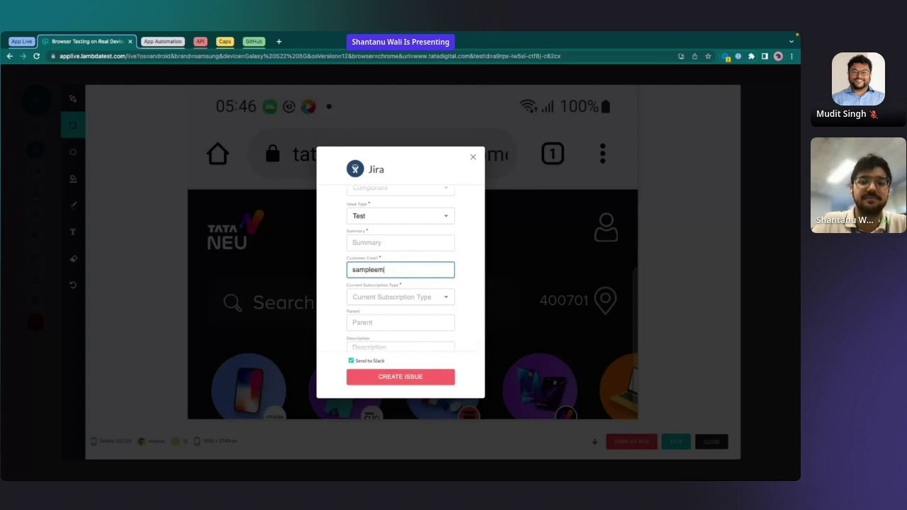
pyautogui.write('ial')
# - Set the current subscription type to Trial and enter "summary" as the issue's summary
pyautogui.click(391, 296)
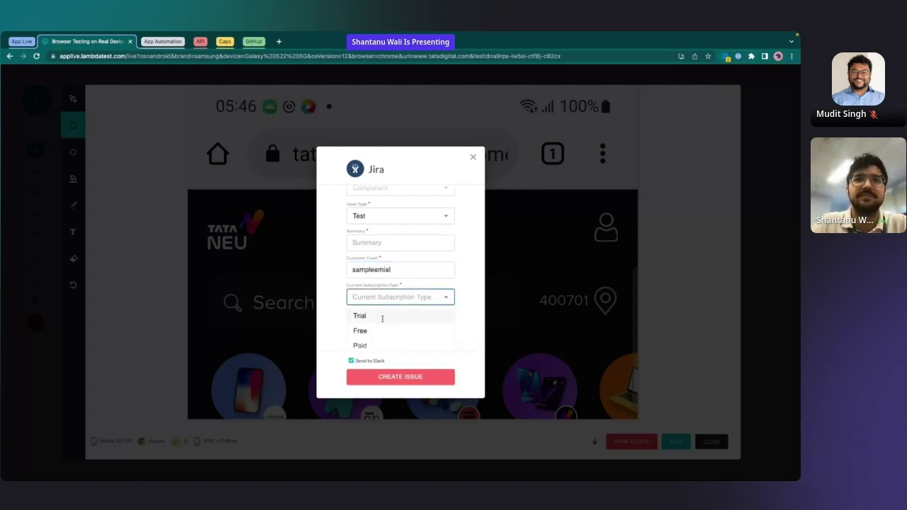
pyautogui.click(382, 316)
pyautogui.click(383, 242)
pyautogui.write('summary')
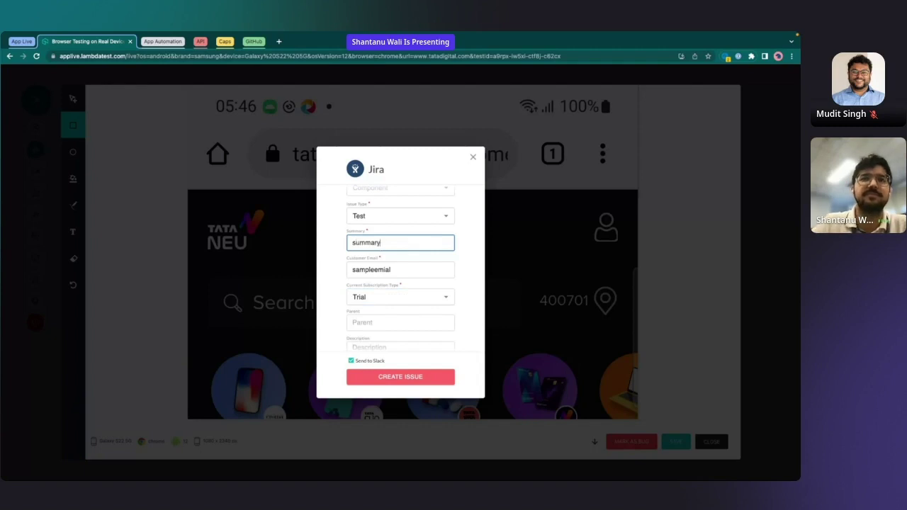
# - Create the Jira issue with Send to Slack turned off, and close the screenshot editor
pyautogui.scroll(-3, 384, 265)
pyautogui.click(385, 265)
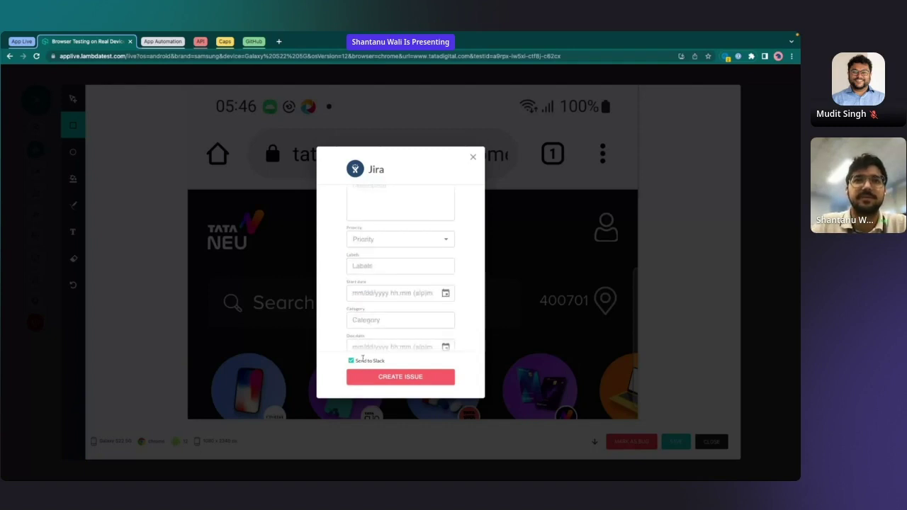
pyautogui.click(362, 360)
pyautogui.click(366, 373)
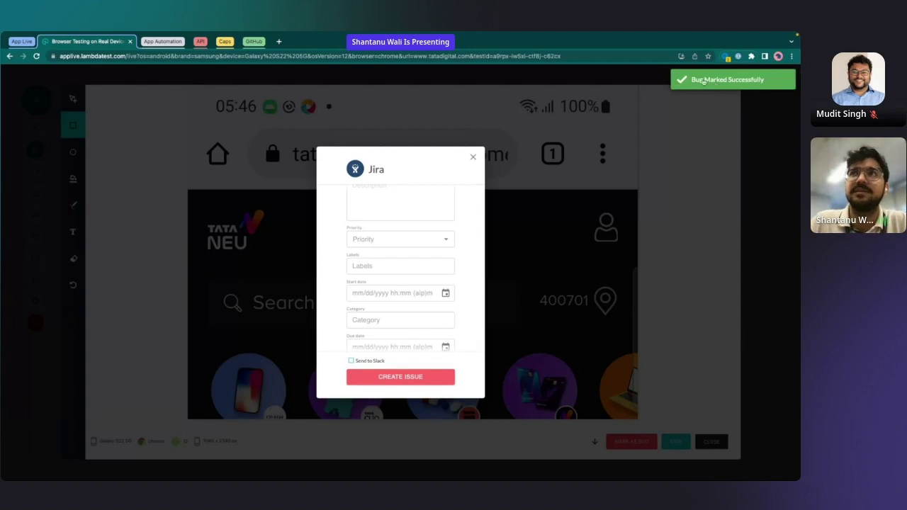
pyautogui.click(472, 156)
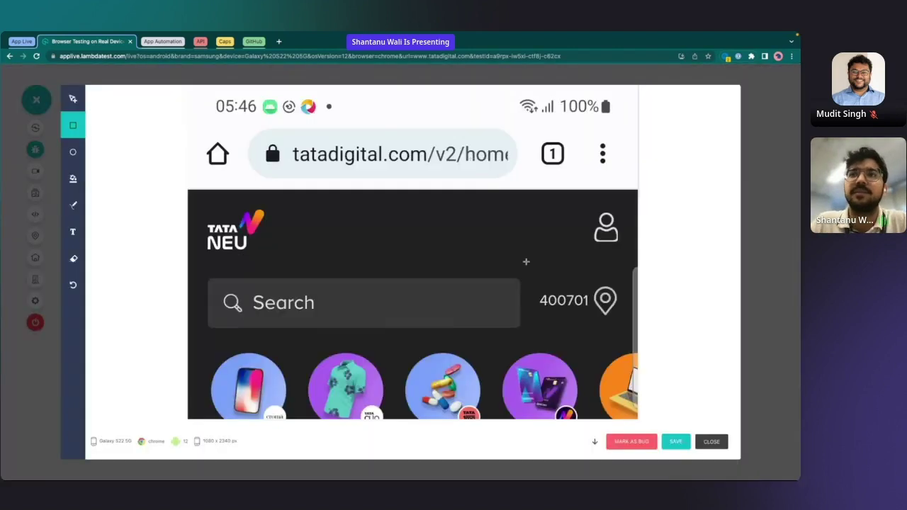
pyautogui.click(712, 442)
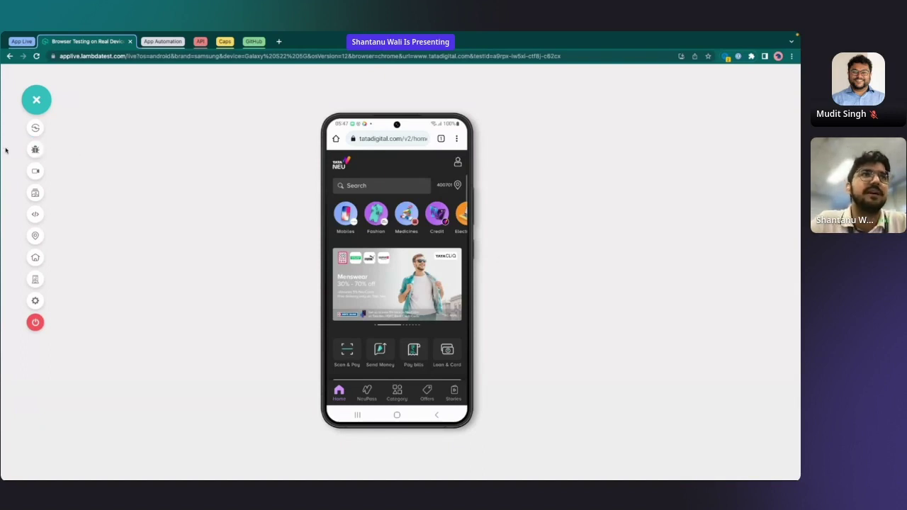
# - Start a video recording of the session and open the Mi brand's phones from the site's Mobiles category
pyautogui.click(35, 171)
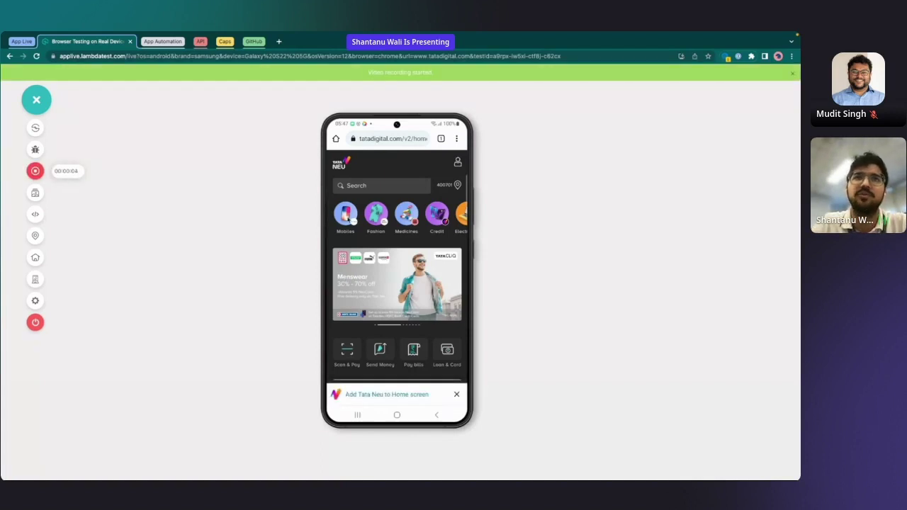
pyautogui.click(347, 216)
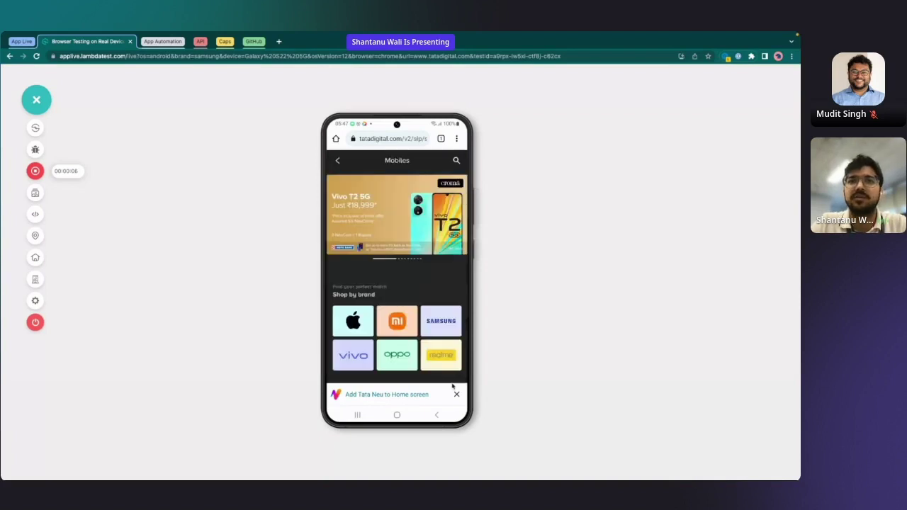
pyautogui.click(401, 321)
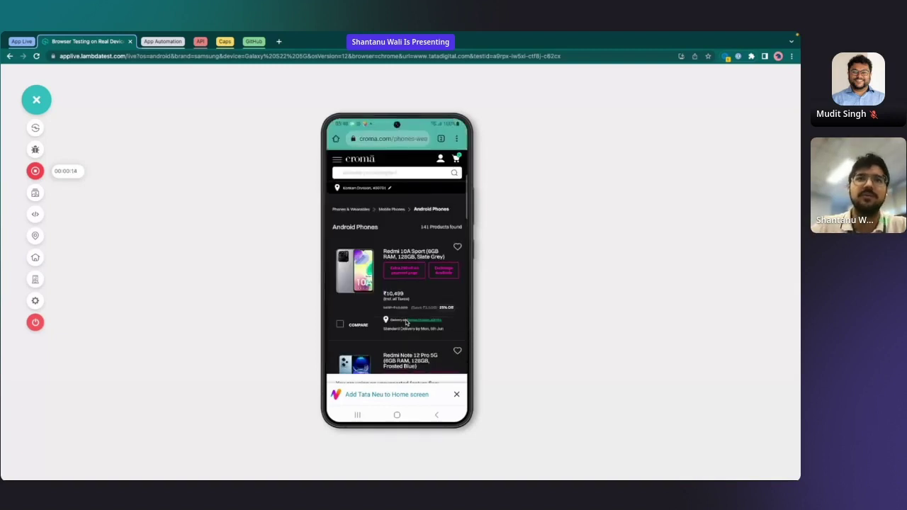
# - Select two Redmi Note 12 Pro 5G Frosted Blue phones in the Croma list and compare them
pyautogui.moveTo(412, 302); pyautogui.dragTo(411, 203)
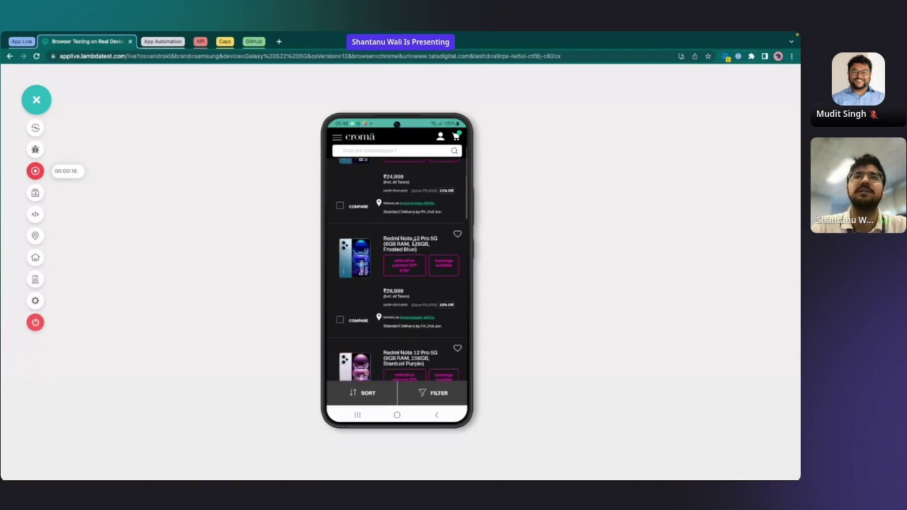
pyautogui.click(340, 186)
pyautogui.click(340, 299)
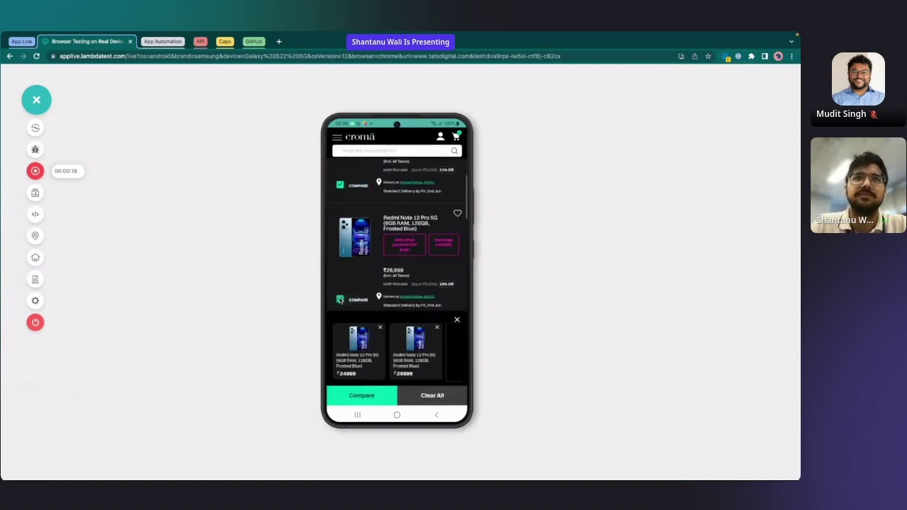
pyautogui.click(365, 397)
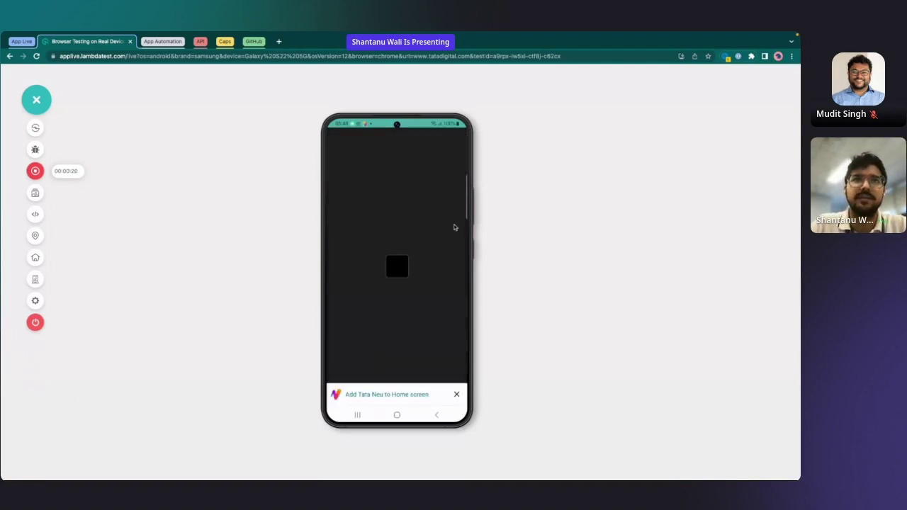
# - View the Redmi Note 12 Pro 5G (6GB RAM, 128GB, Frosted Blue) product page down to Key Features, and stop the video recording
pyautogui.click(399, 270)
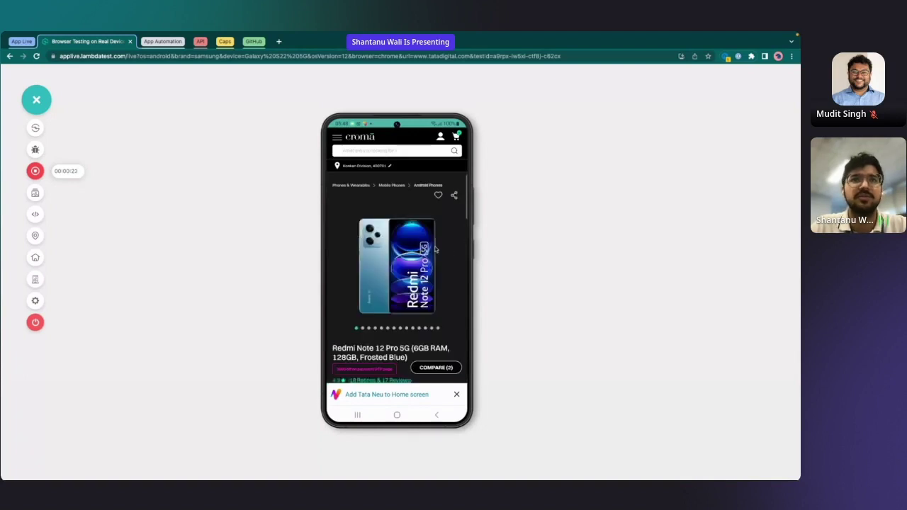
pyautogui.scroll(-10, 435, 248)
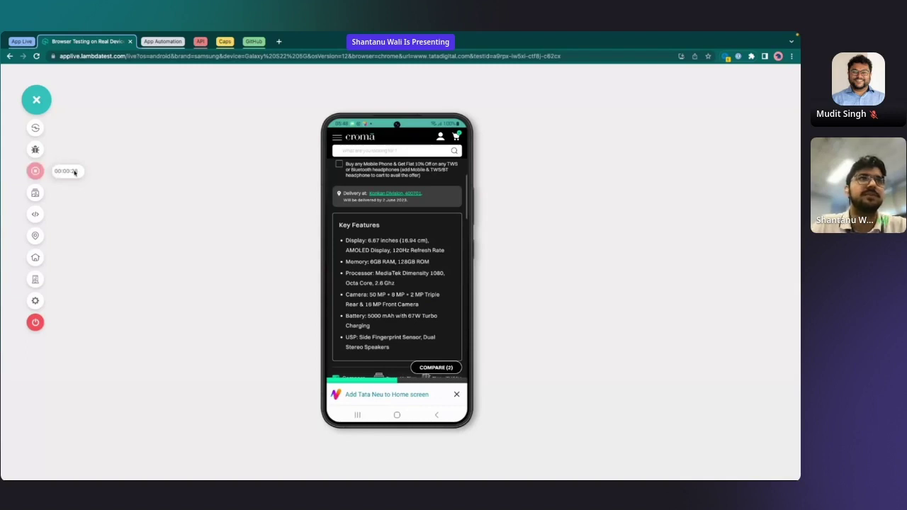
pyautogui.click(69, 174)
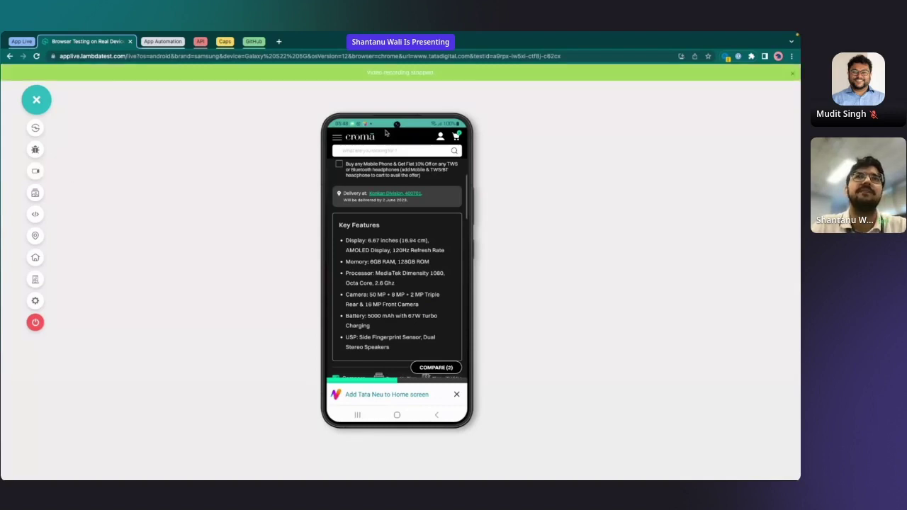
# - Check the session's gallery for the captured screenshots and the recorded video
pyautogui.click(35, 194)
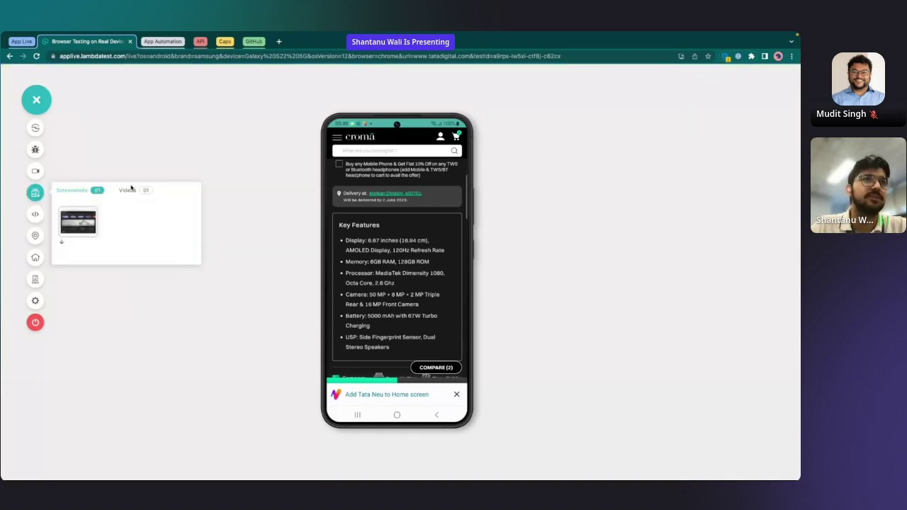
pyautogui.click(127, 190)
pyautogui.click(71, 191)
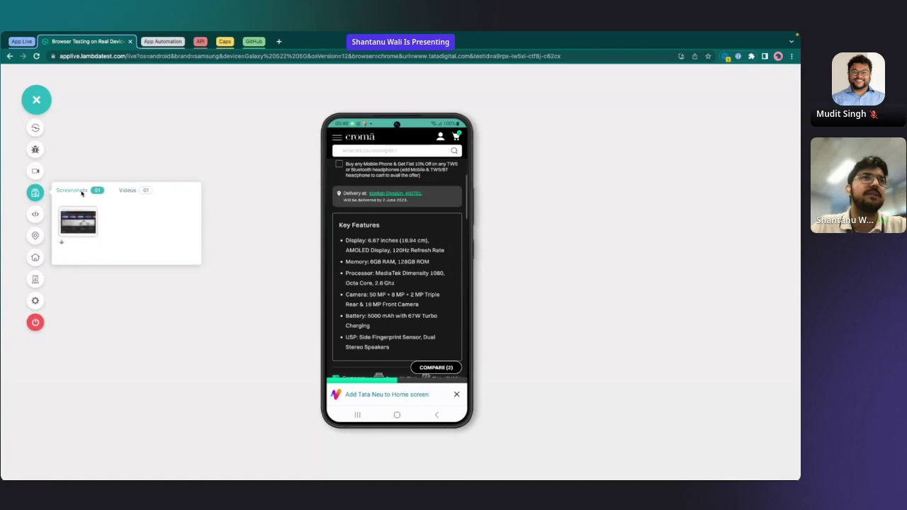
pyautogui.click(92, 167)
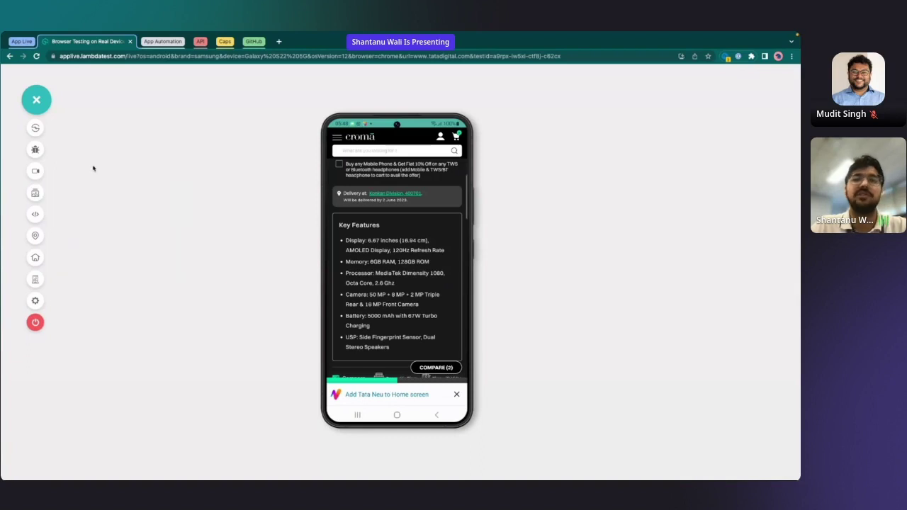
pyautogui.click(37, 194)
pyautogui.click(148, 191)
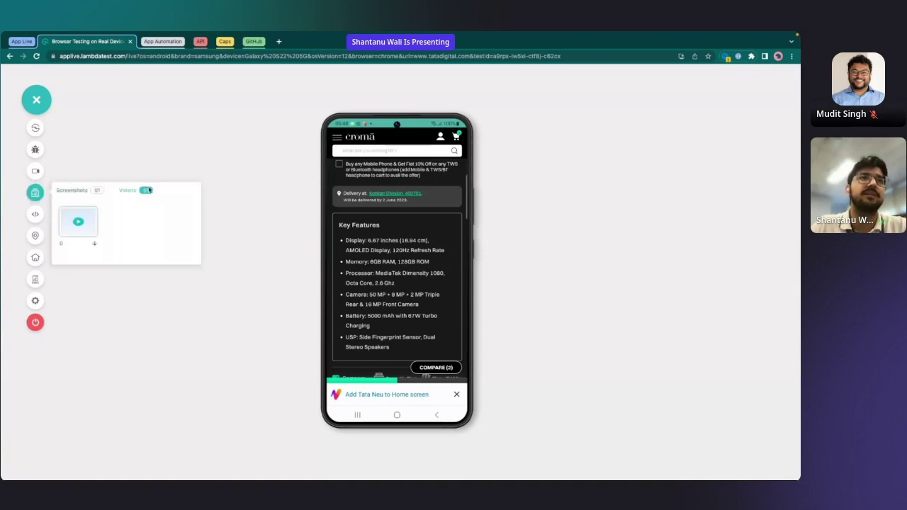
pyautogui.click(134, 175)
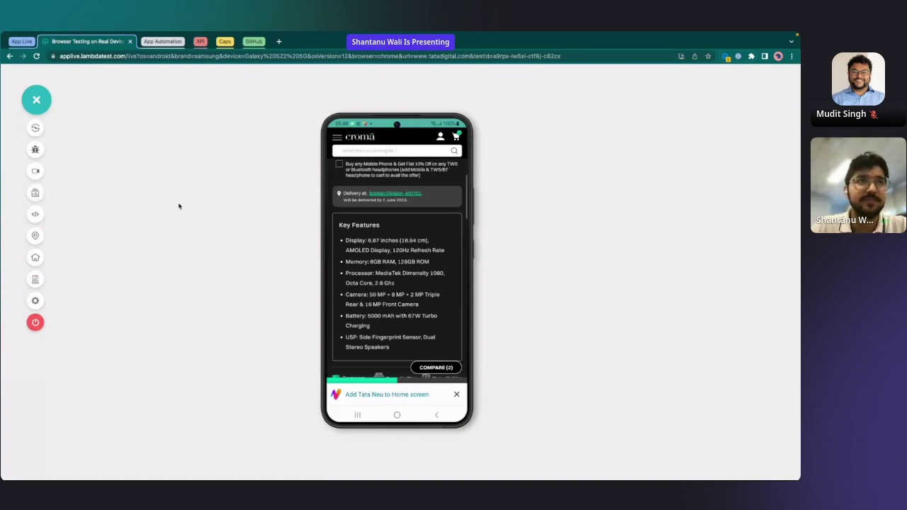
# - Open the developer tools for the page on the device and widen their pane
pyautogui.click(34, 214)
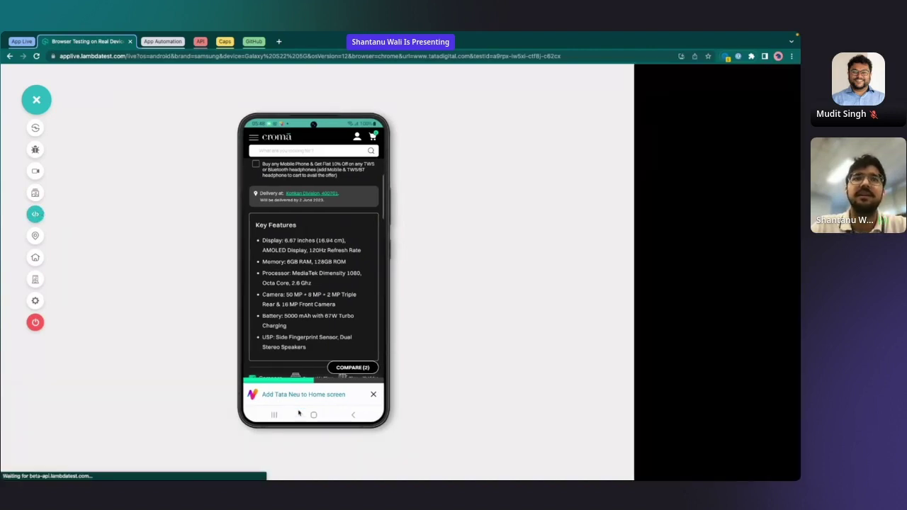
pyautogui.scroll(2, 322, 275)
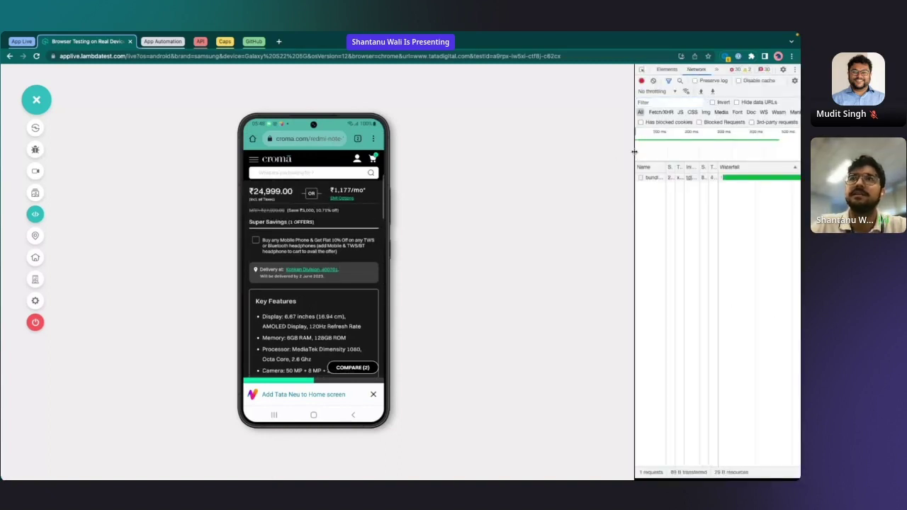
pyautogui.moveTo(635, 151); pyautogui.dragTo(538, 151)
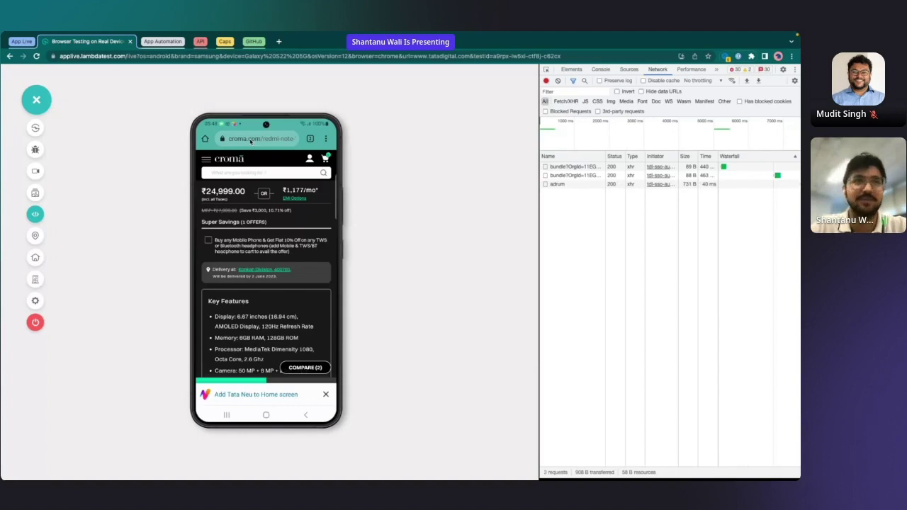
# - Reload the Redmi Note 12 product page on the device and filter its network requests to Fetch/XHR
pyautogui.click(249, 141)
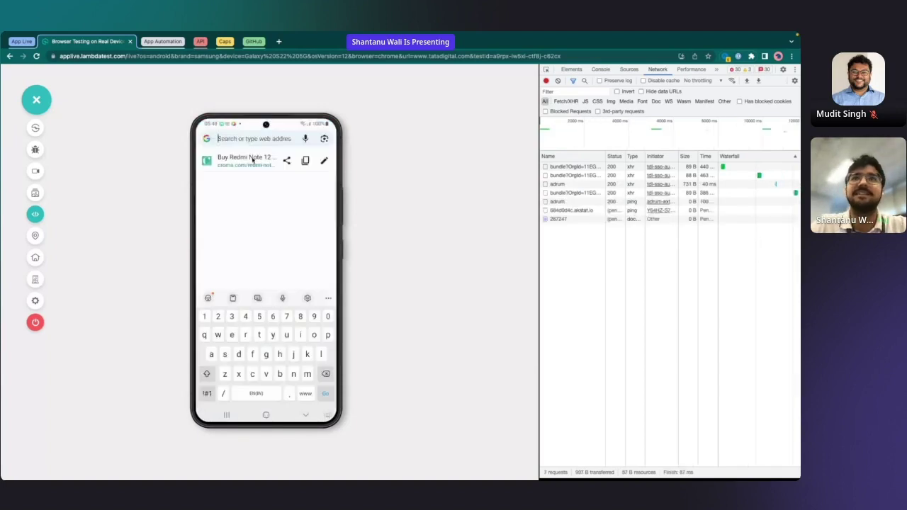
pyautogui.press('Escape')
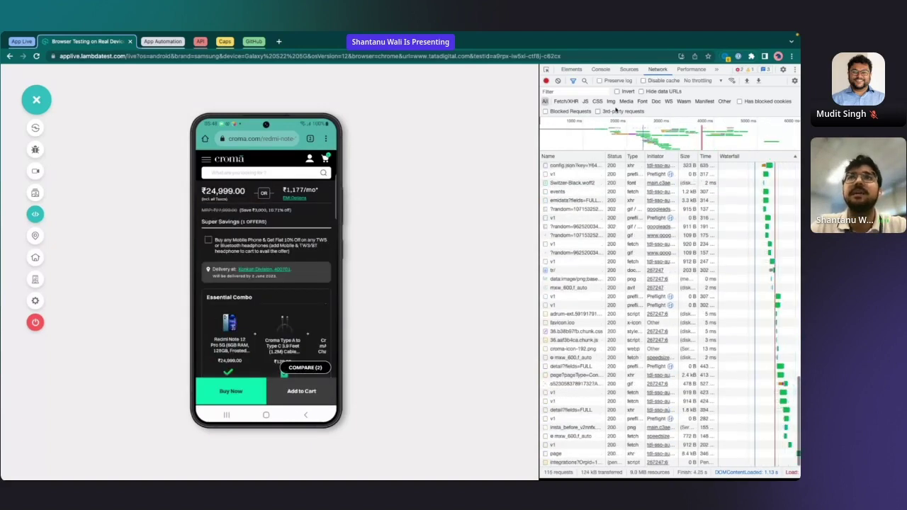
pyautogui.click(565, 101)
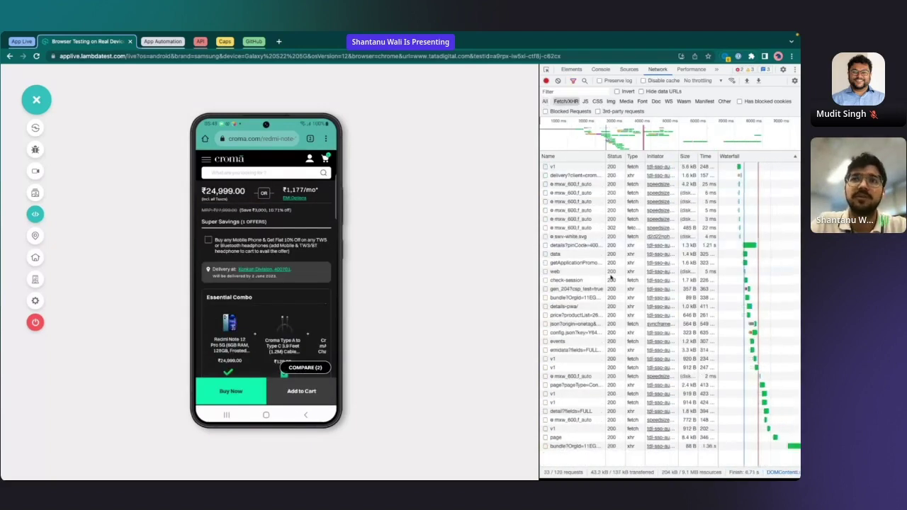
pyautogui.moveTo(538, 255); pyautogui.dragTo(446, 253)
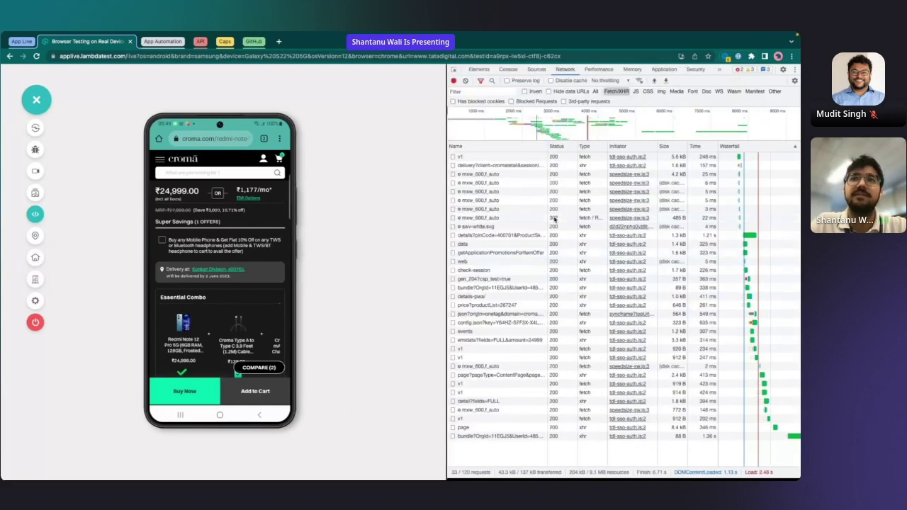
# - Examine the "data" request's headers and its response preview, expanding the results down to query_params
pyautogui.click(494, 245)
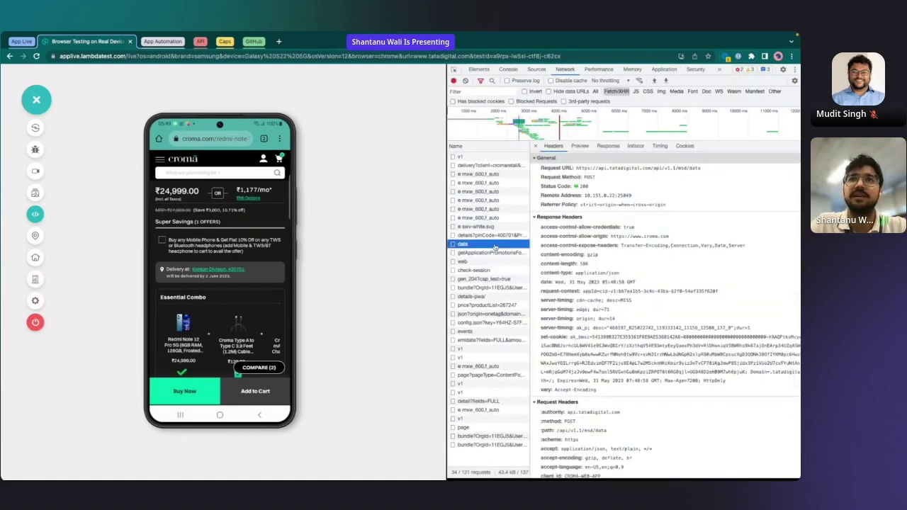
pyautogui.click(604, 165)
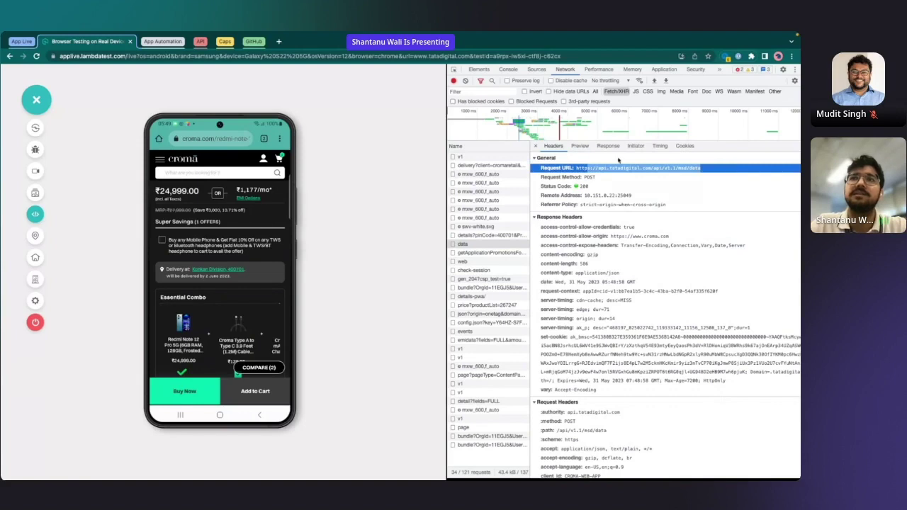
pyautogui.click(599, 186)
pyautogui.click(580, 148)
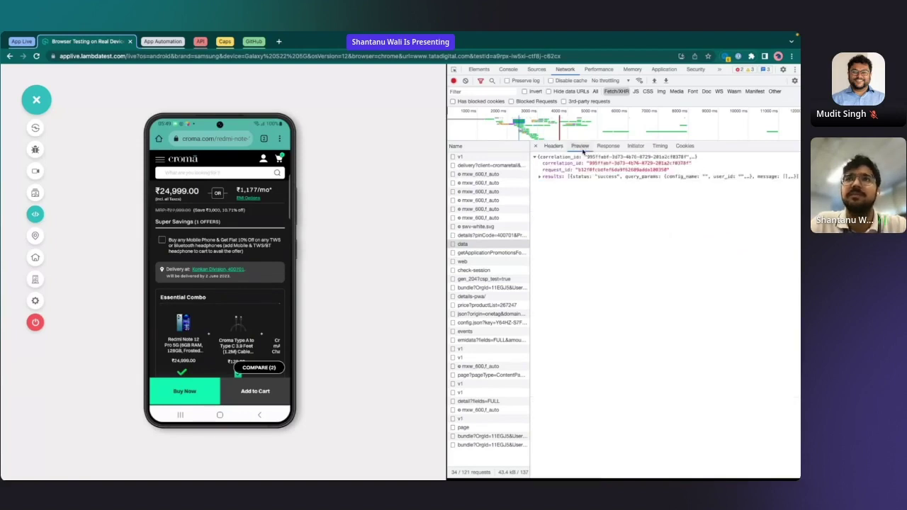
pyautogui.click(539, 176)
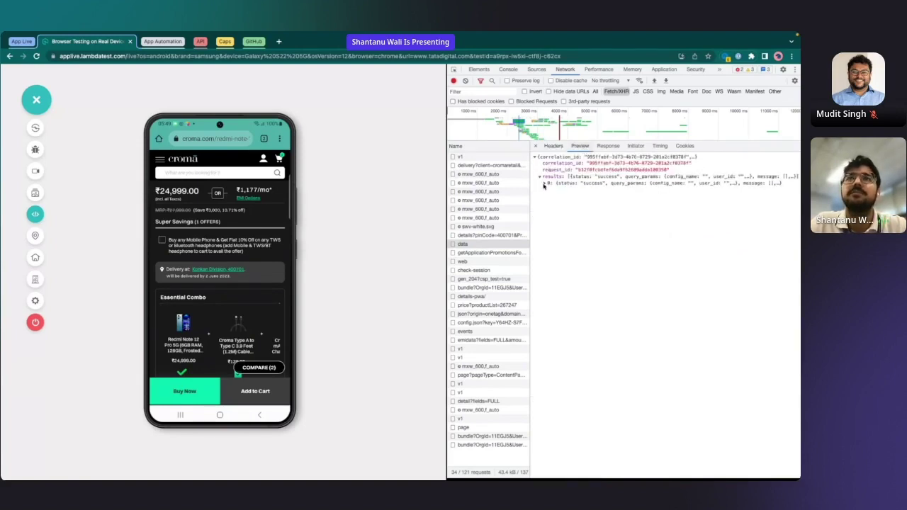
pyautogui.click(546, 183)
pyautogui.click(550, 203)
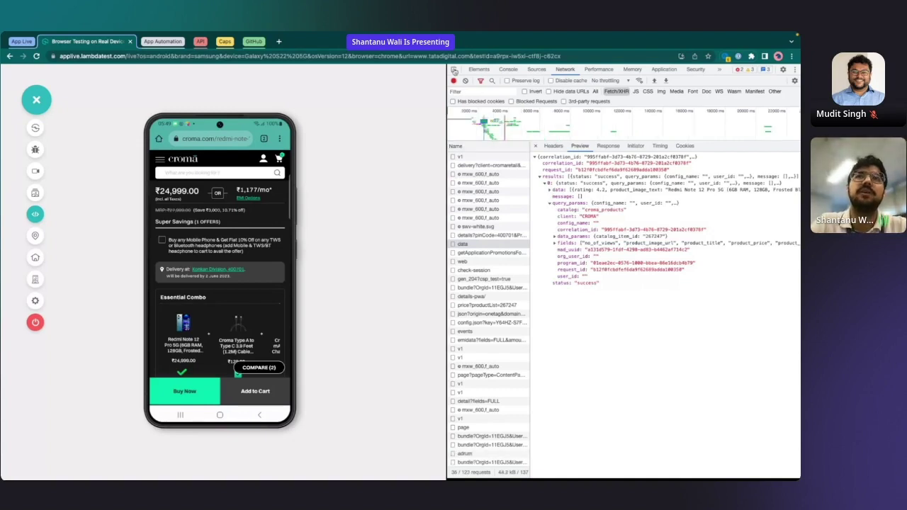
# - Inspect the delivery location link's element on the product page, dismiss its pincode dialog, and close the developer tools after returning to the network requests
pyautogui.click(232, 271)
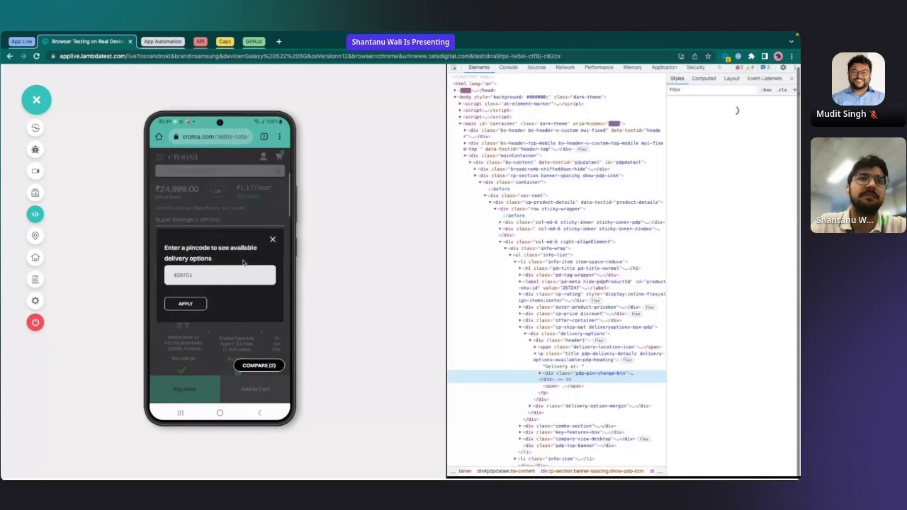
pyautogui.click(272, 239)
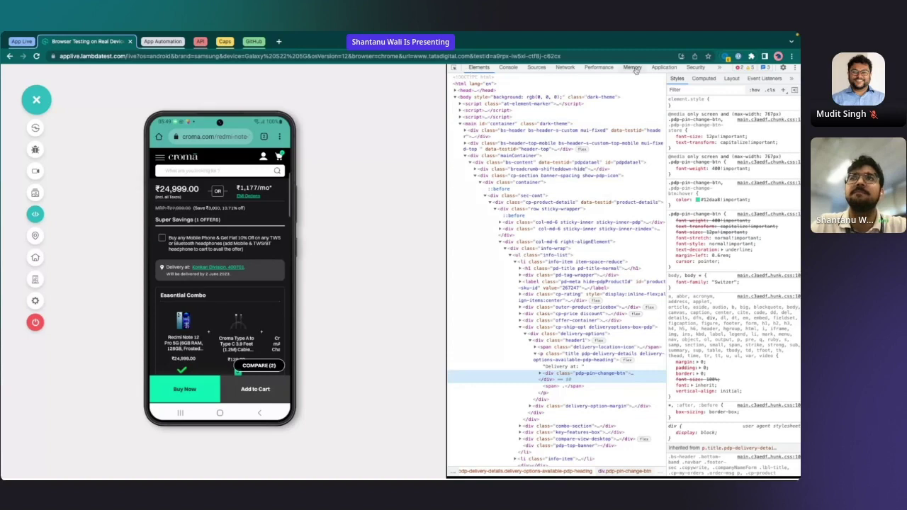
pyautogui.click(565, 67)
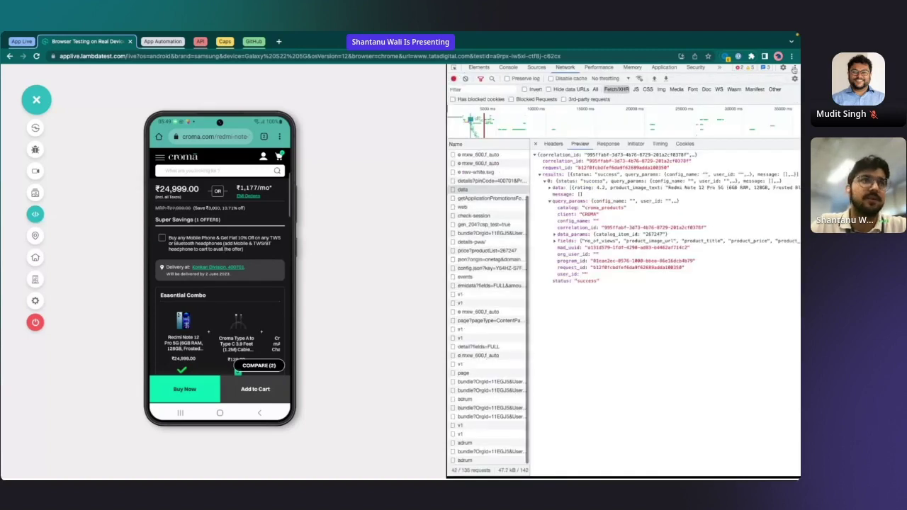
pyautogui.click(36, 214)
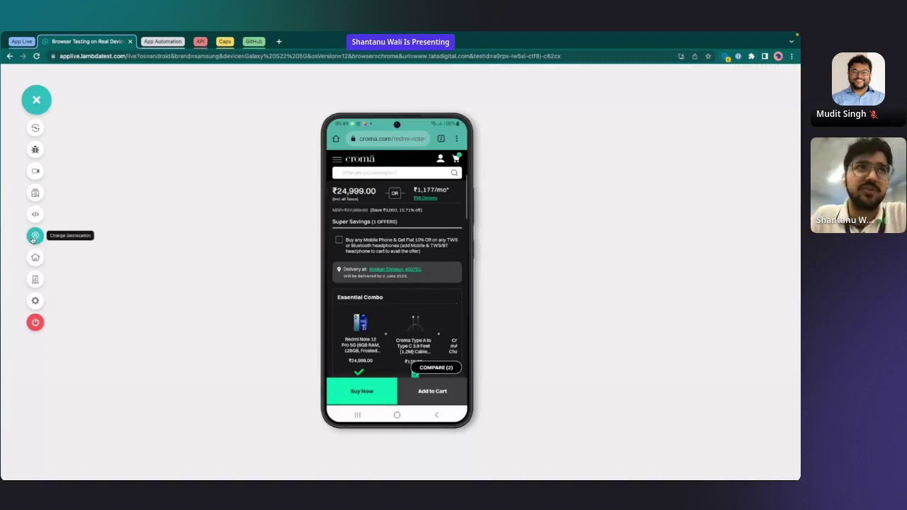
# - Set the device's IP geolocation country to United States
pyautogui.click(33, 238)
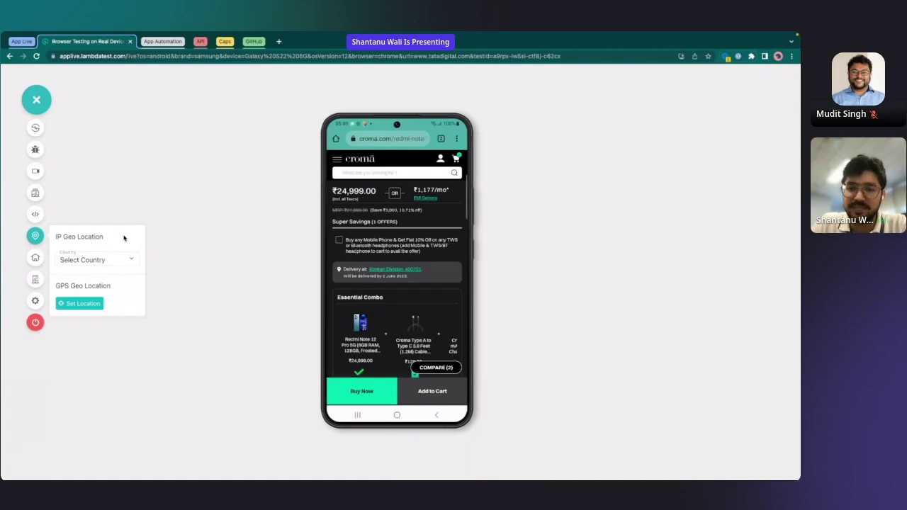
pyautogui.click(107, 262)
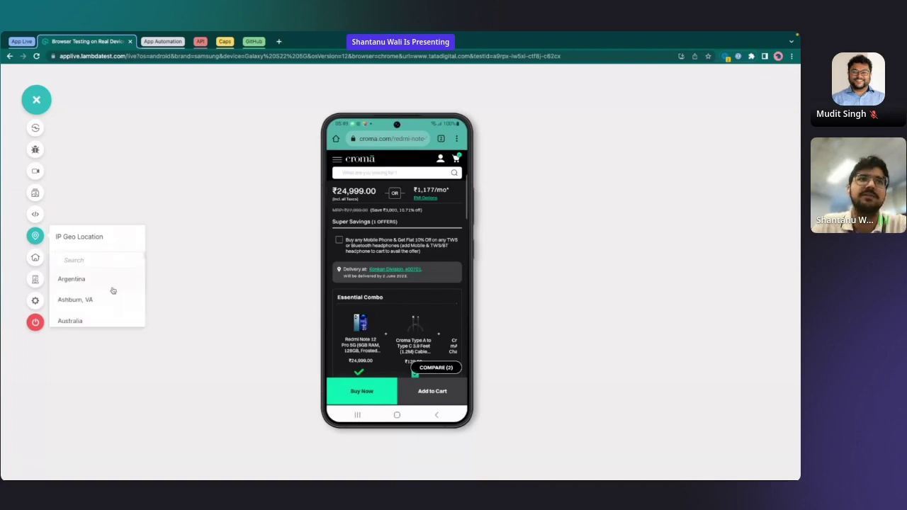
pyautogui.scroll(-3, 112, 290)
pyautogui.scroll(-1, 112, 290)
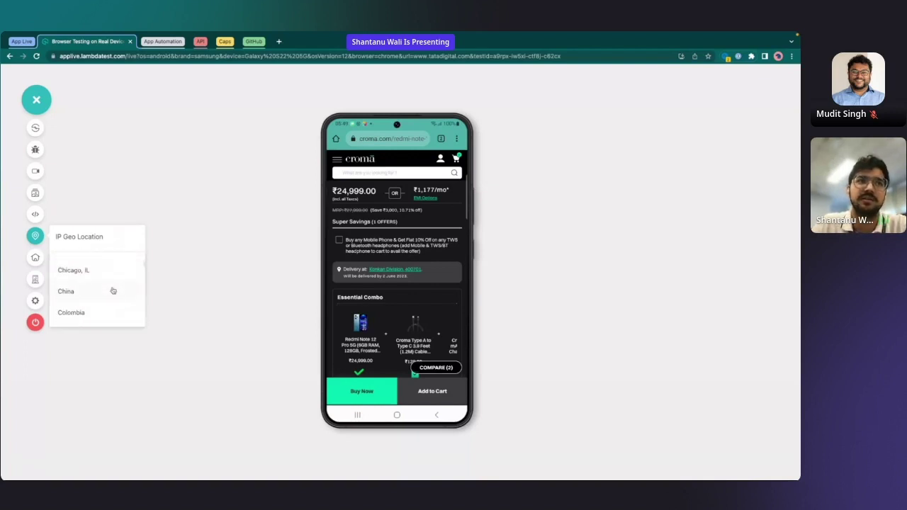
pyautogui.scroll(5, 112, 290)
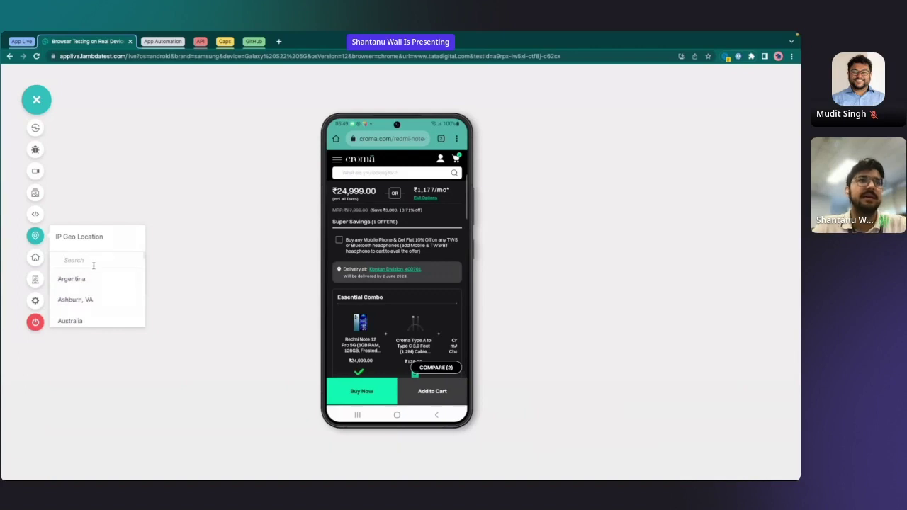
pyautogui.write('united')
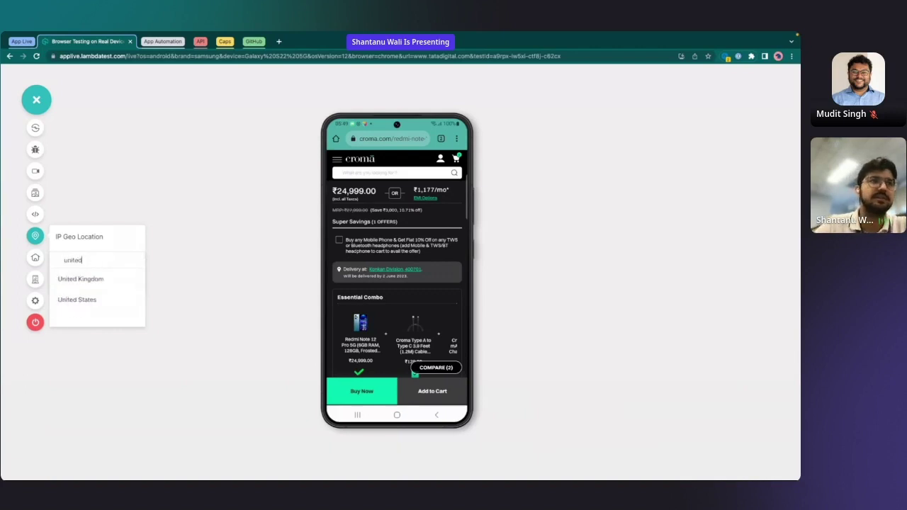
pyautogui.click(87, 298)
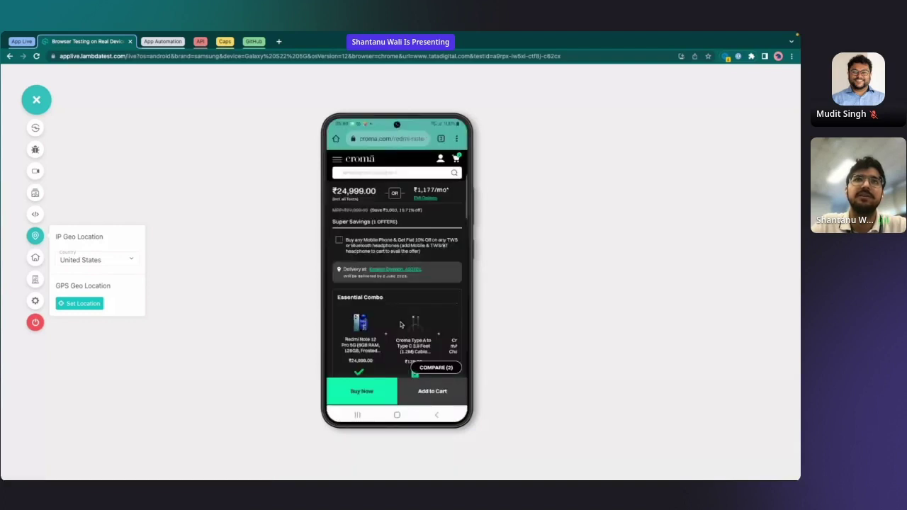
# - Search for "ipgeolocation" in the device's browser and look through the ipgeolocation.io page for location details
pyautogui.click(407, 139)
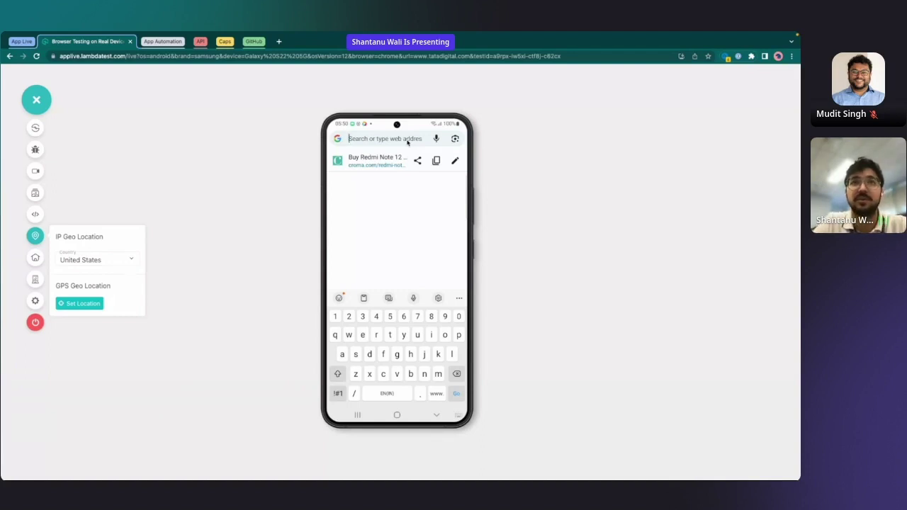
pyautogui.write('ipgeolocation')
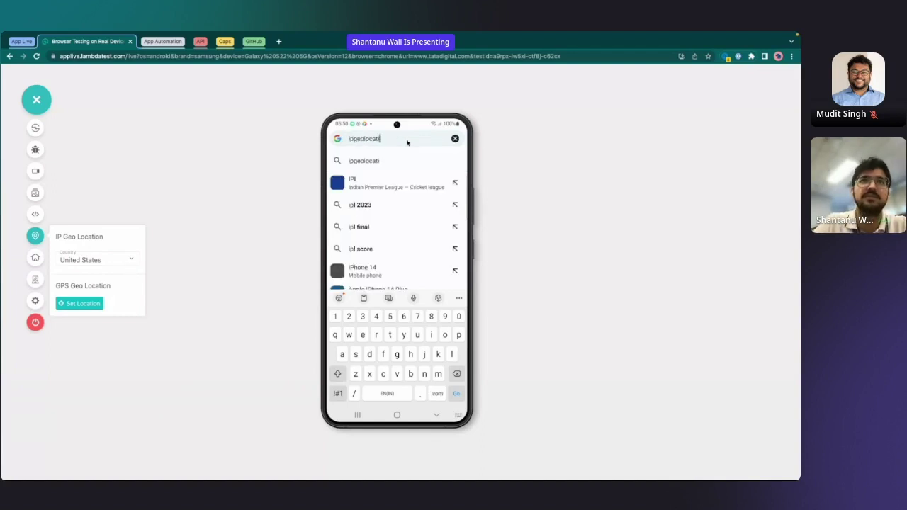
pyautogui.press('Return')
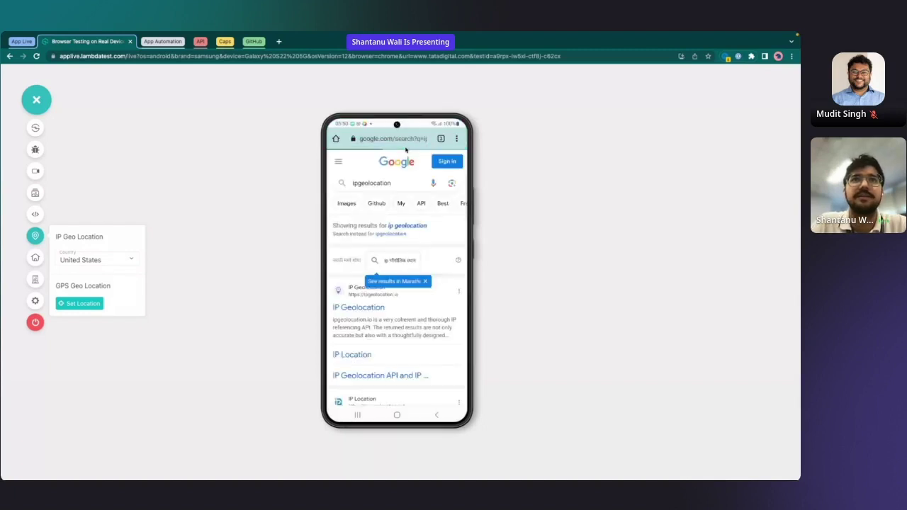
pyautogui.click(373, 308)
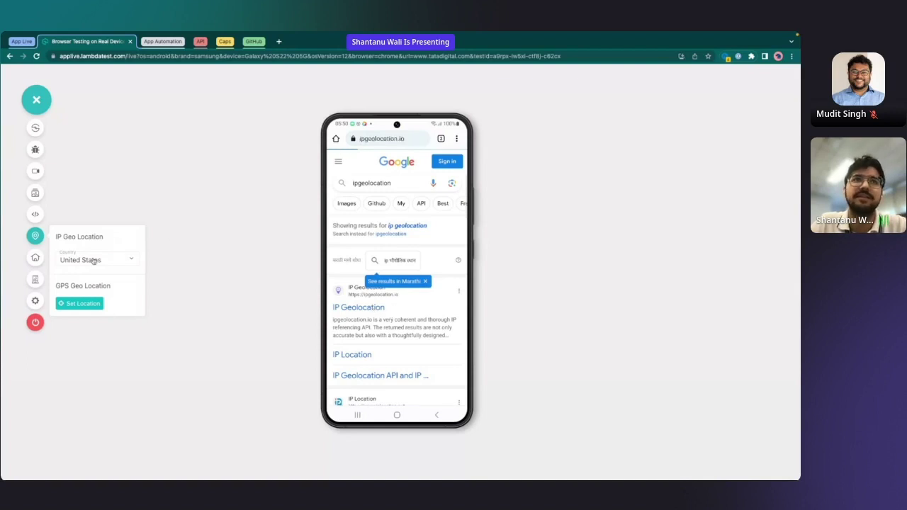
pyautogui.scroll(-5, 410, 267)
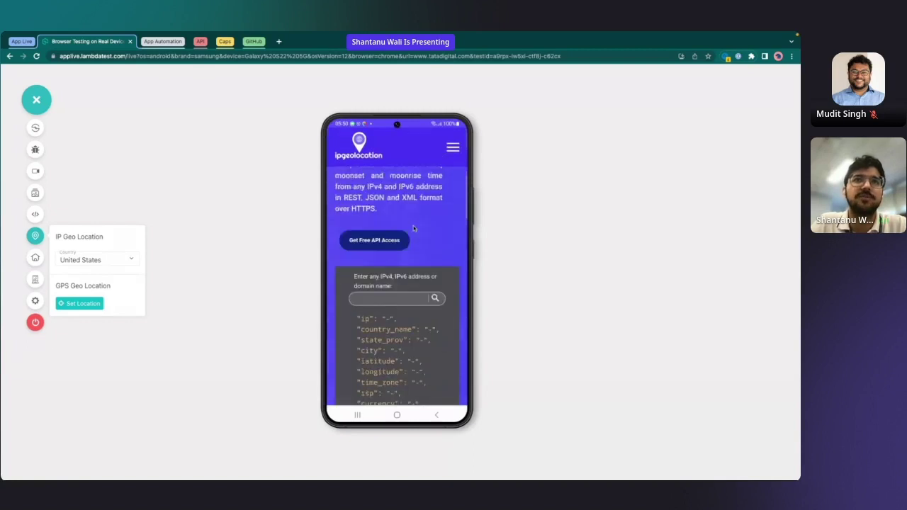
pyautogui.scroll(-3, 397, 318)
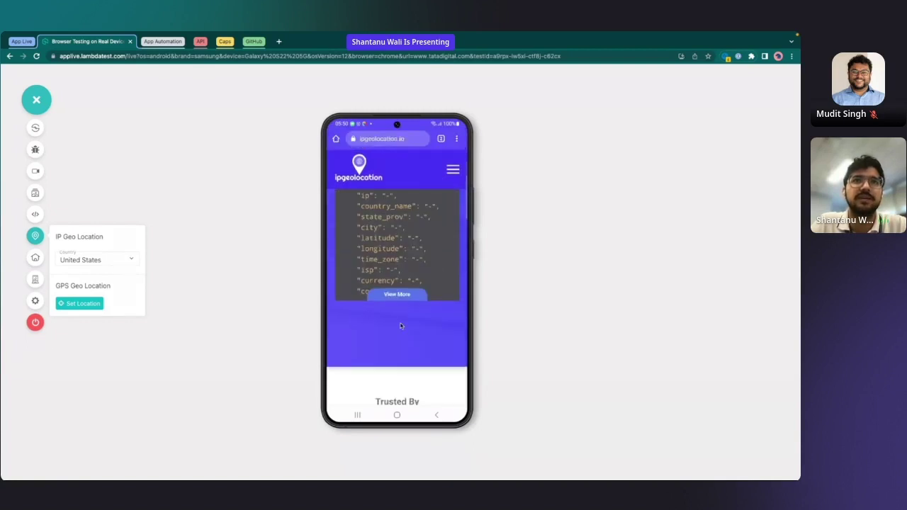
pyautogui.moveTo(400, 326); pyautogui.dragTo(401, 351)
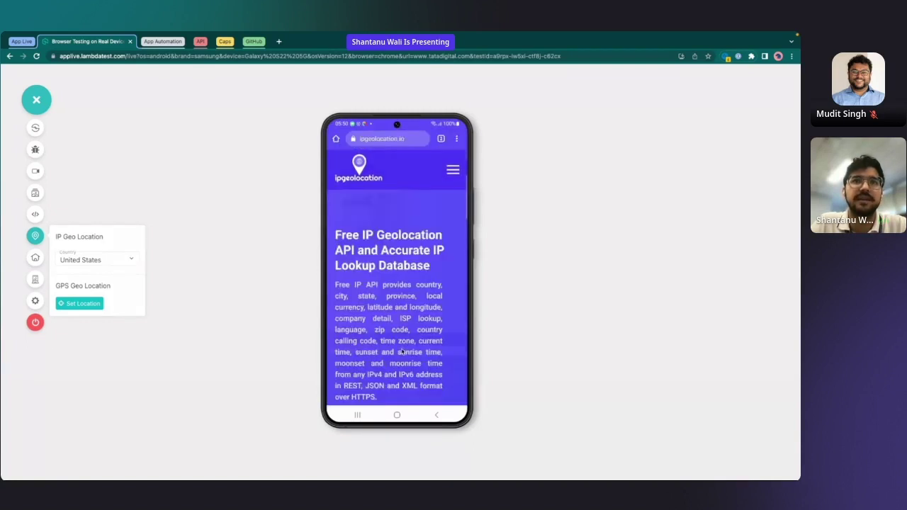
pyautogui.scroll(-3, 401, 351)
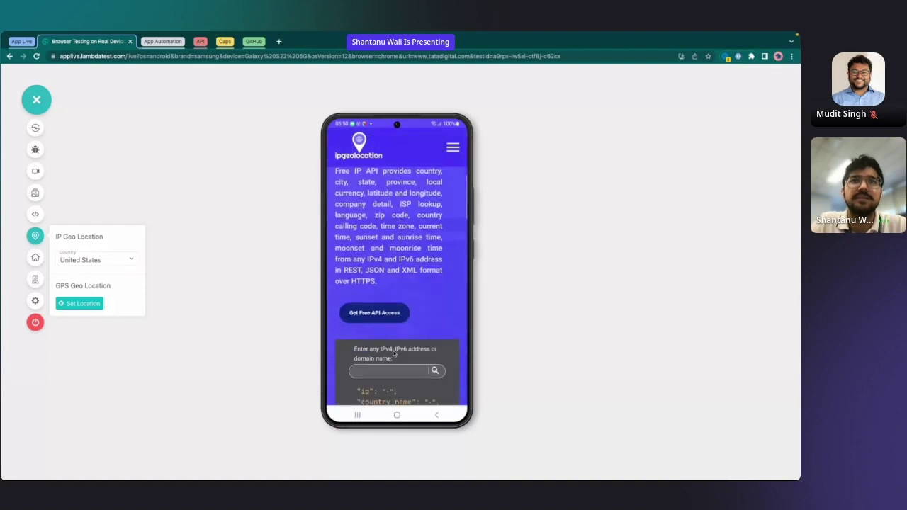
pyautogui.scroll(3, 388, 302)
# - Search for "ip geolocation.net" in the device's browser, open iplocation.net and check the device's IP address details
pyautogui.click(353, 141)
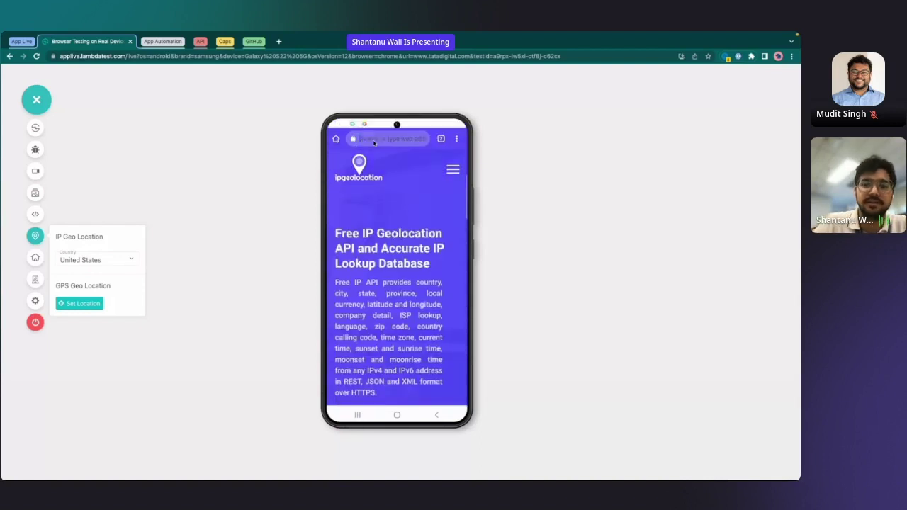
pyautogui.write('if')
pyautogui.press('BackSpace')
pyautogui.press('BackSpace')
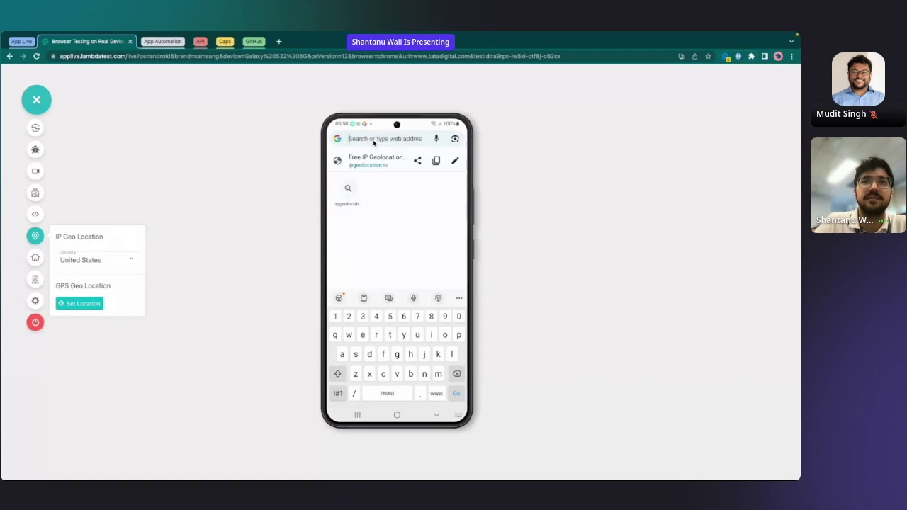
pyautogui.write('ip geol')
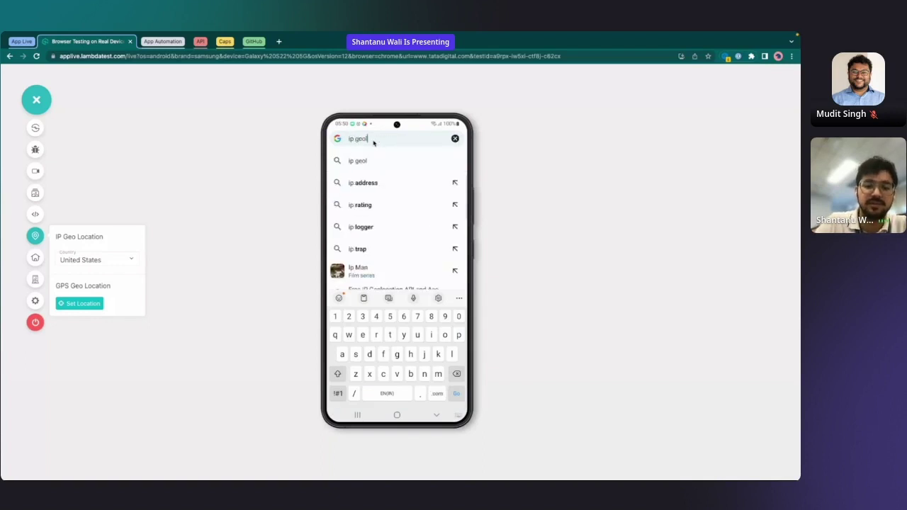
pyautogui.write('ocation api')
pyautogui.press('Return')
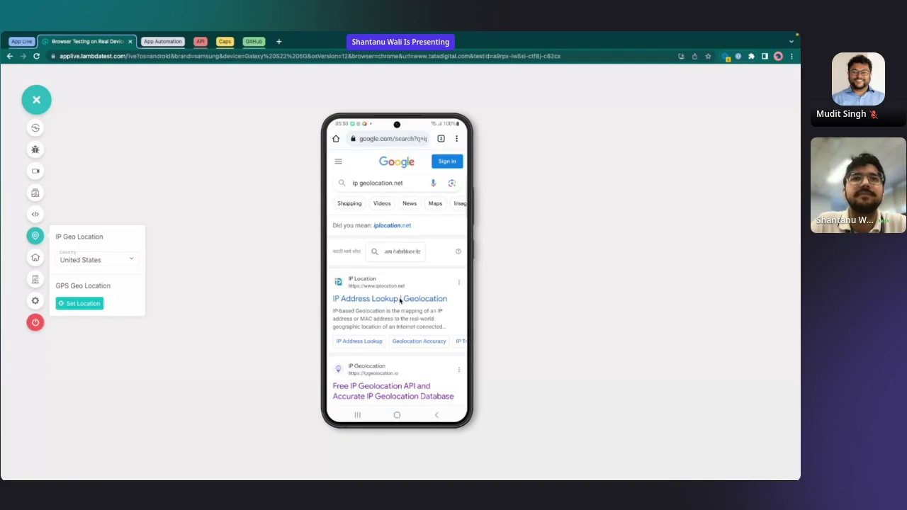
pyautogui.click(400, 301)
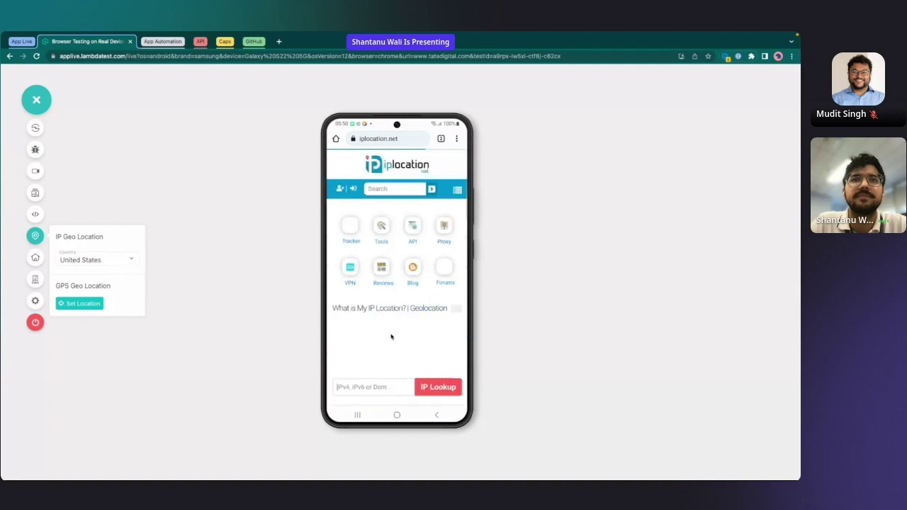
pyautogui.scroll(-5, 386, 234)
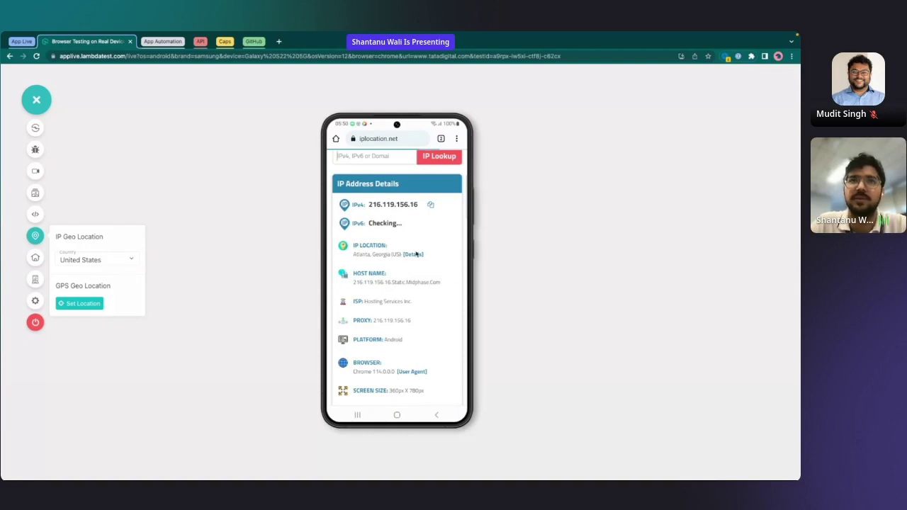
pyautogui.scroll(-1, 408, 213)
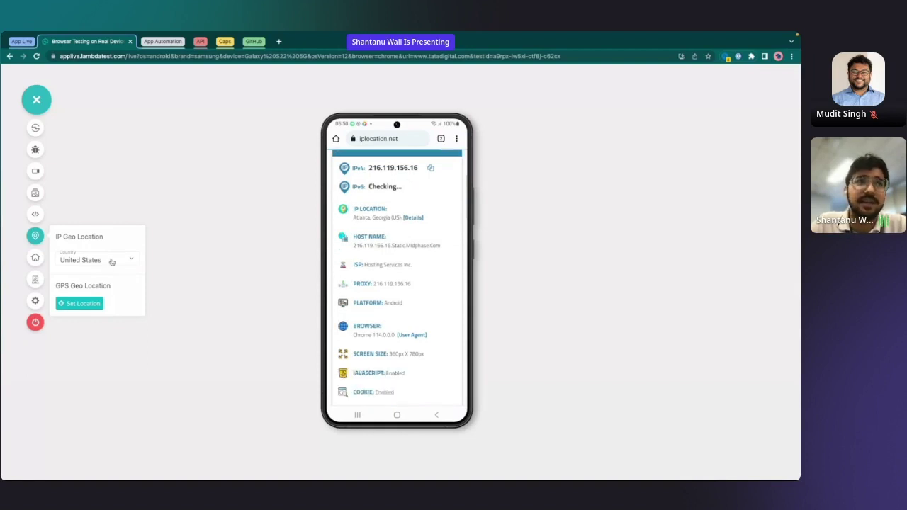
# - Browse the list of countries and cities offered for IP geolocation
pyautogui.click(108, 259)
pyautogui.scroll(-5, 106, 290)
pyautogui.scroll(-6, 105, 296)
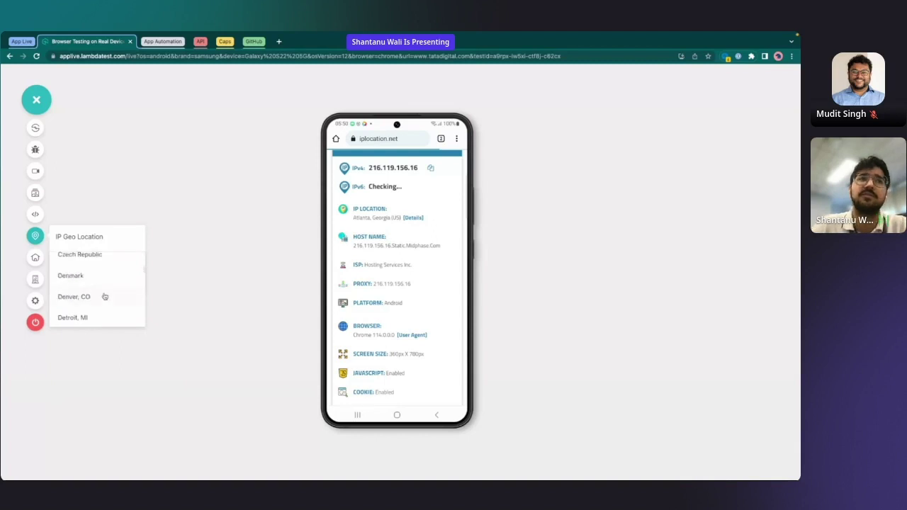
pyautogui.scroll(-1, 104, 296)
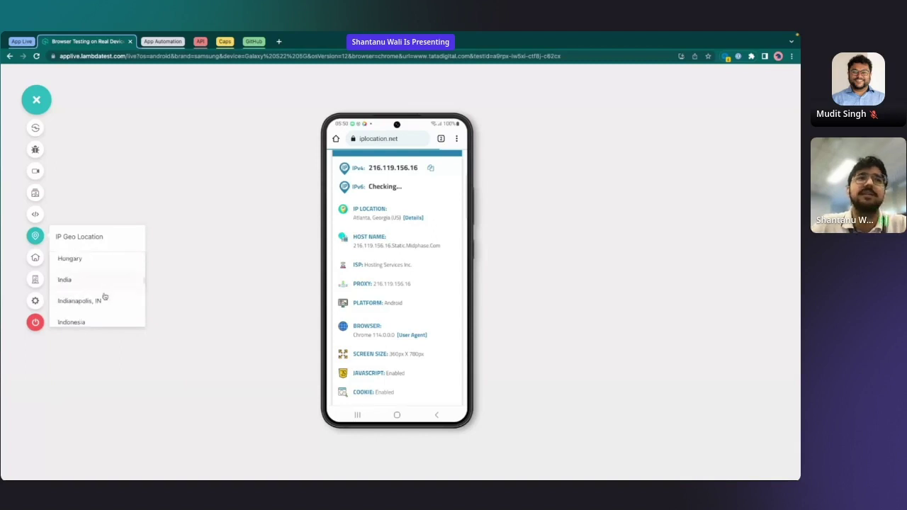
pyautogui.scroll(3, 104, 296)
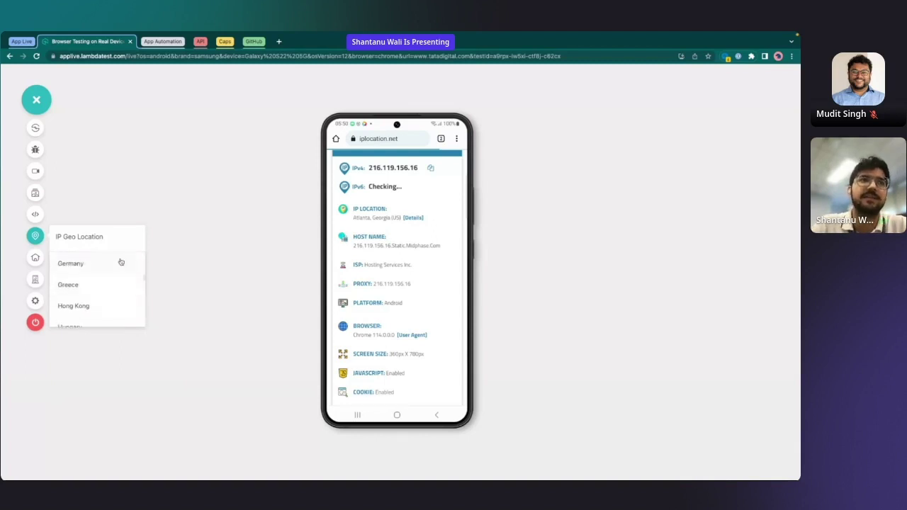
pyautogui.click(123, 263)
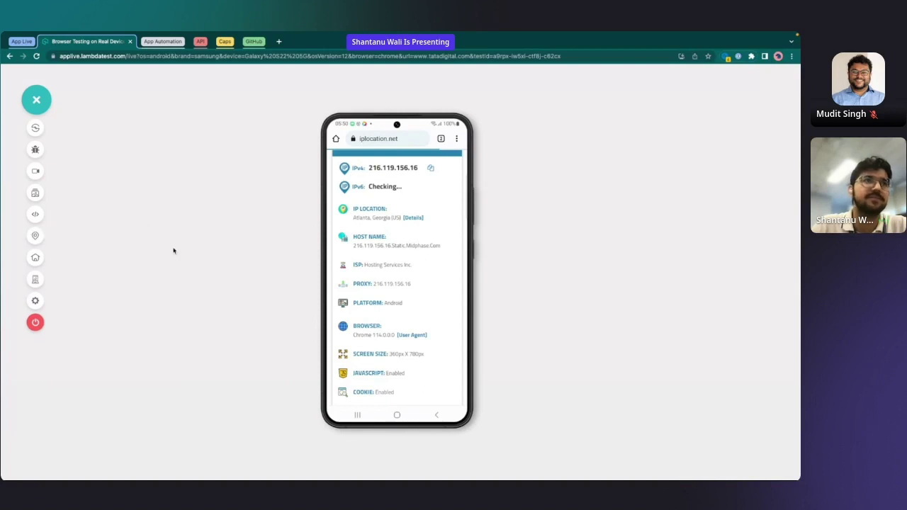
# - Set the device's GPS geolocation to Priyadarshini Vihar, Laxmi Nagar, New Delhi on the enlarged map and confirm the location
pyautogui.click(37, 238)
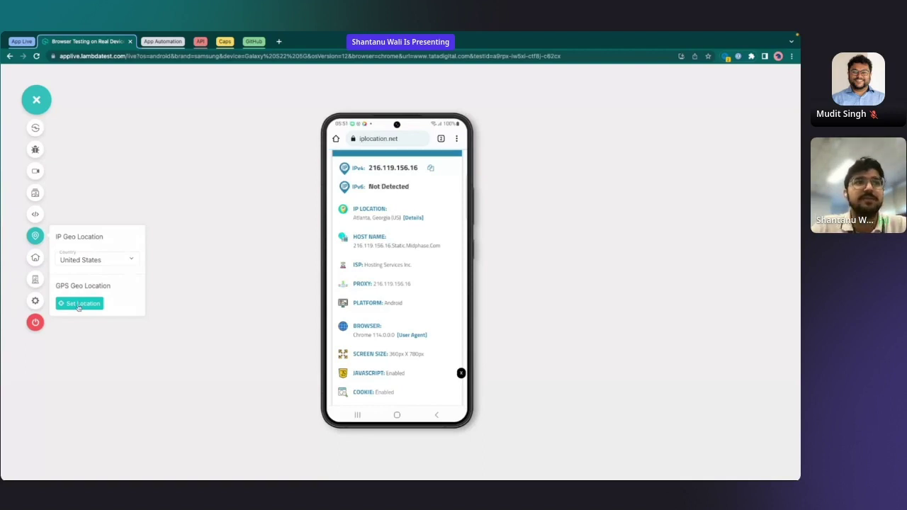
pyautogui.click(78, 304)
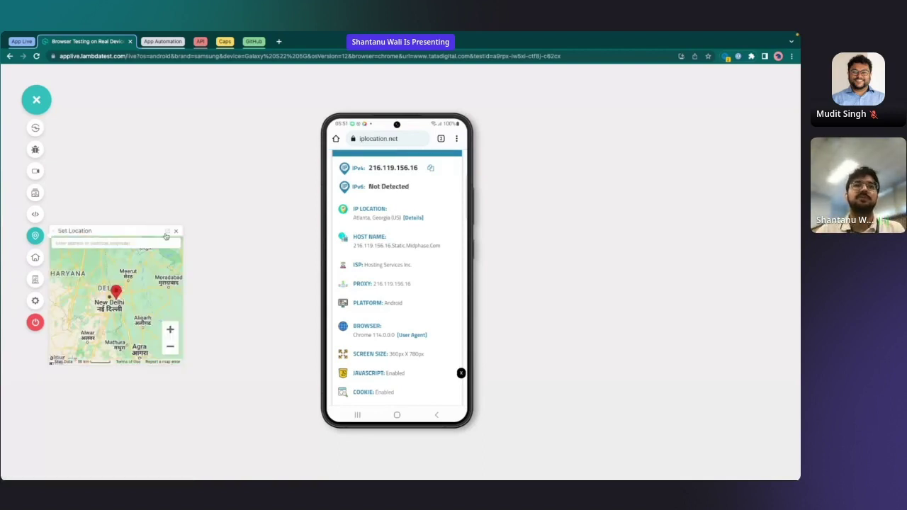
pyautogui.click(167, 232)
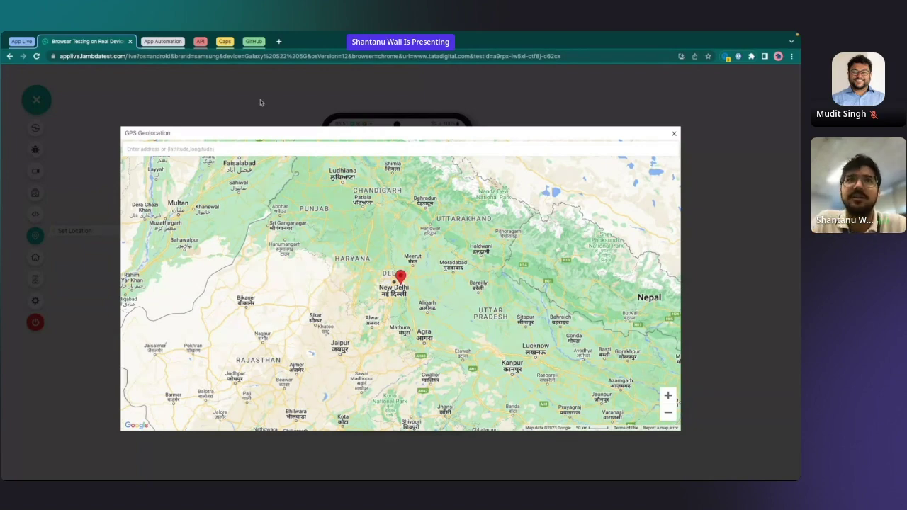
pyautogui.scroll(3, 382, 233)
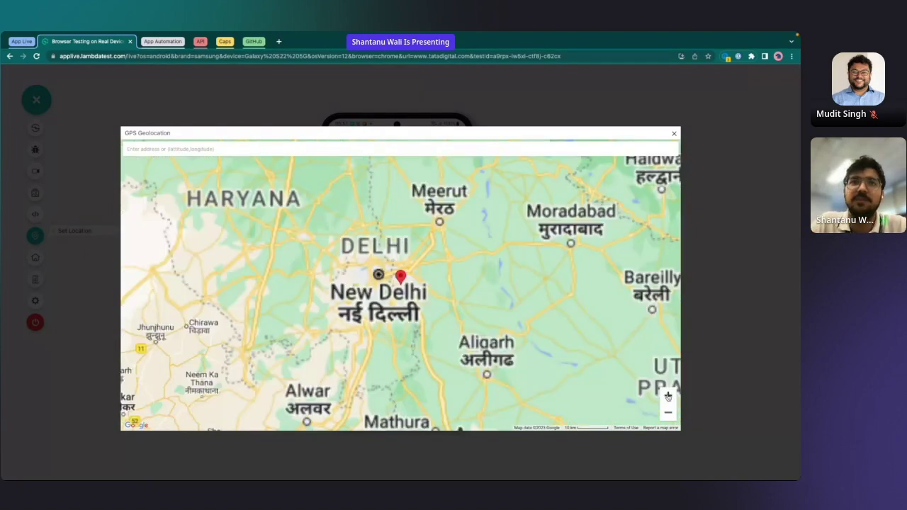
pyautogui.scroll(-3, 352, 190)
pyautogui.write('pri')
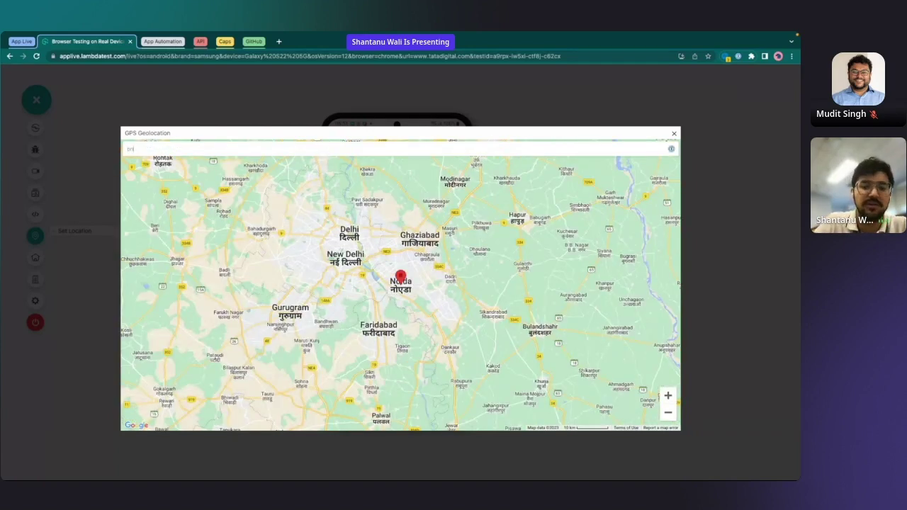
pyautogui.write('yadarshini')
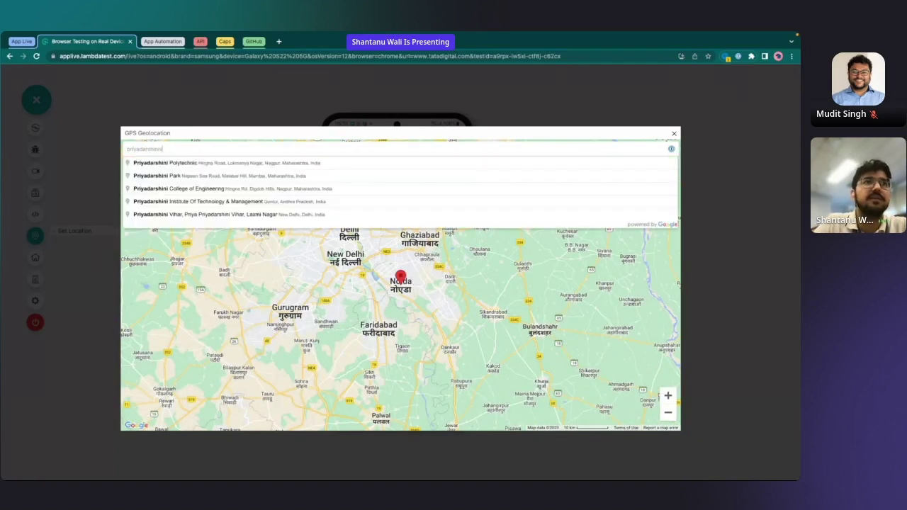
pyautogui.write(' vihar')
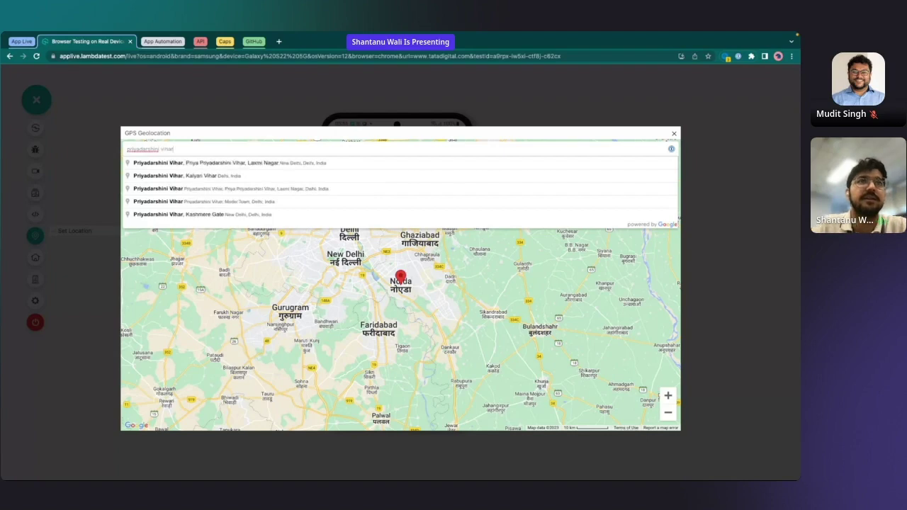
pyautogui.click(283, 165)
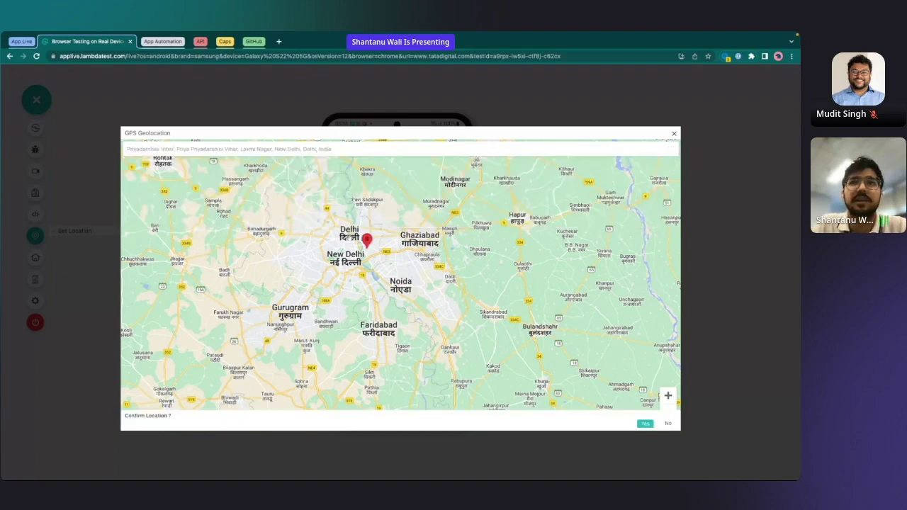
pyautogui.scroll(3, 401, 271)
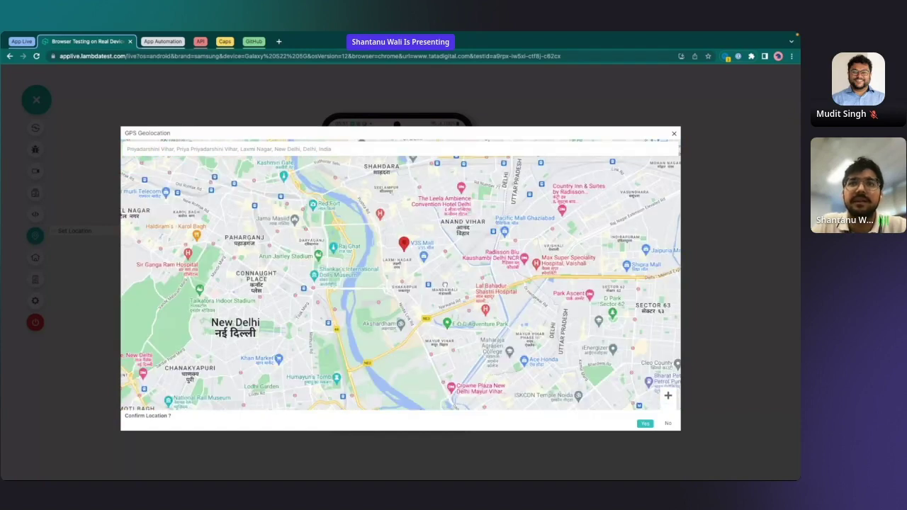
pyautogui.click(645, 423)
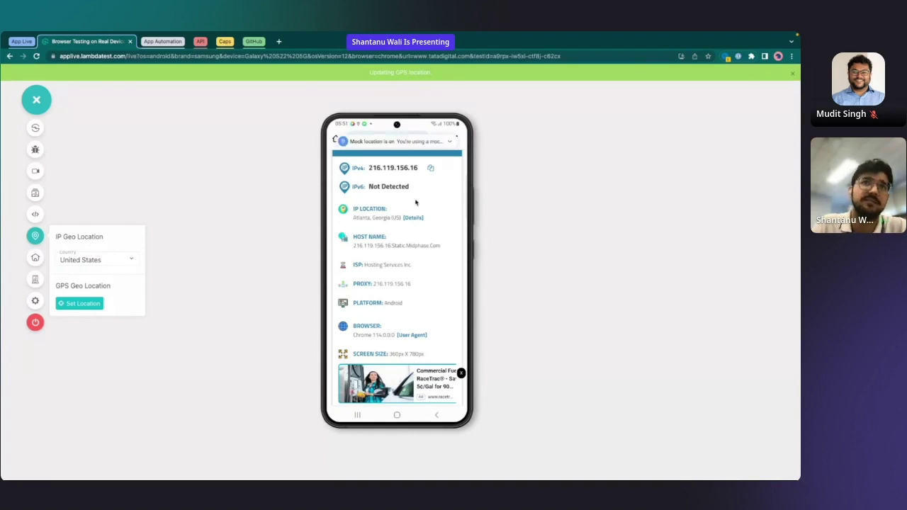
# - Open maps.google.com in the device's browser, allow access to the device's location, and examine the position marked on the map
pyautogui.click(398, 140)
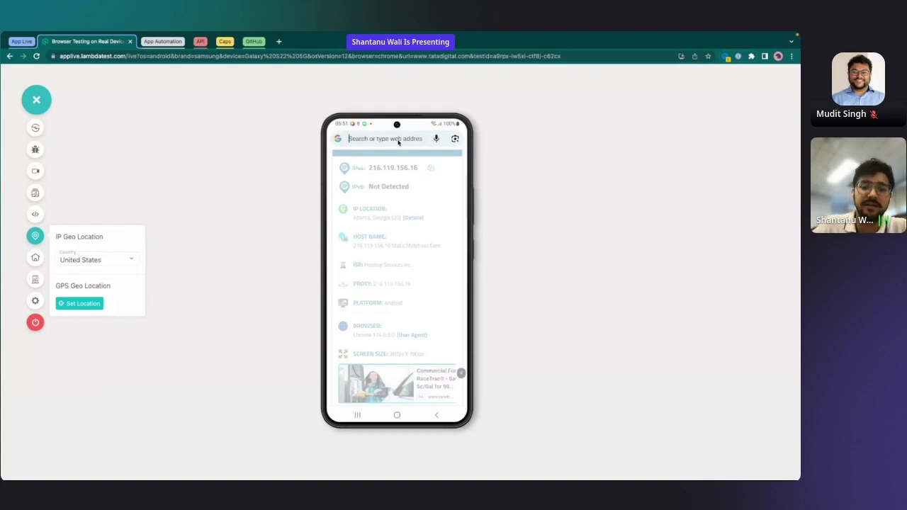
pyautogui.write('maps.google.com')
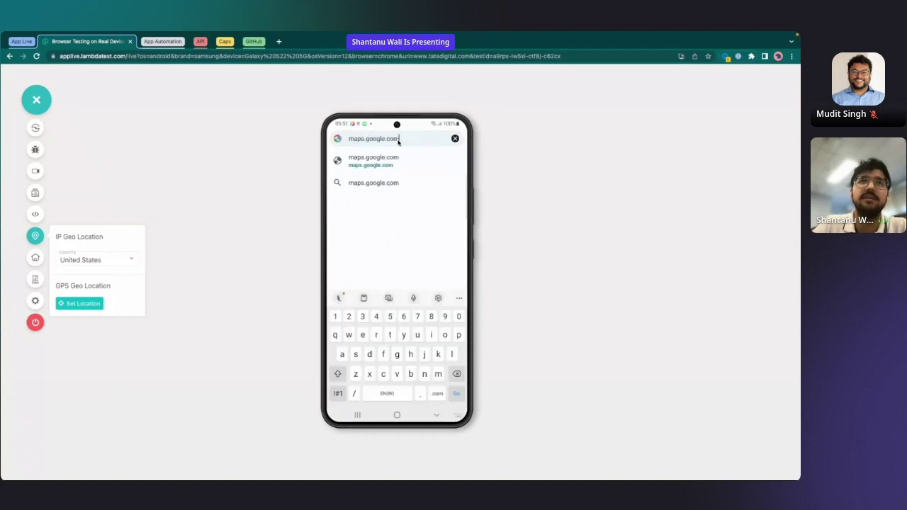
pyautogui.press('Return')
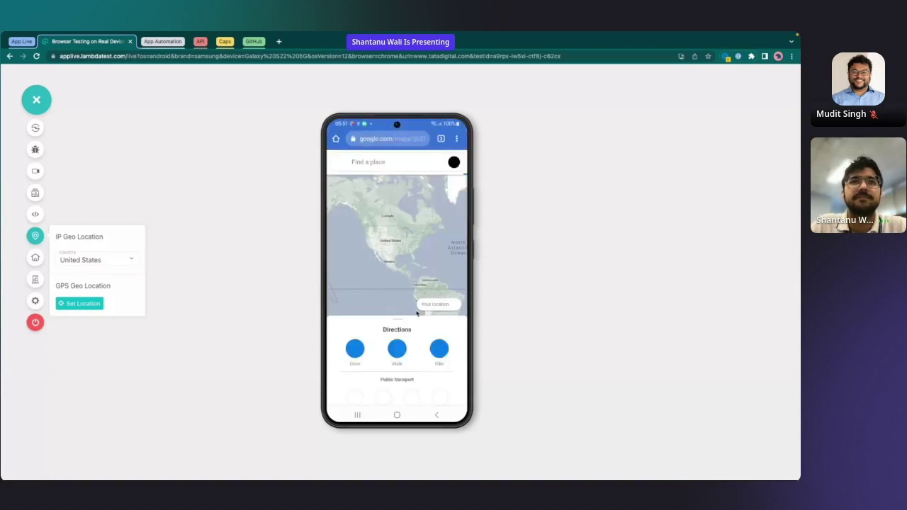
pyautogui.click(436, 304)
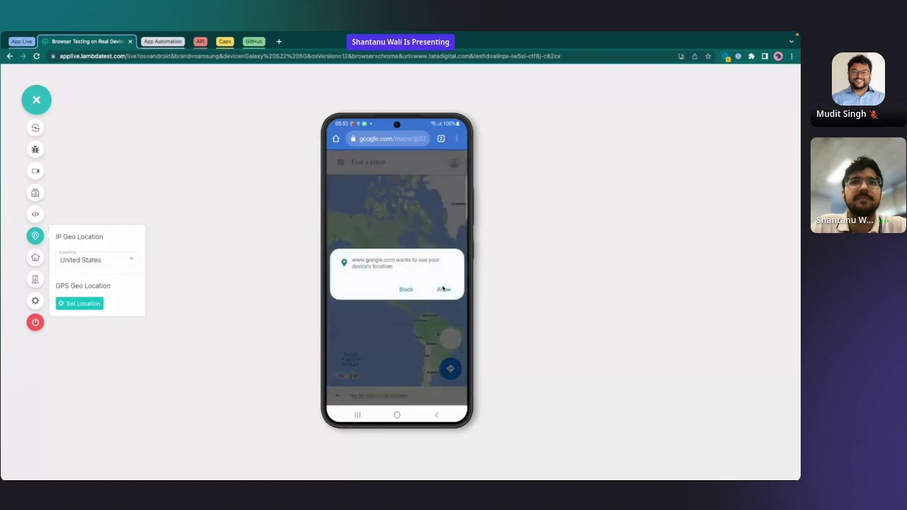
pyautogui.click(443, 289)
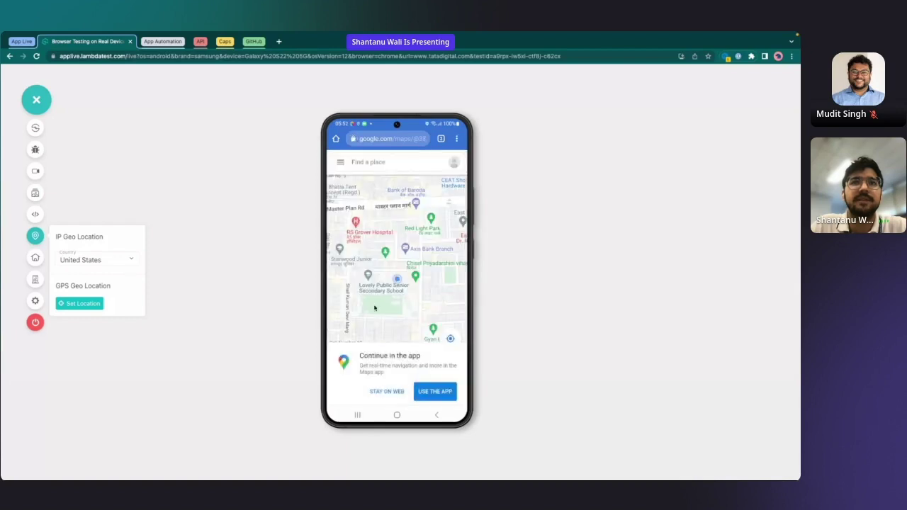
pyautogui.scroll(-5, 376, 311)
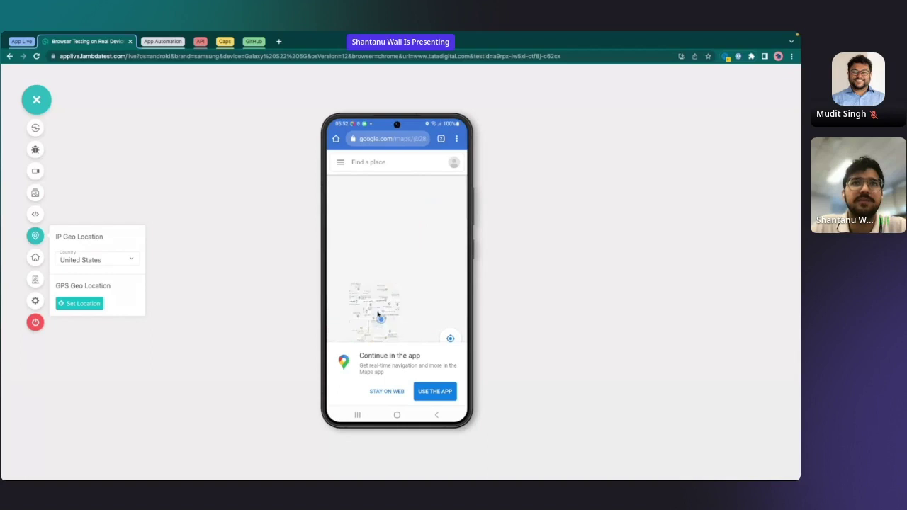
pyautogui.scroll(5, 382, 311)
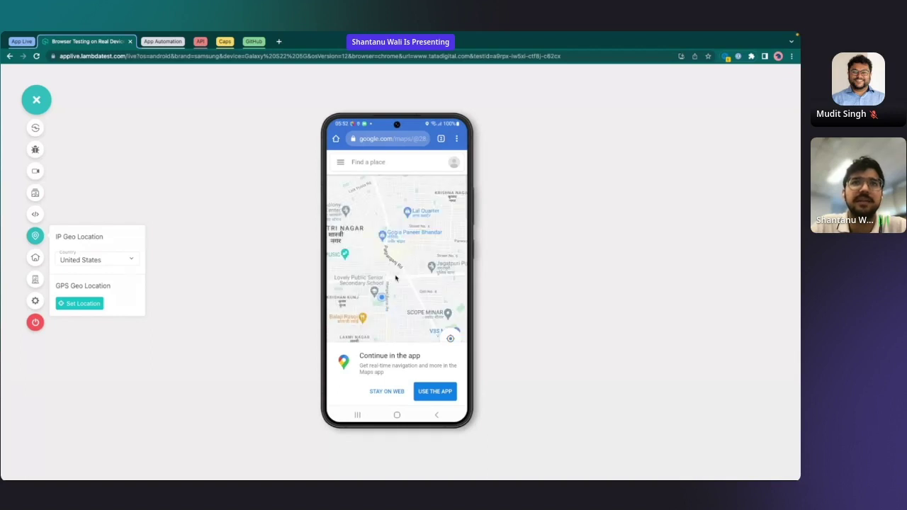
pyautogui.scroll(-5, 395, 297)
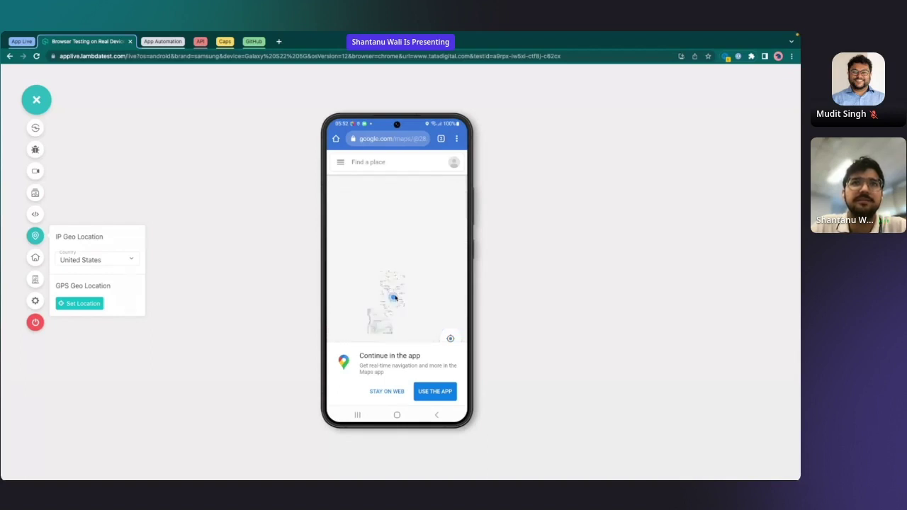
pyautogui.scroll(5, 395, 297)
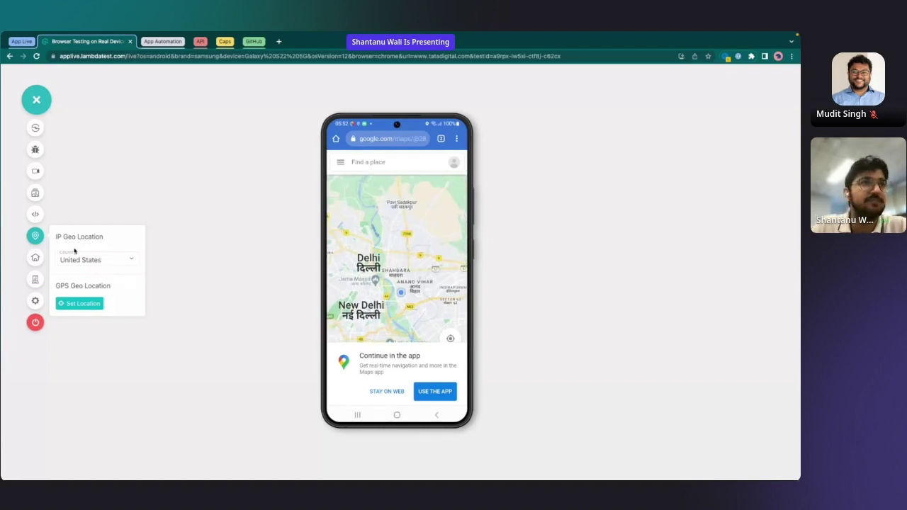
pyautogui.click(89, 305)
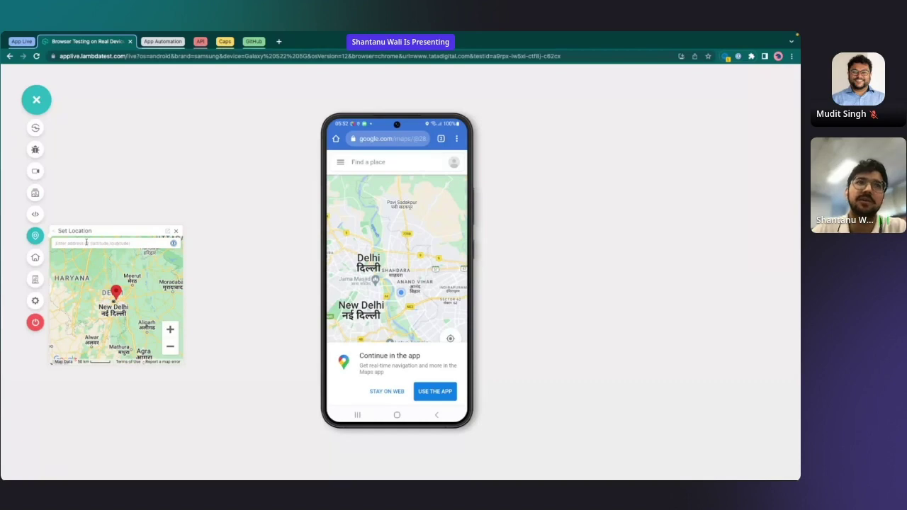
pyautogui.click(175, 231)
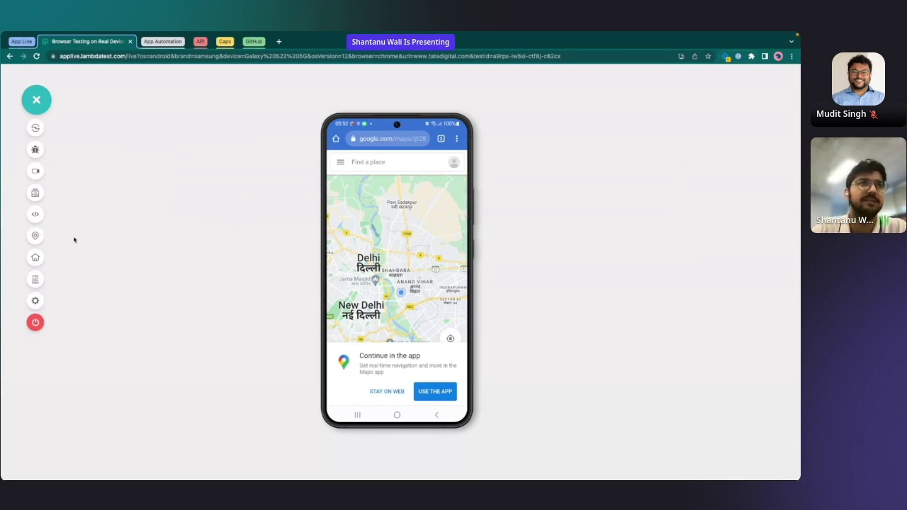
# - Go to the device's home screen, look at the installed apps, and return to the Google Maps page through the recent apps
pyautogui.click(35, 261)
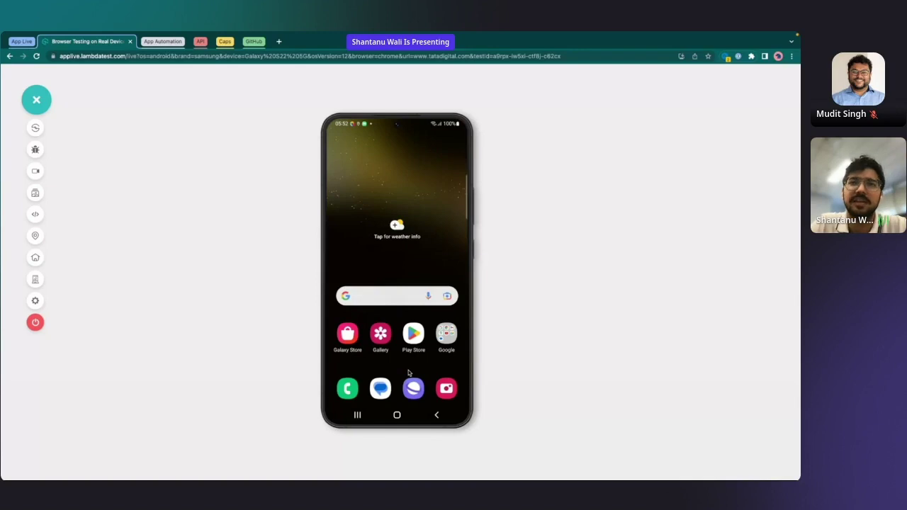
pyautogui.moveTo(408, 373); pyautogui.dragTo(354, 419)
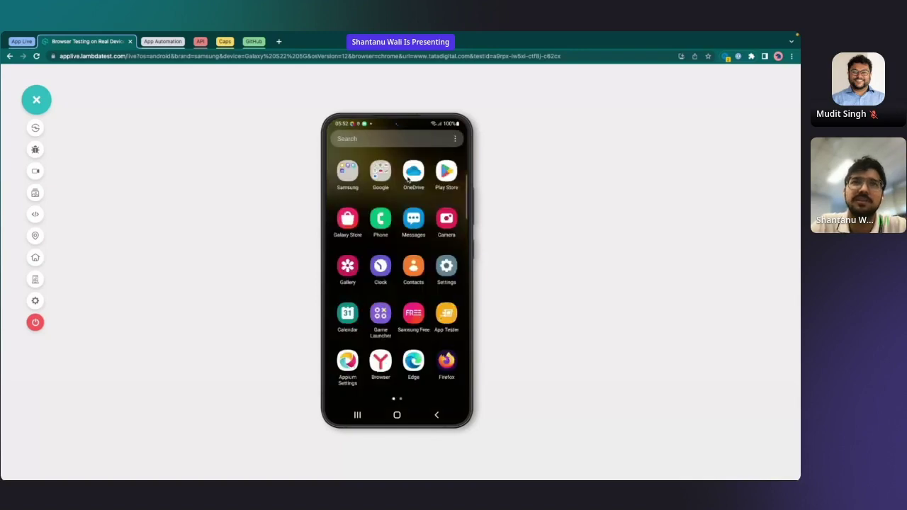
pyautogui.click(357, 416)
pyautogui.click(401, 236)
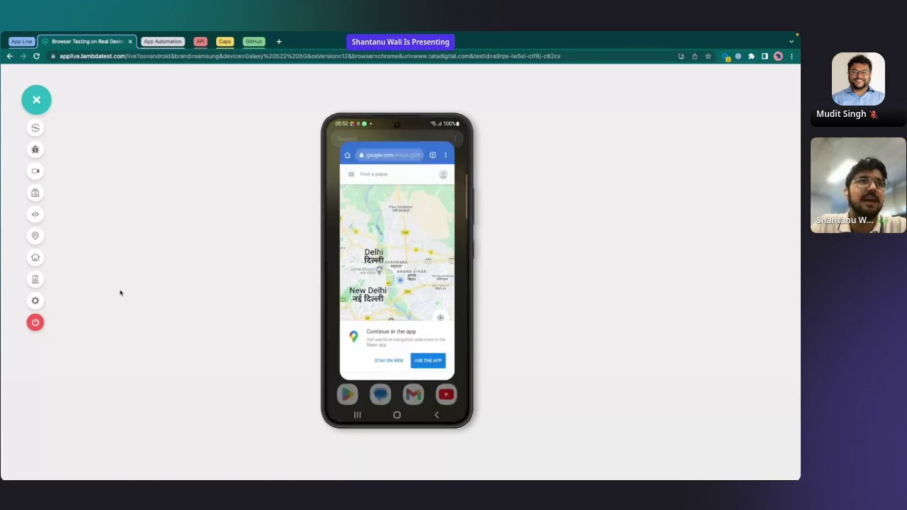
# - Look through the device controls, browsing the list of available device languages and trying the volume-up control
pyautogui.click(29, 280)
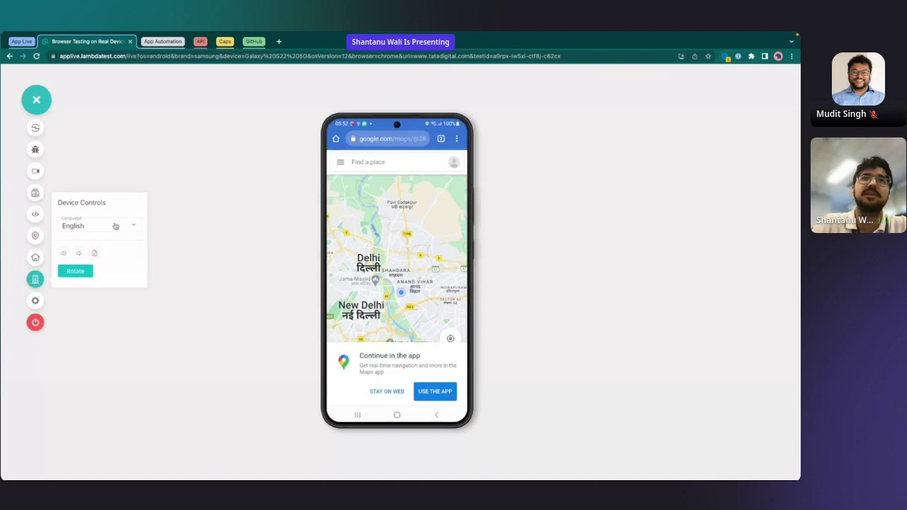
pyautogui.click(115, 226)
pyautogui.scroll(-1, 105, 282)
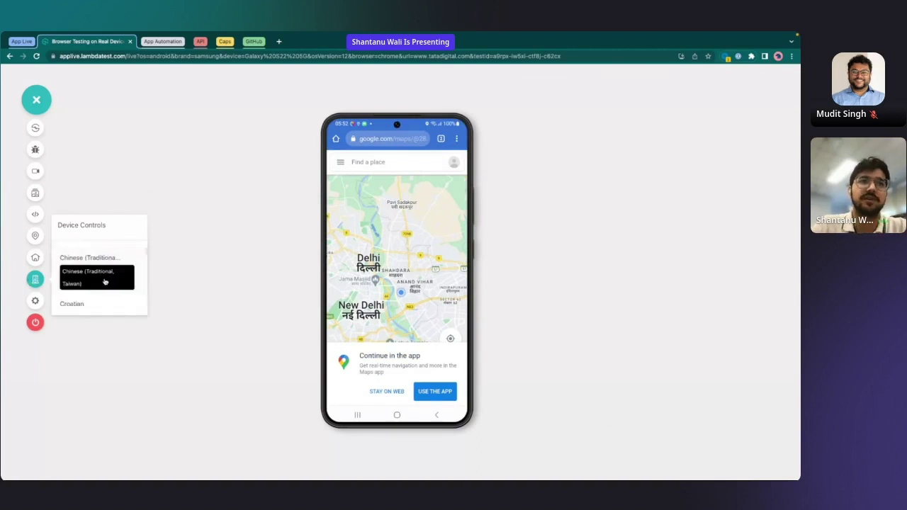
pyautogui.scroll(-5, 105, 282)
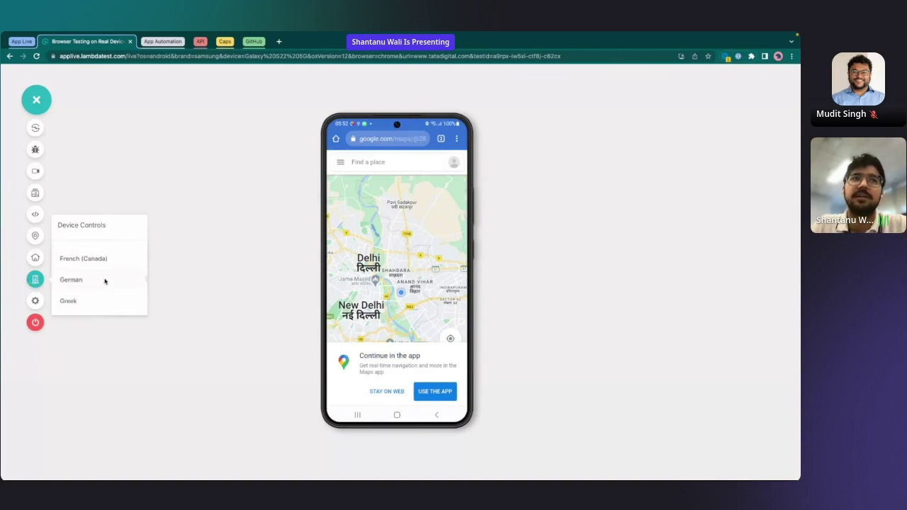
pyautogui.scroll(-3, 105, 282)
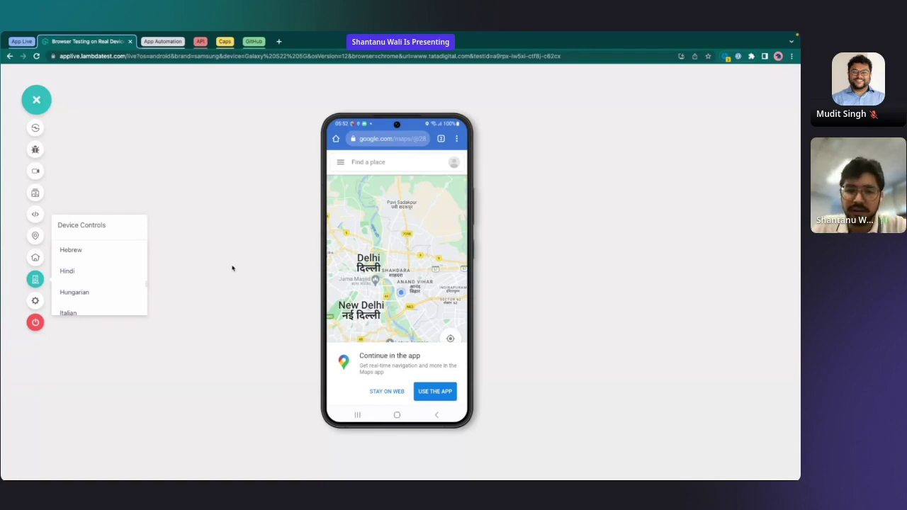
pyautogui.click(35, 279)
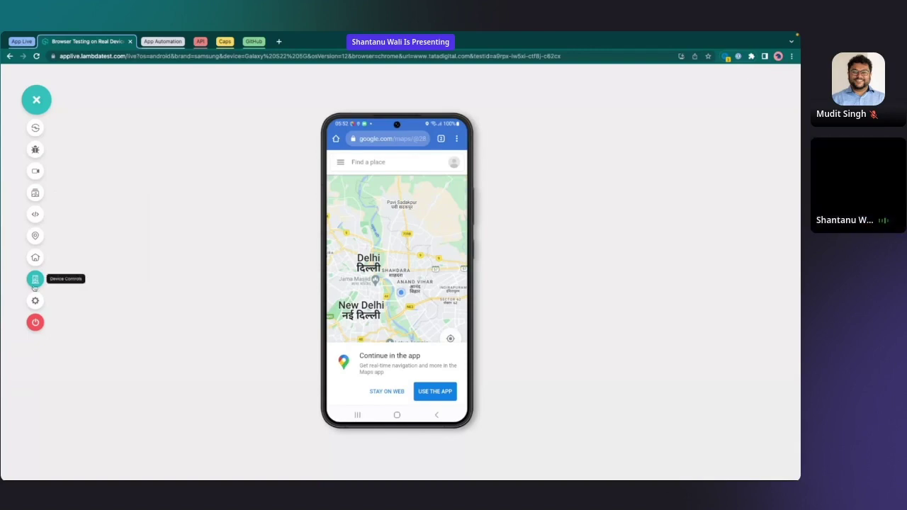
pyautogui.click(34, 279)
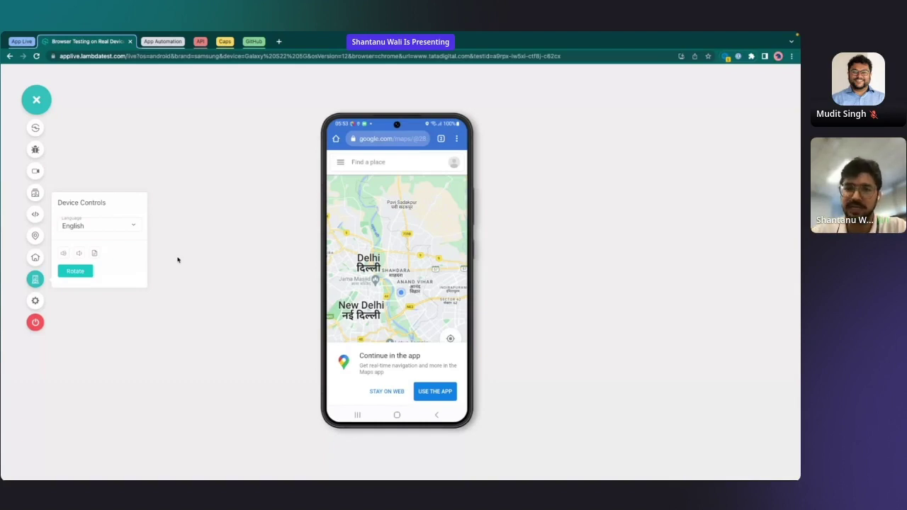
pyautogui.click(63, 253)
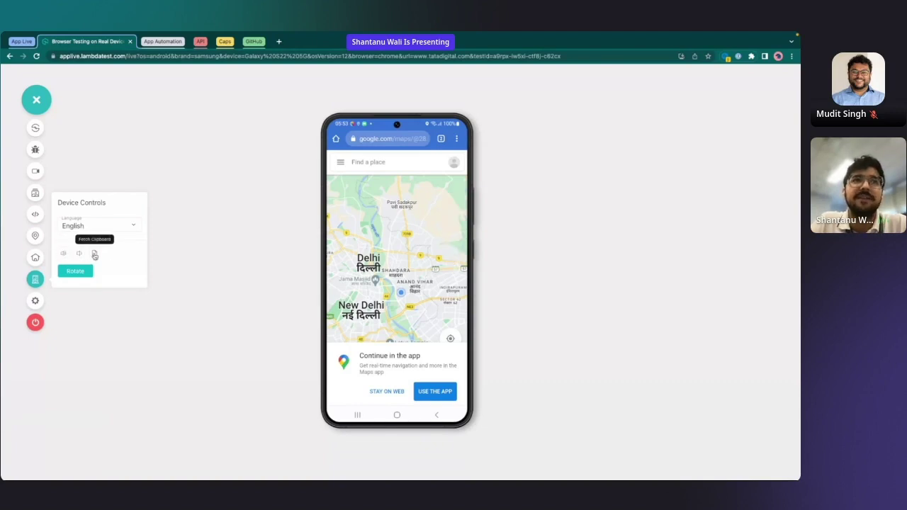
pyautogui.click(270, 57)
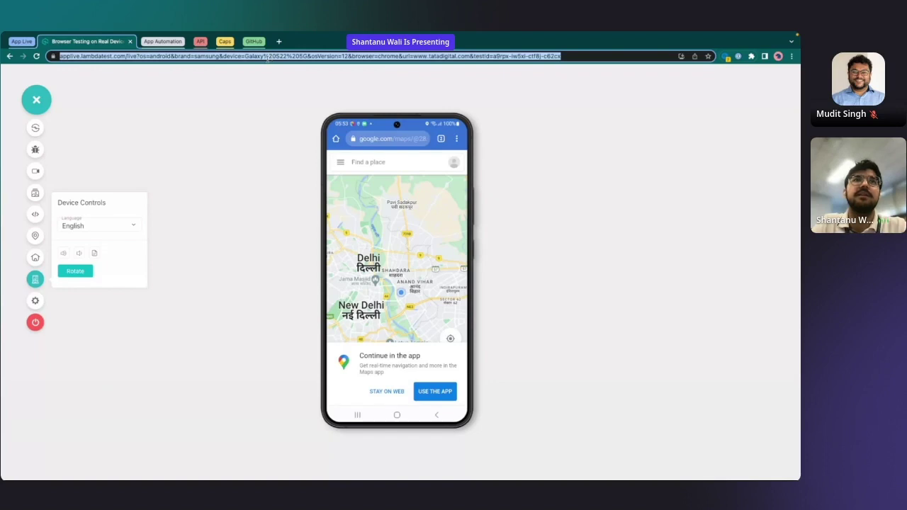
pyautogui.click(441, 64)
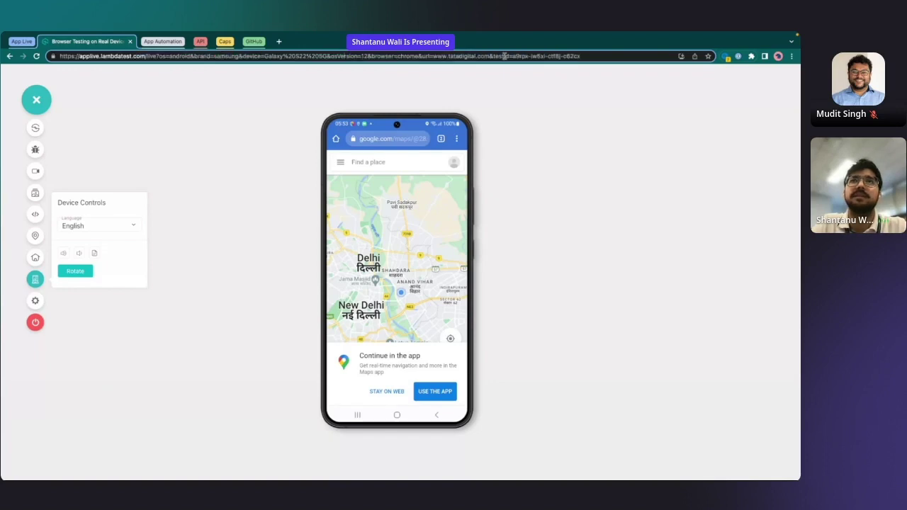
pyautogui.moveTo(432, 56); pyautogui.dragTo(491, 56)
pyautogui.hotkey('ctrl', 'c')
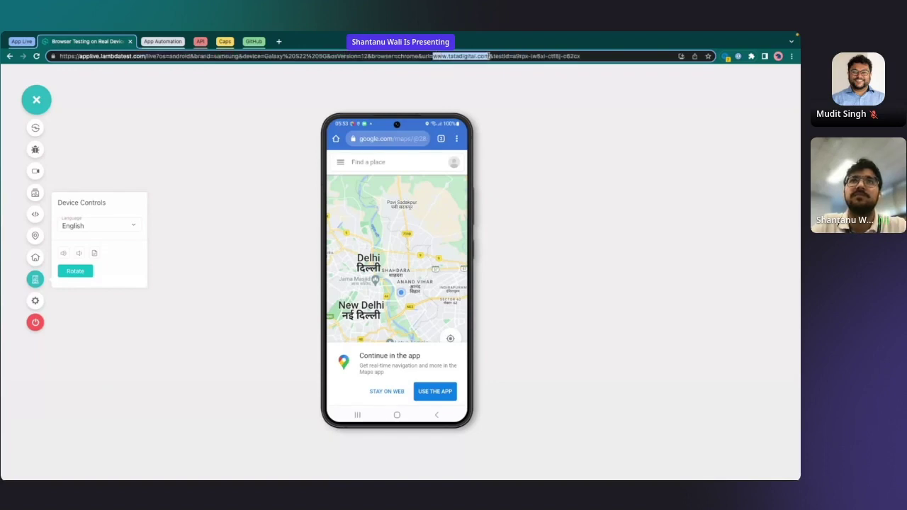
pyautogui.click(500, 103)
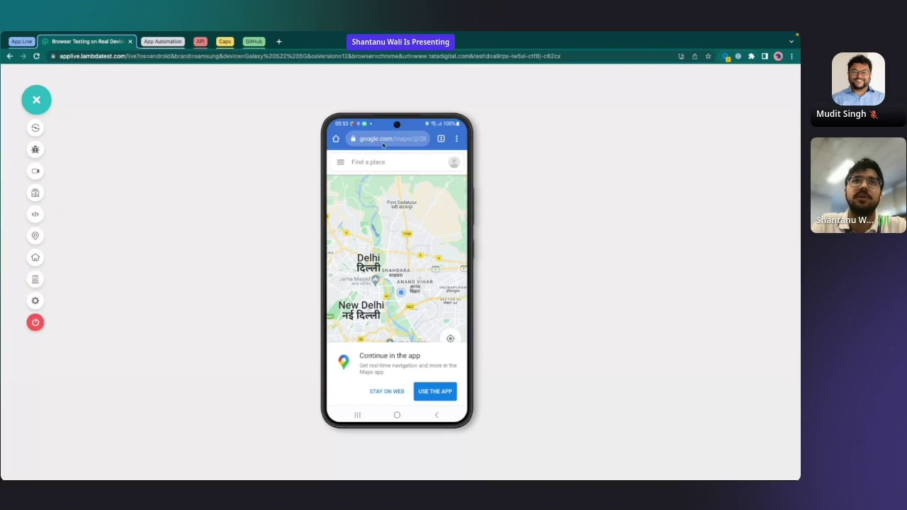
pyautogui.click(383, 141)
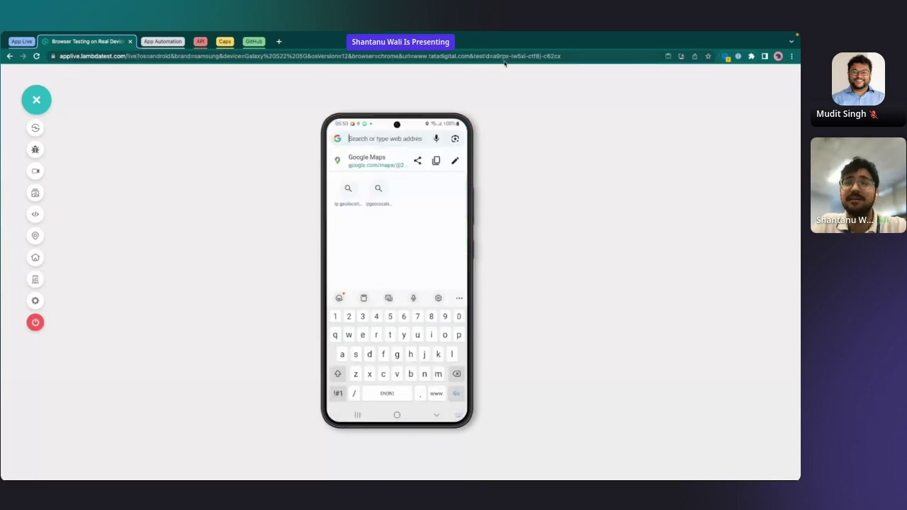
pyautogui.hotkey('ctrl', 'v')
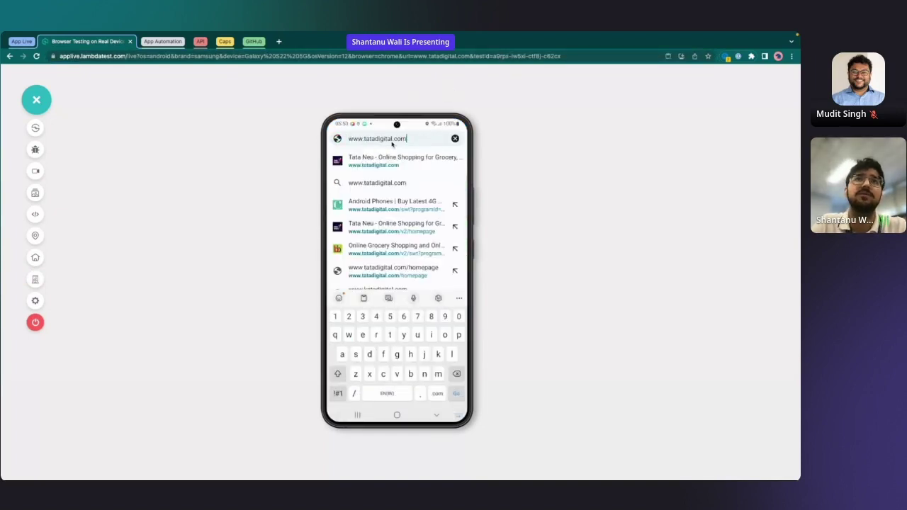
pyautogui.click(381, 269)
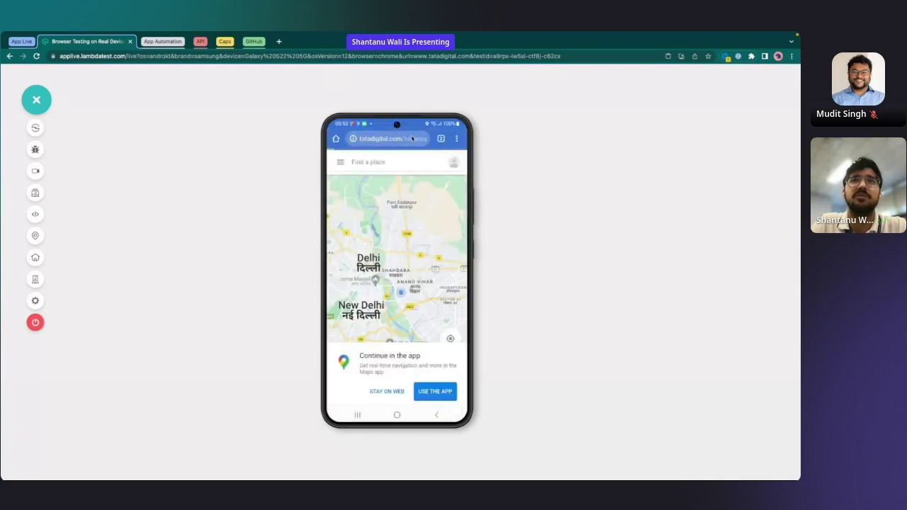
# - Copy the Tata Digital page's link in the device's browser and transfer the device's clipboard text to the local computer
pyautogui.click(411, 138)
pyautogui.click(436, 162)
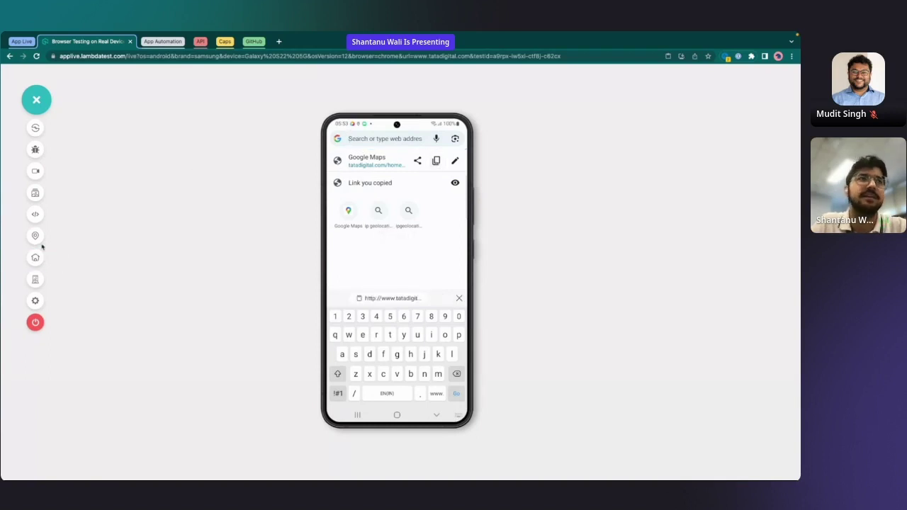
pyautogui.click(36, 279)
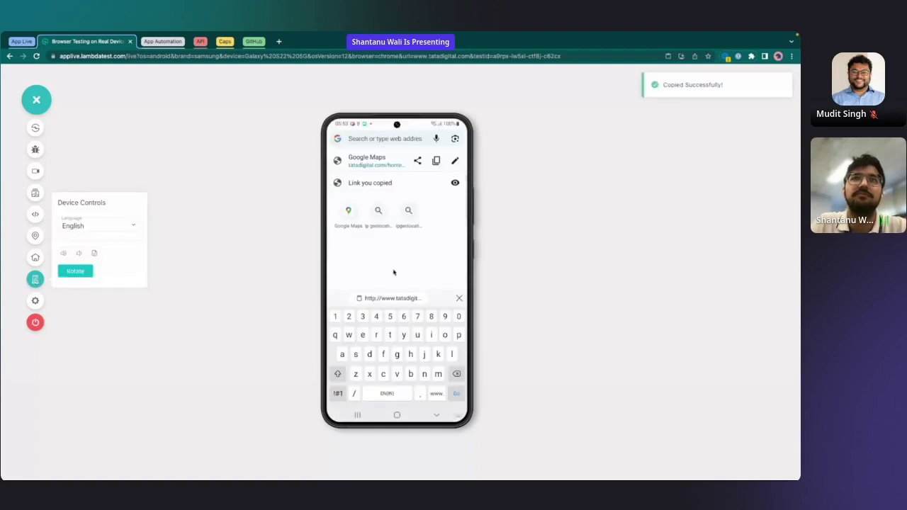
pyautogui.click(278, 41)
pyautogui.write('http://www.tatadigital.com/homepage')
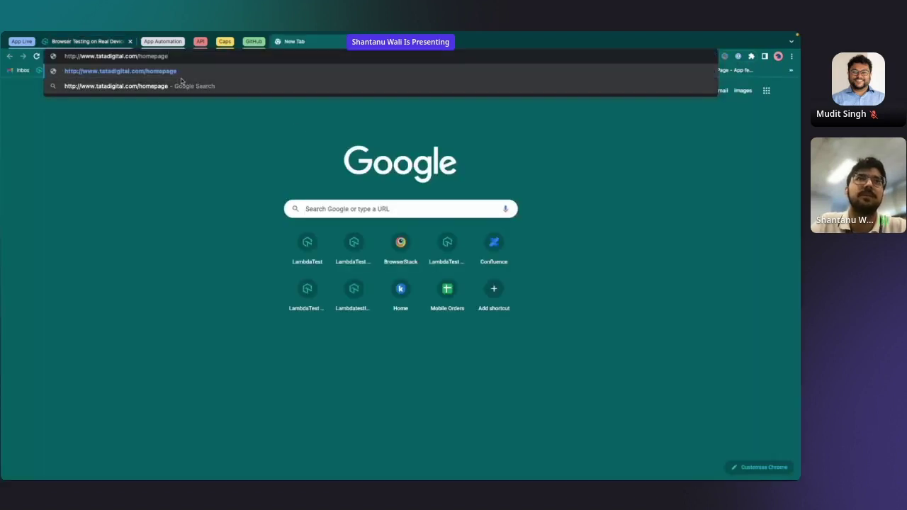
pyautogui.moveTo(177, 55); pyautogui.dragTo(62, 58)
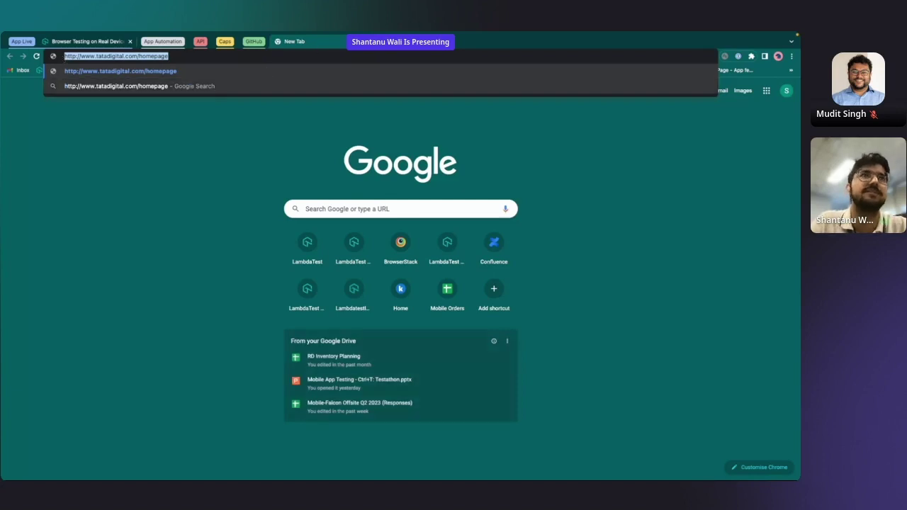
pyautogui.hotkey('ctrl', 'c')
pyautogui.hotkey('ctrl', 'w')
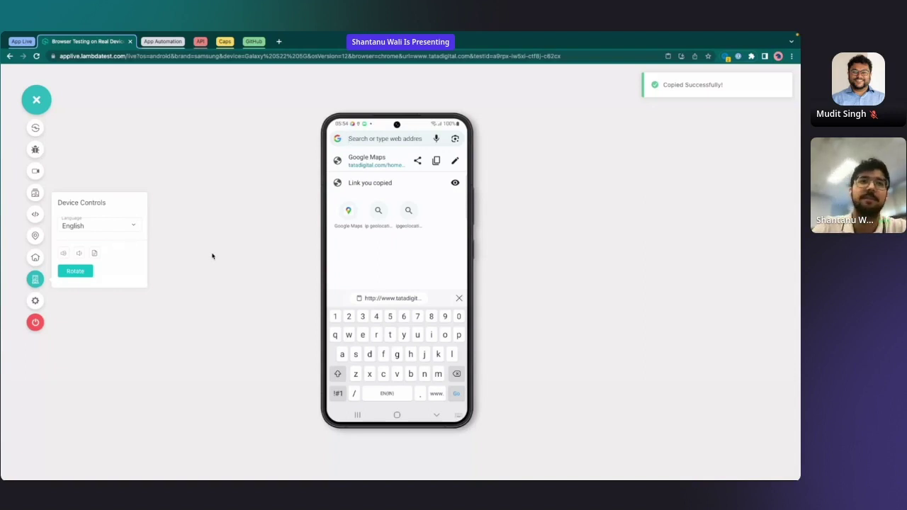
# - Load the Tata Digital homepage on the device, rotate the device to landscape, and return it to portrait
pyautogui.click(377, 166)
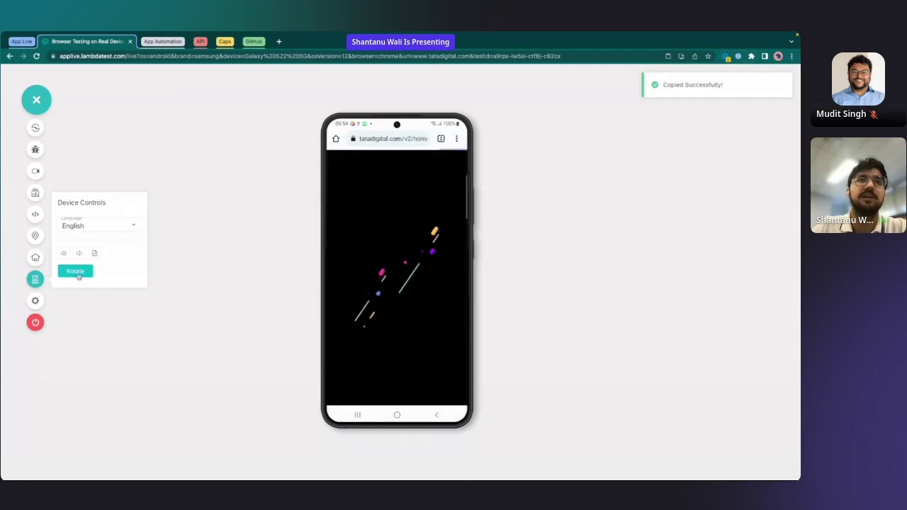
pyautogui.click(76, 272)
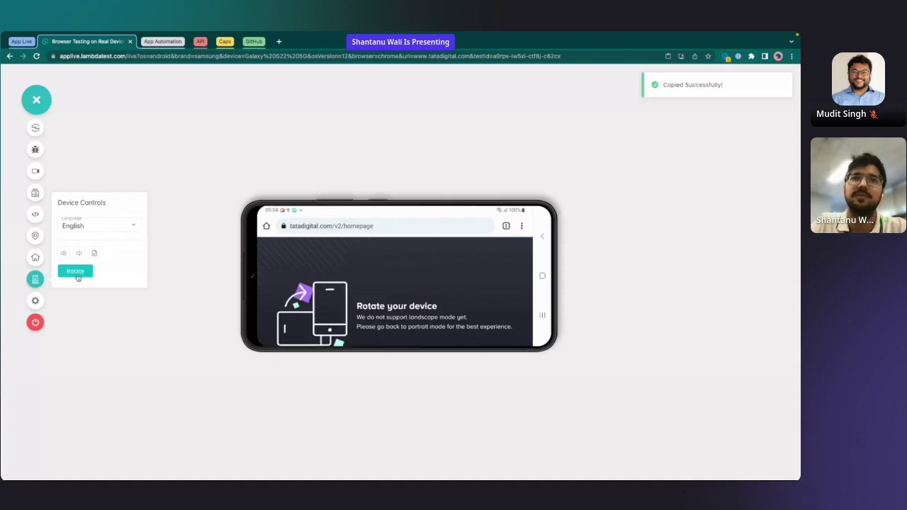
pyautogui.click(76, 274)
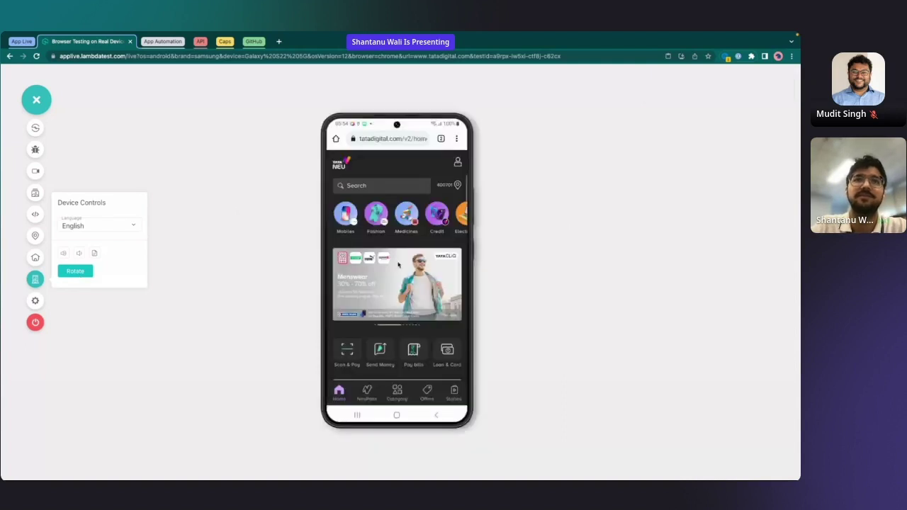
# - Examine the idle timeout durations offered in the test session's settings
pyautogui.click(35, 300)
pyautogui.click(103, 219)
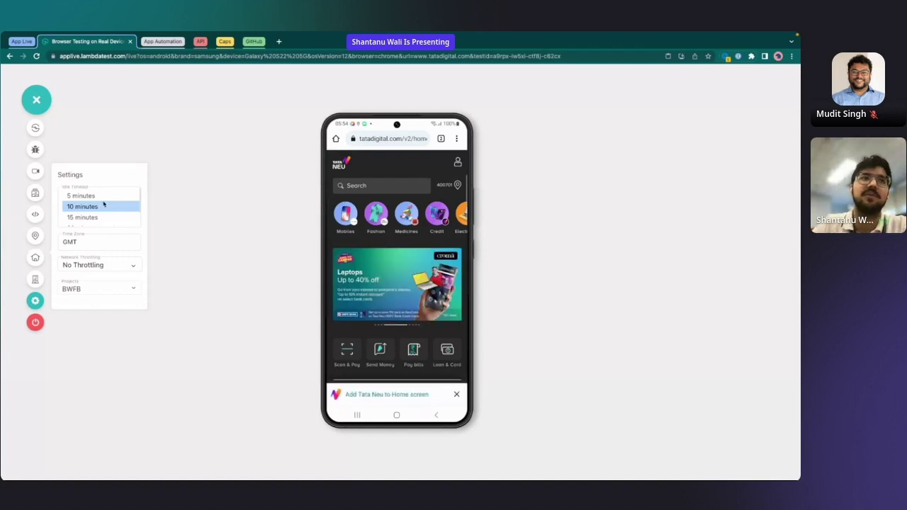
pyautogui.click(160, 194)
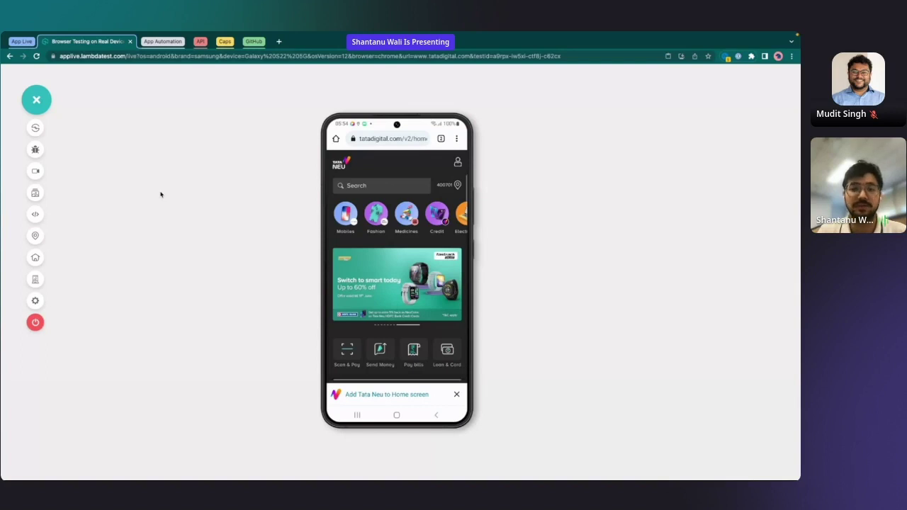
pyautogui.click(34, 279)
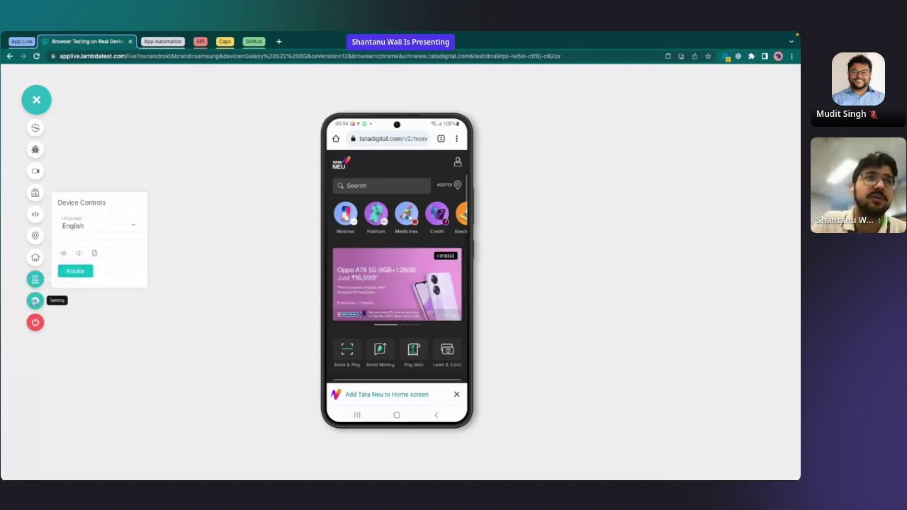
pyautogui.click(34, 301)
pyautogui.click(85, 195)
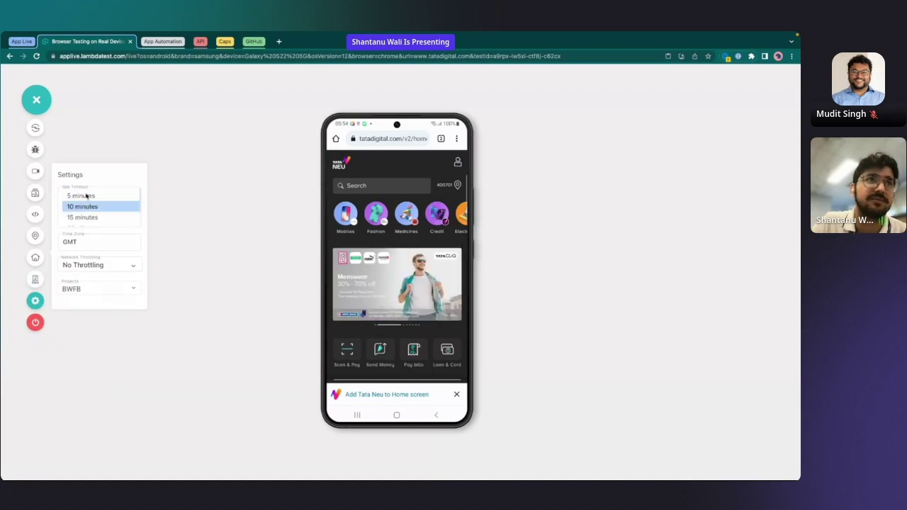
pyautogui.scroll(-2, 86, 199)
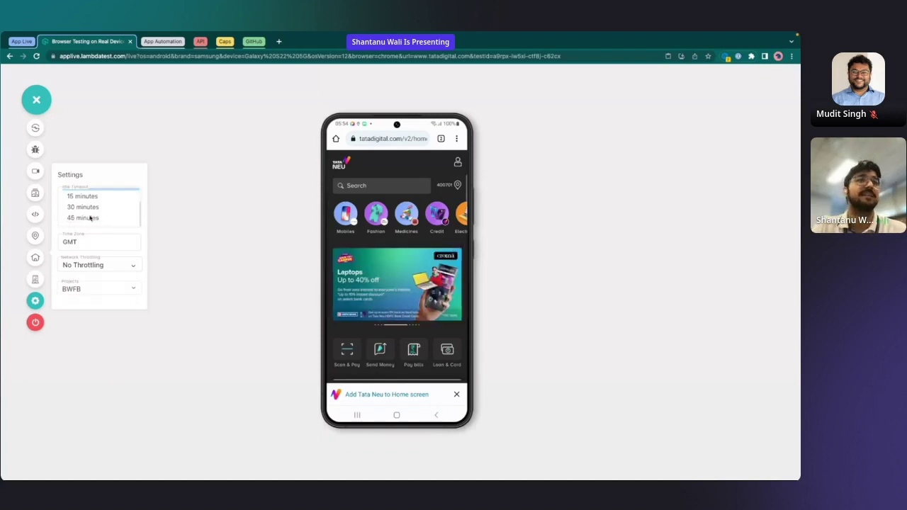
pyautogui.scroll(2, 89, 218)
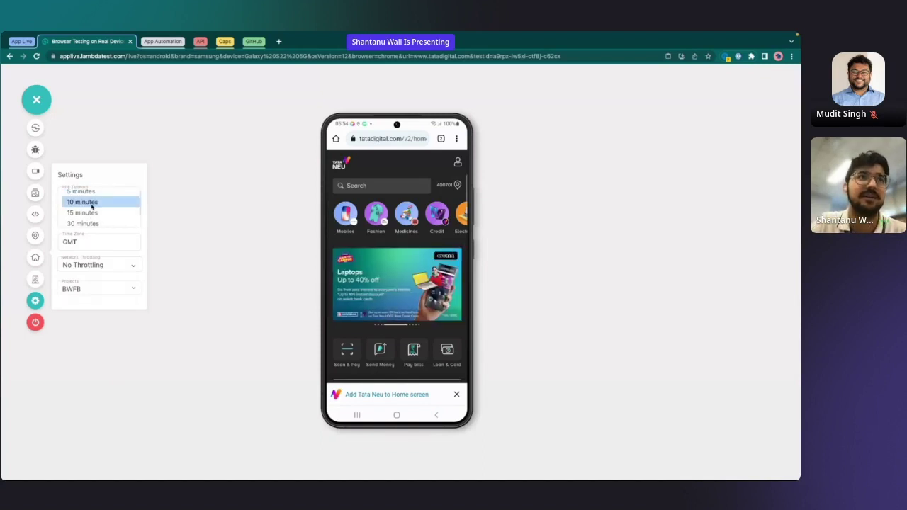
# - Browse the time zones available in the session settings, and close the settings without choosing one
pyautogui.click(82, 244)
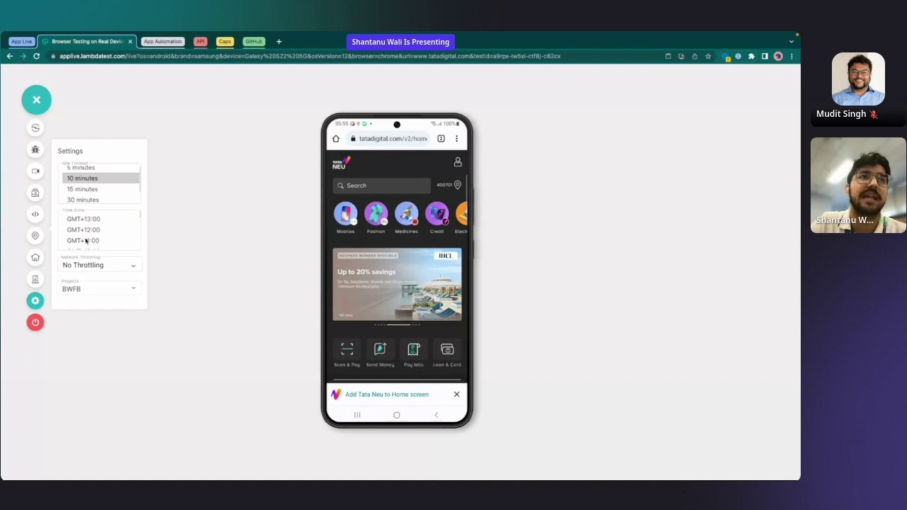
pyautogui.scroll(-5, 86, 241)
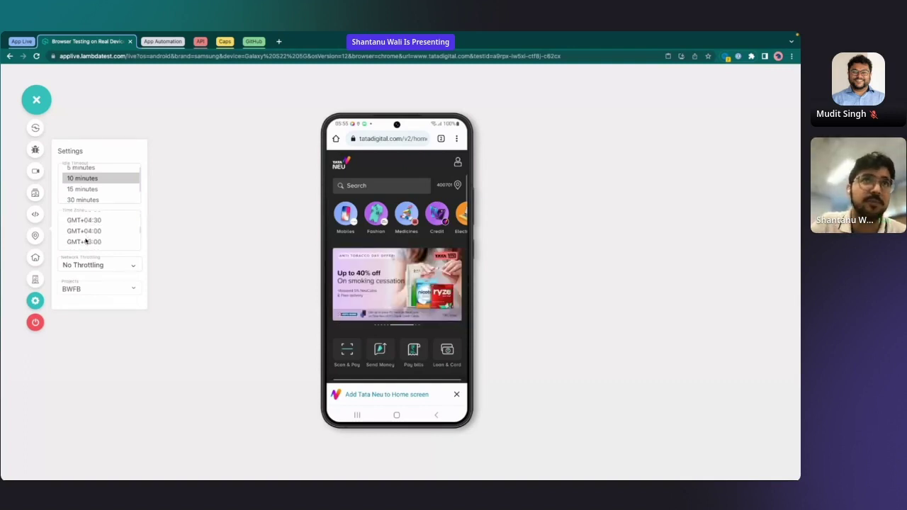
pyautogui.scroll(1, 85, 241)
pyautogui.scroll(1, 86, 240)
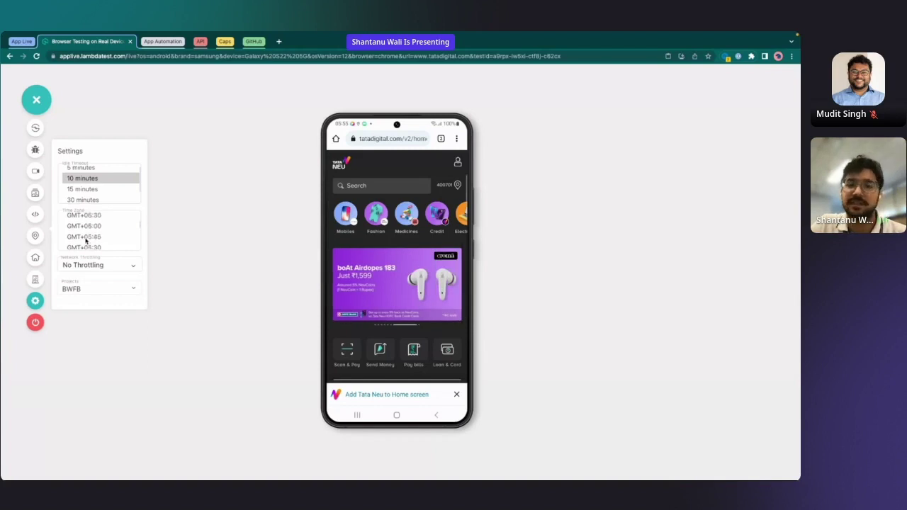
pyautogui.scroll(-3, 86, 241)
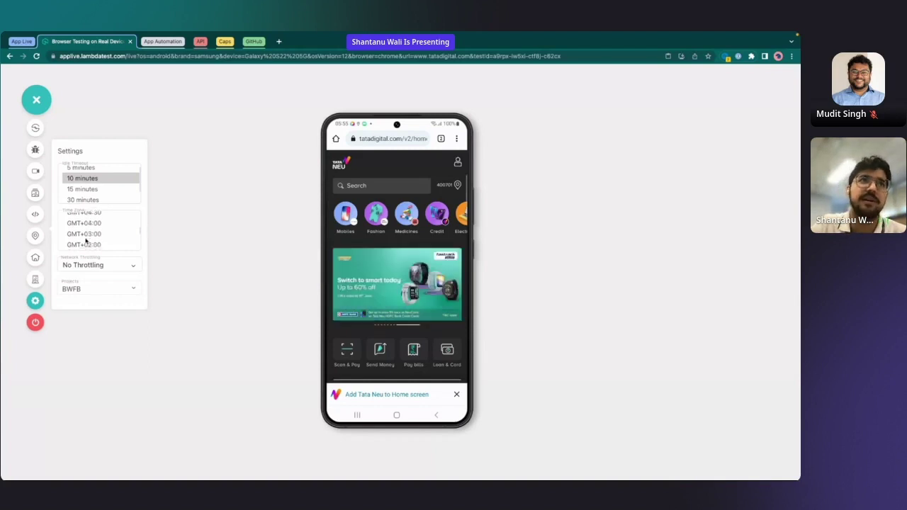
pyautogui.scroll(2, 86, 241)
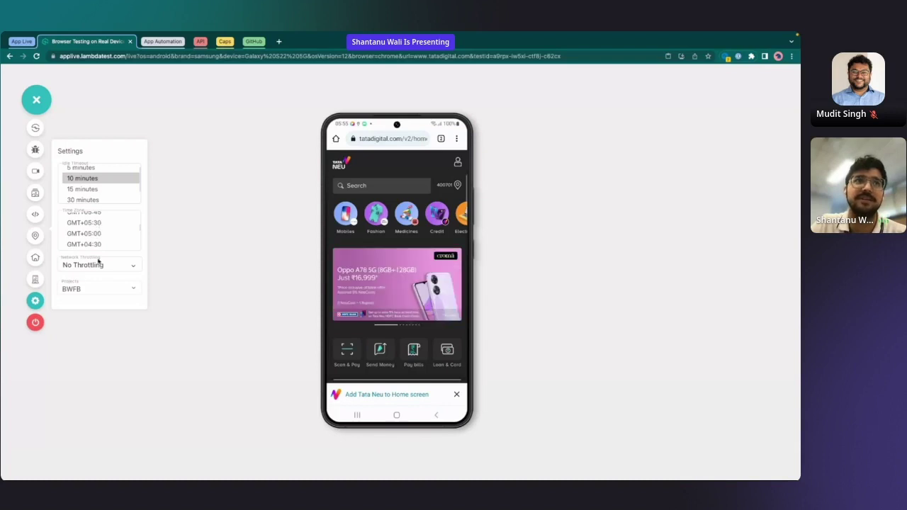
pyautogui.click(35, 300)
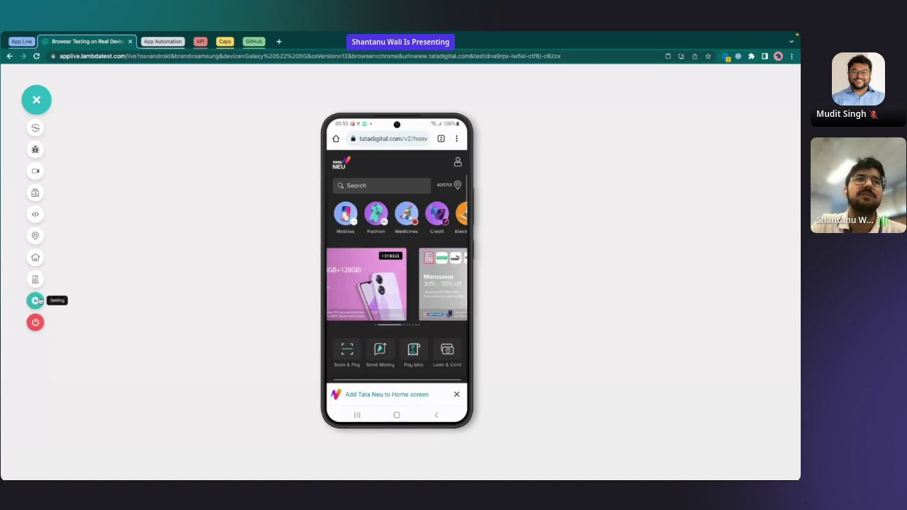
# - Review the network throttling profiles in the session settings and set the throttling to Slow 3G
pyautogui.click(35, 300)
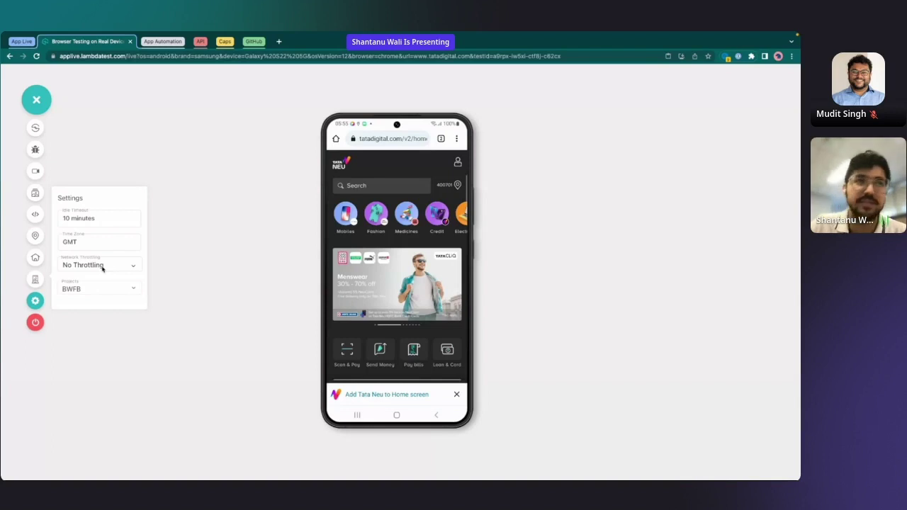
pyautogui.click(102, 267)
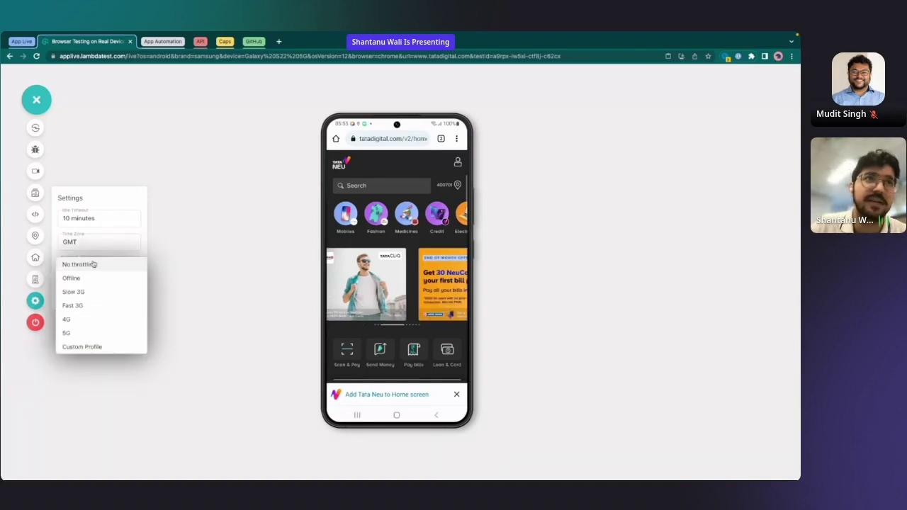
pyautogui.click(172, 254)
pyautogui.click(35, 302)
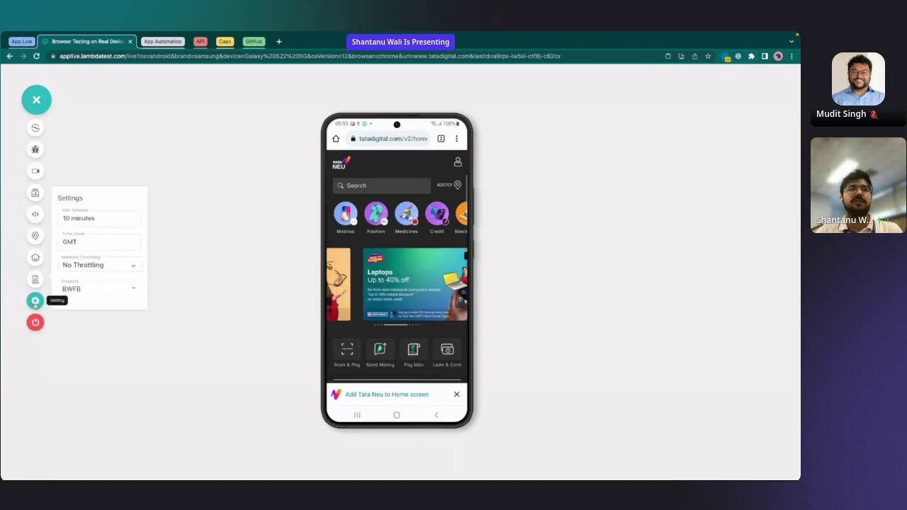
pyautogui.click(113, 268)
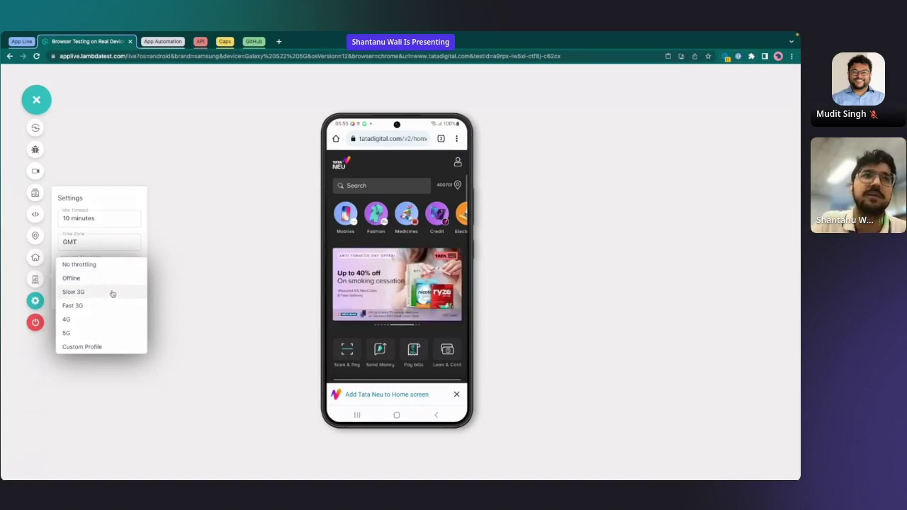
pyautogui.click(112, 293)
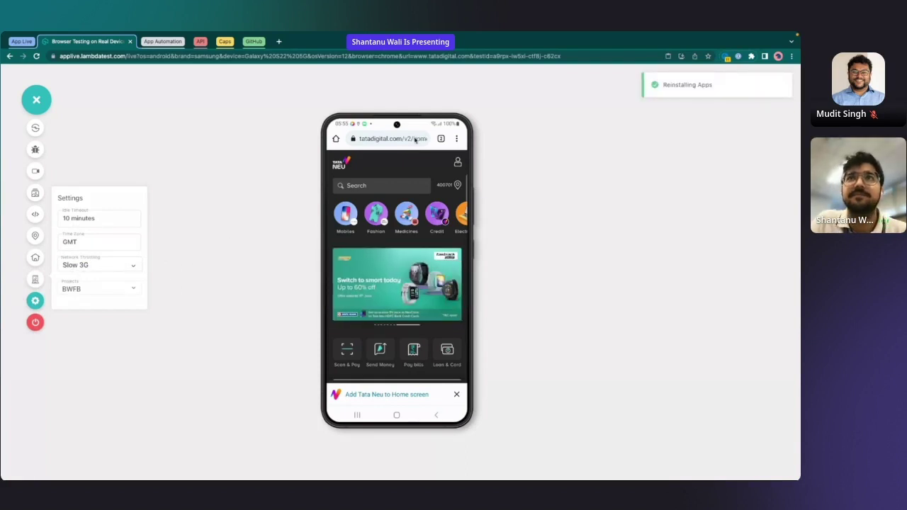
# - Run the fast.com speed test in the device's browser and dismiss the session settings
pyautogui.click(414, 140)
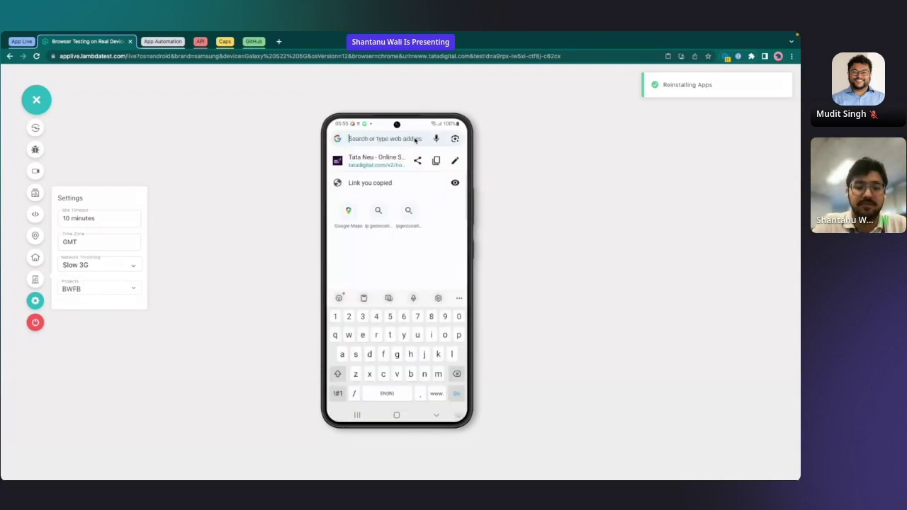
pyautogui.write('fast.com')
pyautogui.press('Return')
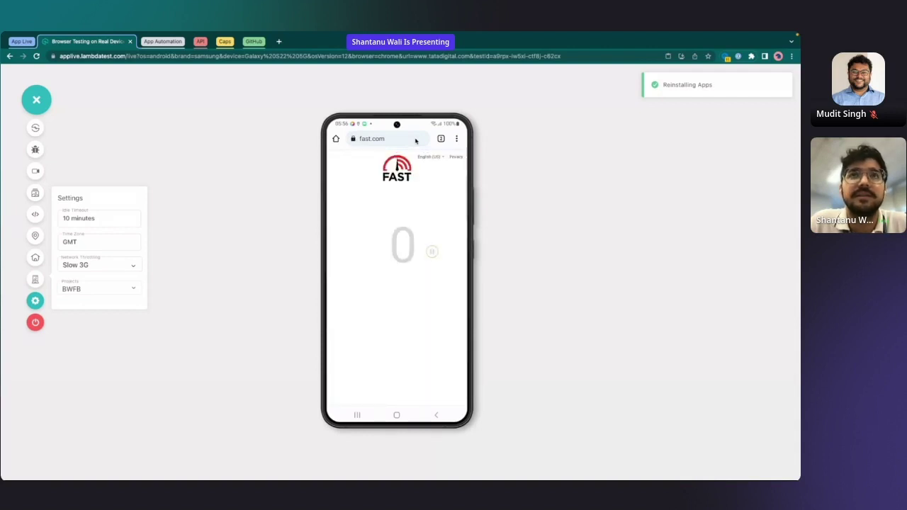
pyautogui.click(601, 164)
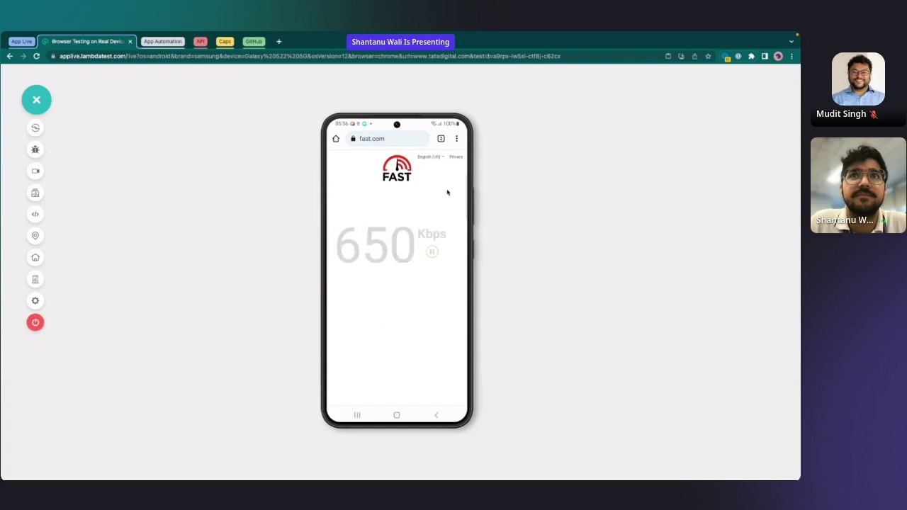
# - Set the session's network throttling to Fast 3G and dismiss the settings
pyautogui.click(35, 279)
pyautogui.click(35, 300)
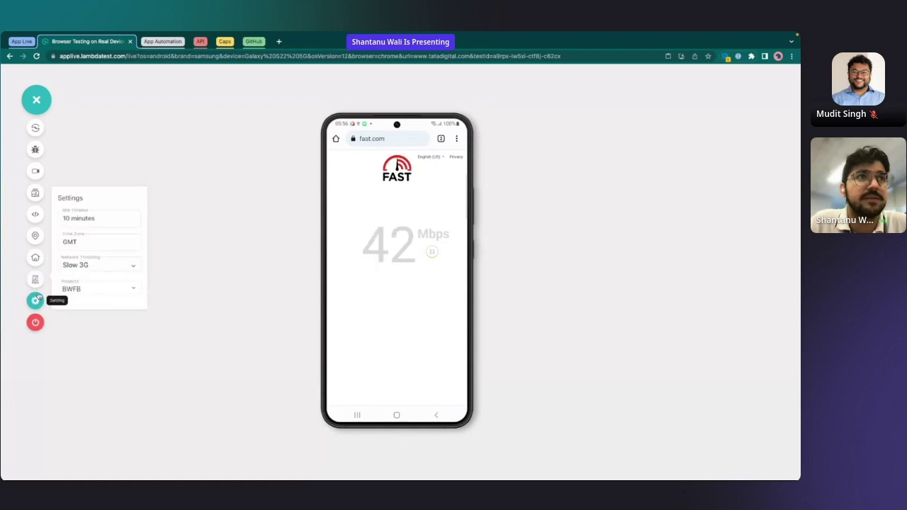
pyautogui.click(90, 265)
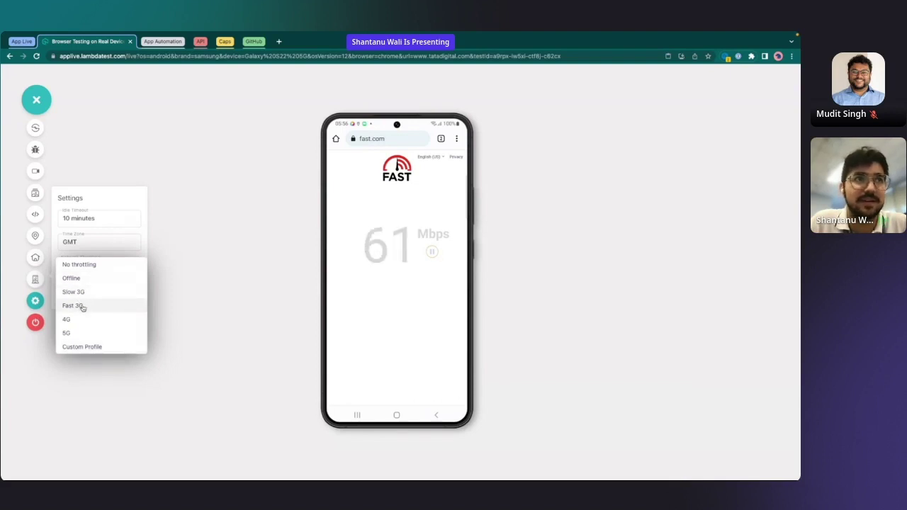
pyautogui.click(79, 307)
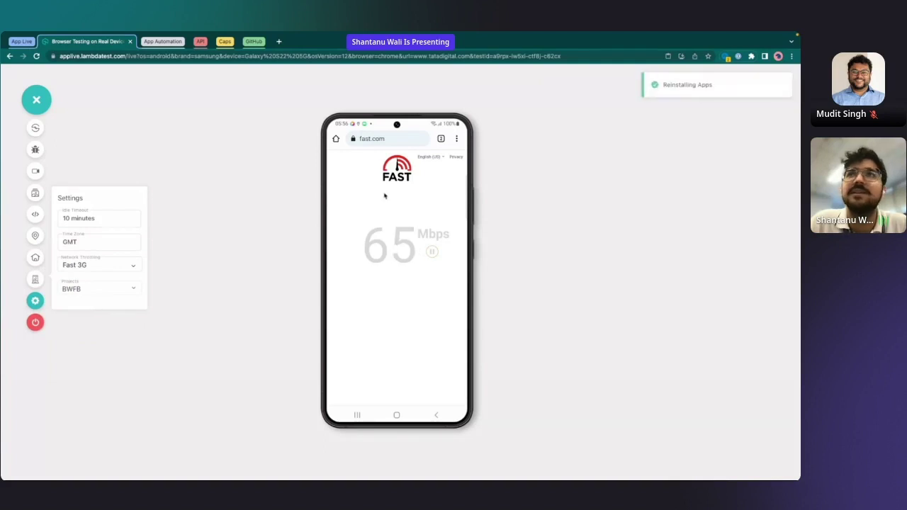
pyautogui.click(664, 92)
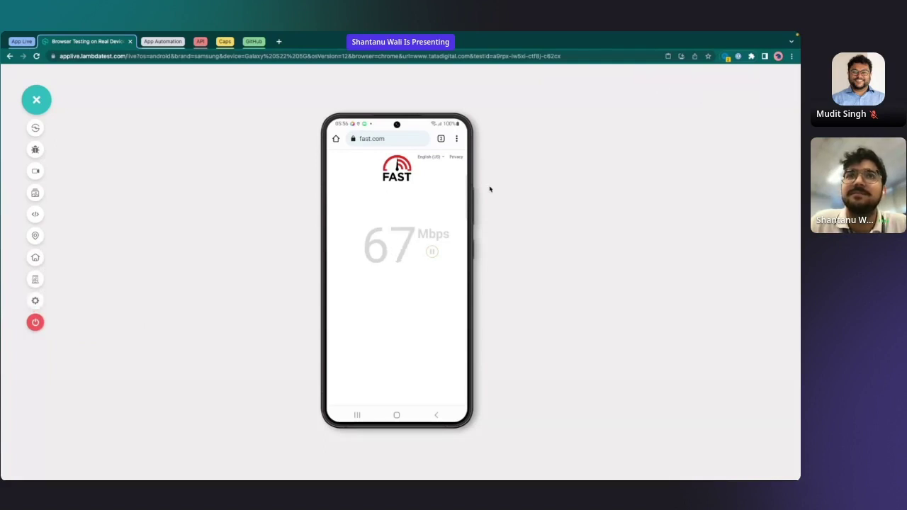
# - Load tatadigital.com in the device's browser, and rerun the fast.com speed test under the current throttling
pyautogui.click(396, 139)
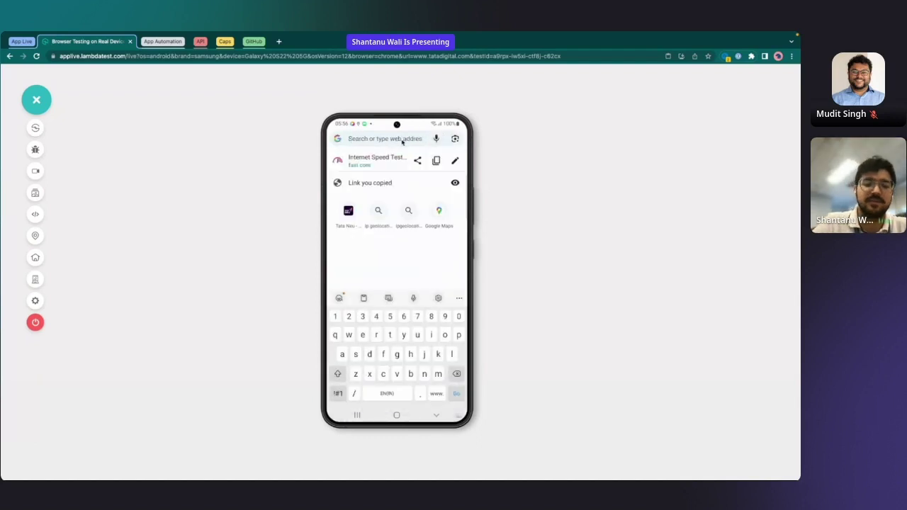
pyautogui.write('tata')
pyautogui.press('Return')
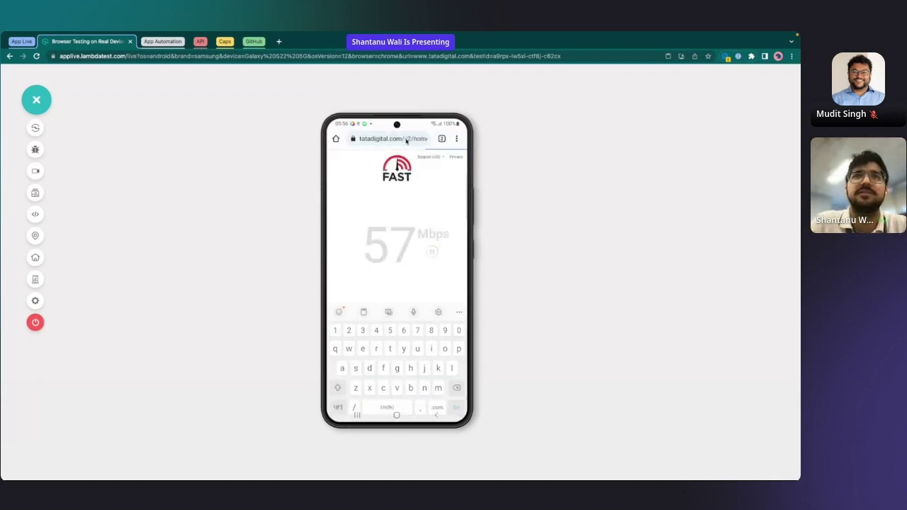
pyautogui.write('fast')
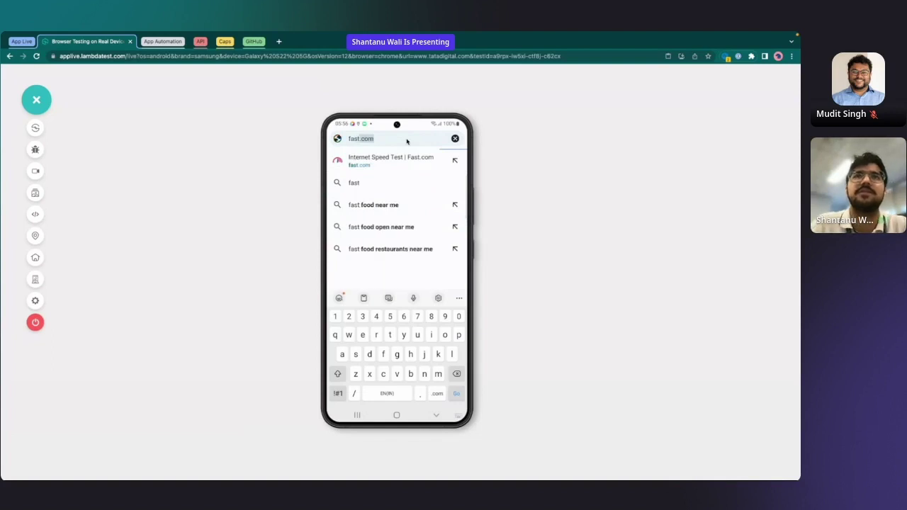
pyautogui.press('Return')
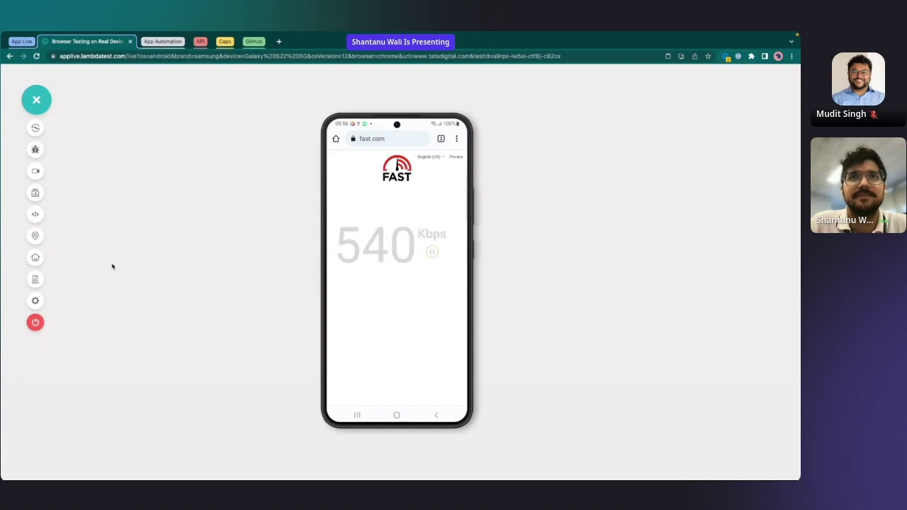
# - Return the device to its home screen, review the projects offered in the session settings, and dismiss the settings without changes
pyautogui.click(35, 279)
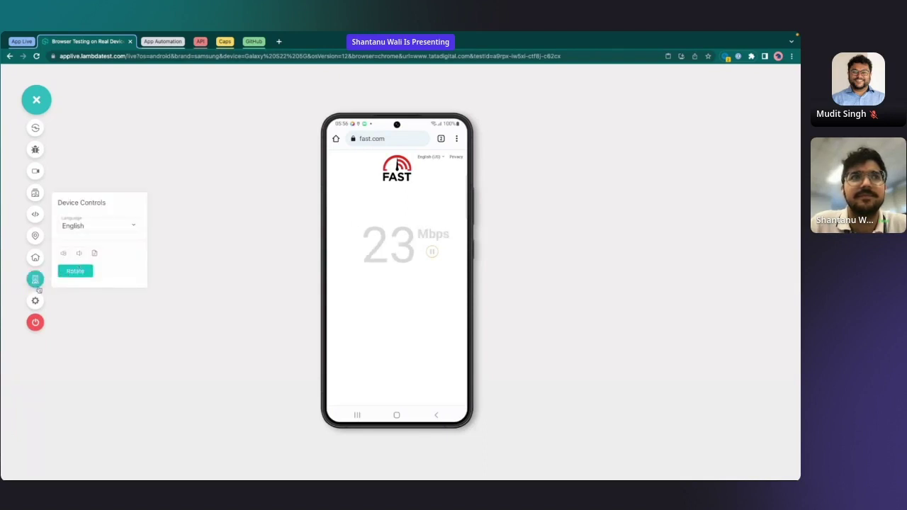
pyautogui.click(35, 301)
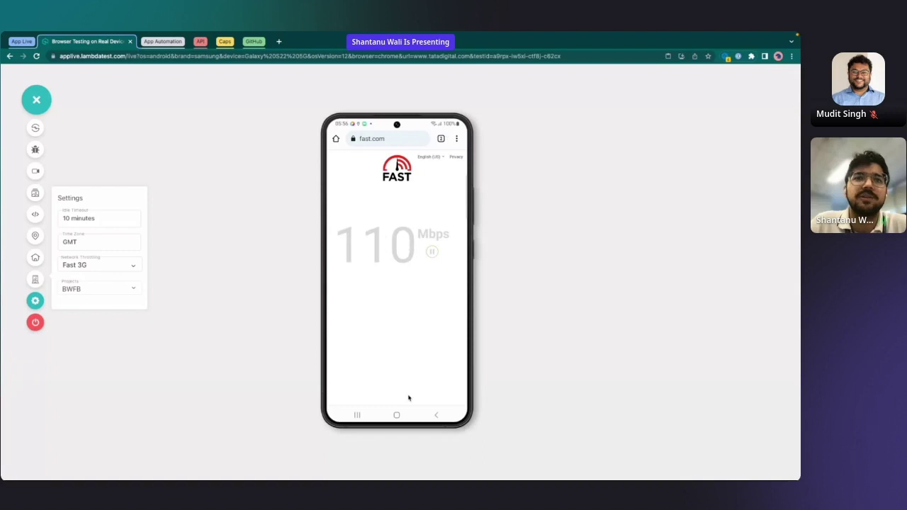
pyautogui.click(396, 416)
pyautogui.click(129, 290)
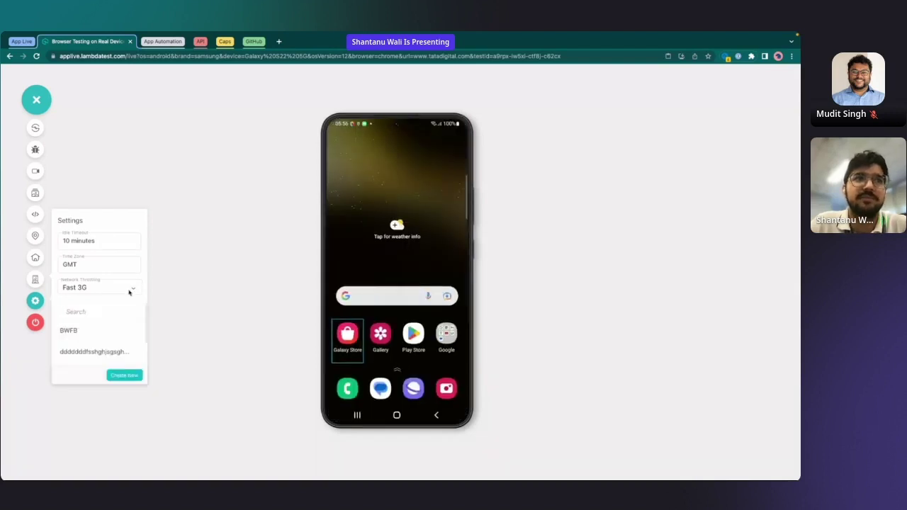
pyautogui.click(162, 354)
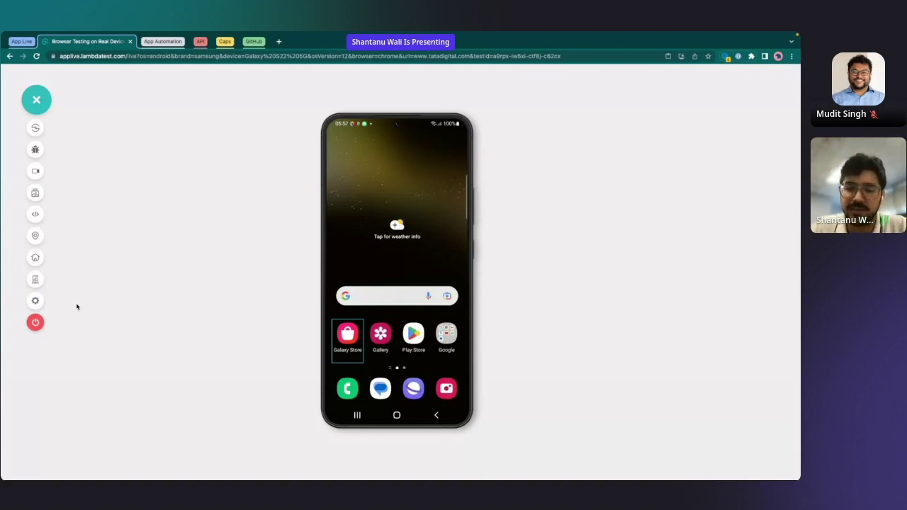
pyautogui.click(37, 301)
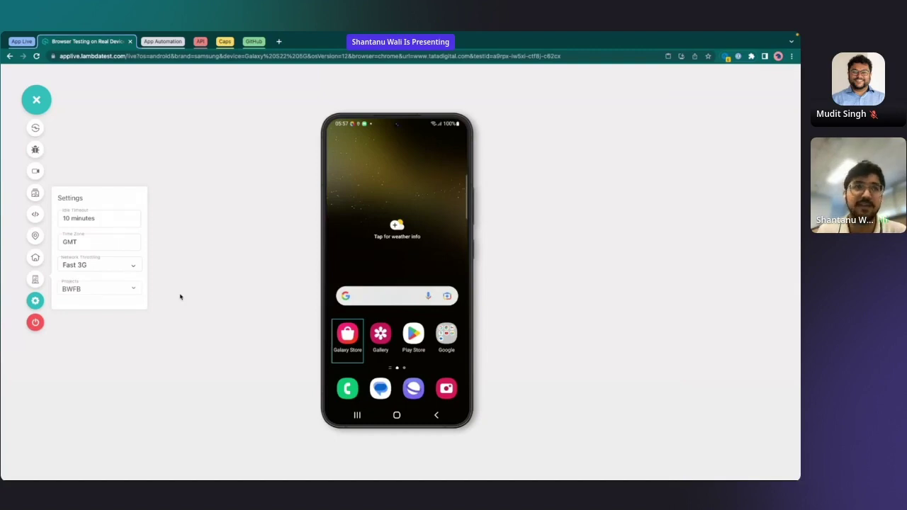
pyautogui.click(180, 297)
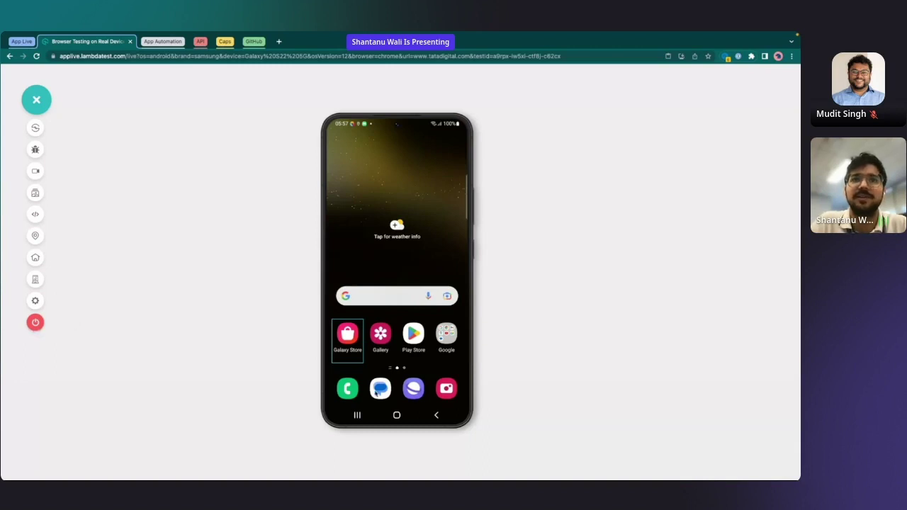
# - End the current device session and switch from browser testing to real-device app testing
pyautogui.click(36, 322)
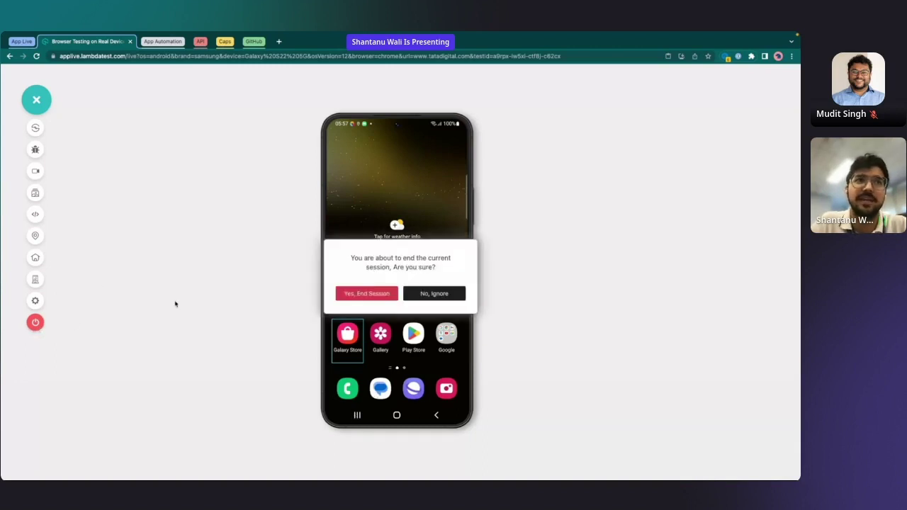
pyautogui.click(356, 293)
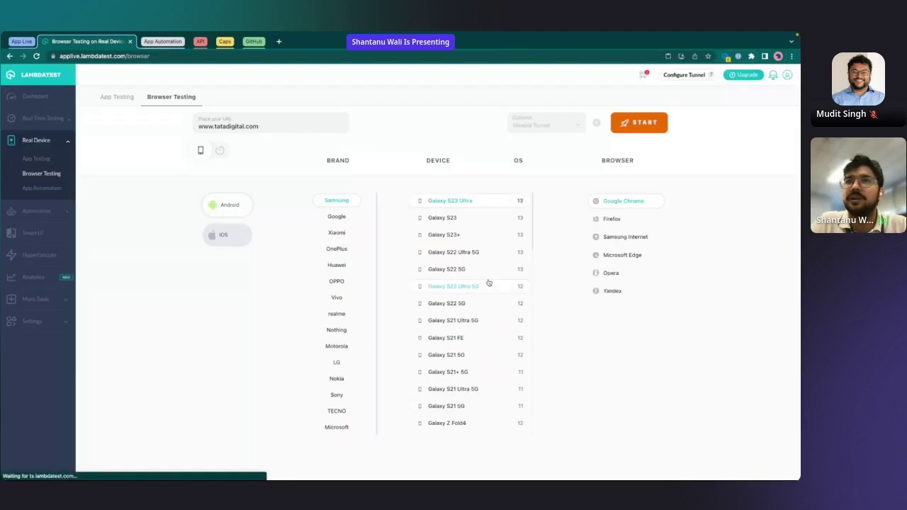
pyautogui.click(117, 96)
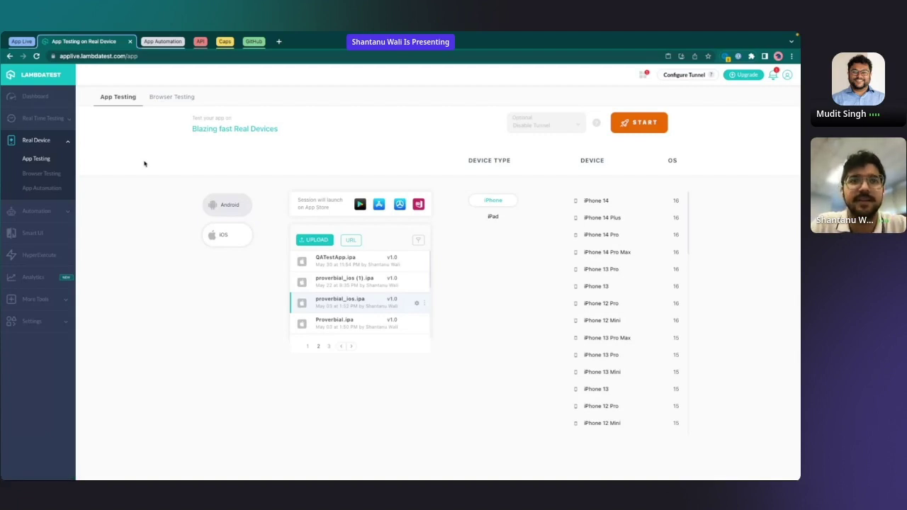
# - Compare the Android and iOS options for app testing and browser testing, and return to app testing
pyautogui.click(237, 214)
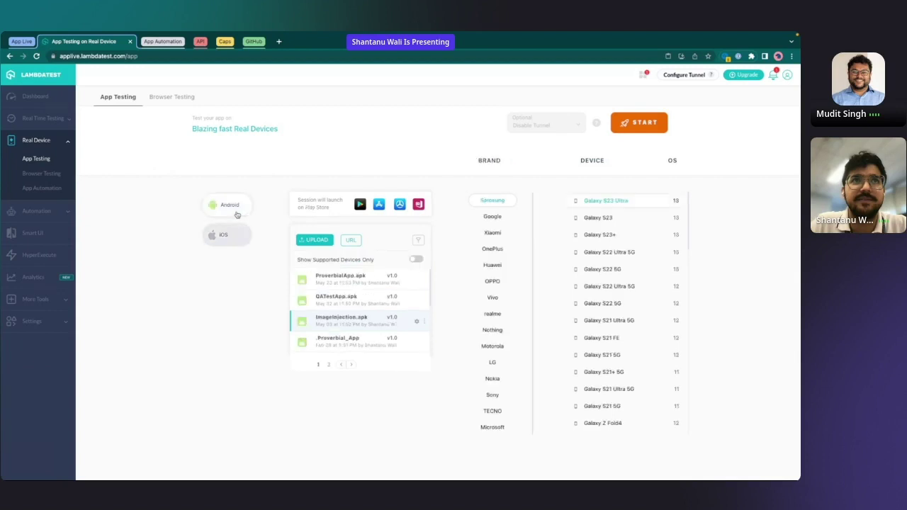
pyautogui.click(224, 234)
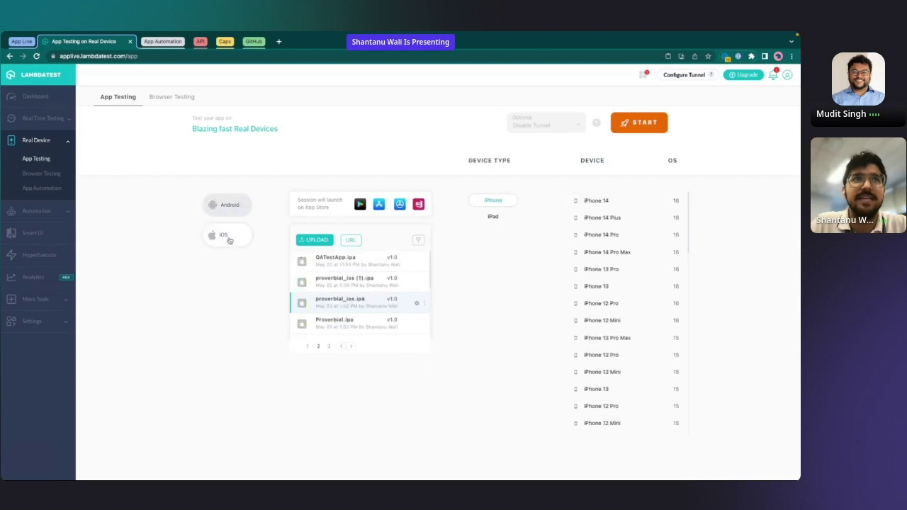
pyautogui.click(180, 97)
pyautogui.click(238, 214)
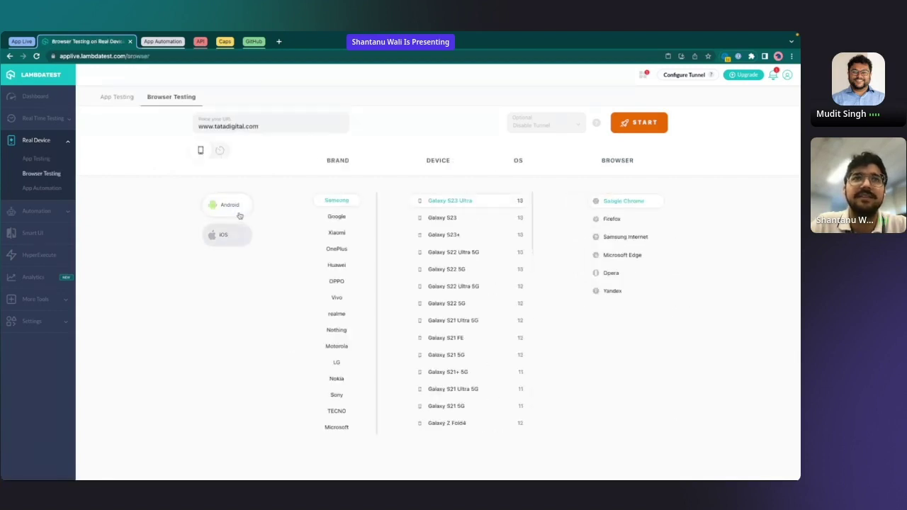
pyautogui.click(115, 98)
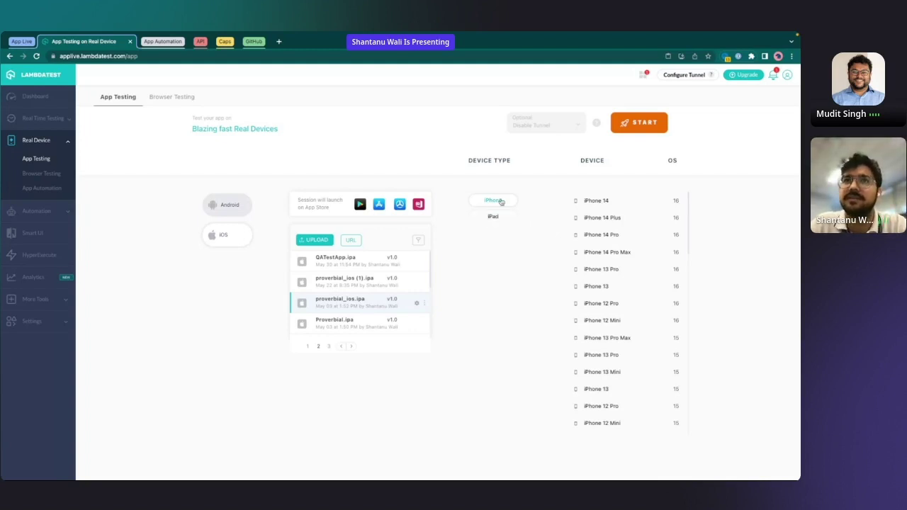
# - Browse the iPhone and iPad models available for iOS app testing, and return to the iPhone list
pyautogui.scroll(-5, 595, 233)
pyautogui.scroll(-5, 589, 234)
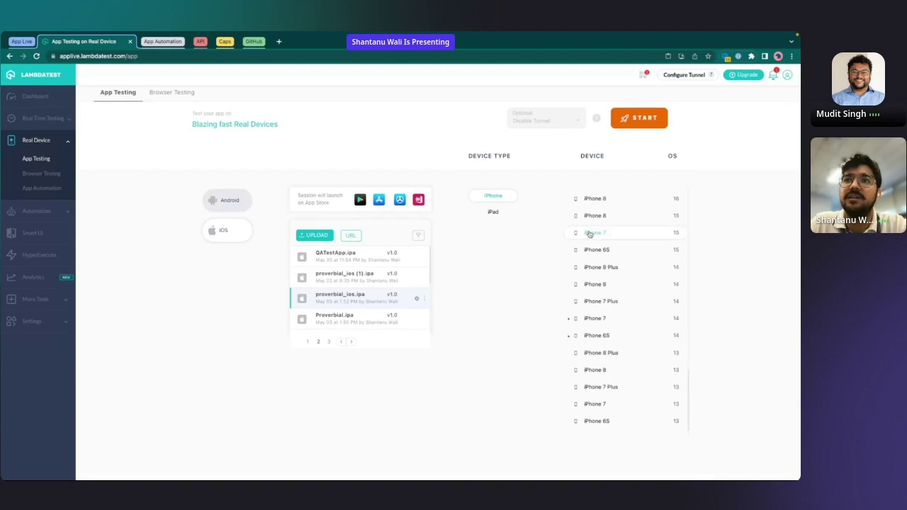
pyautogui.scroll(10, 592, 381)
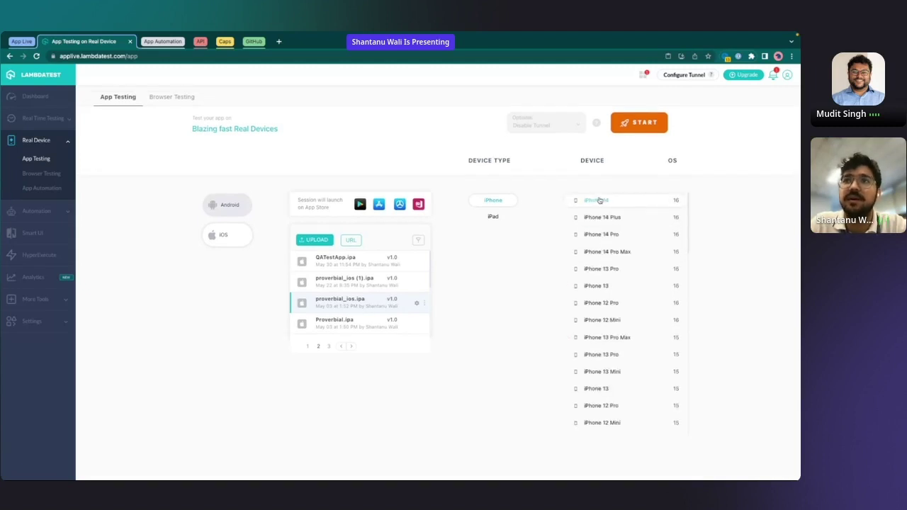
pyautogui.scroll(-3, 599, 212)
pyautogui.click(488, 214)
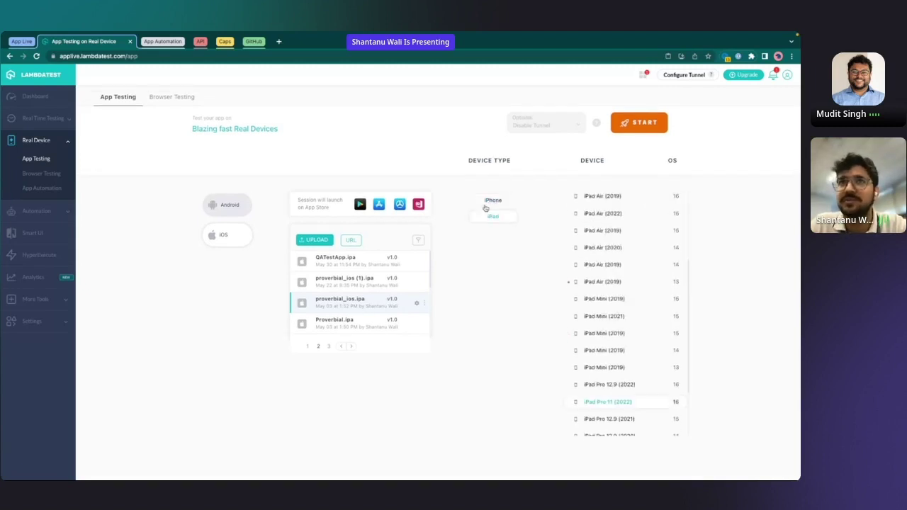
pyautogui.click(491, 201)
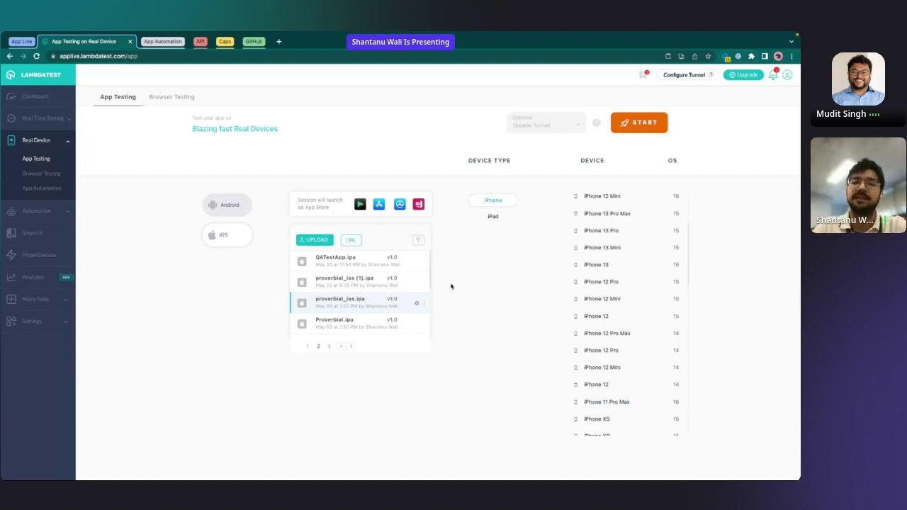
# - Review the app sources for iOS sessions, including App Store, TestFlight and App Center, and return to TestFlight
pyautogui.click(360, 206)
pyautogui.click(398, 206)
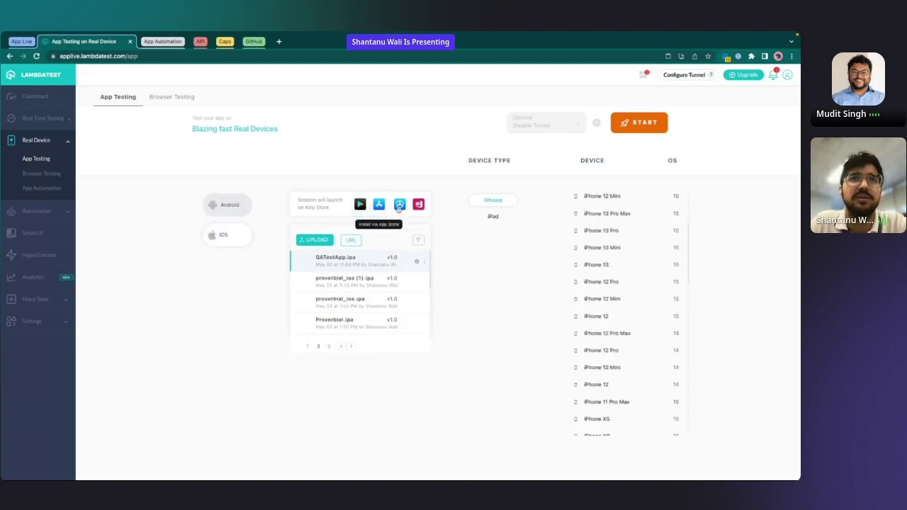
pyautogui.click(399, 206)
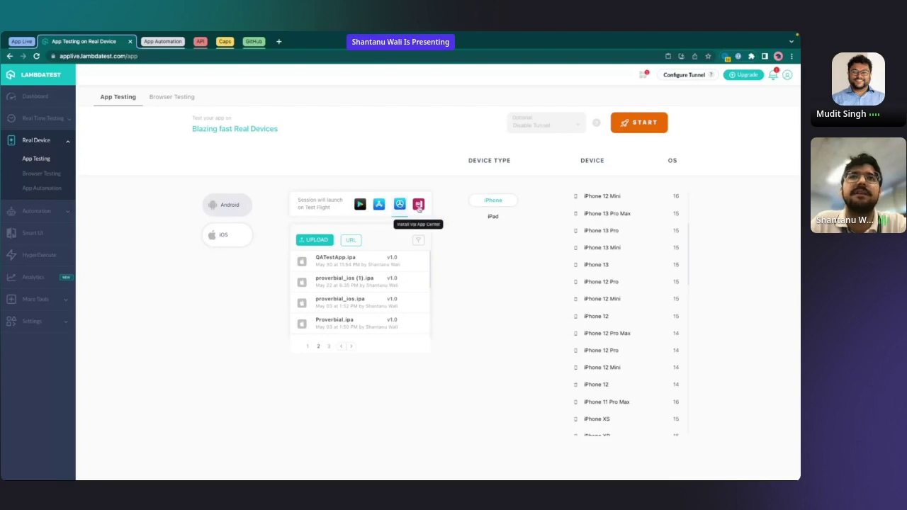
pyautogui.click(419, 205)
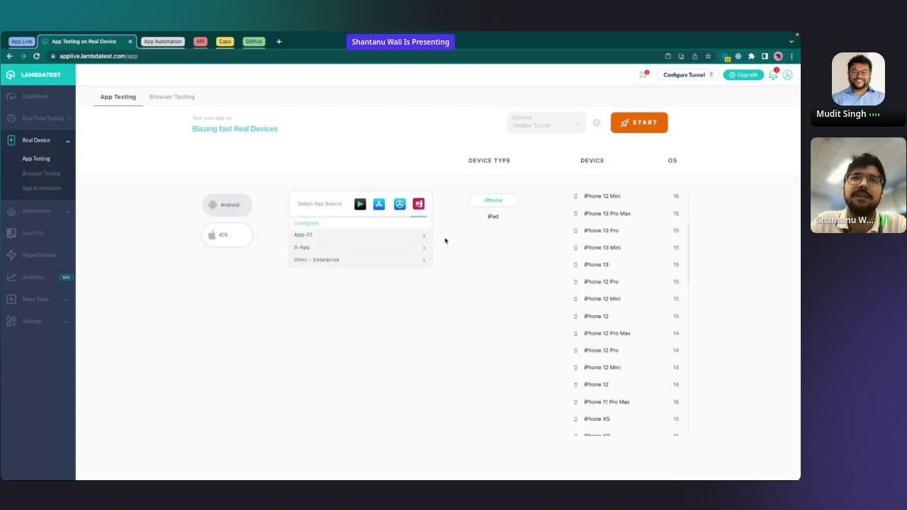
pyautogui.click(399, 205)
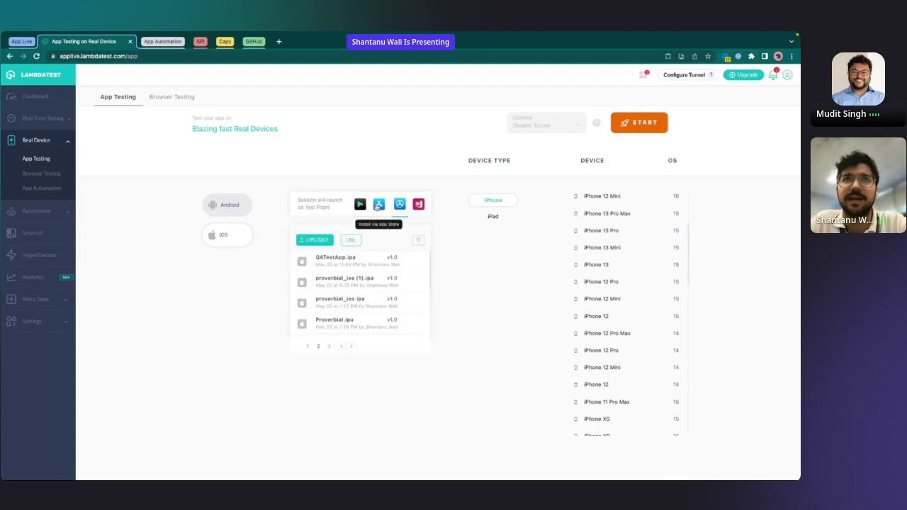
# - Upload QATestApp.ipa from the Sample Apps folder inside Accenture Testathon on the Desktop
pyautogui.click(323, 241)
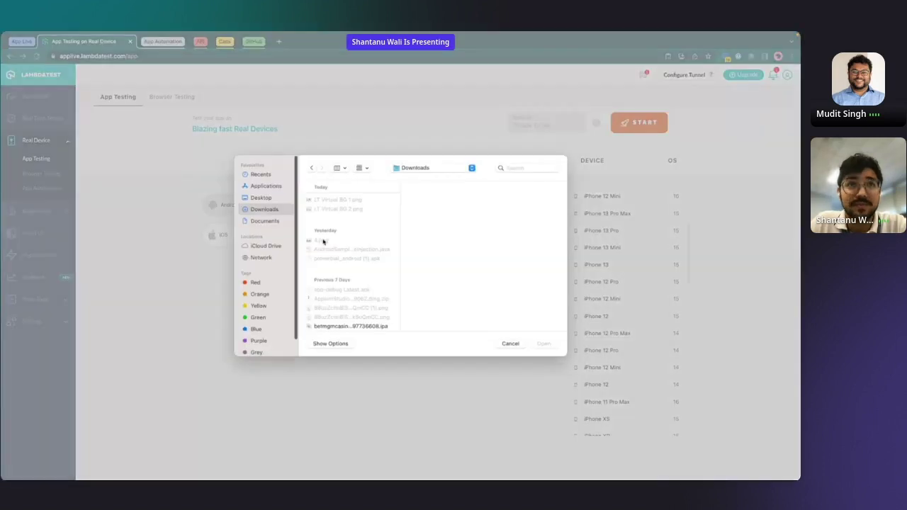
pyautogui.click(261, 199)
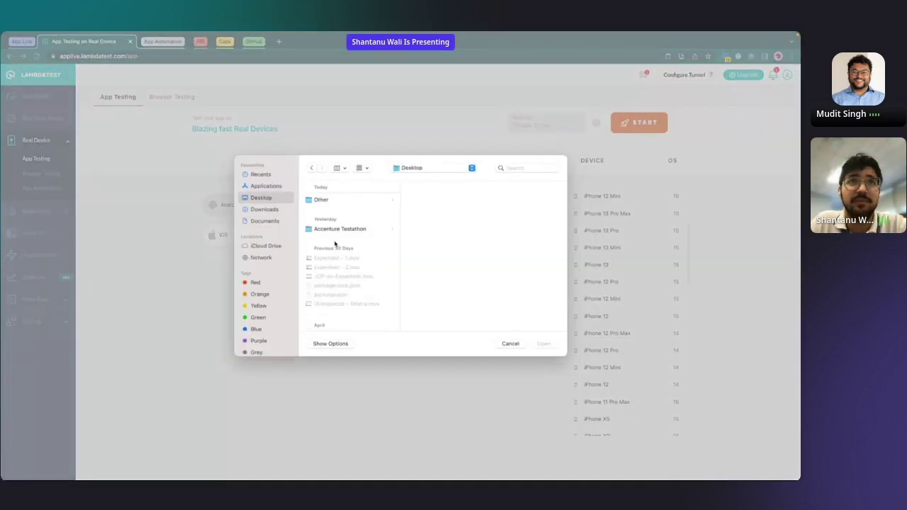
pyautogui.click(340, 229)
pyautogui.click(444, 254)
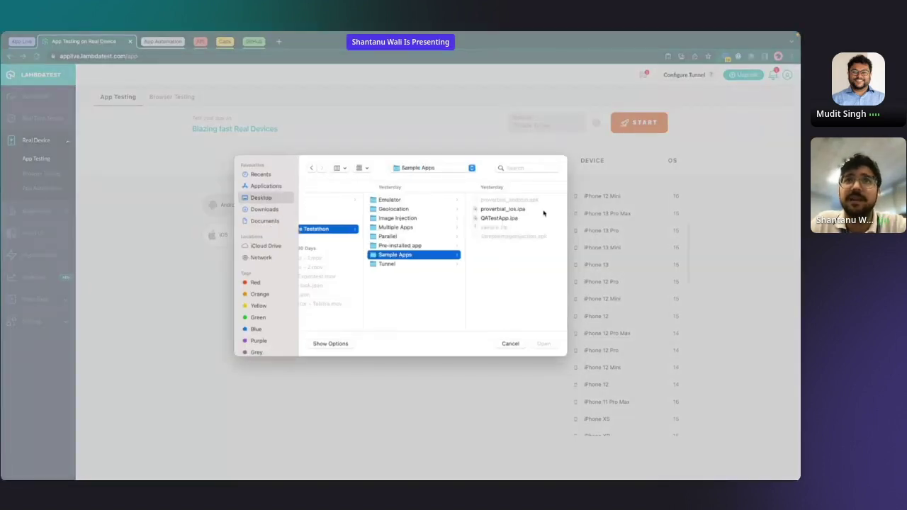
pyautogui.click(543, 210)
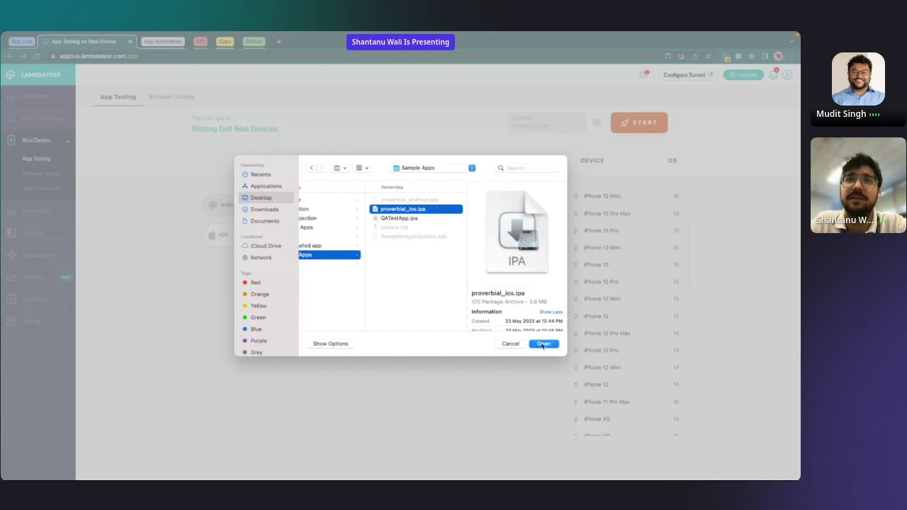
pyautogui.click(422, 219)
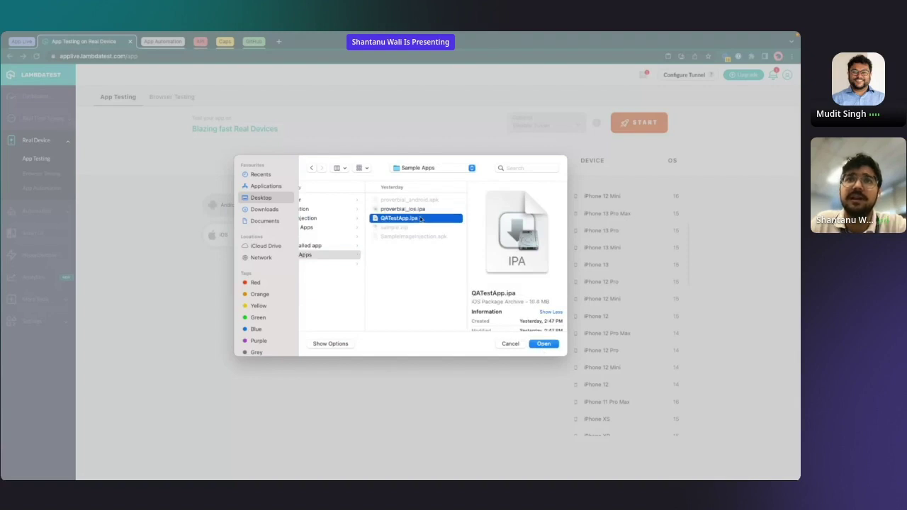
pyautogui.click(543, 344)
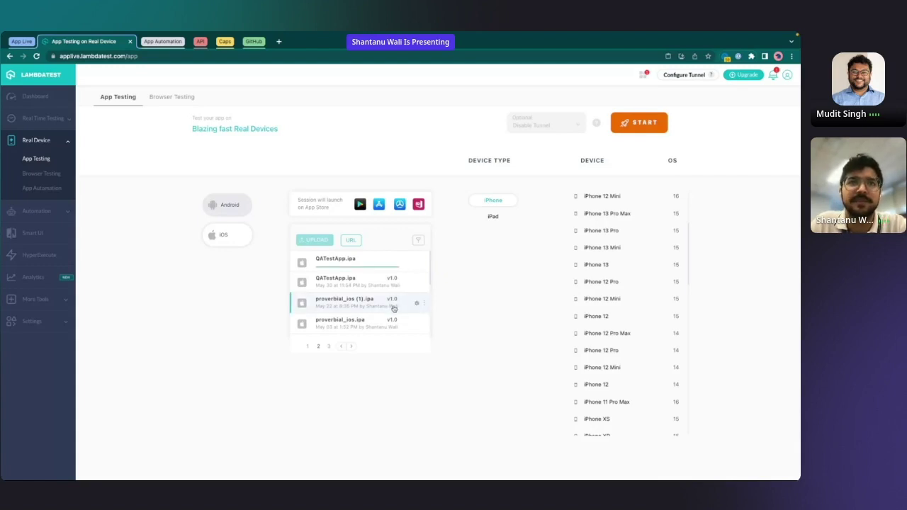
pyautogui.scroll(-1, 394, 309)
pyautogui.scroll(1, 375, 305)
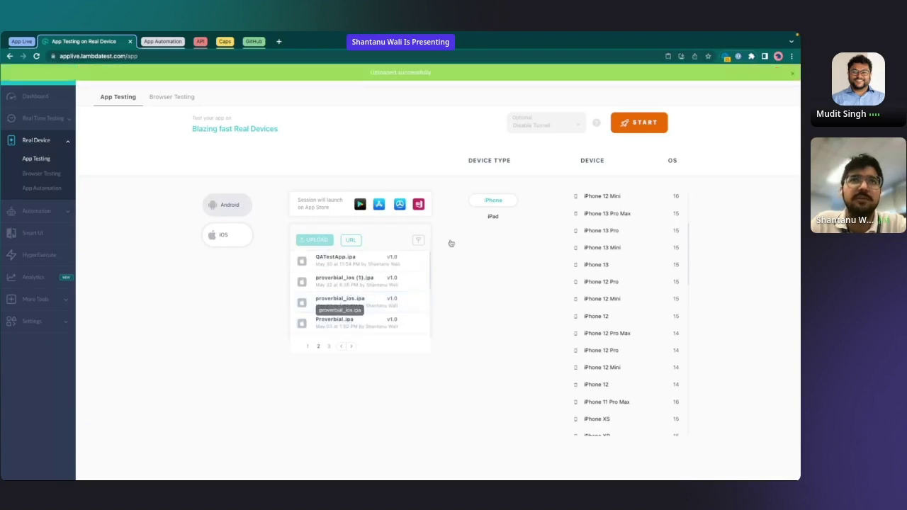
# - Choose the iPhone 12 Pro with OS 14 as the test device
pyautogui.scroll(-1, 620, 333)
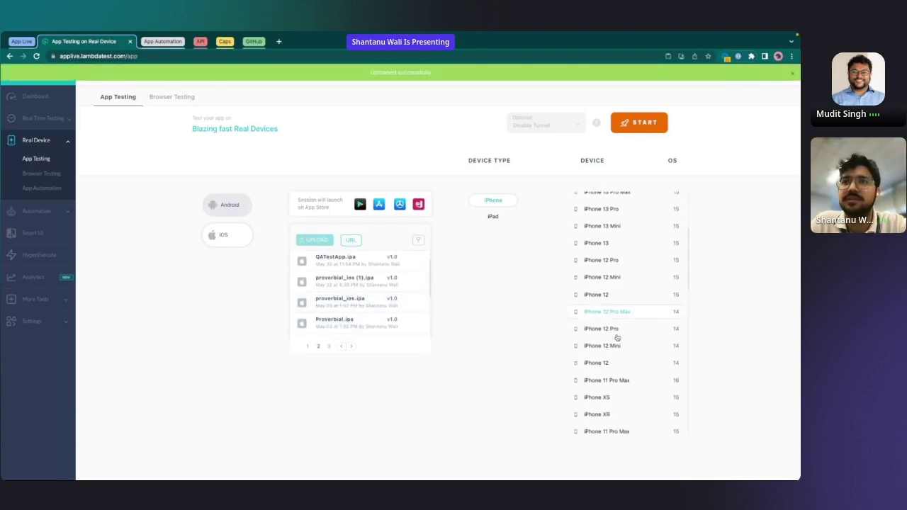
pyautogui.click(624, 329)
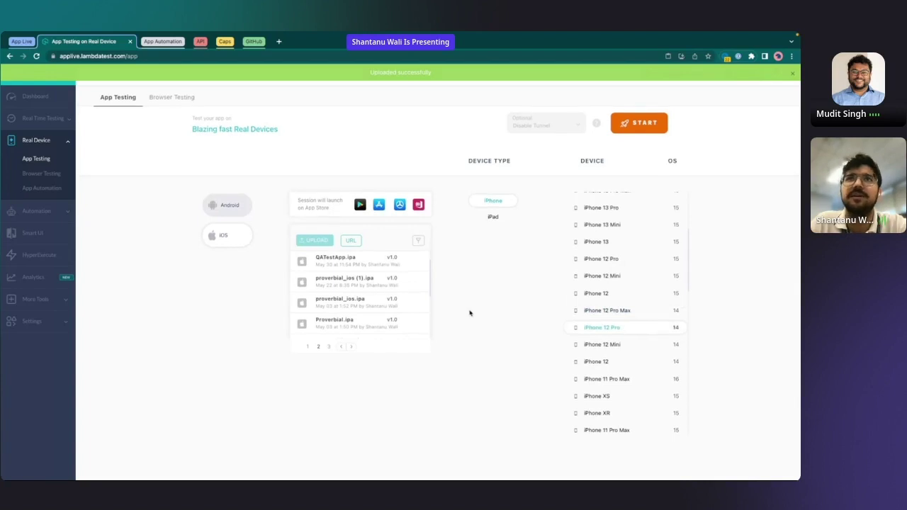
pyautogui.scroll(1, 611, 292)
pyautogui.scroll(3, 611, 292)
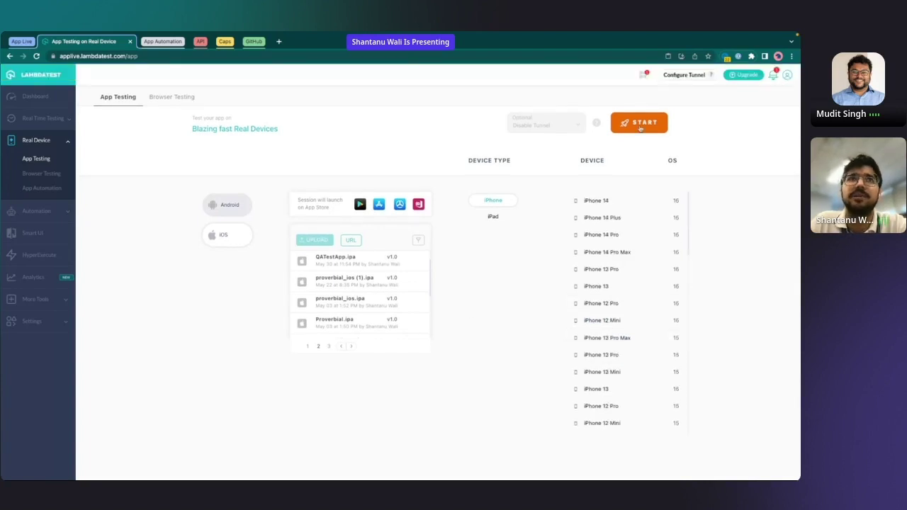
# - Launch the iPhone 12 Pro session with proverbial_ios.ipa, and try the app's Toast, Colour, Text and Notification actions
pyautogui.scroll(-2, 361, 287)
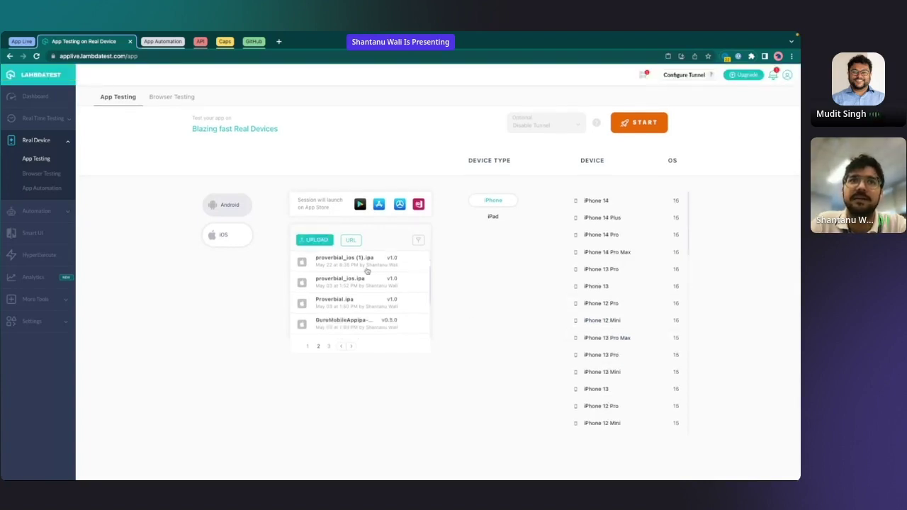
pyautogui.click(646, 124)
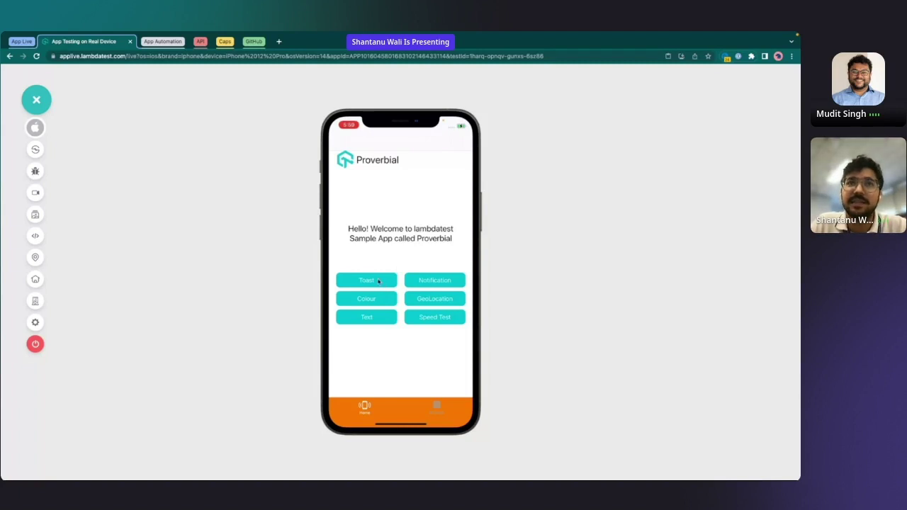
pyautogui.click(378, 281)
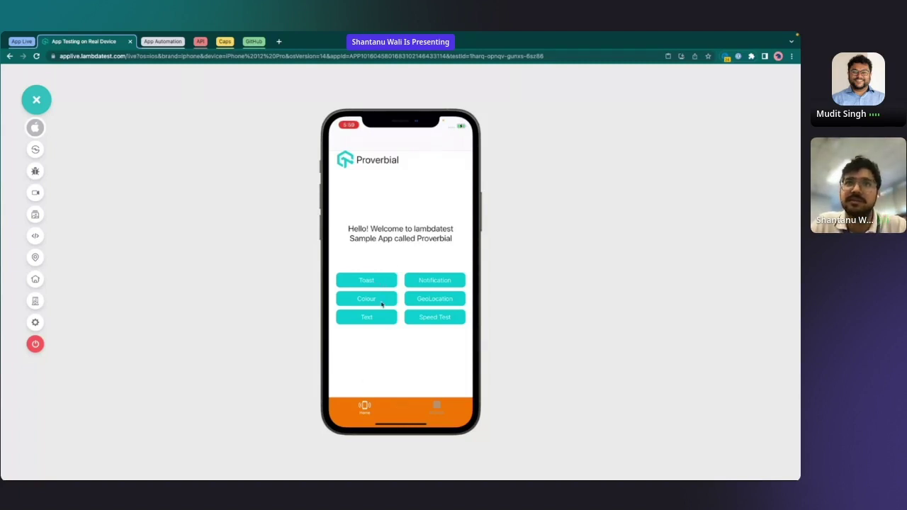
pyautogui.click(381, 303)
pyautogui.click(366, 316)
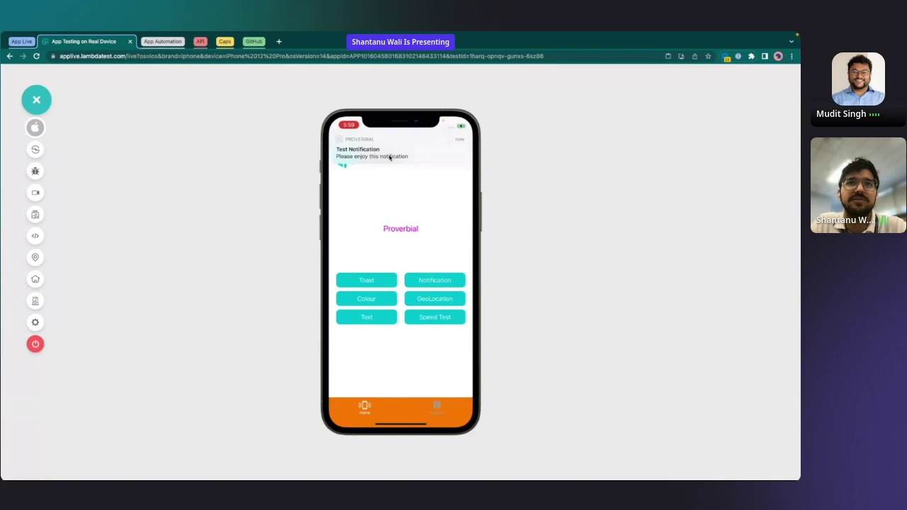
# - Review the IP address details on the app's GeoLocation page and return to the app's home screen
pyautogui.click(429, 301)
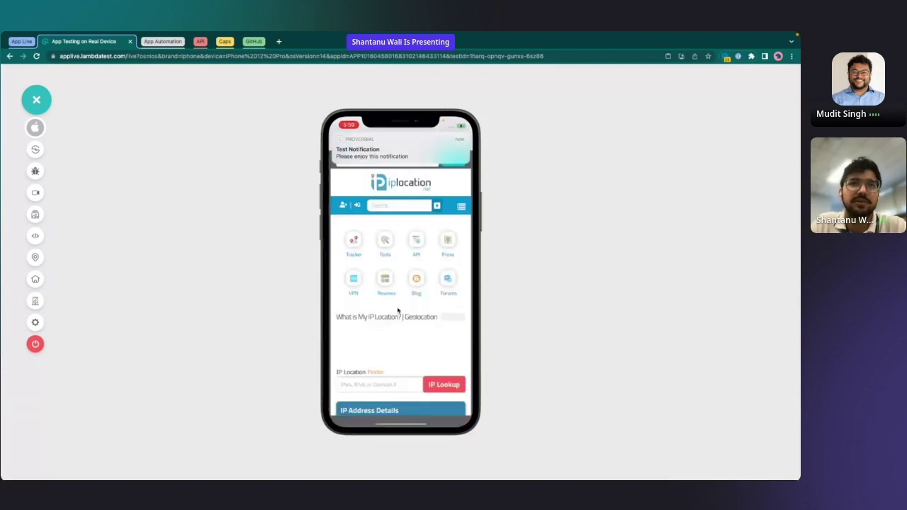
pyautogui.moveTo(397, 310); pyautogui.dragTo(398, 241)
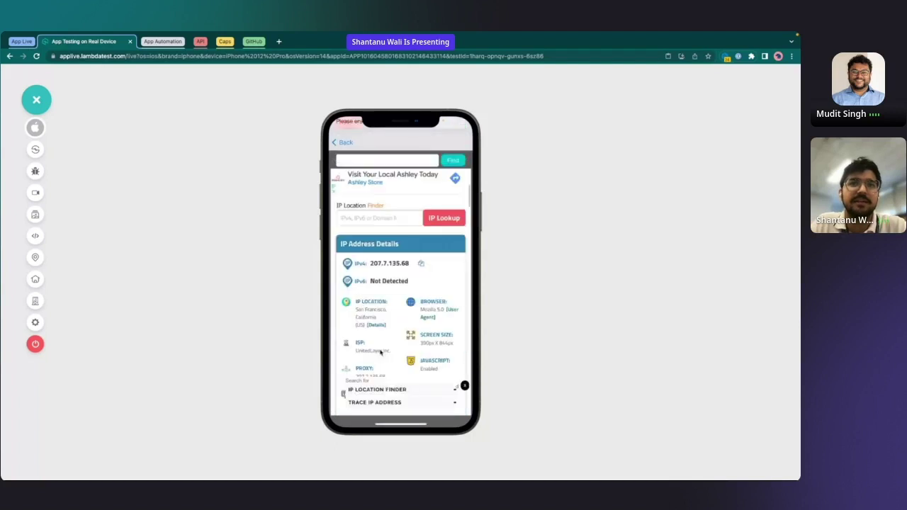
pyautogui.moveTo(381, 352); pyautogui.dragTo(350, 280)
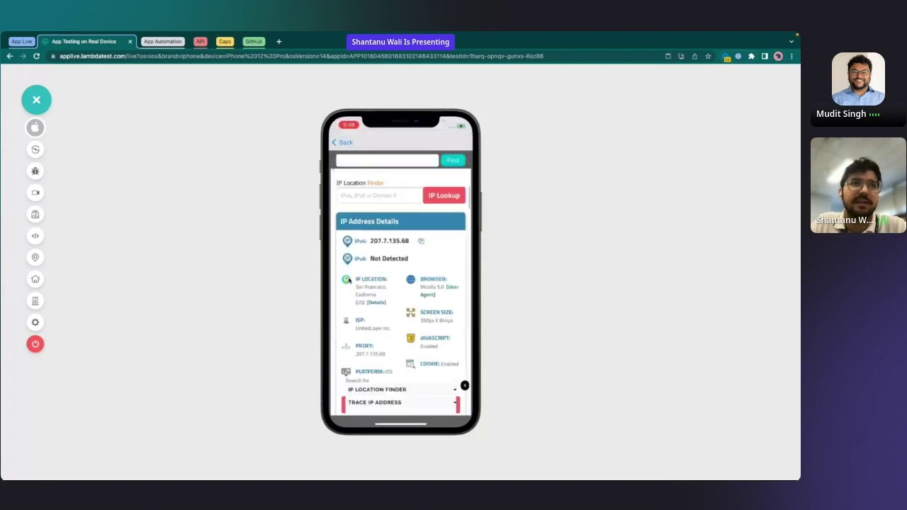
pyautogui.click(342, 142)
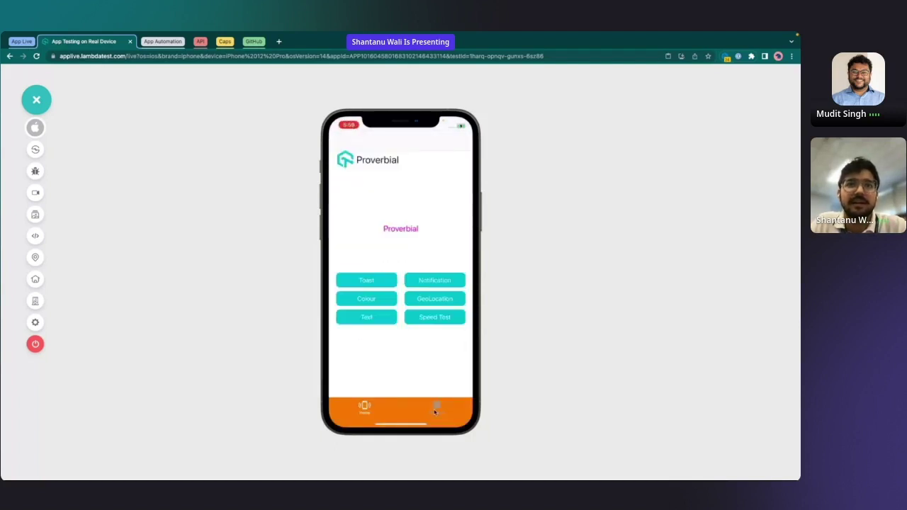
pyautogui.click(436, 405)
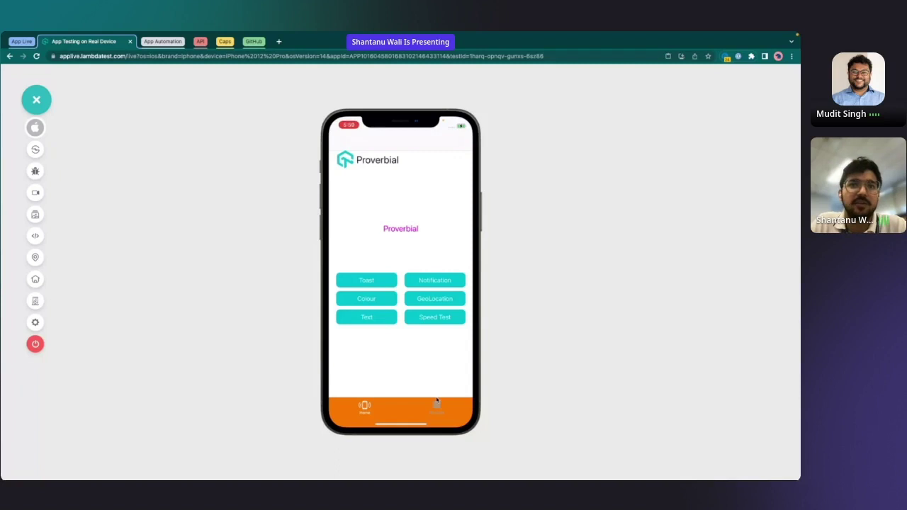
pyautogui.click(364, 405)
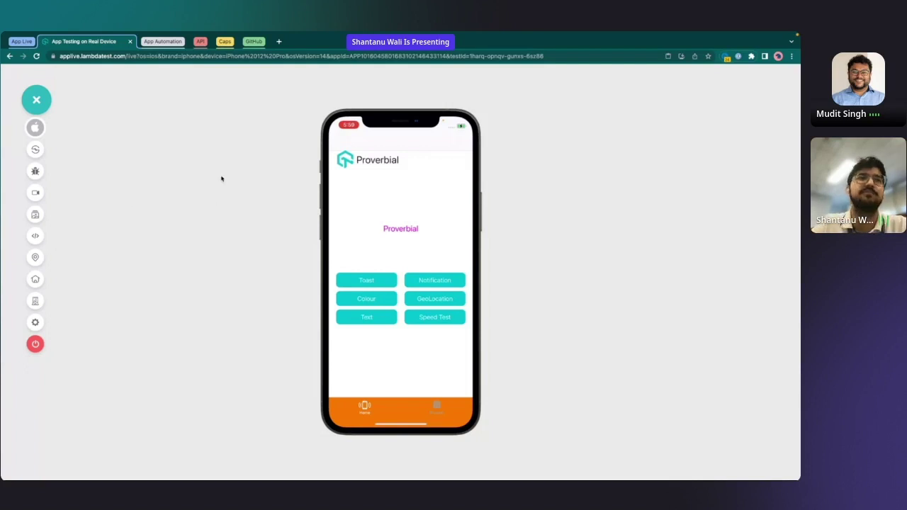
# - Review the uploaded apps available for installing in the session and the details of the current device, closing both
pyautogui.click(37, 131)
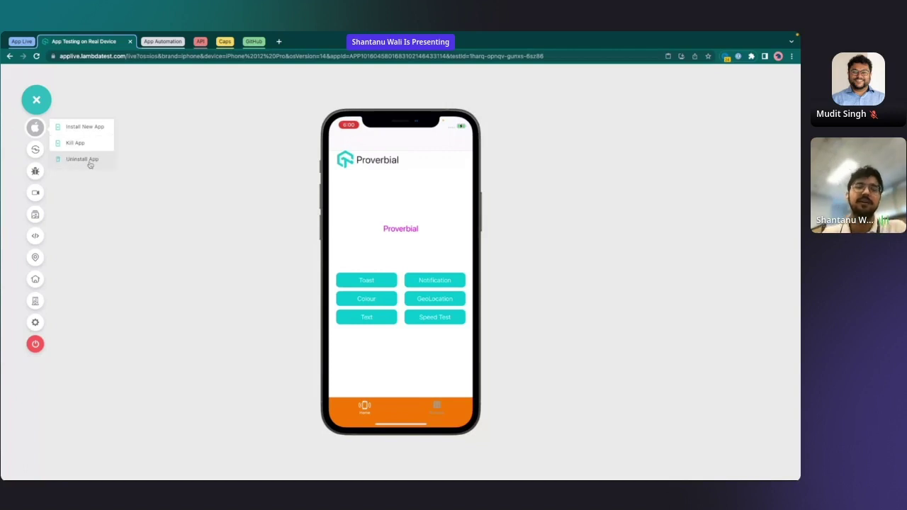
pyautogui.click(85, 127)
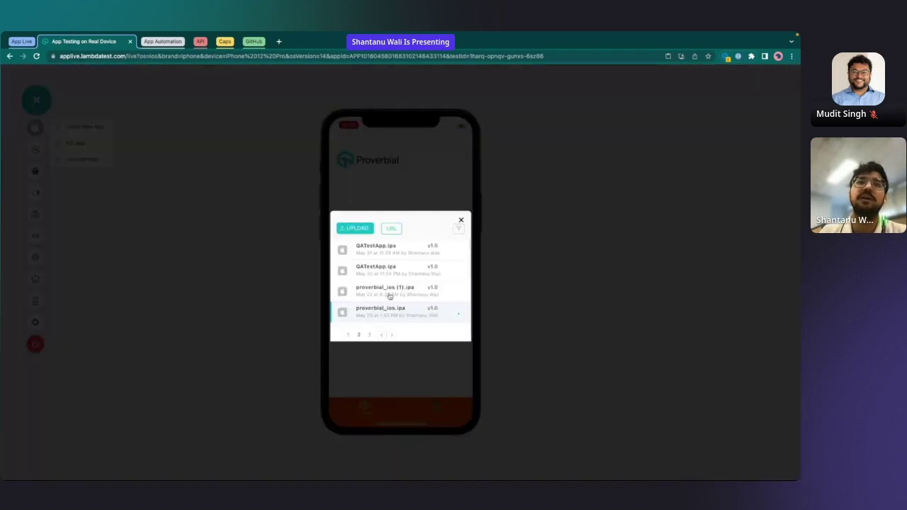
pyautogui.scroll(-3, 388, 296)
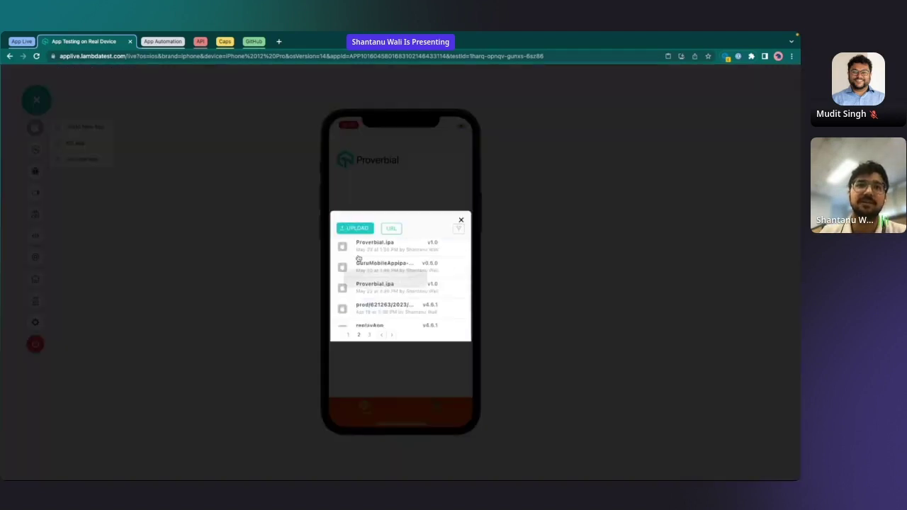
pyautogui.click(461, 220)
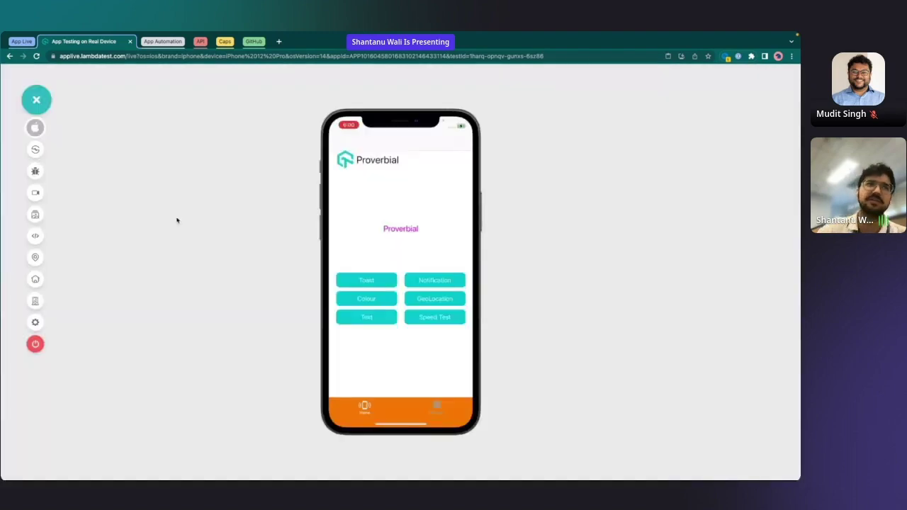
pyautogui.click(37, 149)
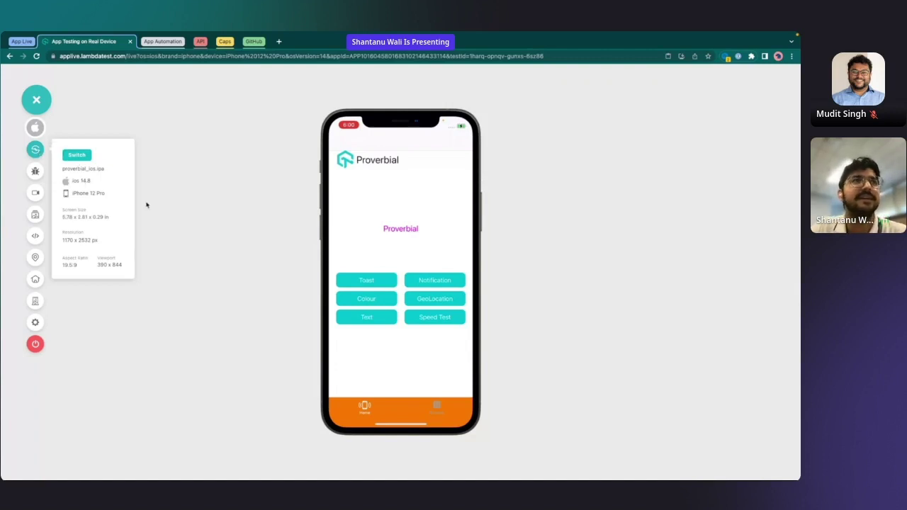
pyautogui.click(36, 150)
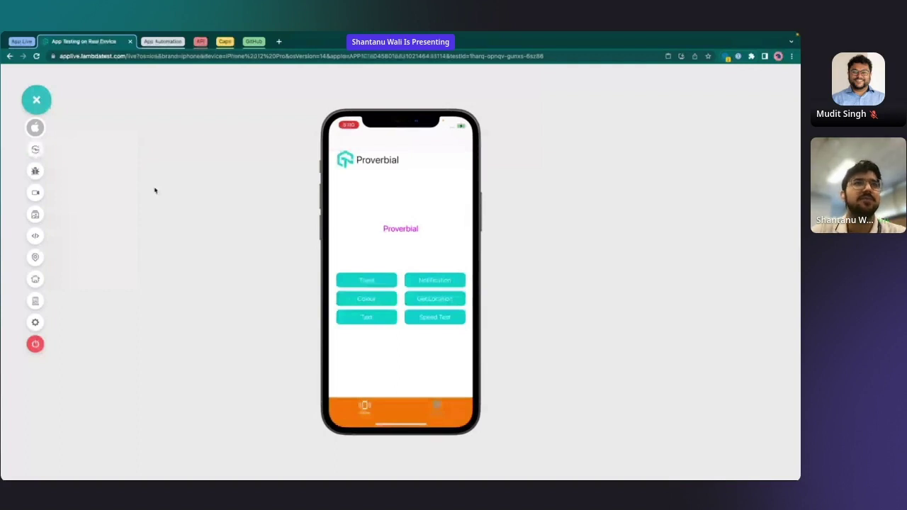
# - Open the device logs, trigger the Toast action in the app, and filter the logs to Proverbial
pyautogui.click(35, 235)
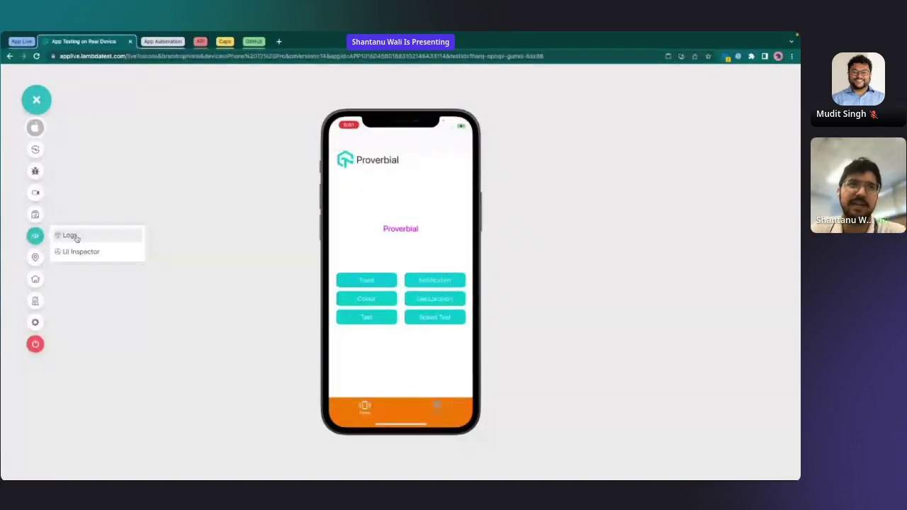
pyautogui.click(70, 235)
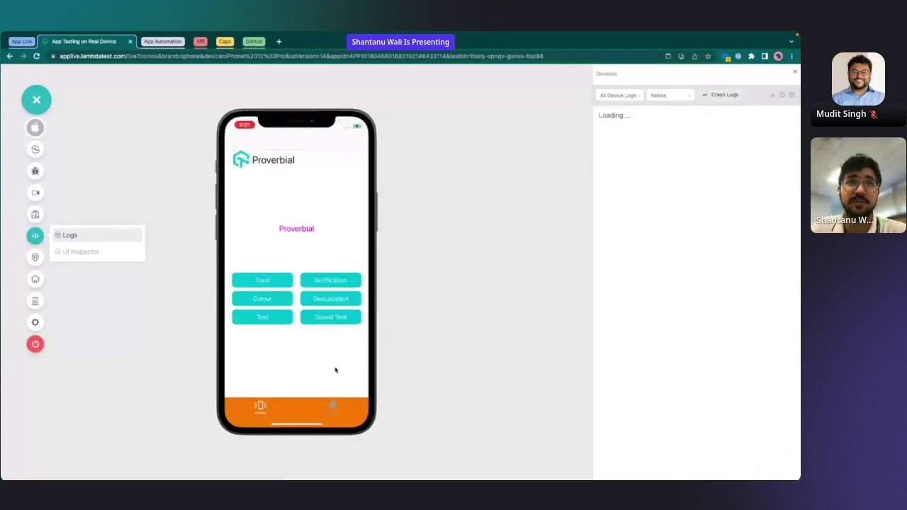
pyautogui.click(277, 280)
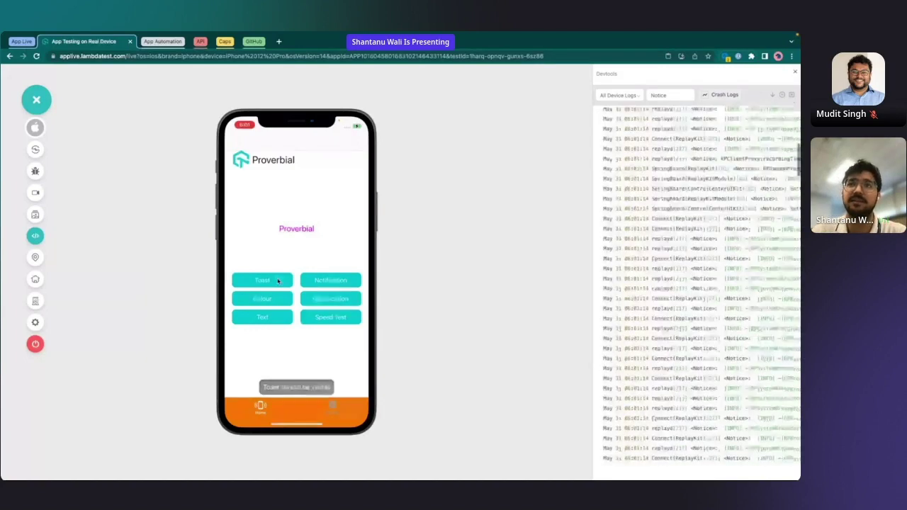
pyautogui.click(633, 95)
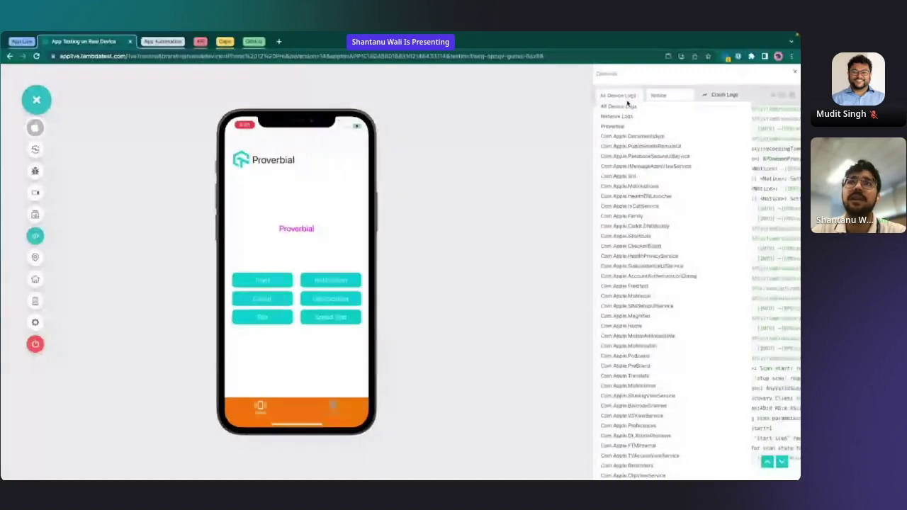
pyautogui.click(621, 126)
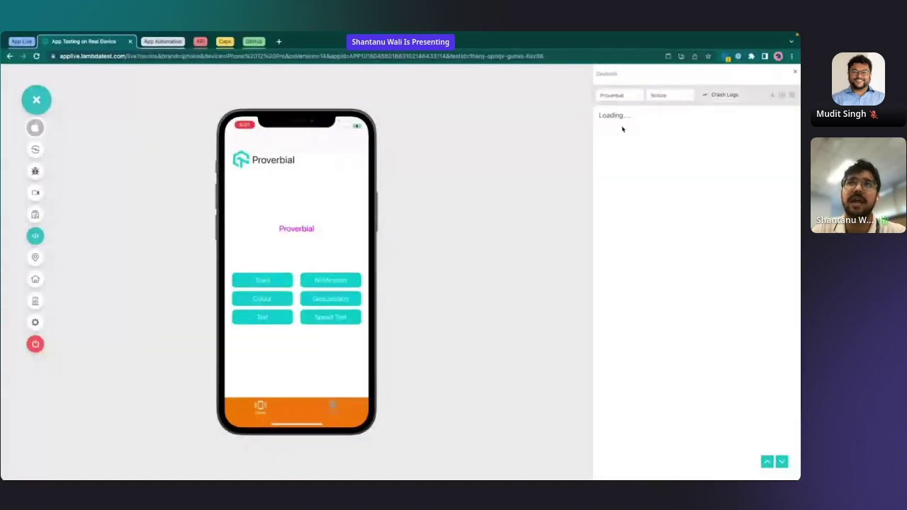
pyautogui.scroll(-5, 635, 203)
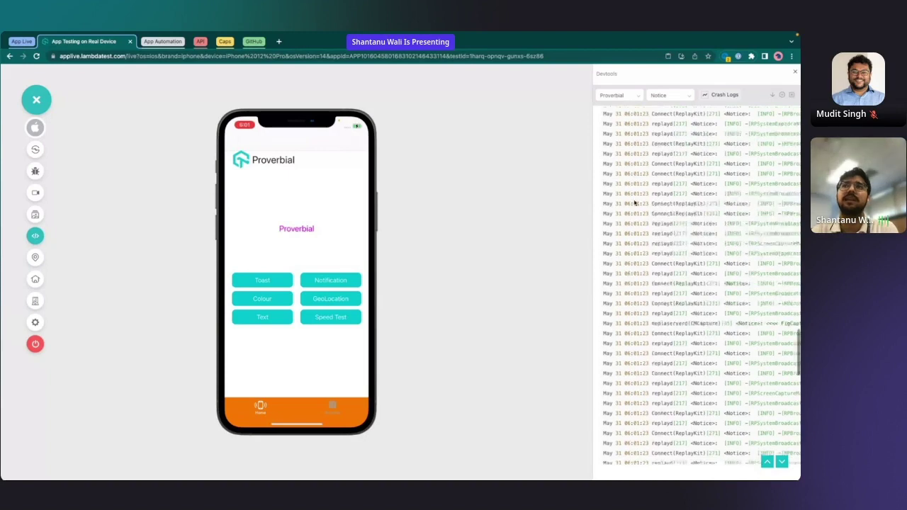
# - Filter the Proverbial logs to the Error level, and return the level to Notice
pyautogui.click(686, 99)
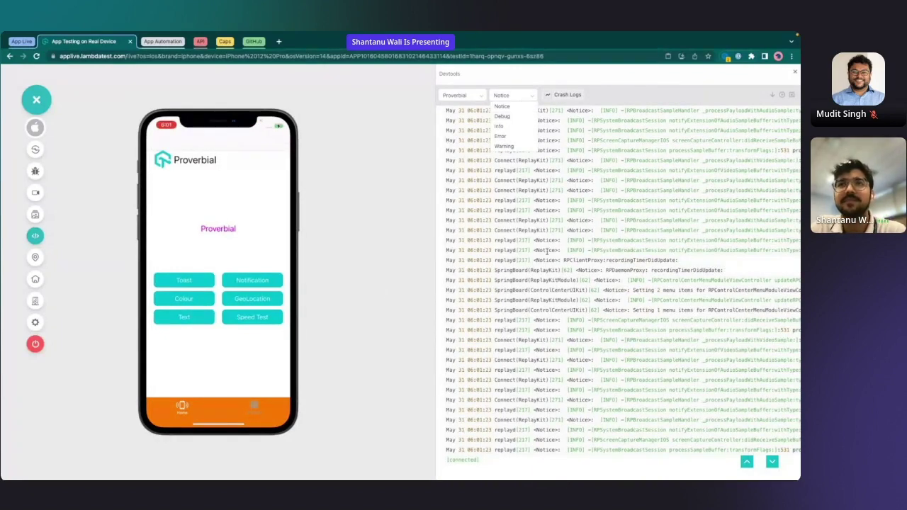
pyautogui.click(513, 136)
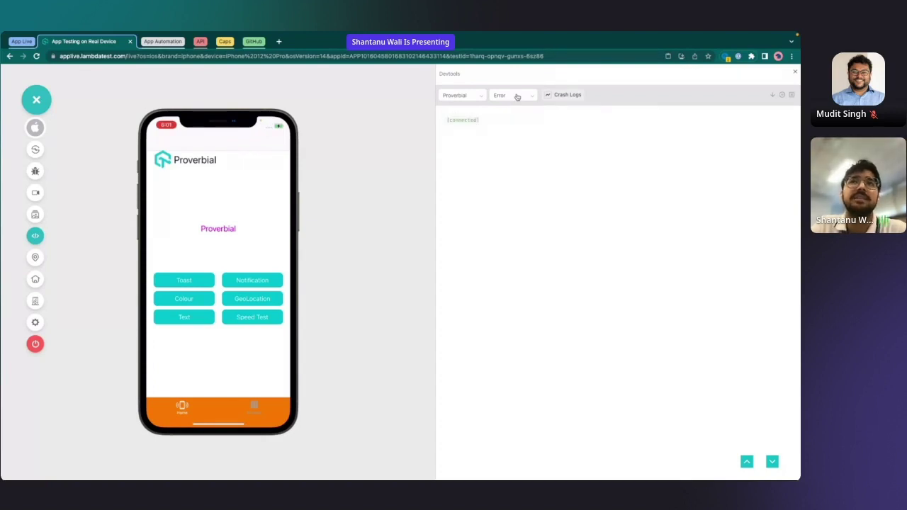
pyautogui.click(517, 97)
pyautogui.click(513, 106)
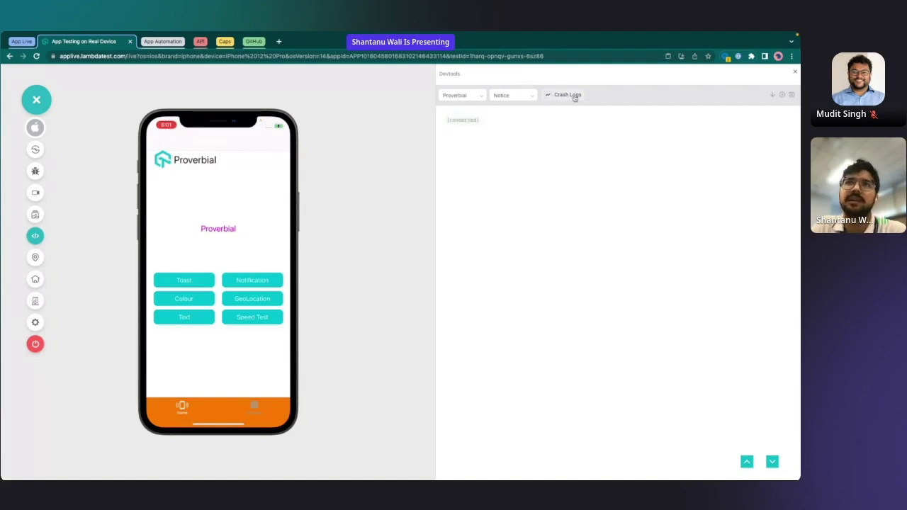
# - Switch to the network logs, load the GeoLocation page, and examine the response and headers of the responsive-0.css request
pyautogui.click(469, 101)
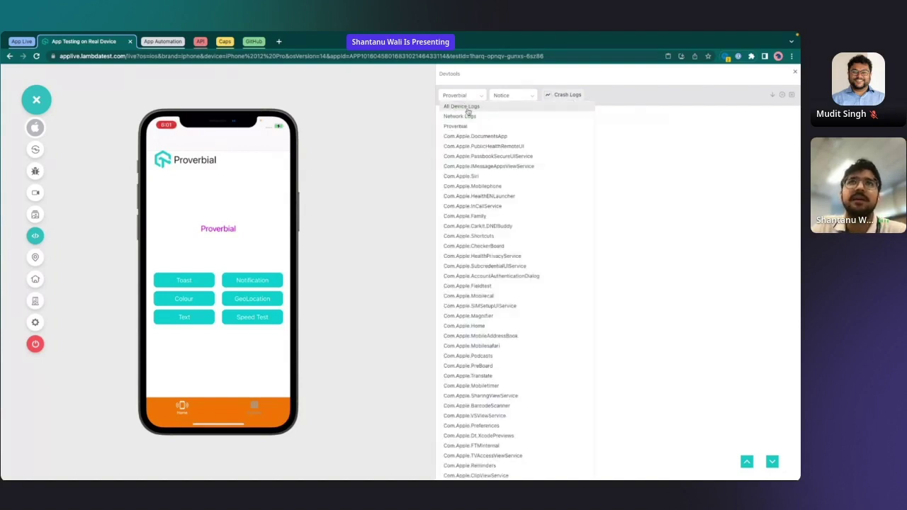
pyautogui.click(461, 115)
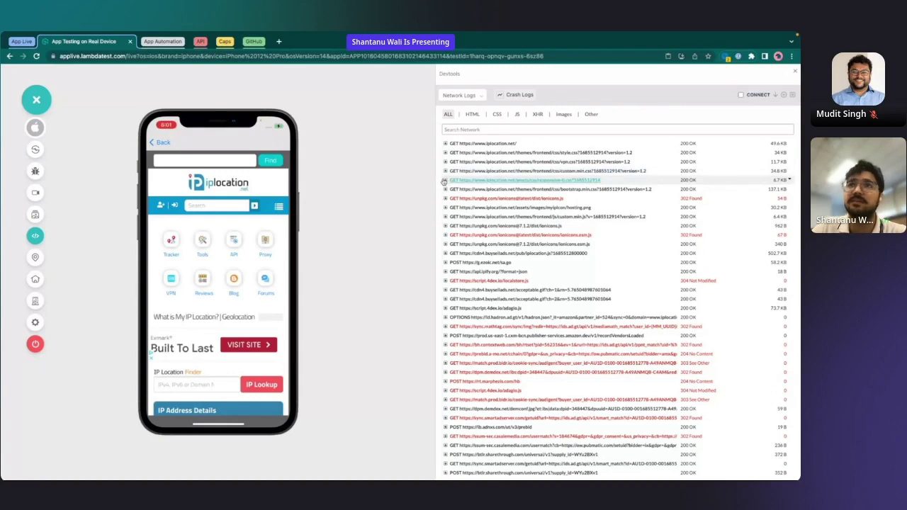
pyautogui.click(444, 181)
pyautogui.click(505, 202)
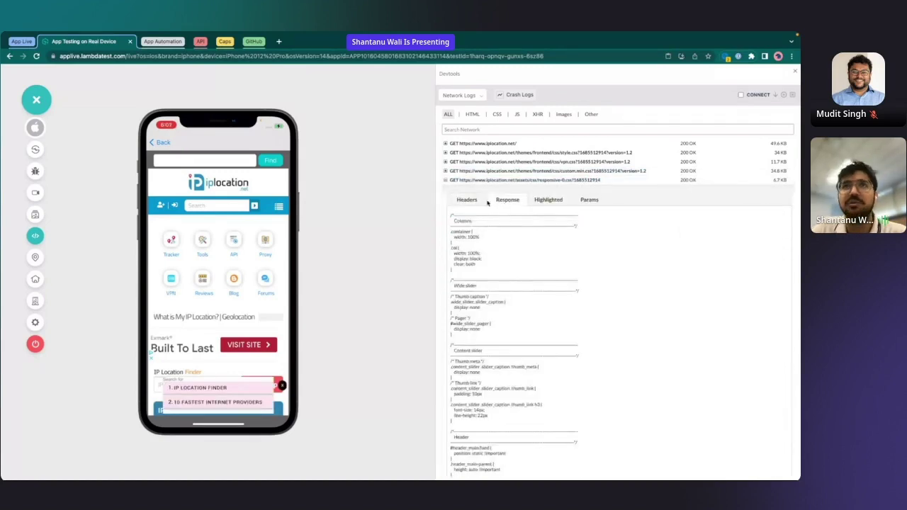
pyautogui.click(466, 199)
pyautogui.click(602, 180)
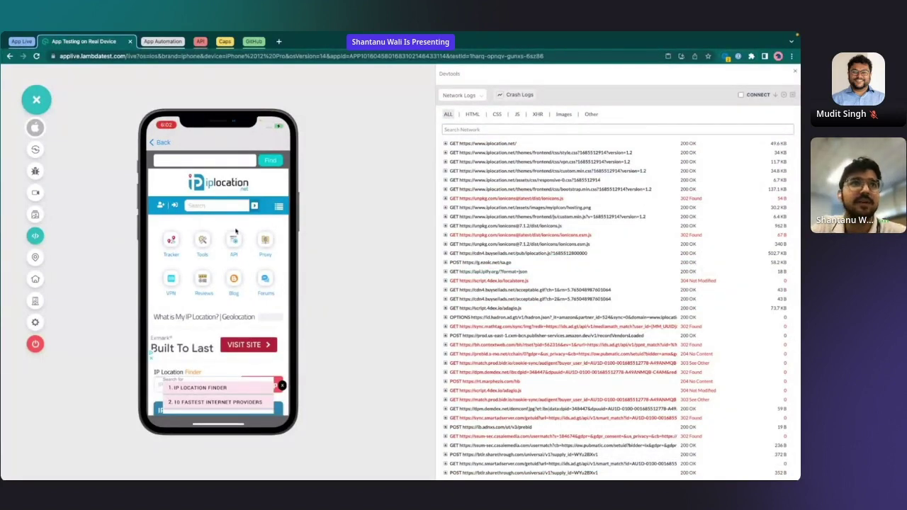
# - Check the IP address details on the GeoLocation page, close the network logs, and return to the app's home screen
pyautogui.scroll(-5, 218, 206)
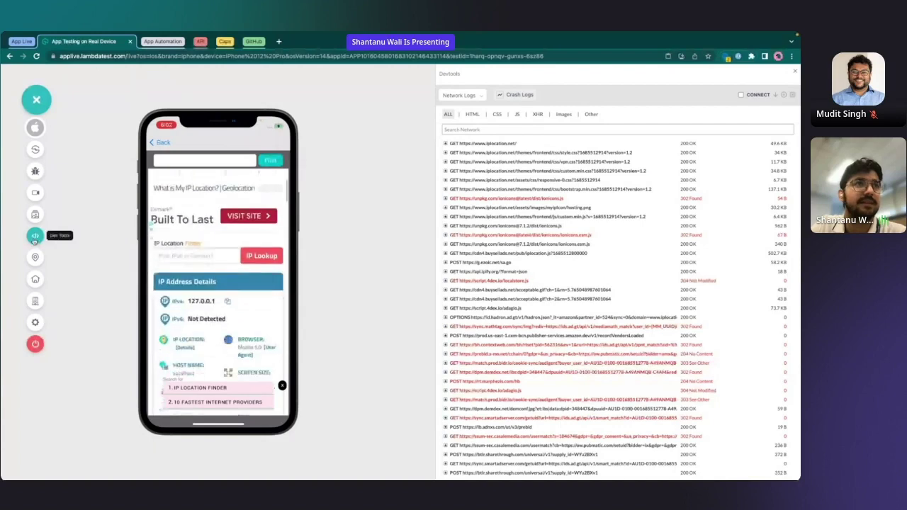
pyautogui.click(796, 73)
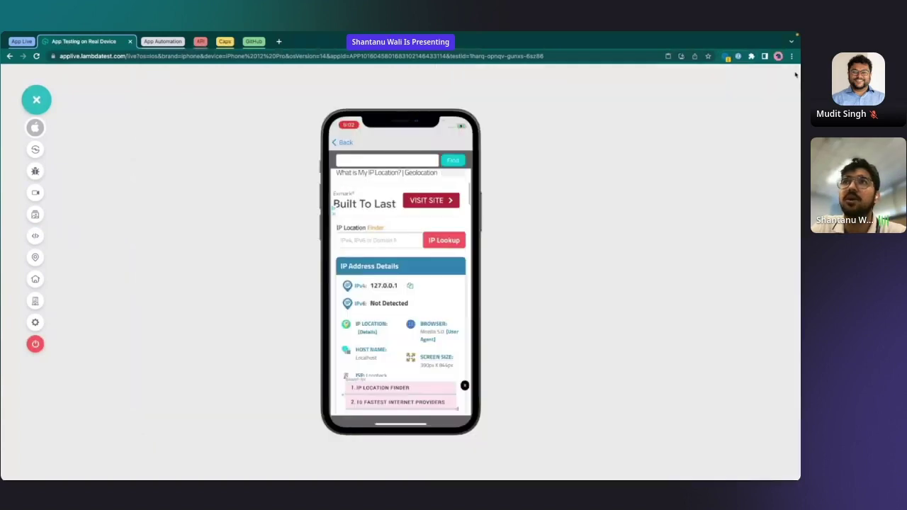
pyautogui.click(36, 238)
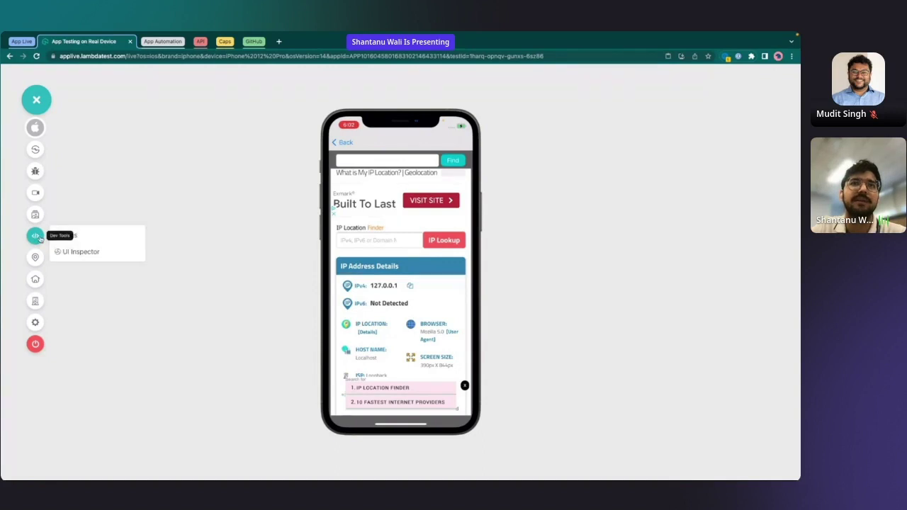
pyautogui.click(343, 142)
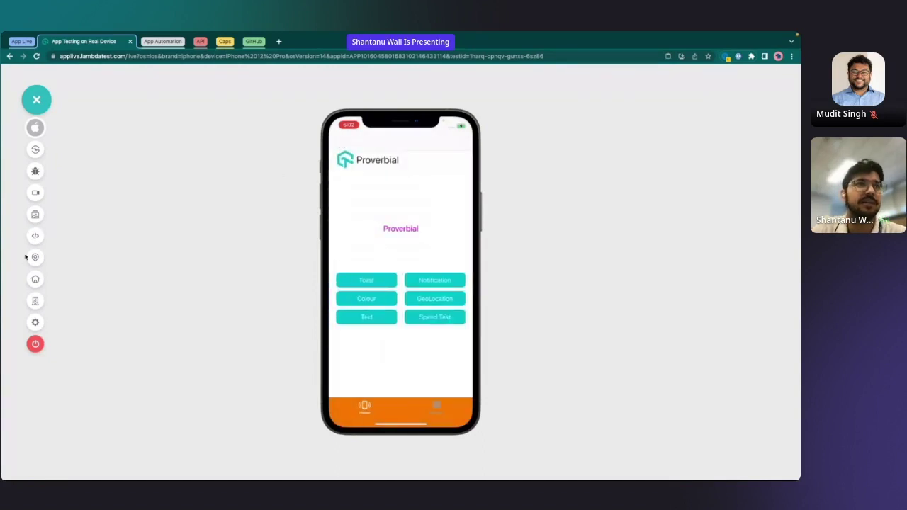
# - Open the UI Inspector, select the app's Notification button for inspection, and widen the inspector
pyautogui.click(37, 237)
pyautogui.click(79, 252)
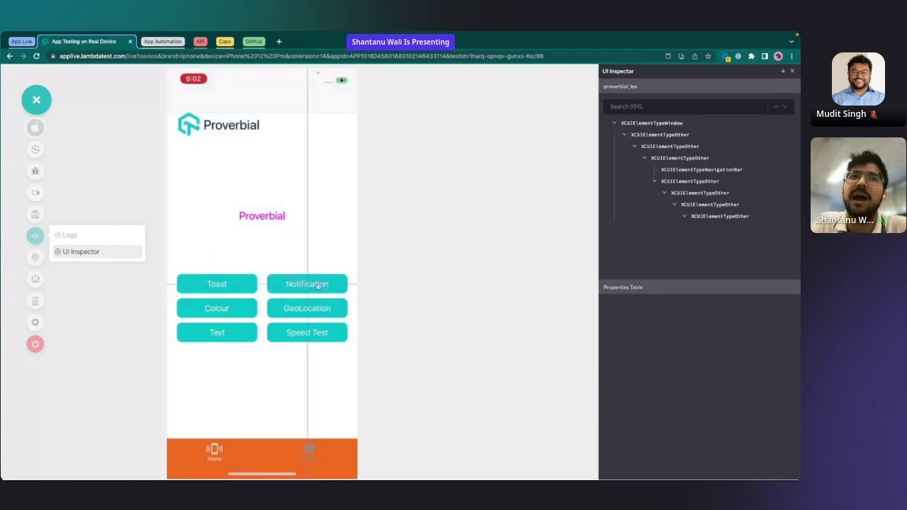
pyautogui.click(339, 288)
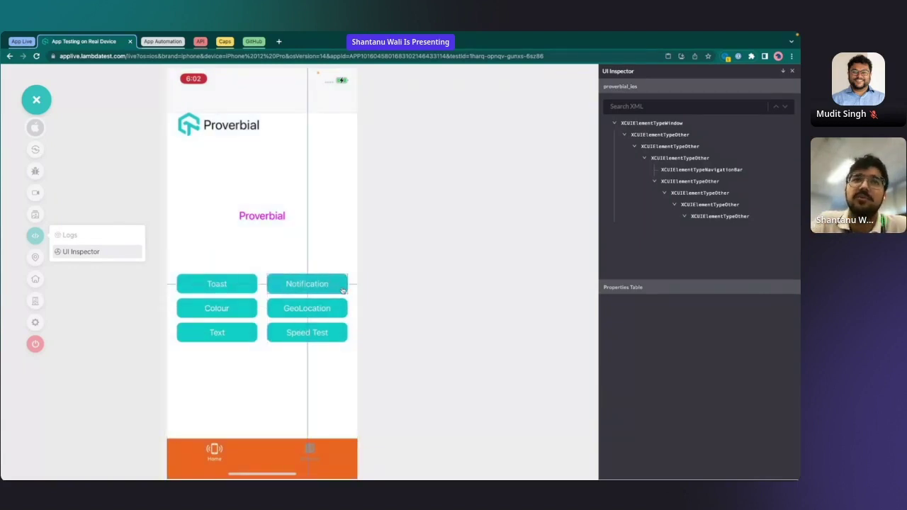
pyautogui.moveTo(598, 237); pyautogui.dragTo(479, 237)
# - Examine the Notification button's selectors and attributes in the UI Inspector, highlighting its accessibility id row
pyautogui.scroll(-2, 563, 379)
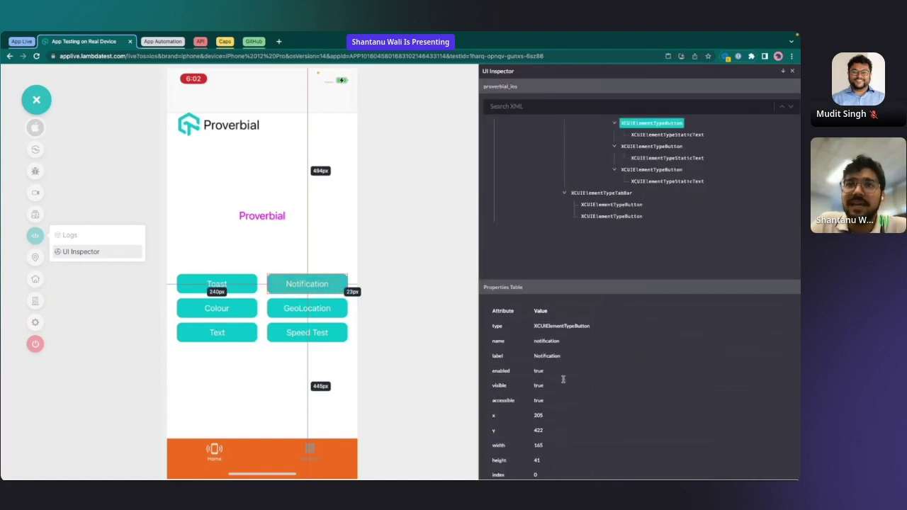
pyautogui.scroll(1, 563, 379)
pyautogui.scroll(-3, 508, 405)
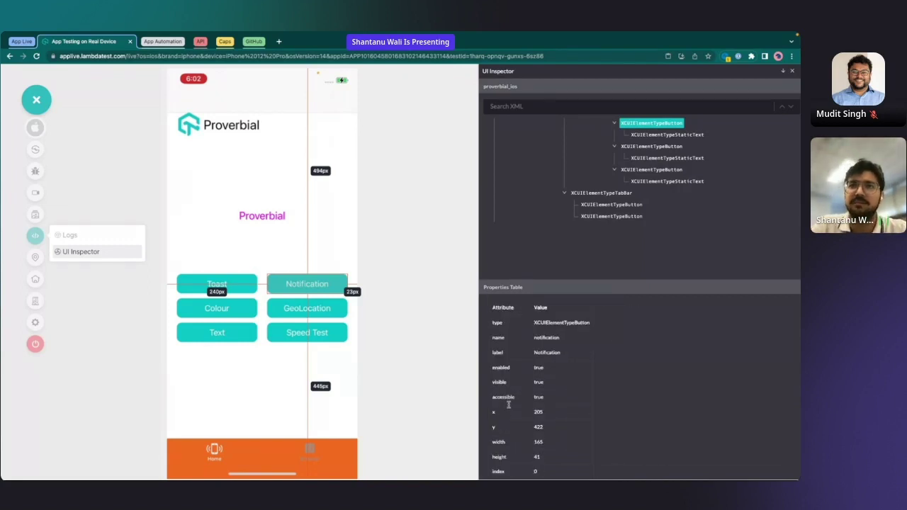
pyautogui.scroll(3, 508, 405)
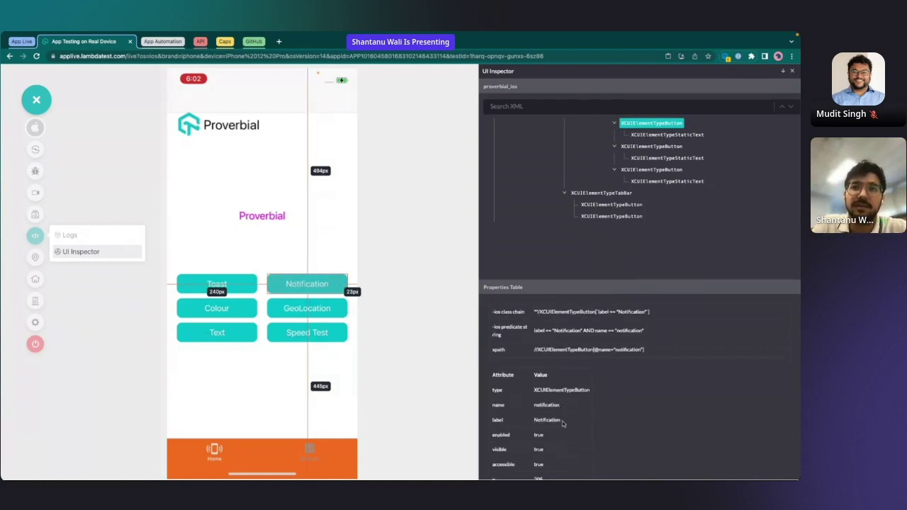
pyautogui.moveTo(563, 424); pyautogui.dragTo(488, 391)
pyautogui.scroll(1, 489, 390)
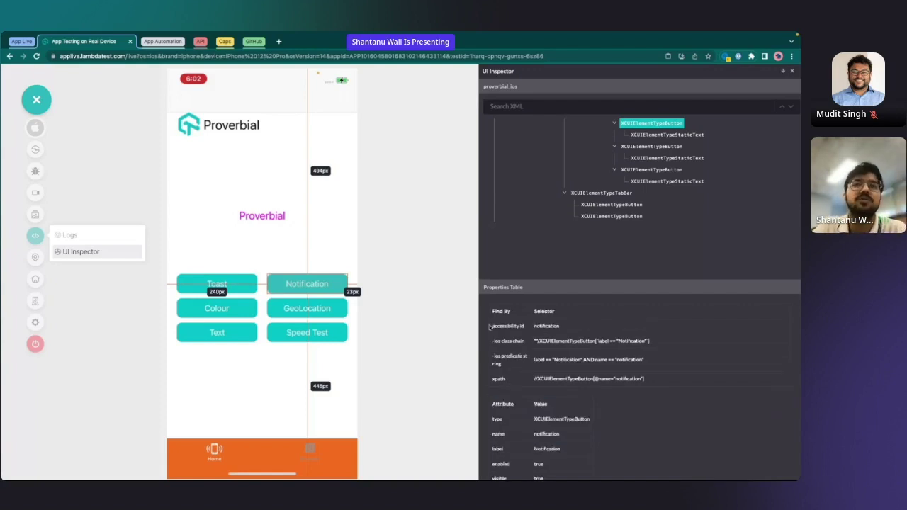
pyautogui.moveTo(489, 327); pyautogui.dragTo(575, 326)
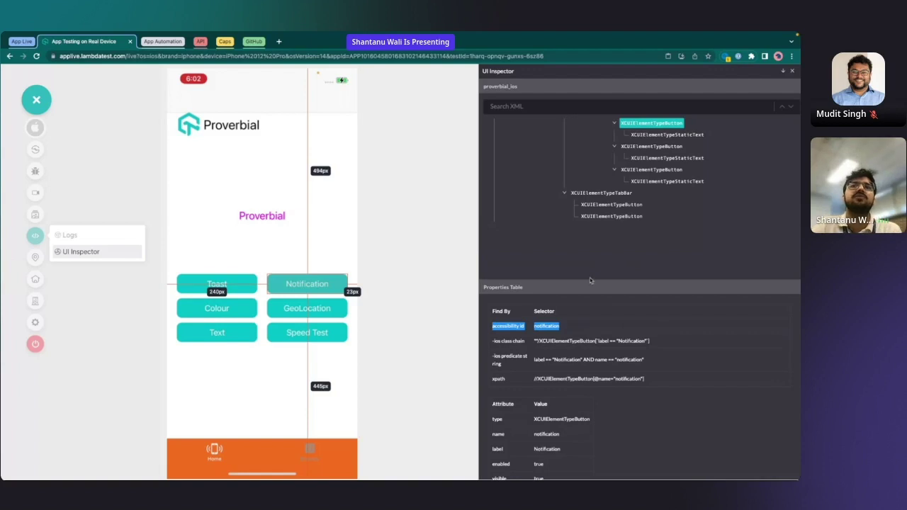
# - Inspect the selectors of the logo, the text area and the Toast button in the UI Inspector, and close the inspector
pyautogui.scroll(5, 595, 170)
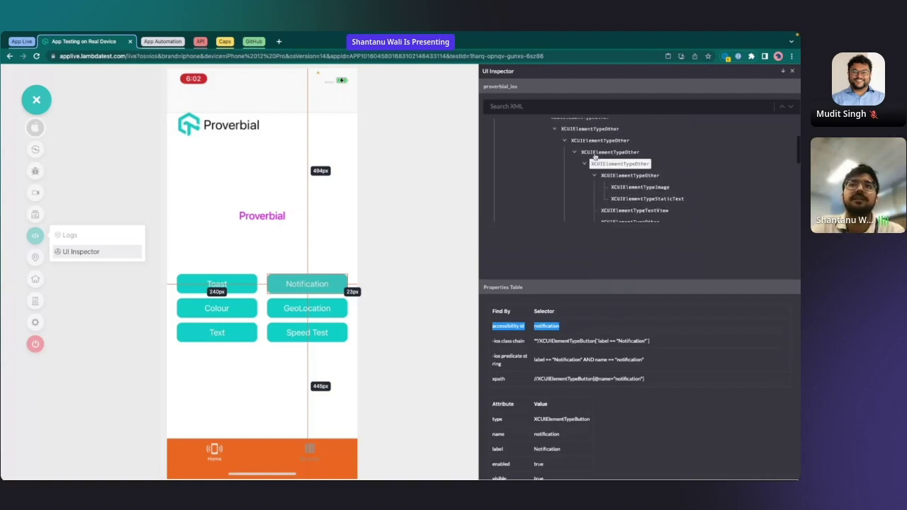
pyautogui.scroll(3, 595, 157)
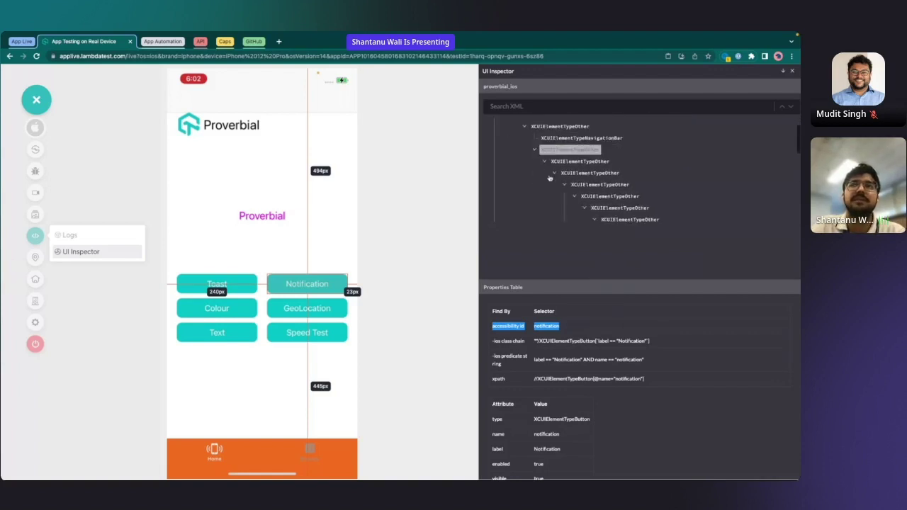
pyautogui.scroll(-2, 581, 177)
pyautogui.click(613, 175)
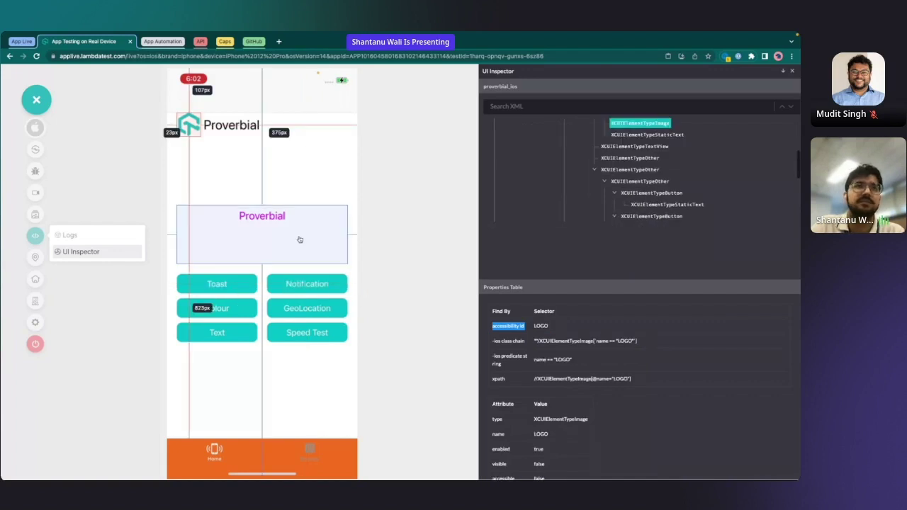
pyautogui.click(244, 239)
pyautogui.click(237, 285)
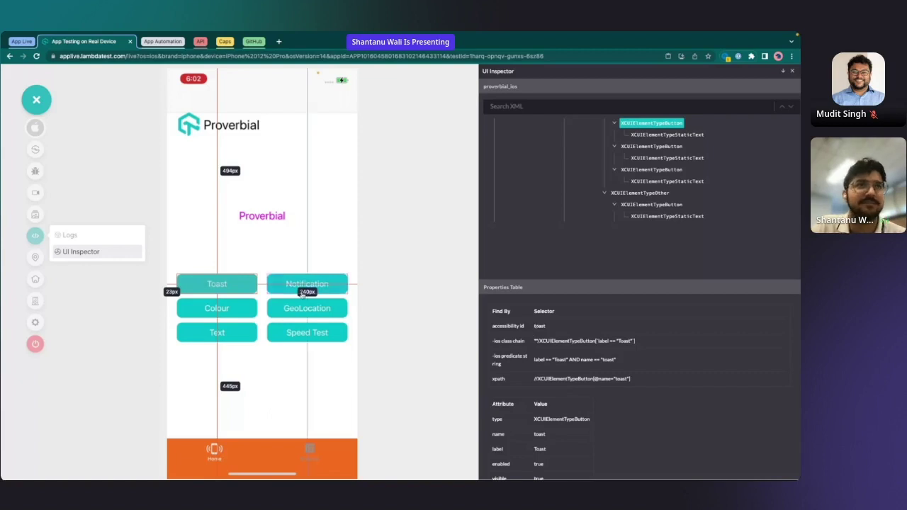
pyautogui.click(793, 72)
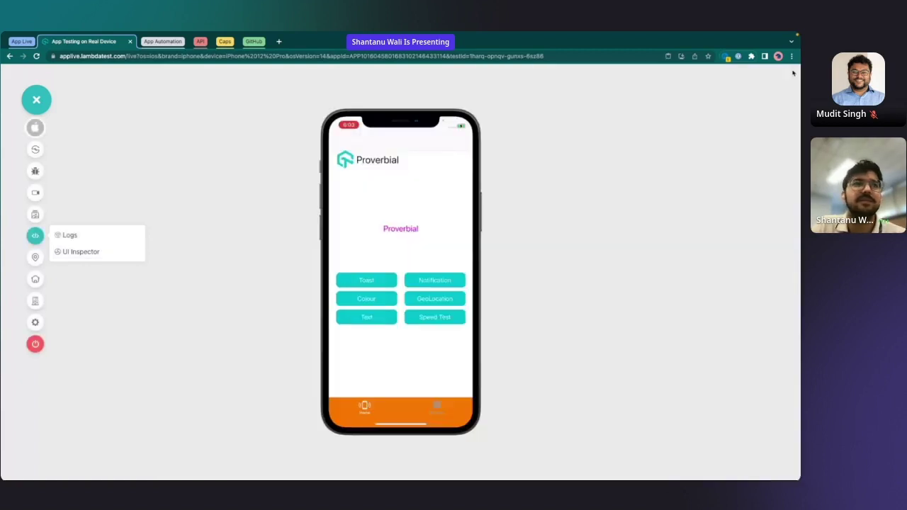
# - View the geolocation options, return the device to its home screen and look at the device controls
pyautogui.click(35, 257)
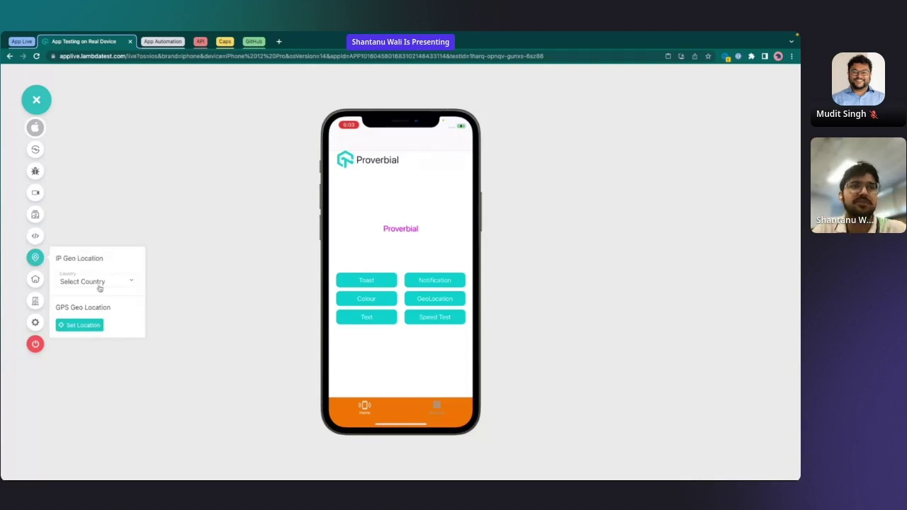
pyautogui.click(36, 279)
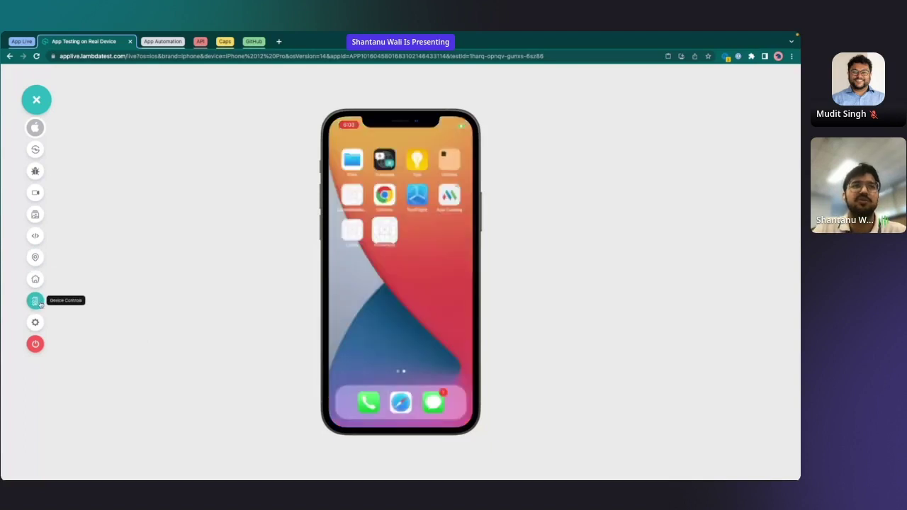
pyautogui.click(36, 300)
pyautogui.click(35, 300)
# - Open the Proverbial app's settings on the device and turn off Allow Notifications
pyautogui.click(35, 322)
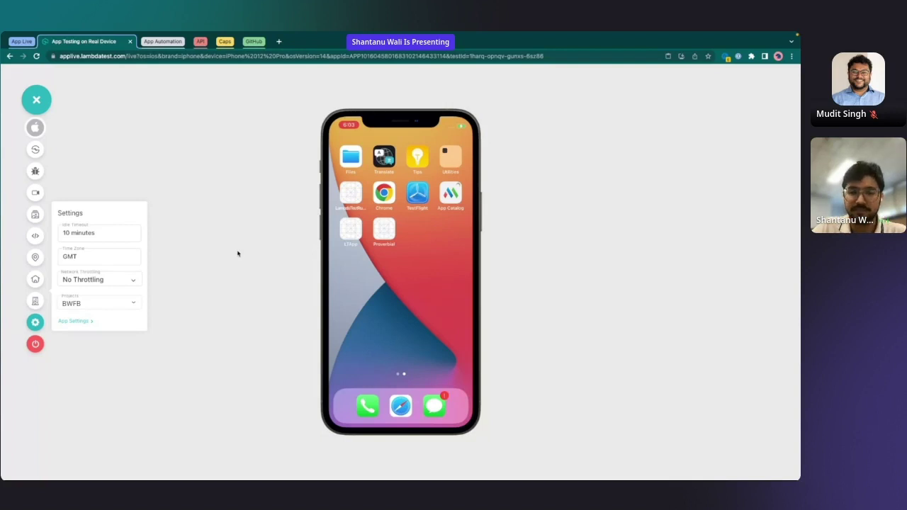
pyautogui.click(82, 322)
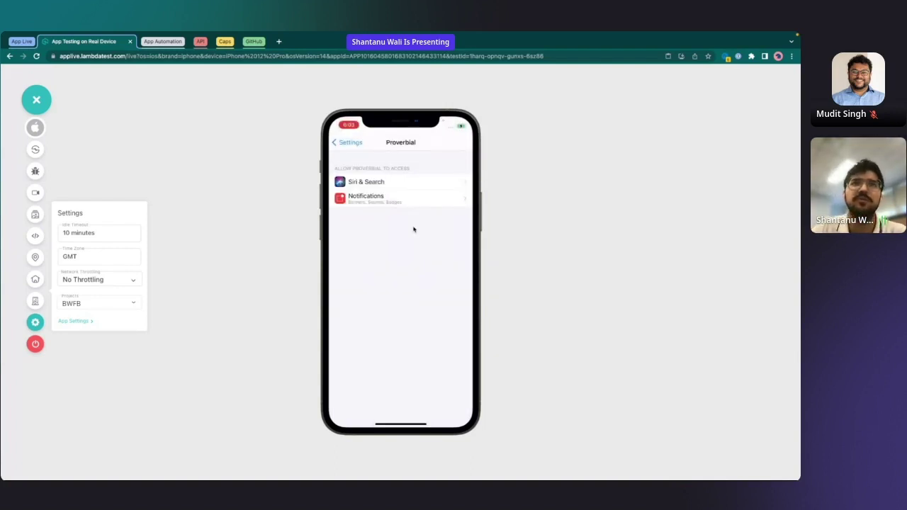
pyautogui.click(397, 201)
pyautogui.click(398, 201)
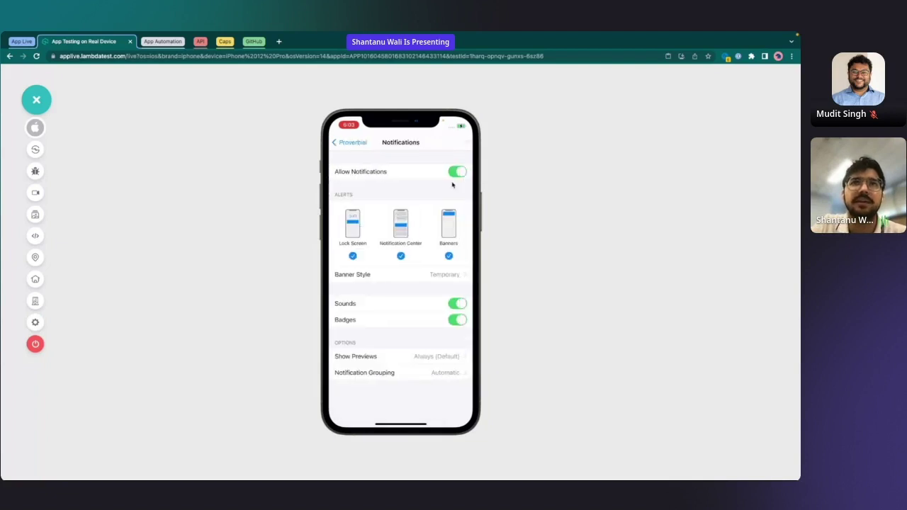
pyautogui.click(457, 172)
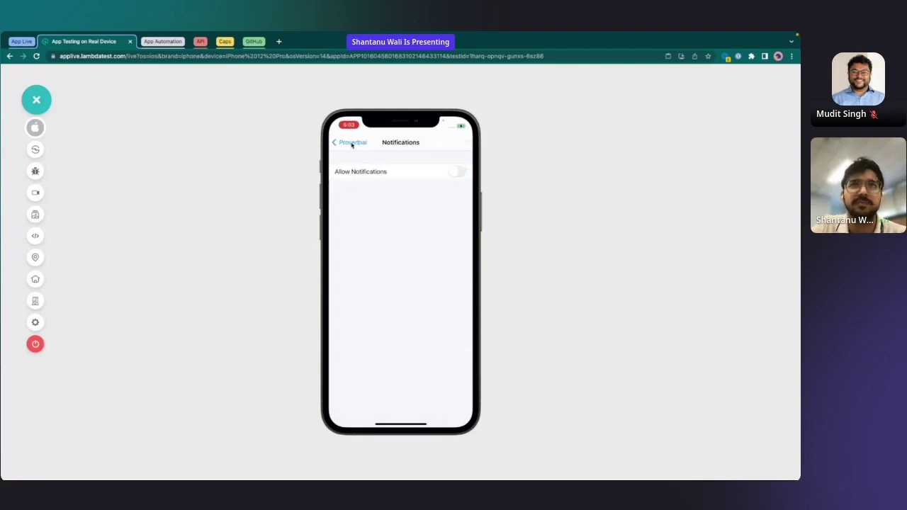
pyautogui.click(349, 143)
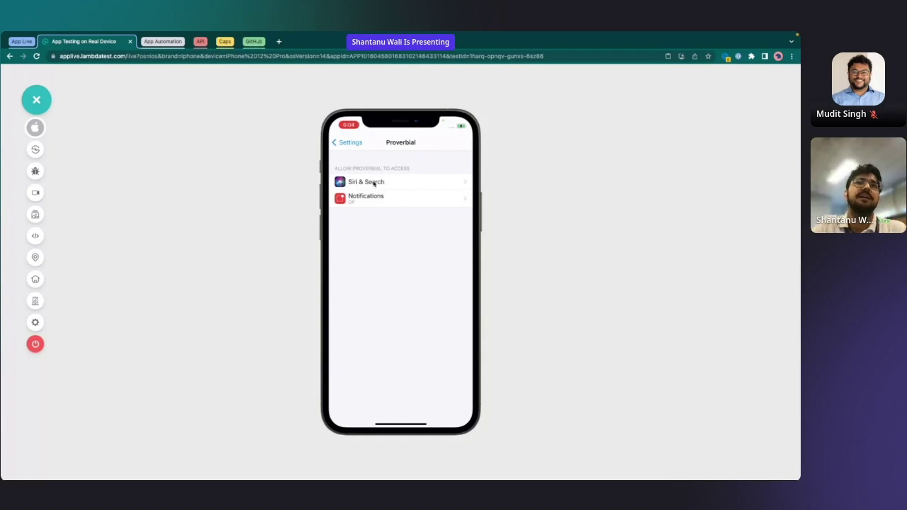
# - Reopen the Proverbial app from the device's home screen and end the current test session
pyautogui.click(35, 278)
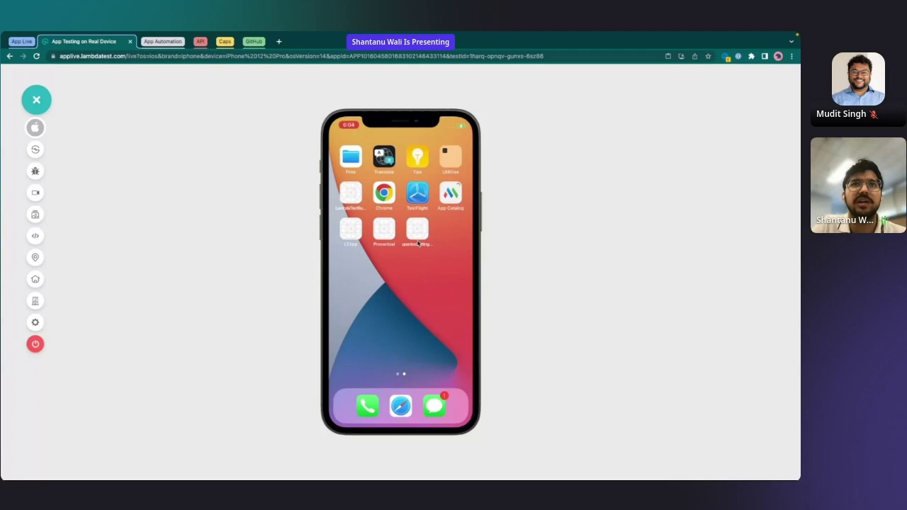
pyautogui.click(383, 228)
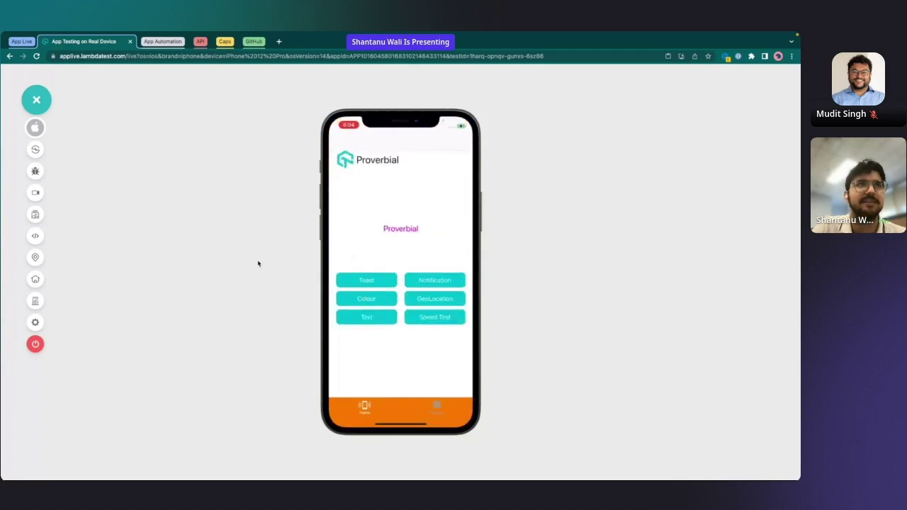
pyautogui.click(34, 343)
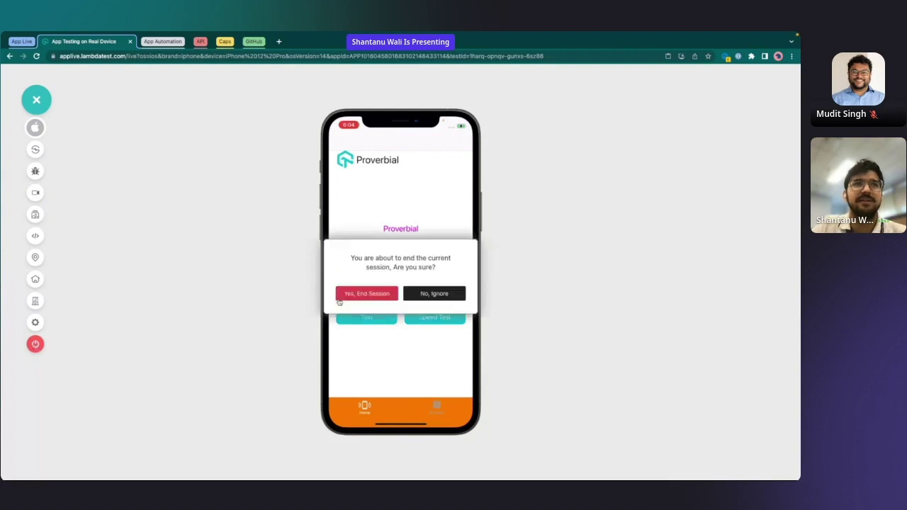
pyautogui.click(377, 292)
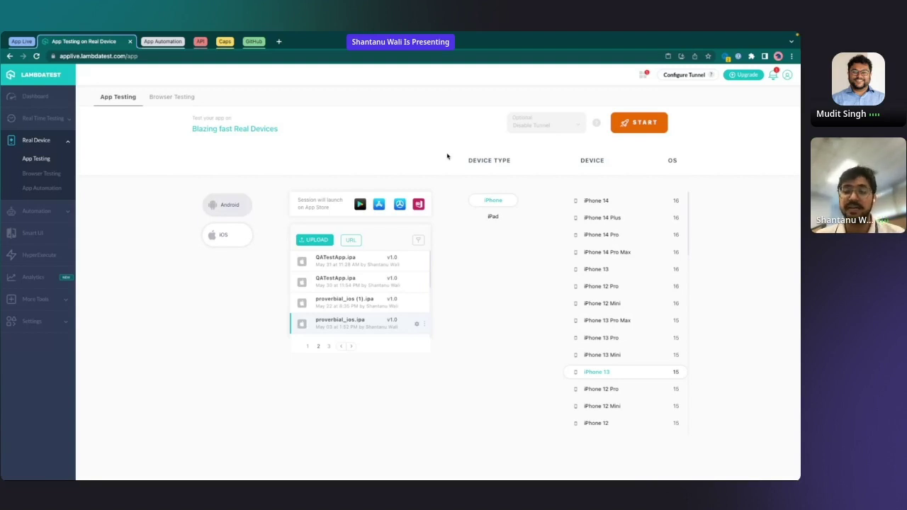
# - Select the Android platform, enable Image Injection for ProverbialApp.apk, and switch to the presentation slides
pyautogui.click(205, 207)
pyautogui.click(418, 281)
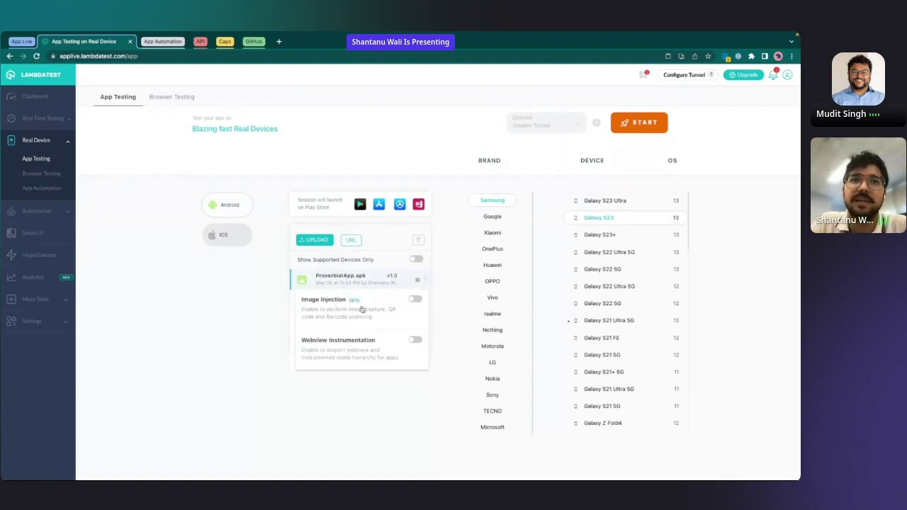
pyautogui.click(415, 300)
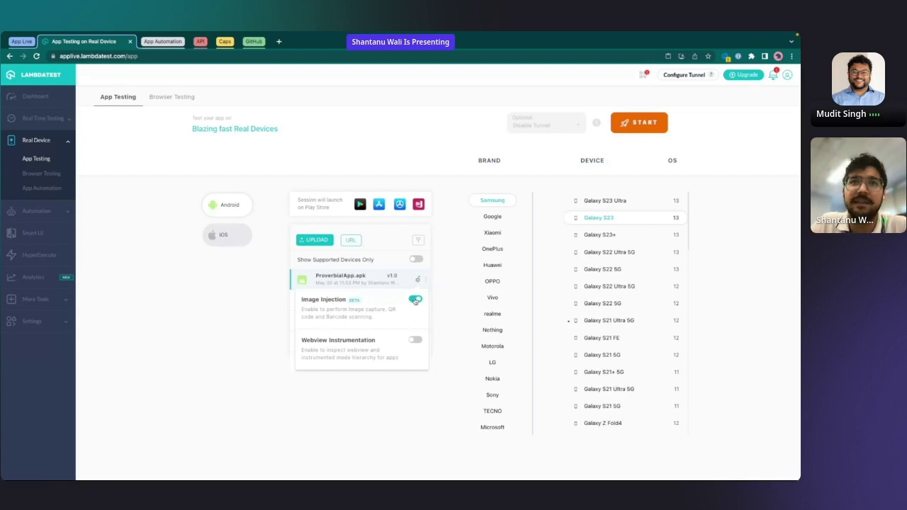
pyautogui.click(417, 280)
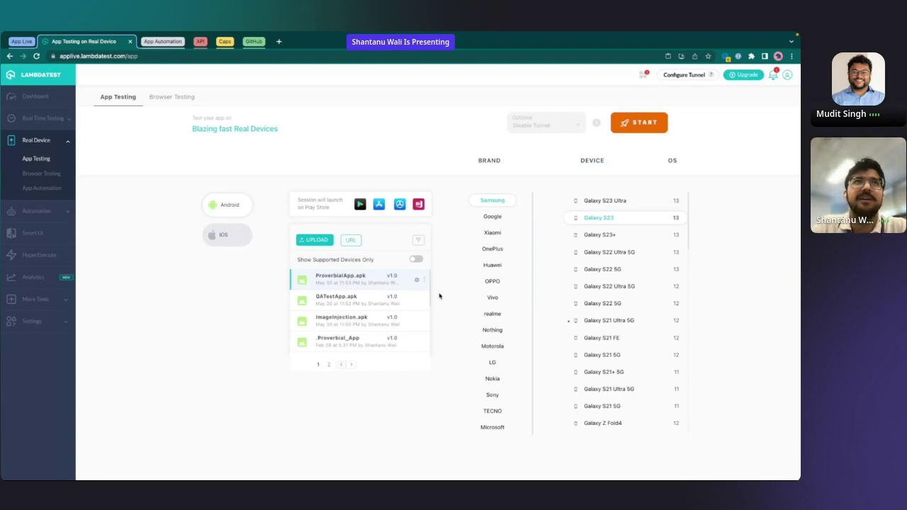
pyautogui.hotkey('alt', 'Tab')
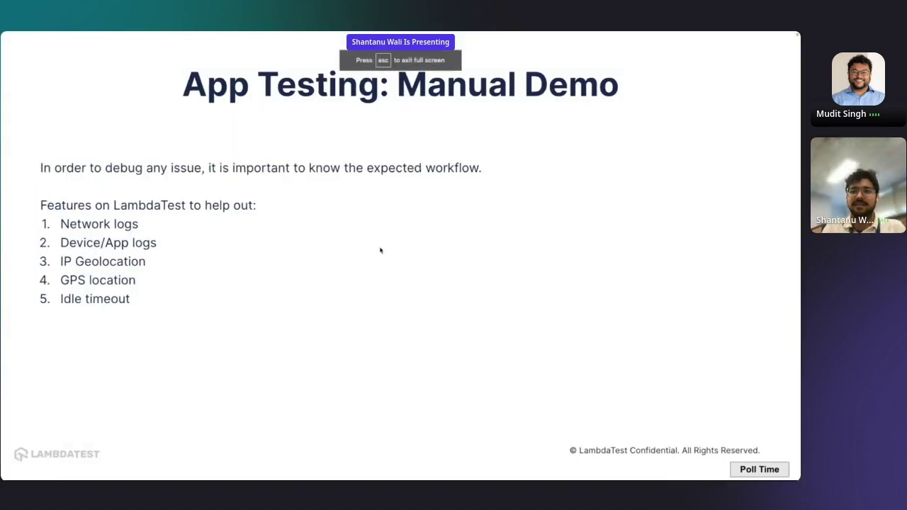
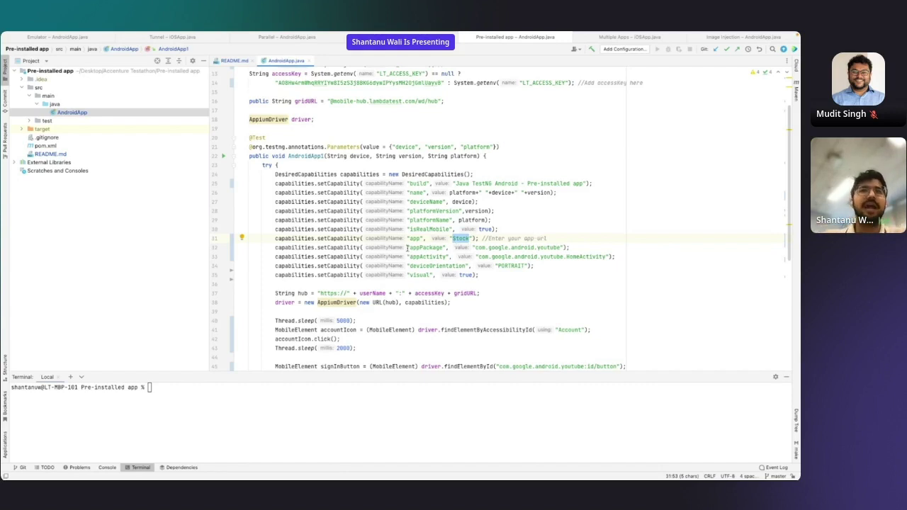
# - Examine the appPackage and appActivity capabilities in AndroidApp.java that target the pre-installed YouTube app
pyautogui.moveTo(406, 248); pyautogui.dragTo(620, 255)
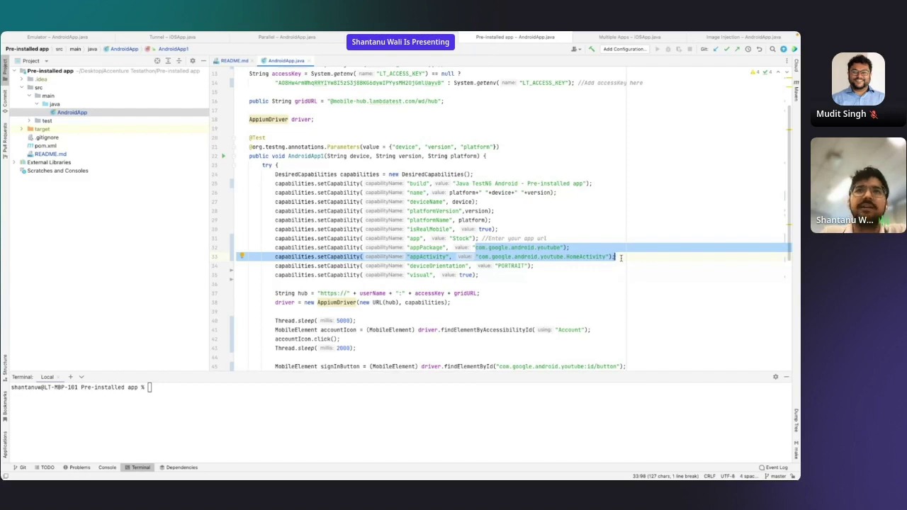
pyautogui.click(521, 248)
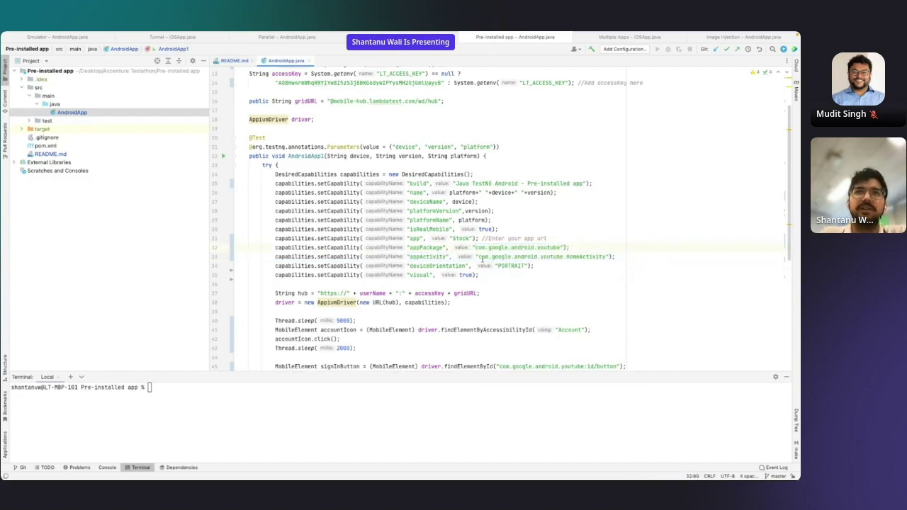
pyautogui.click(480, 275)
# - Review the test actions in AndroidApp.java that locate and click the account icon and the sign-in button
pyautogui.scroll(-1, 480, 276)
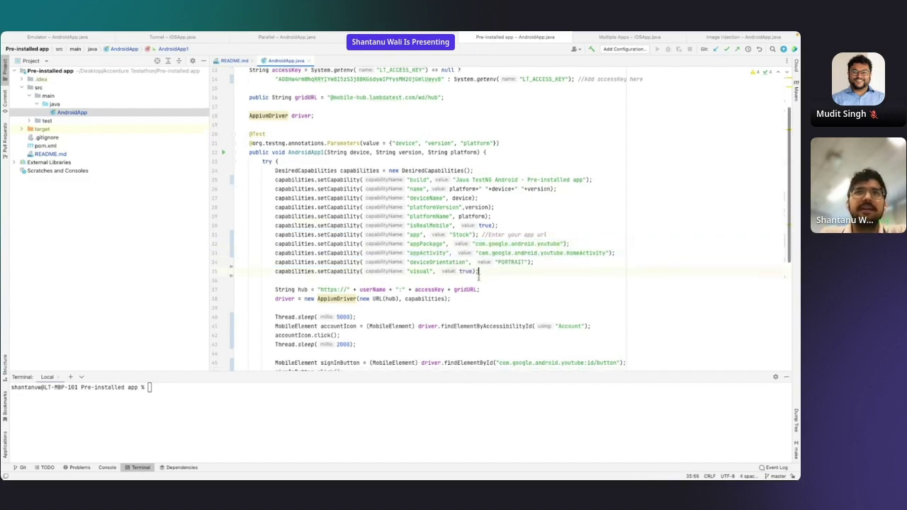
pyautogui.scroll(-5, 479, 276)
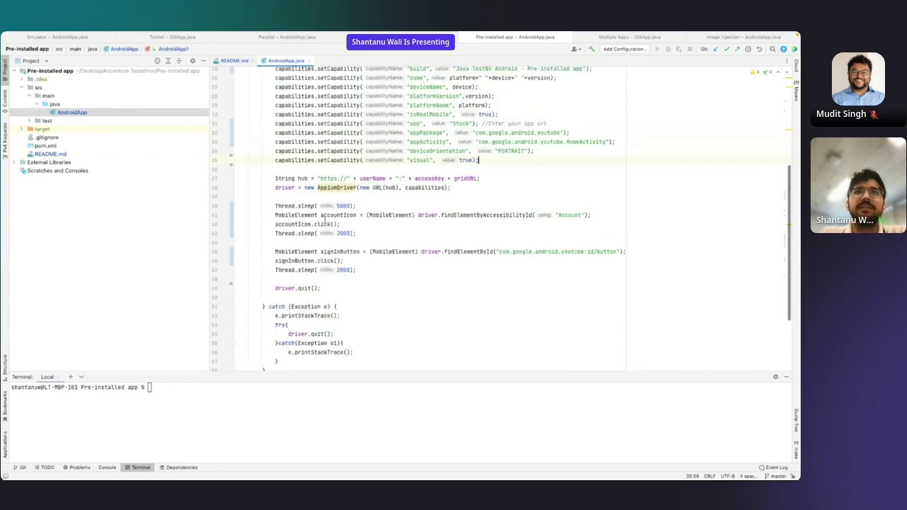
pyautogui.click(456, 233)
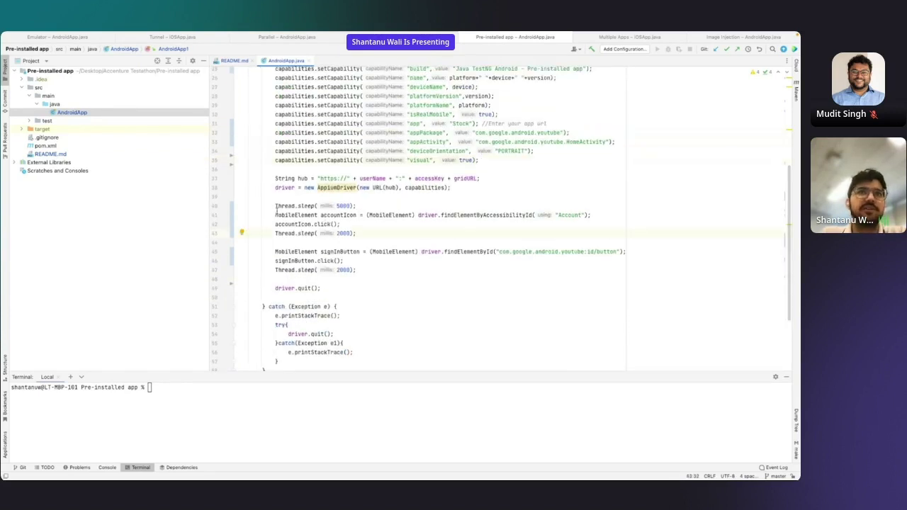
pyautogui.moveTo(276, 214); pyautogui.dragTo(369, 214)
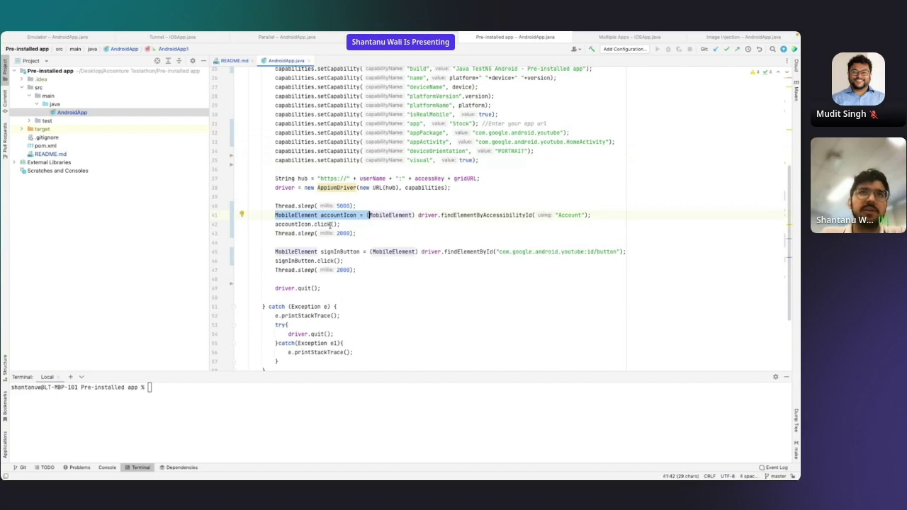
pyautogui.doubleClick(322, 223)
pyautogui.doubleClick(293, 224)
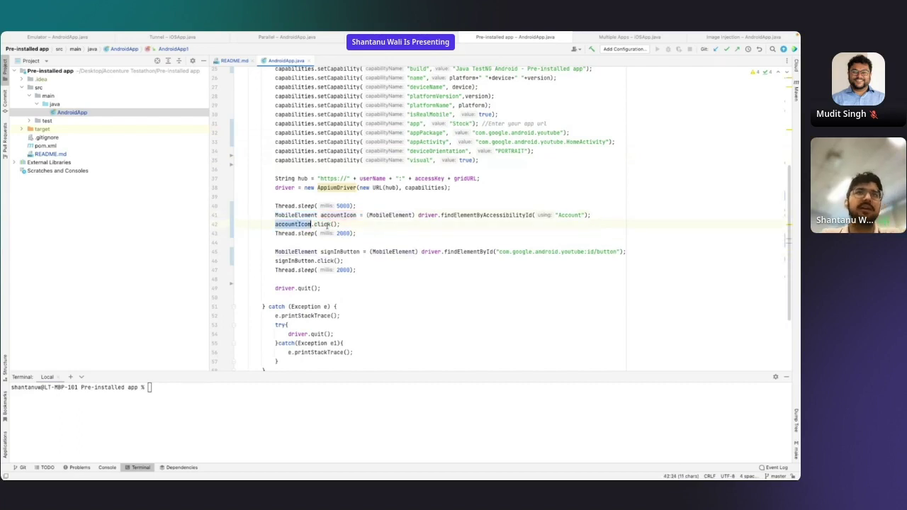
pyautogui.click(329, 260)
pyautogui.click(301, 260)
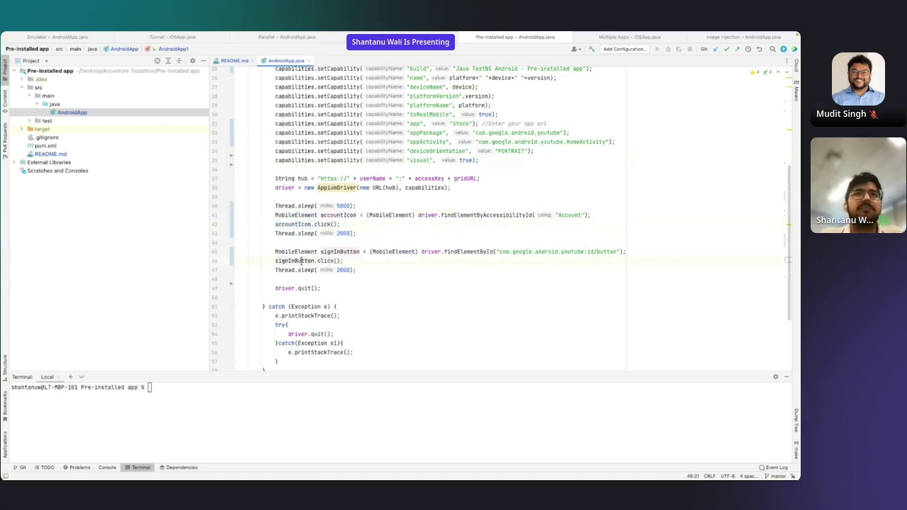
pyautogui.doubleClick(301, 260)
pyautogui.scroll(6, 308, 258)
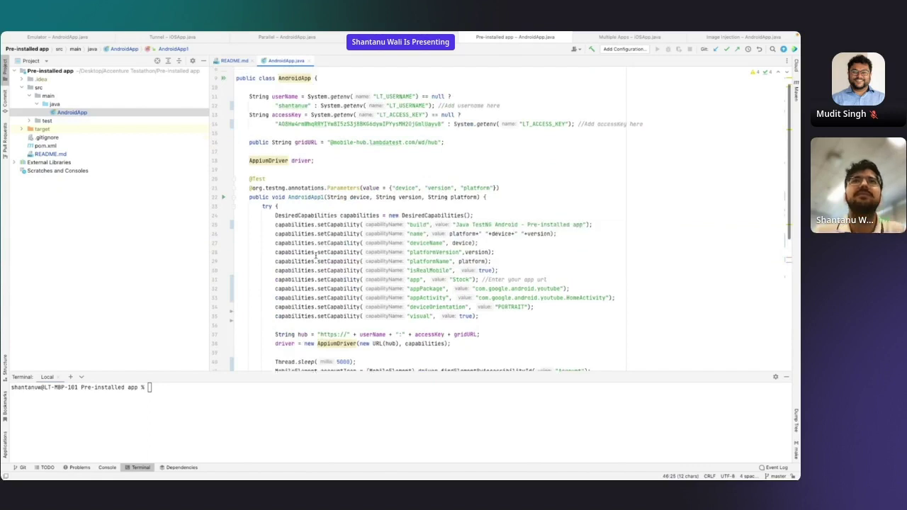
pyautogui.click(349, 170)
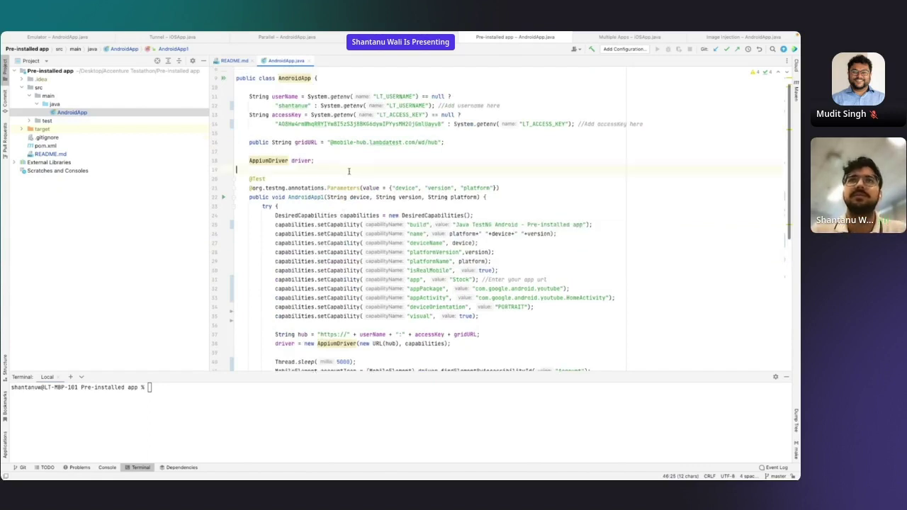
# - Build the Pre-installed app project by running mvn clean install in the terminal
pyautogui.click(288, 408)
pyautogui.write('mvn ')
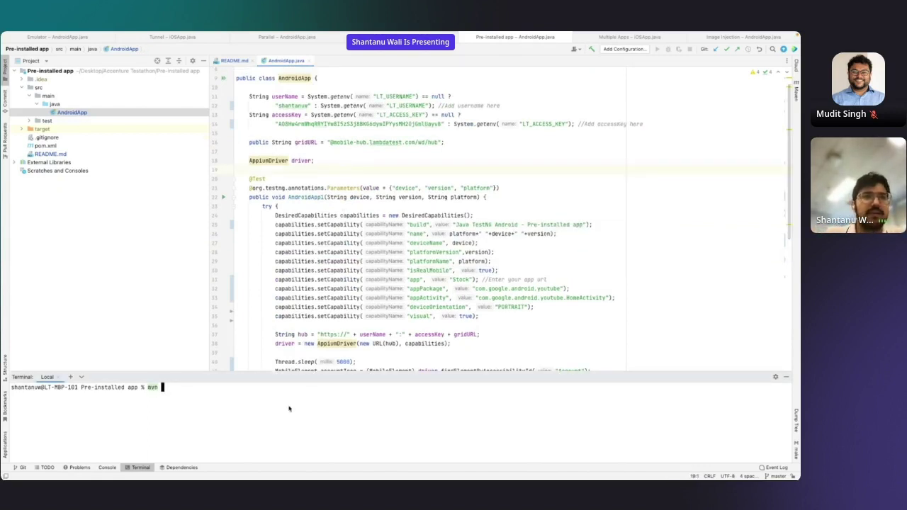
pyautogui.write('clean install')
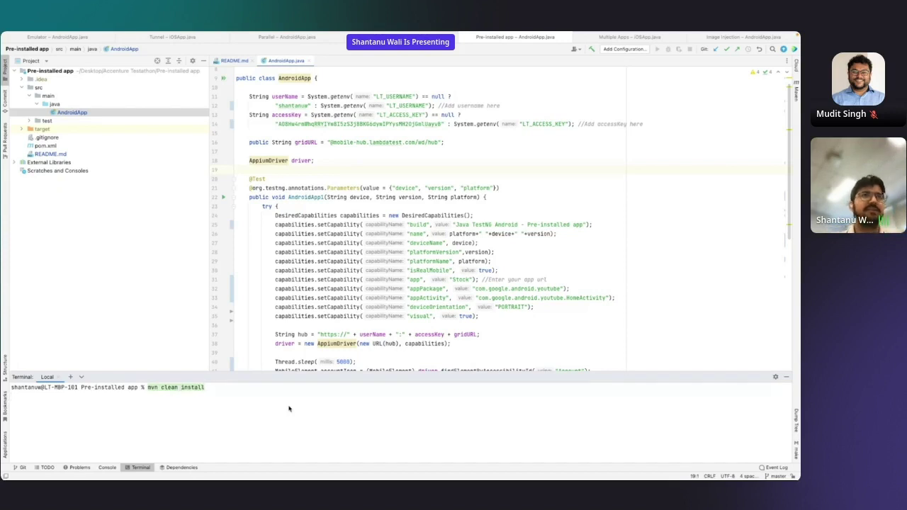
pyautogui.press('Return')
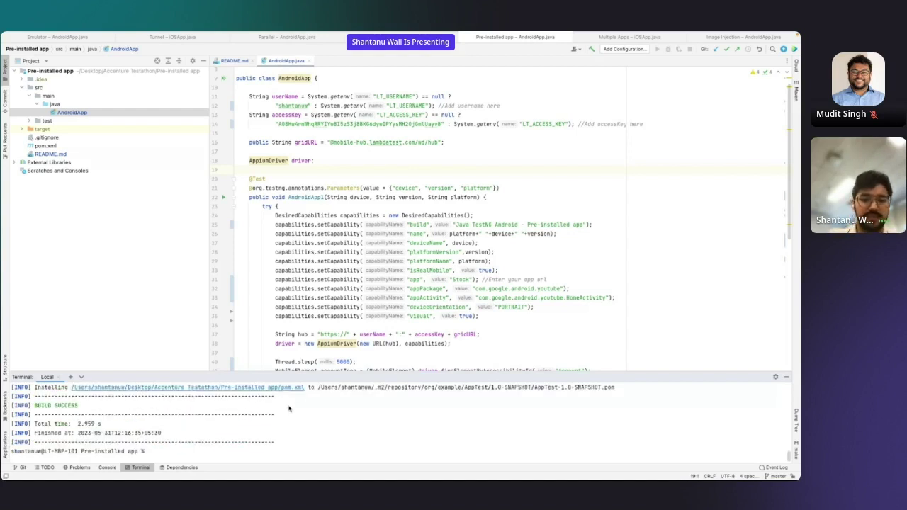
# - Run the pre-installed app test in the terminal with mvn test -P android-single, checking the profile names in the test folder
pyautogui.write('mvn test')
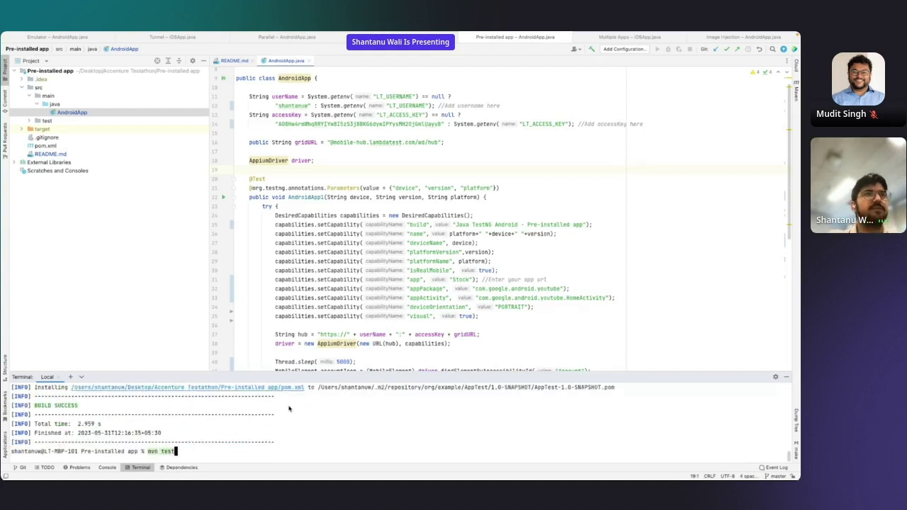
pyautogui.click(29, 121)
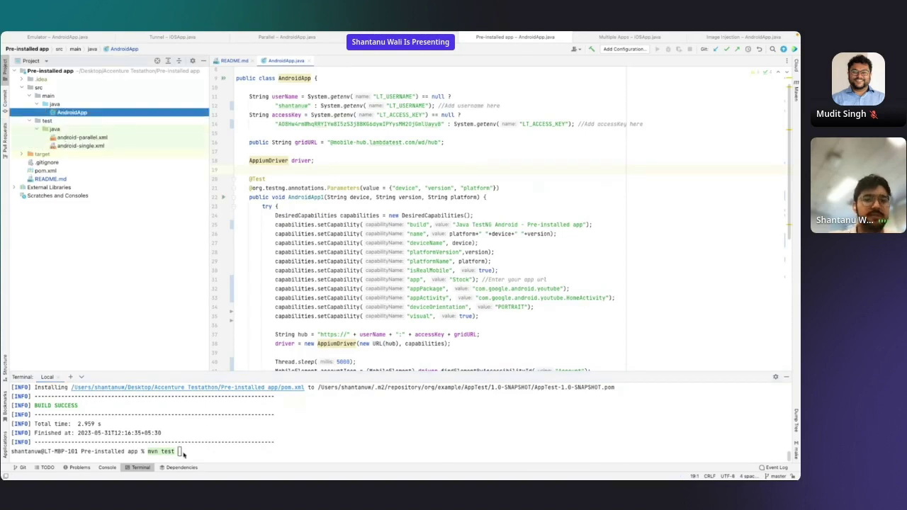
pyautogui.write('android')
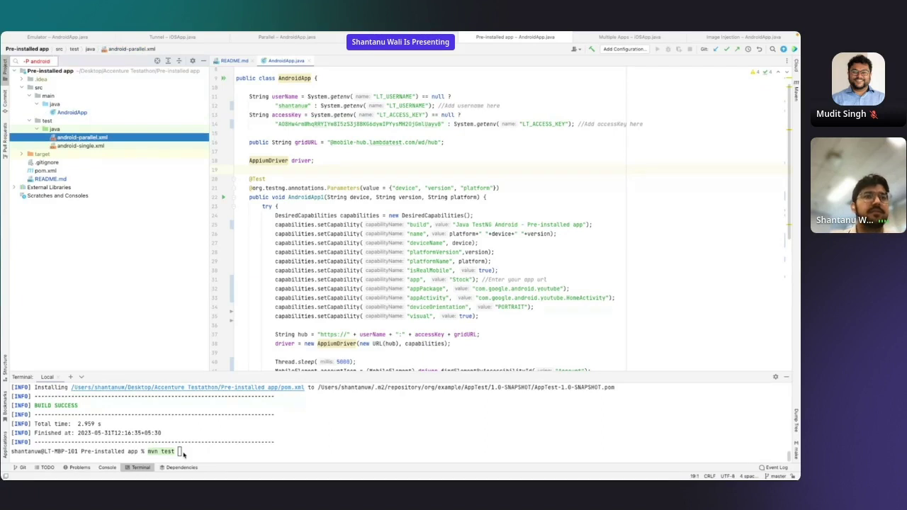
pyautogui.click(182, 453)
pyautogui.write('-P ')
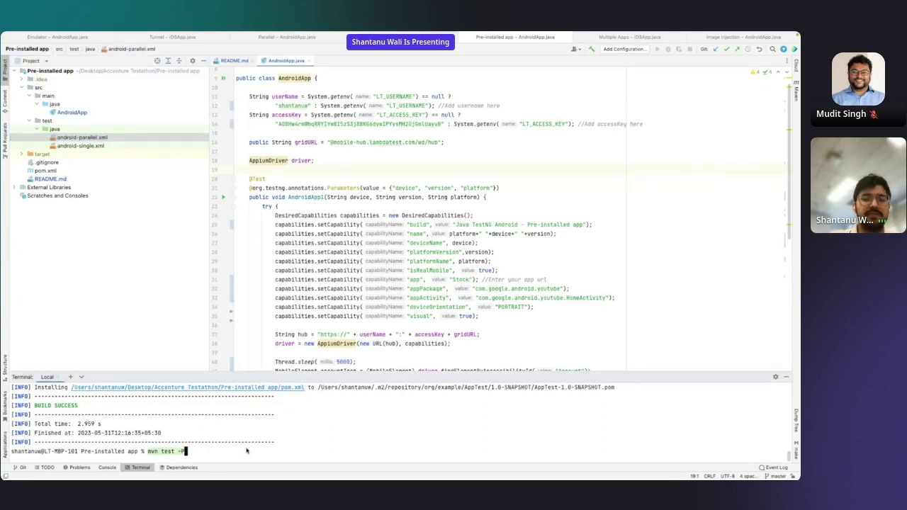
pyautogui.write('android-')
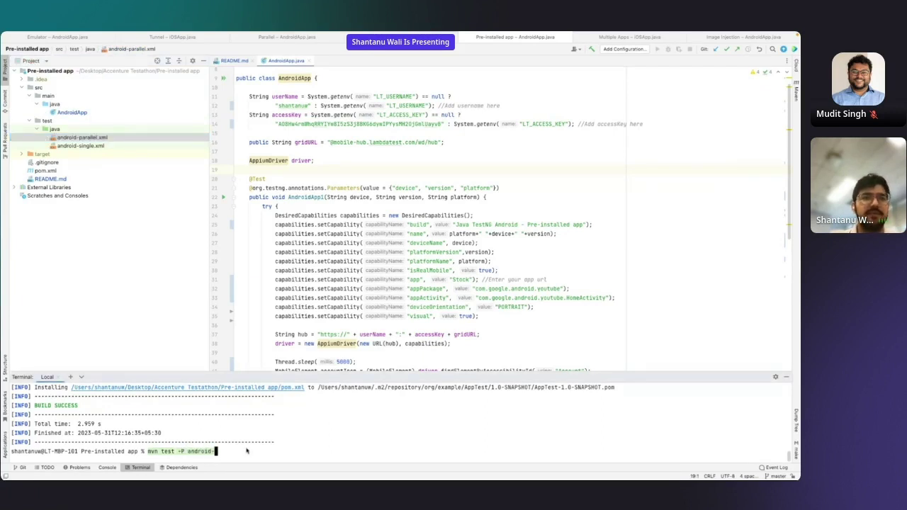
pyautogui.write('single')
pyautogui.press('Return')
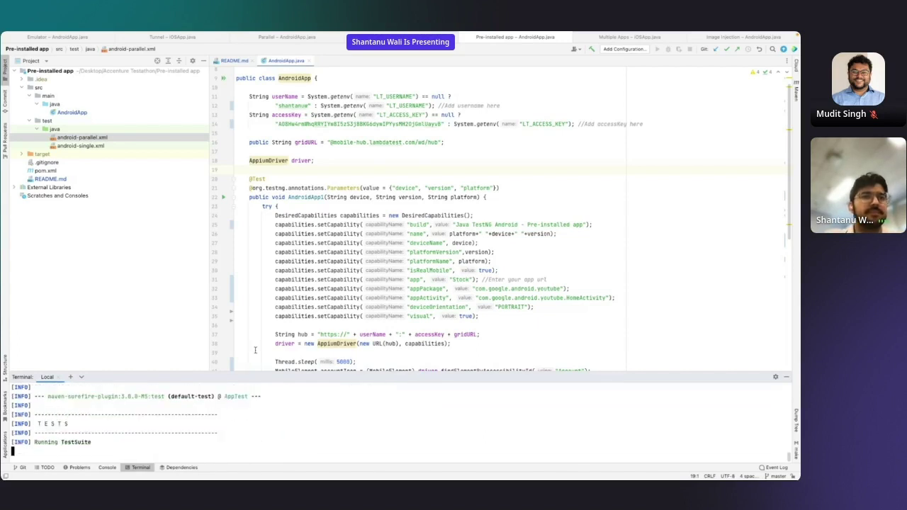
# - Switch to the LambdaTest dashboard and open the Android Galaxy S21 Ultra 5G 11 test in the Java TestNG Android - Pre-installed app build
pyautogui.hotkey('ctrl', 'Left')
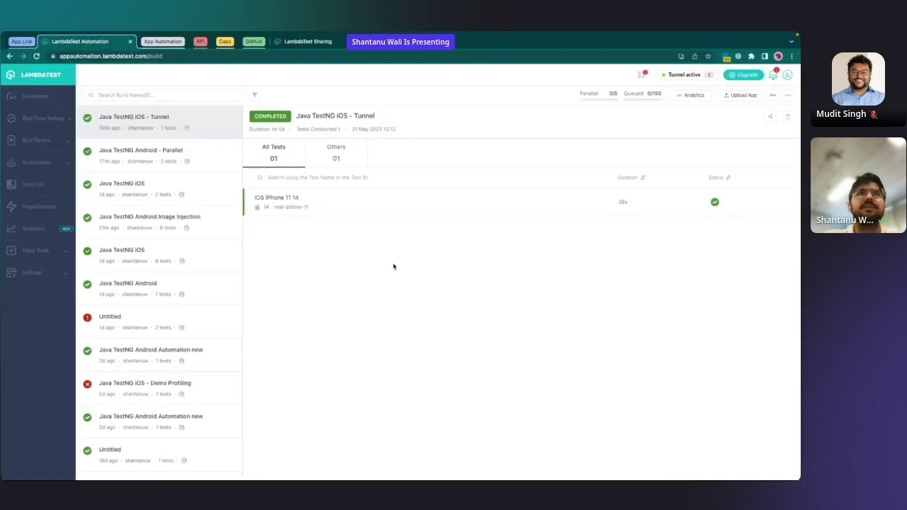
pyautogui.click(686, 85)
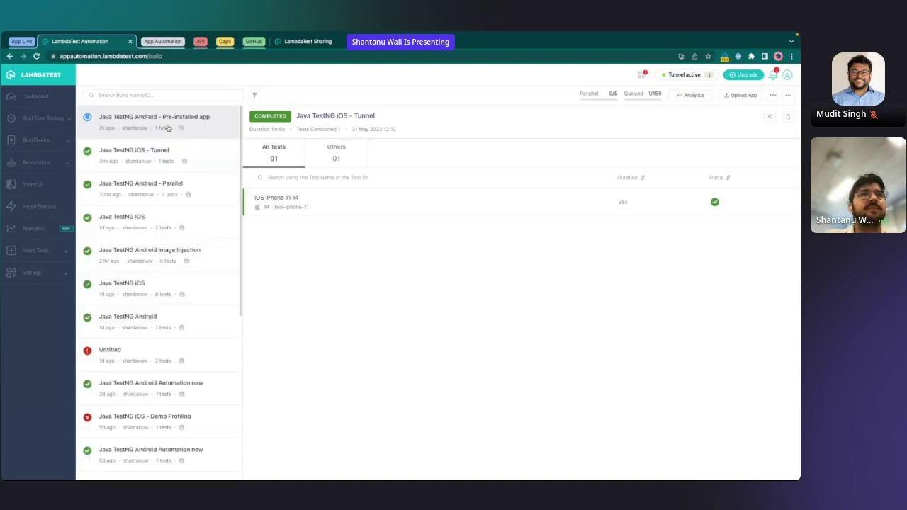
pyautogui.click(214, 123)
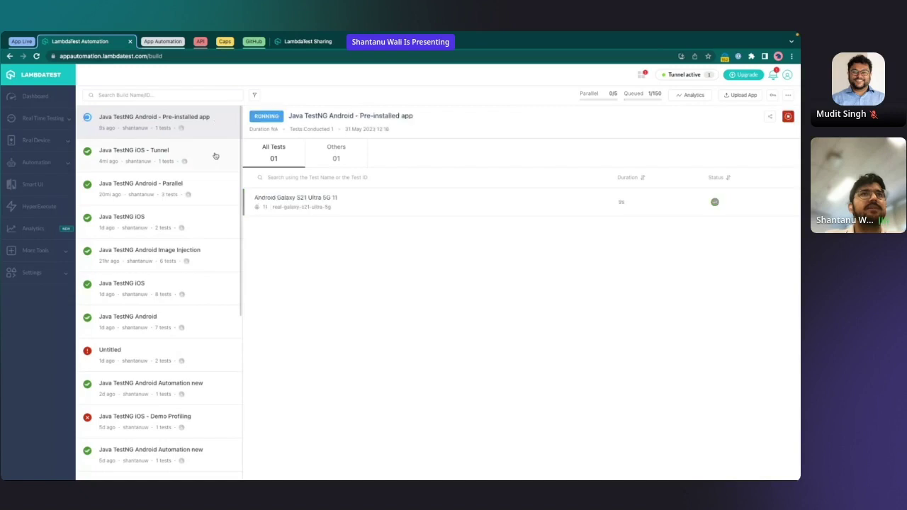
pyautogui.click(209, 152)
pyautogui.click(203, 125)
pyautogui.click(344, 206)
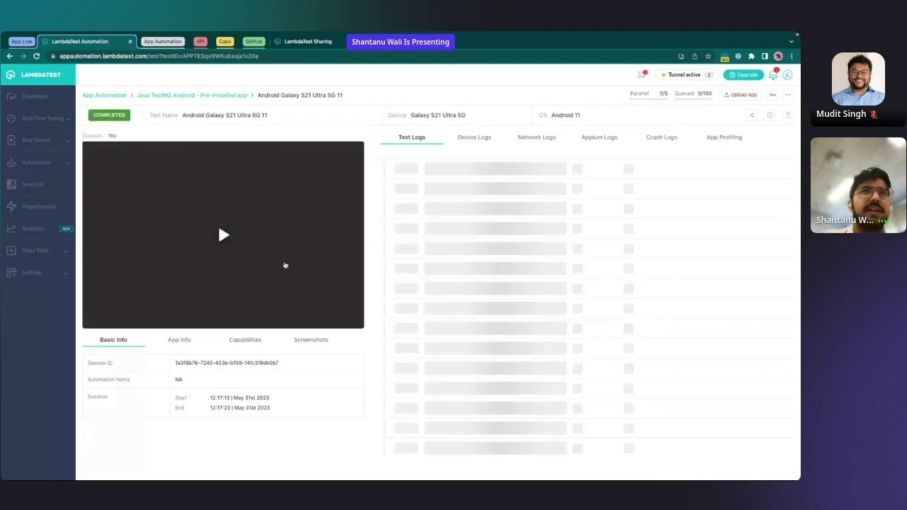
# - Reload the test page until its logs load, play the session recording, and return to the App Automation build list
pyautogui.press('F5')
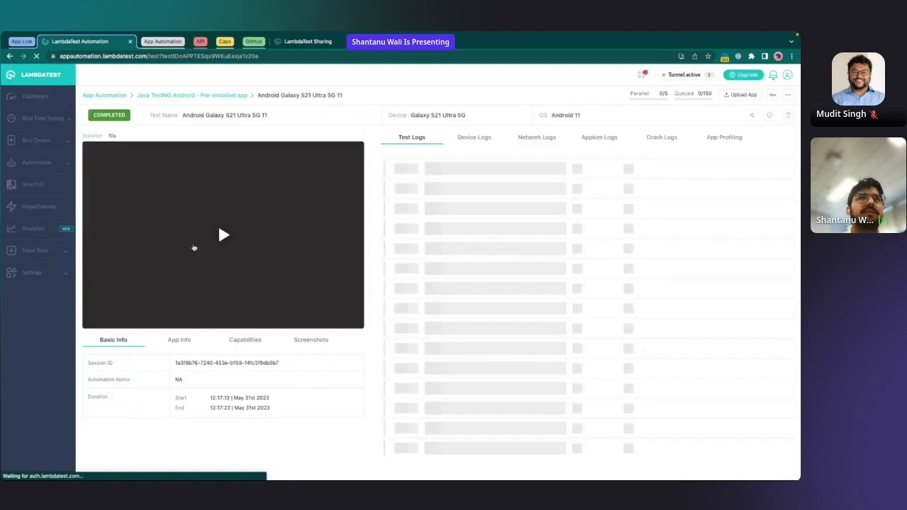
pyautogui.press('F5')
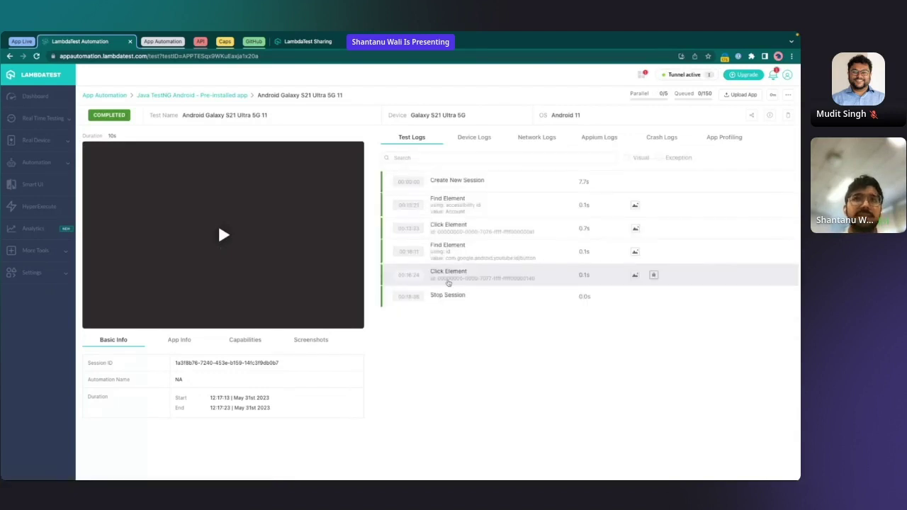
pyautogui.click(223, 234)
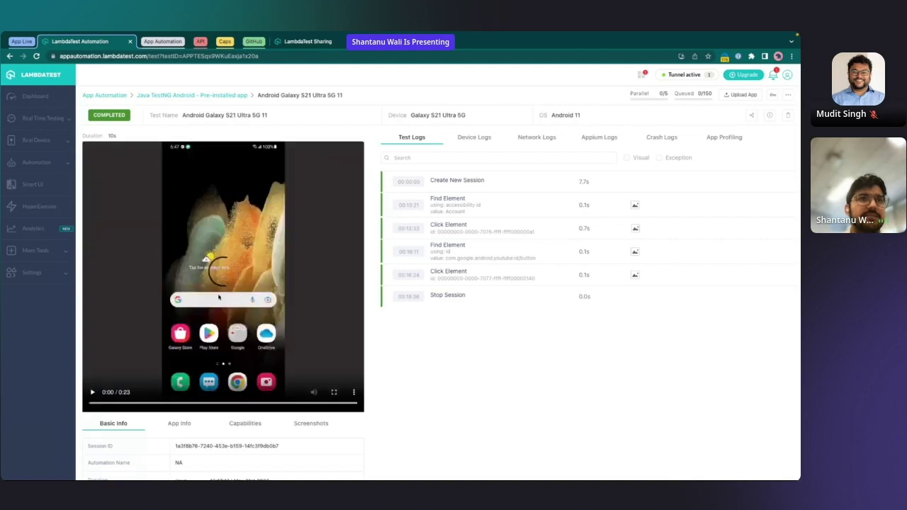
pyautogui.click(218, 309)
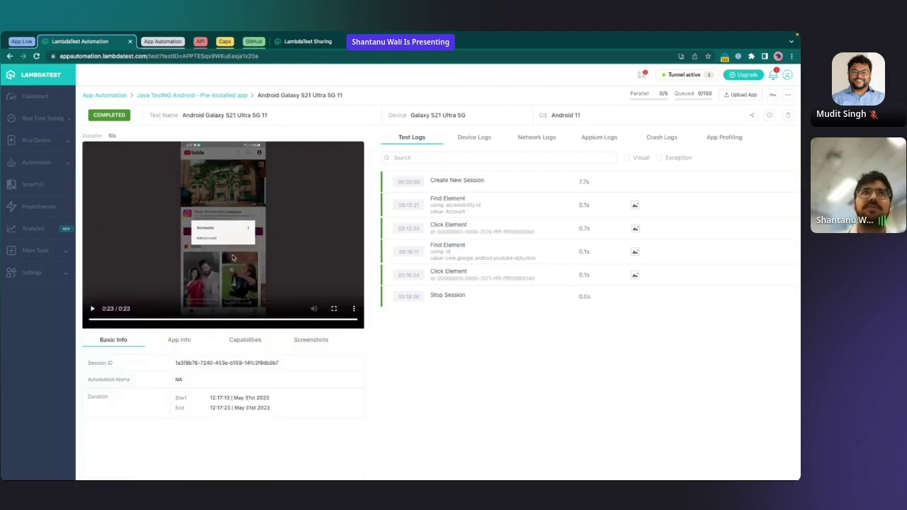
pyautogui.click(117, 97)
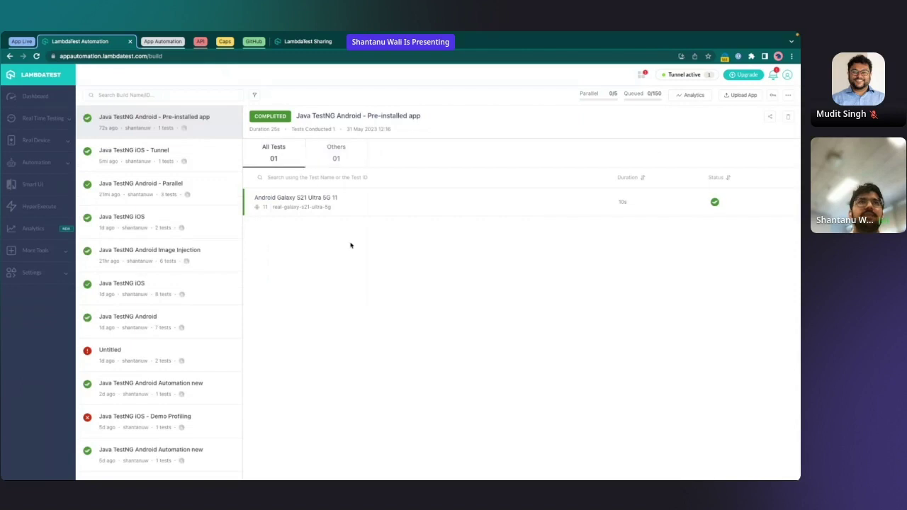
# - Check the use-case slide and switch to iOSApp.java of the Geolocation project in IntelliJ IDEA
pyautogui.hotkey('ctrl', 'Left')
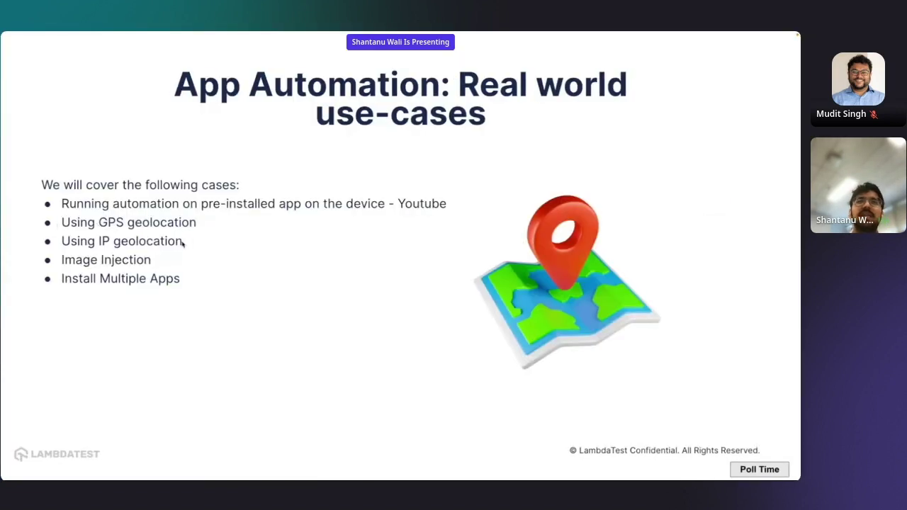
pyautogui.hotkey('ctrl', 'Right')
pyautogui.hotkey('ctrl', 'Right')
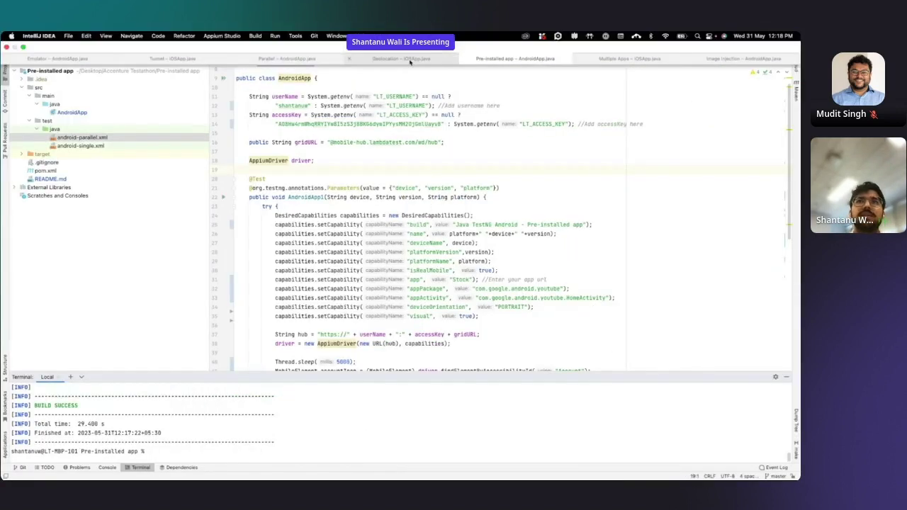
pyautogui.click(404, 58)
pyautogui.click(349, 180)
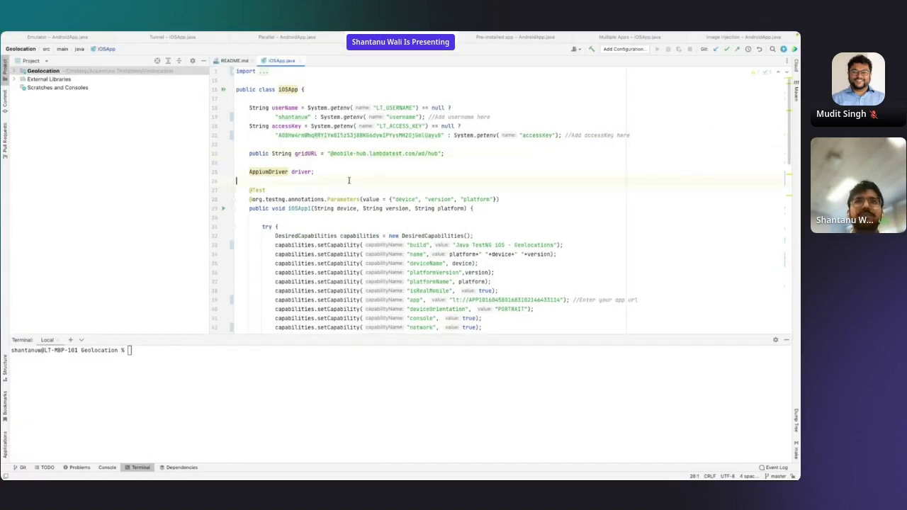
# - Examine the geolocation capability and its country code among the desired capabilities in iOSApp.java
pyautogui.scroll(-3, 349, 180)
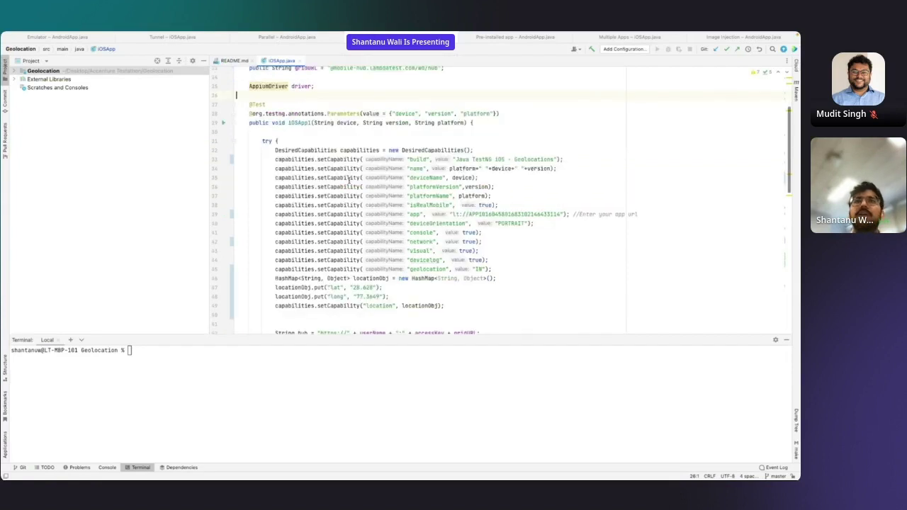
pyautogui.scroll(-1, 348, 180)
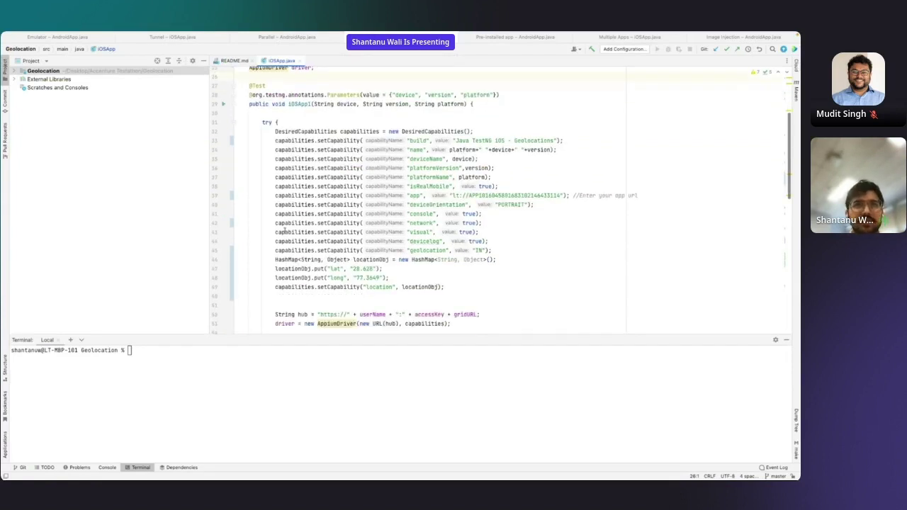
pyautogui.moveTo(269, 241); pyautogui.dragTo(305, 246)
pyautogui.doubleClick(304, 244)
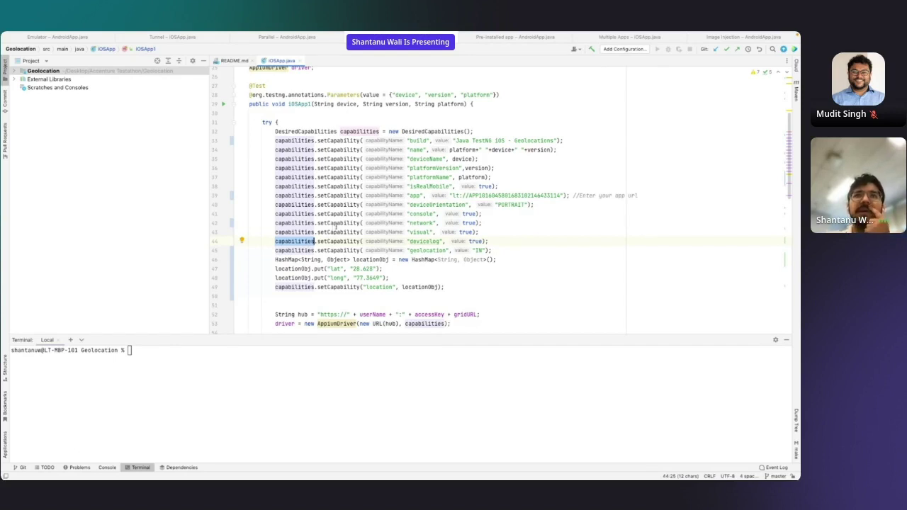
pyautogui.doubleClick(425, 251)
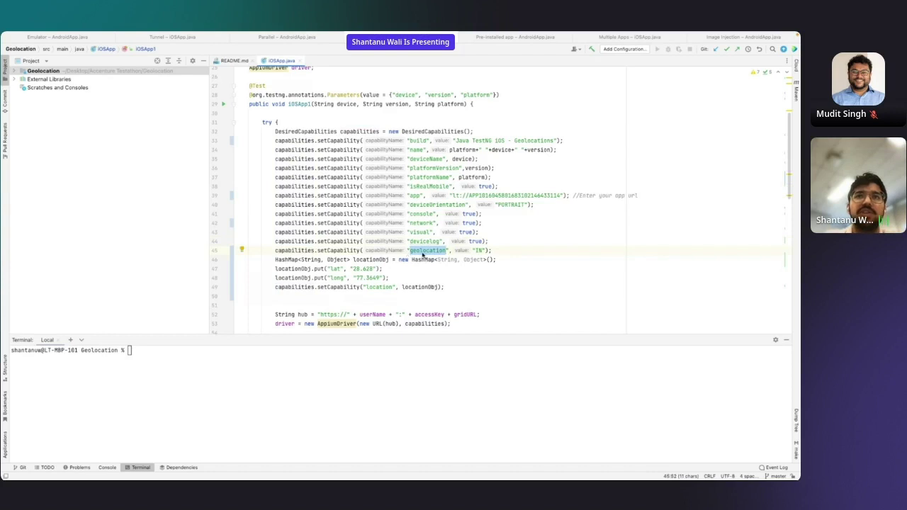
pyautogui.doubleClick(478, 250)
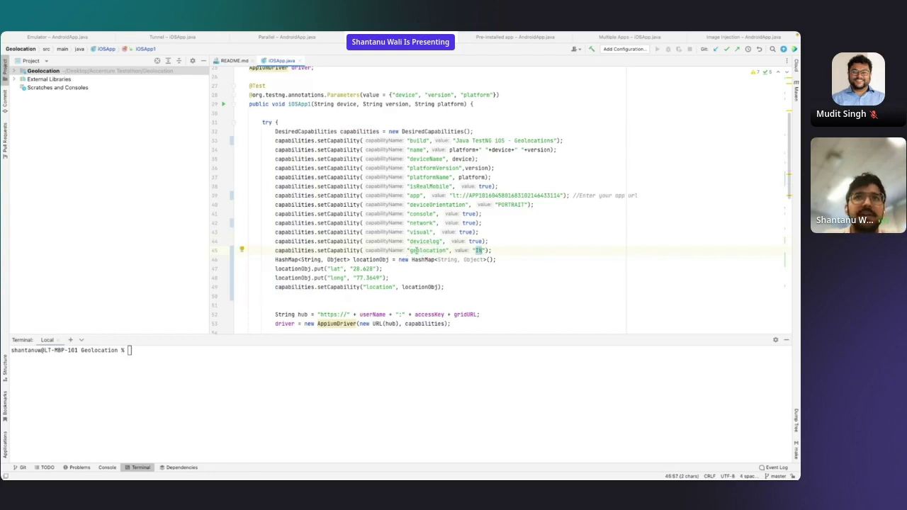
pyautogui.tripleClick(486, 250)
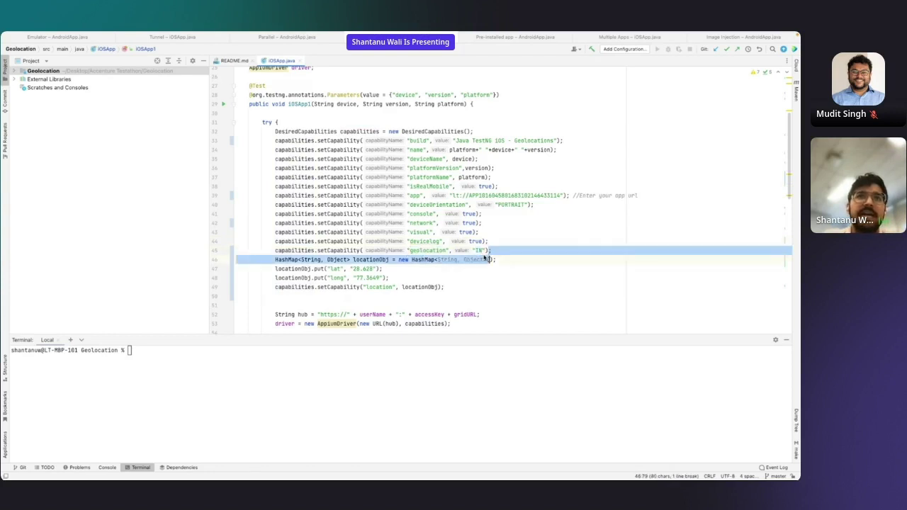
# - Examine the lat and long entries of locationObj and compare the location capability with the geolocation capability
pyautogui.click(299, 269)
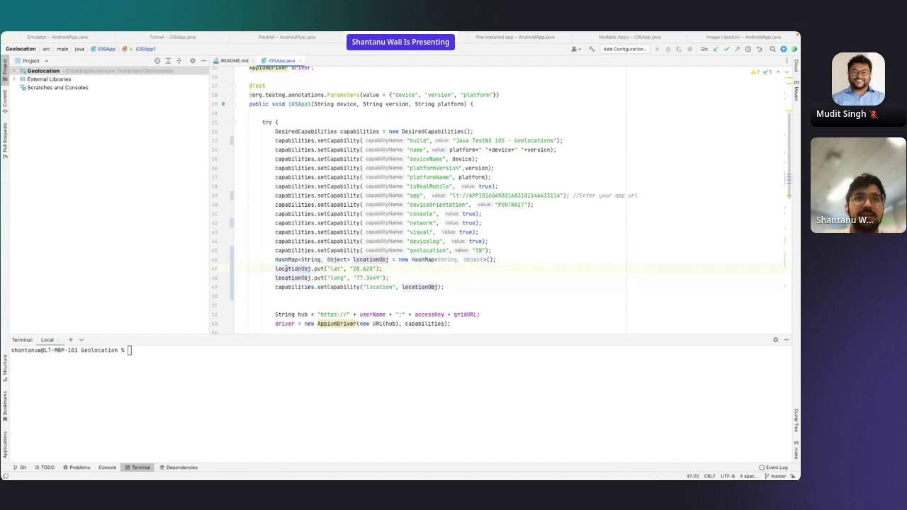
pyautogui.moveTo(353, 268); pyautogui.dragTo(381, 278)
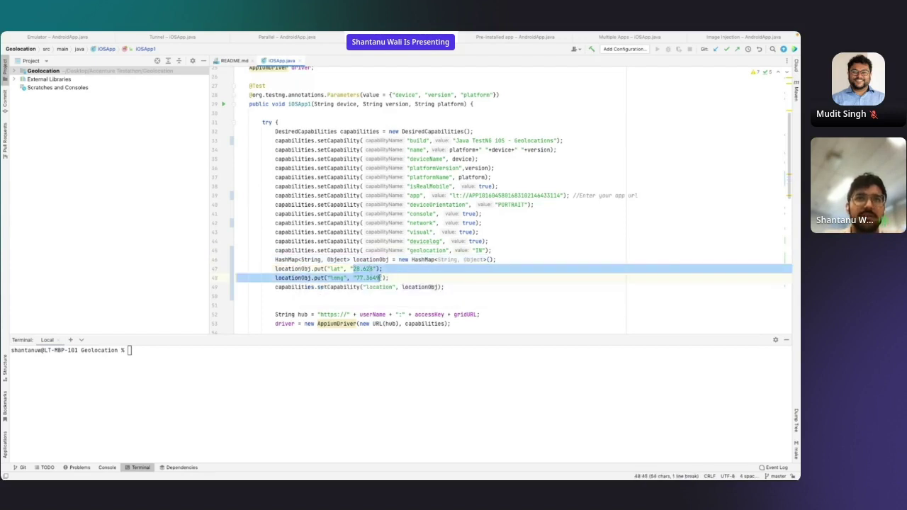
pyautogui.click(369, 278)
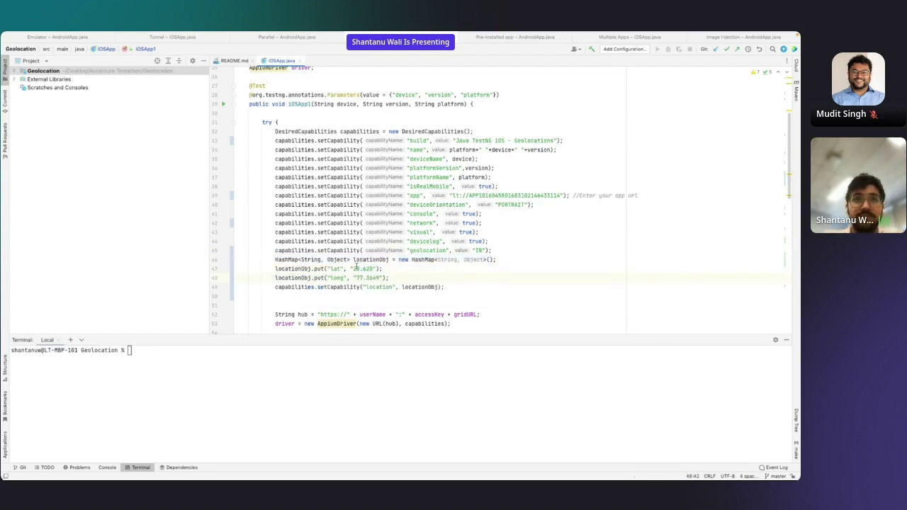
pyautogui.moveTo(353, 268); pyautogui.dragTo(381, 278)
pyautogui.click(380, 277)
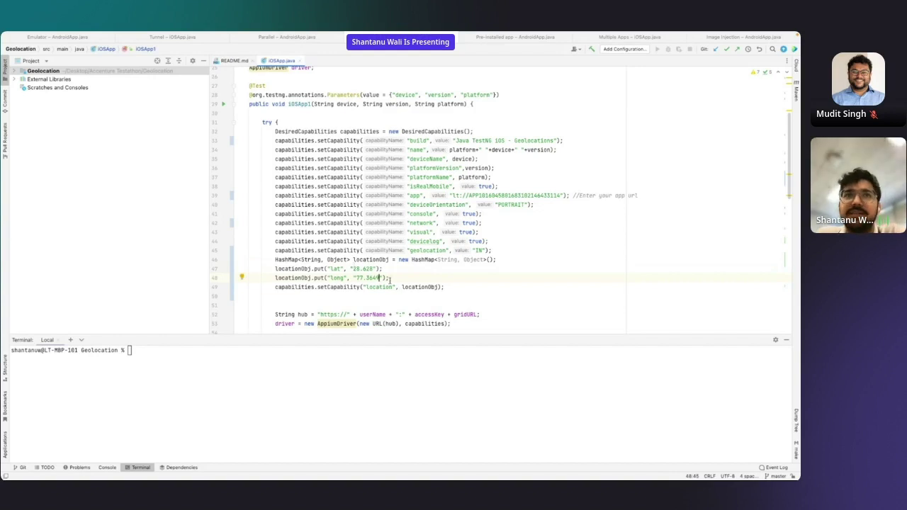
pyautogui.doubleClick(387, 287)
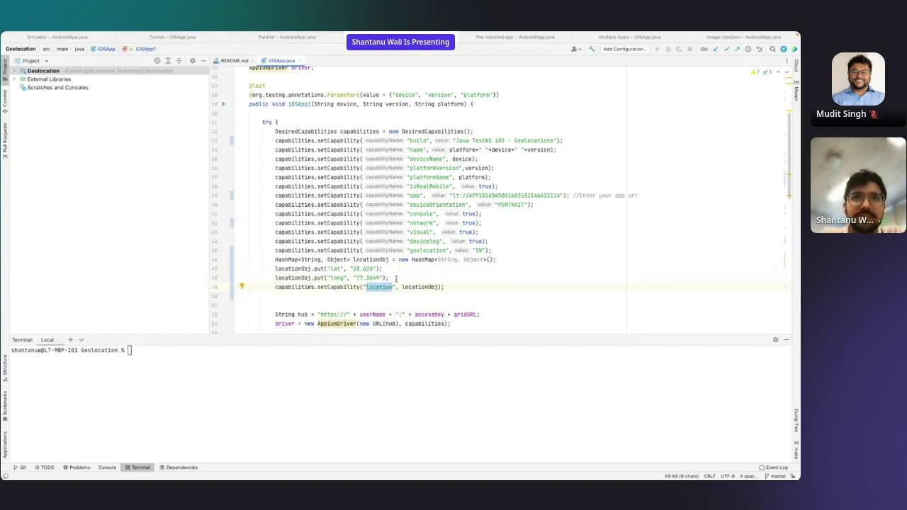
pyautogui.doubleClick(422, 251)
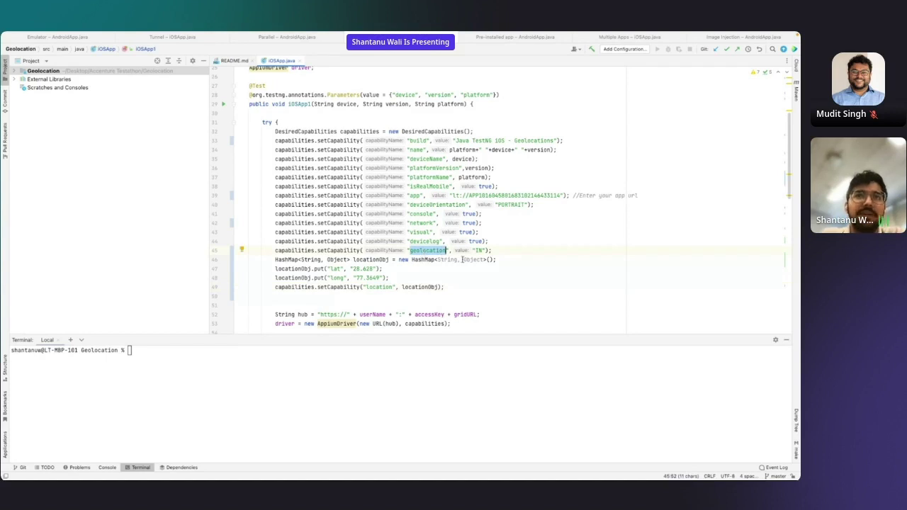
pyautogui.doubleClick(369, 286)
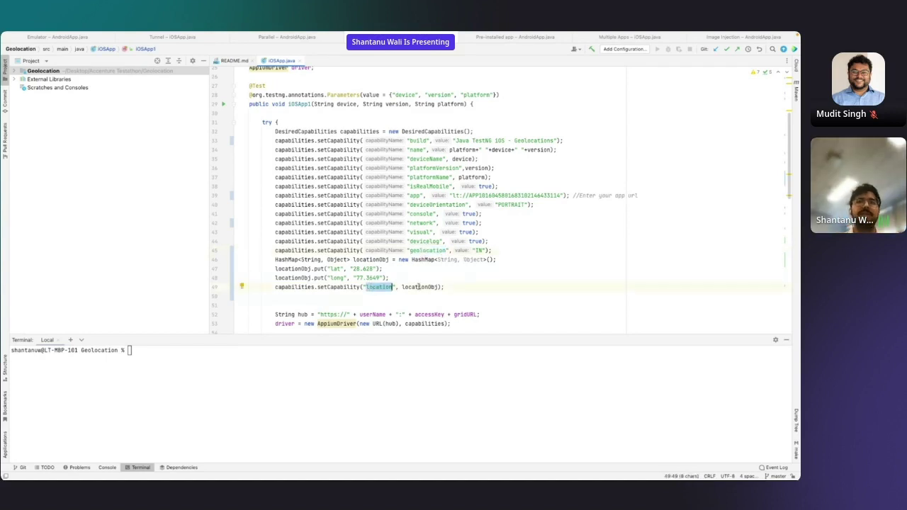
pyautogui.moveTo(419, 286)
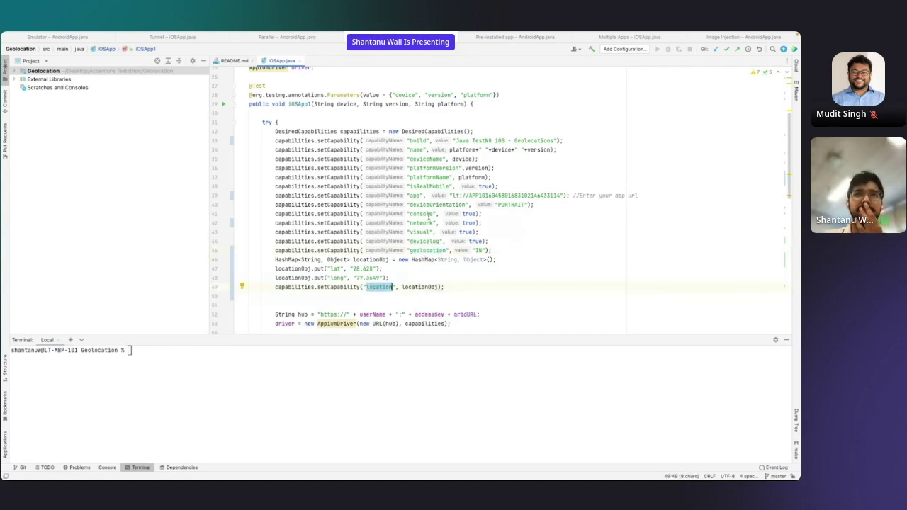
pyautogui.scroll(-5, 428, 216)
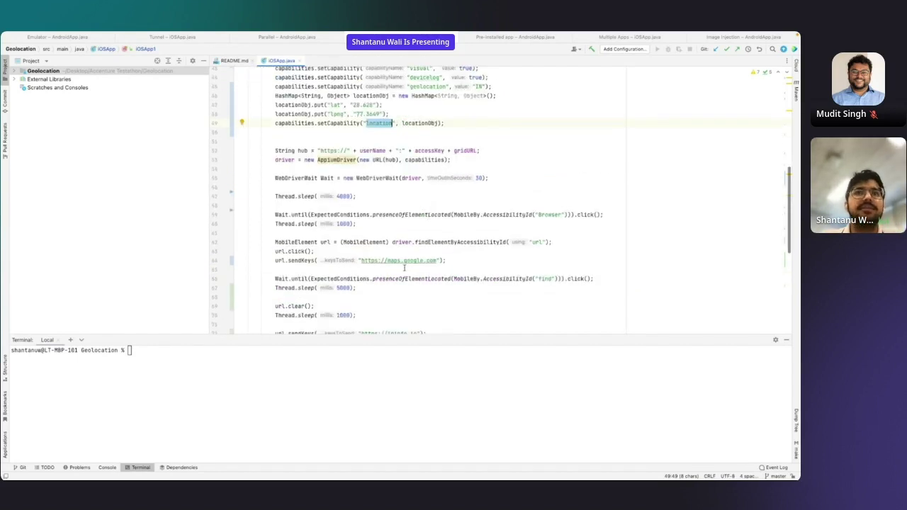
pyautogui.scroll(-5, 427, 216)
pyautogui.scroll(2, 405, 268)
pyautogui.scroll(2, 404, 267)
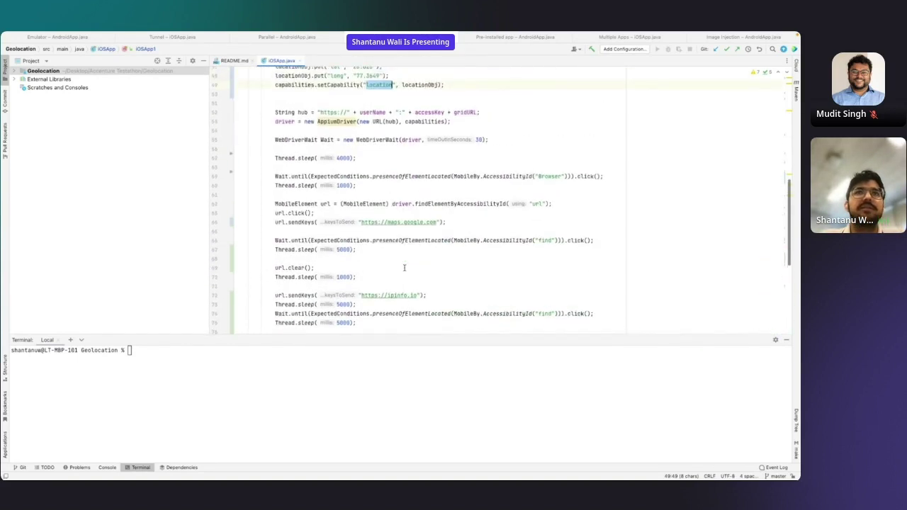
pyautogui.moveTo(425, 202)
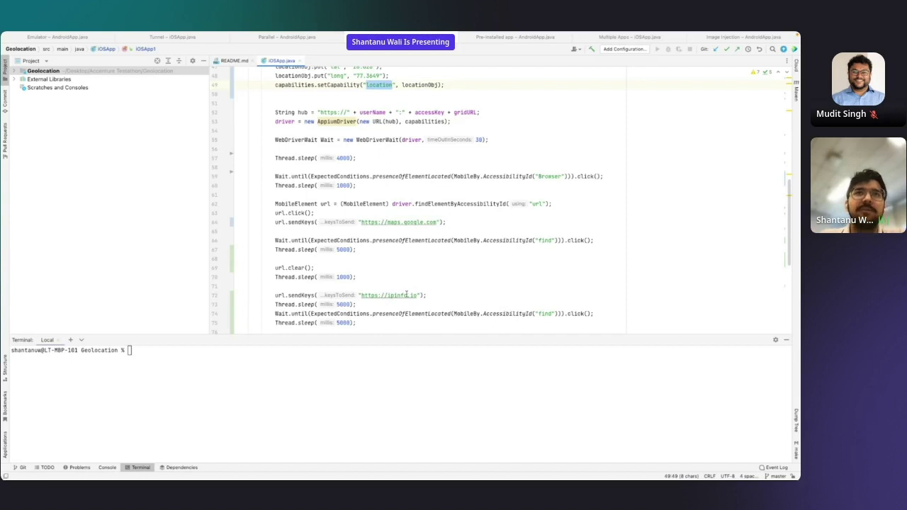
# - Go back over the desired capabilities in iOSApp.java and check the app URL set in the app capability
pyautogui.scroll(-2, 405, 295)
pyautogui.scroll(3, 405, 294)
pyautogui.scroll(8, 406, 293)
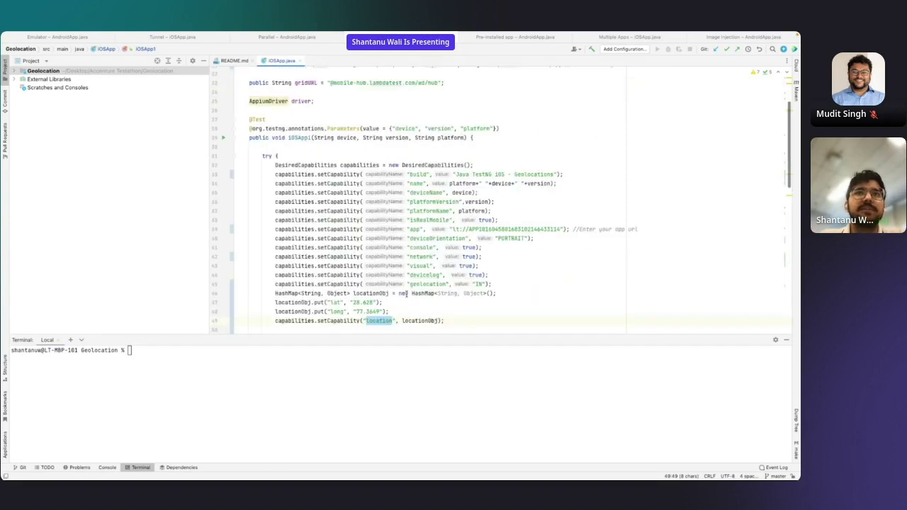
pyautogui.scroll(1, 407, 293)
pyautogui.doubleClick(505, 236)
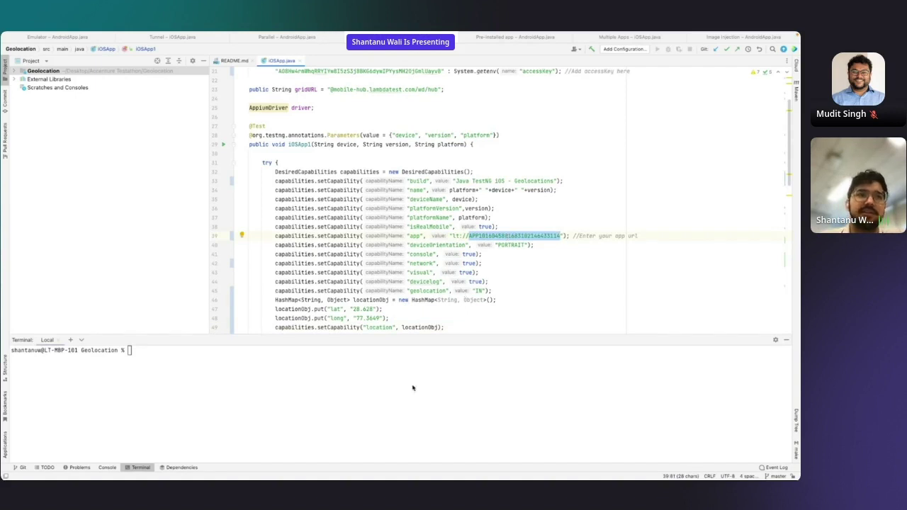
pyautogui.click(439, 254)
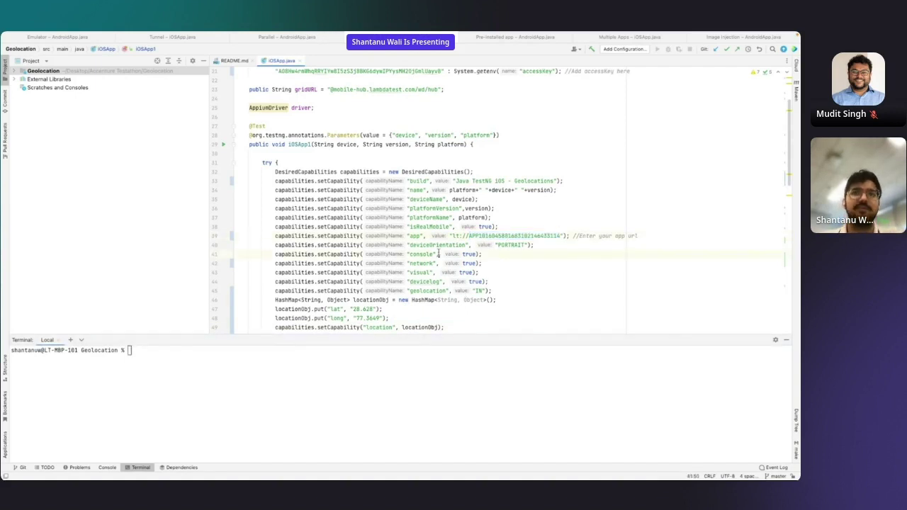
# - Build the Geolocation project in the terminal with mvn clean install
pyautogui.click(375, 385)
pyautogui.write('mv')
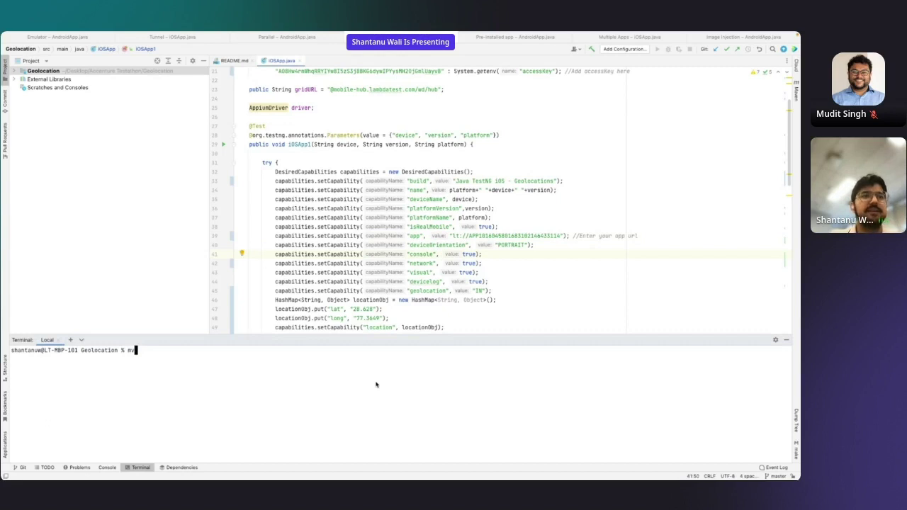
pyautogui.write('n test ')
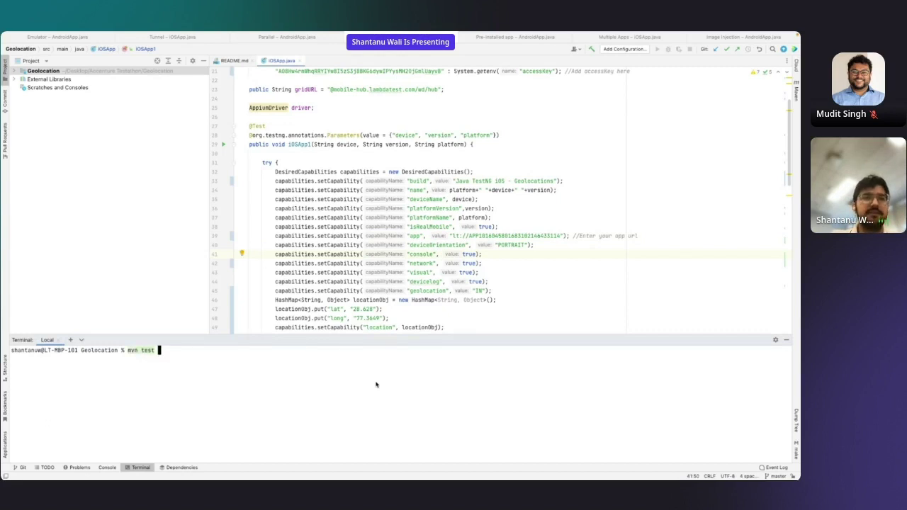
pyautogui.write('-P')
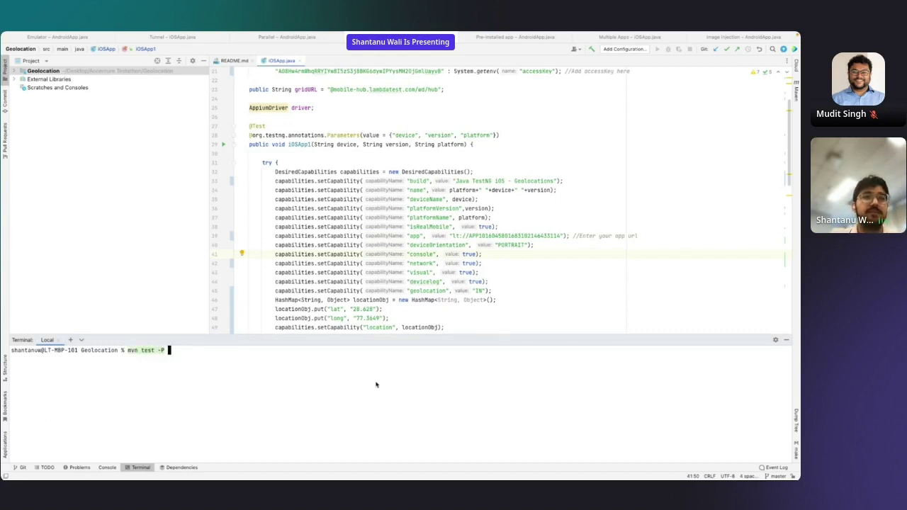
pyautogui.press('BackSpace')
pyautogui.press('BackSpace')
pyautogui.press('BackSpace')
pyautogui.press('BackSpace')
pyautogui.press('BackSpace')
pyautogui.press('BackSpace')
pyautogui.press('BackSpace')
pyautogui.write('cle')
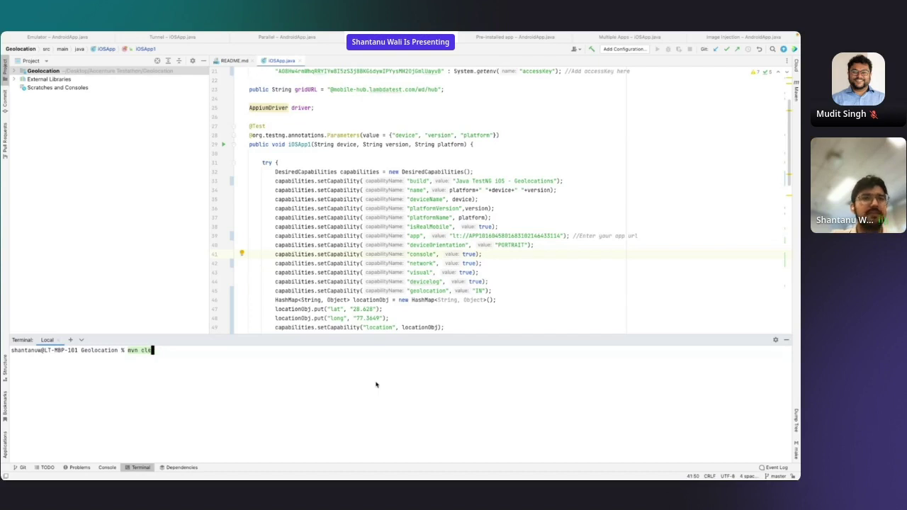
pyautogui.write('an install')
pyautogui.press('Return')
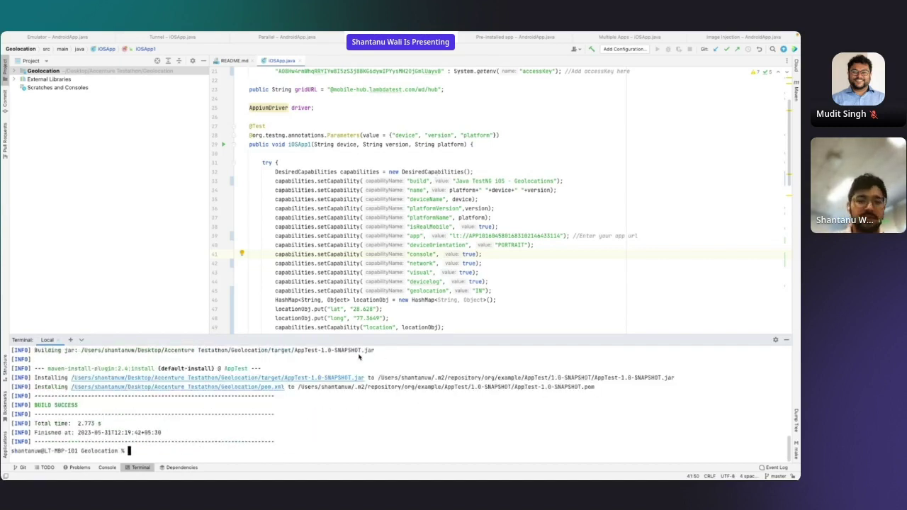
# - Run mvn test -P ios-single in the terminal, checking the profile name against the XML files under src/test/java
pyautogui.write('m')
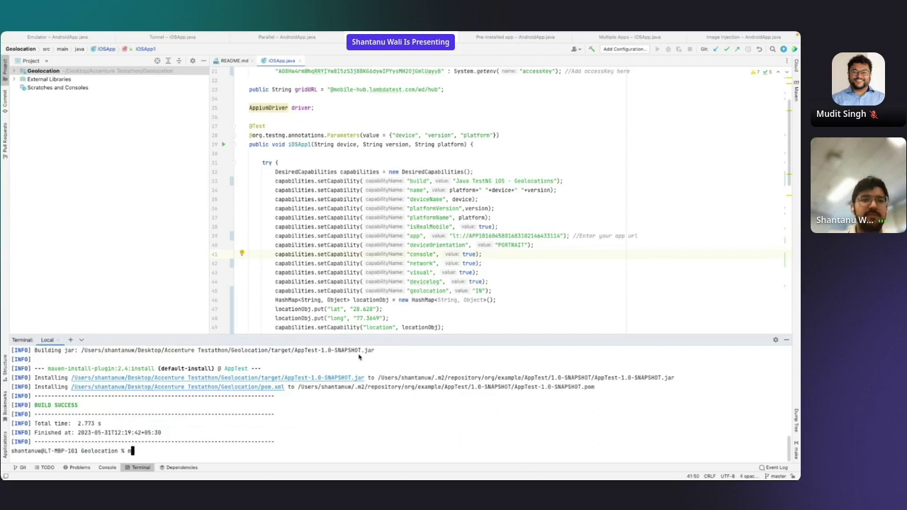
pyautogui.write('vn test -P')
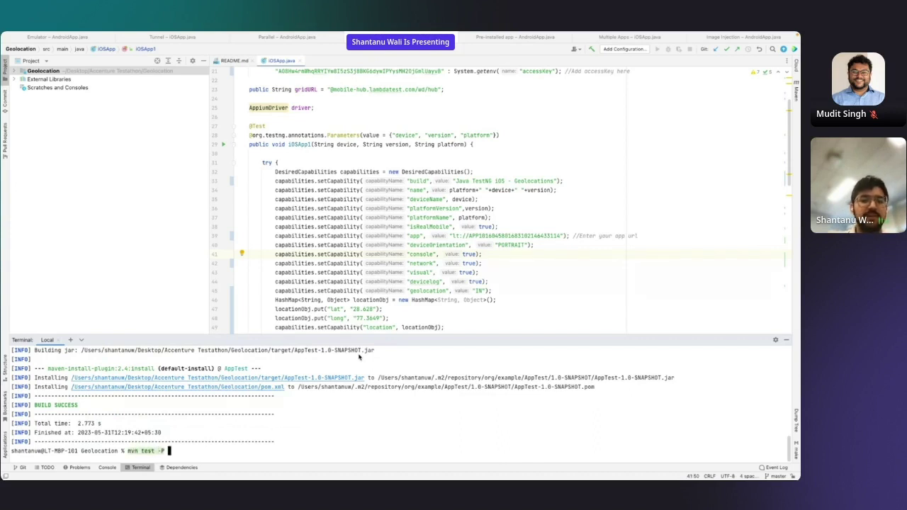
pyautogui.write(' ios')
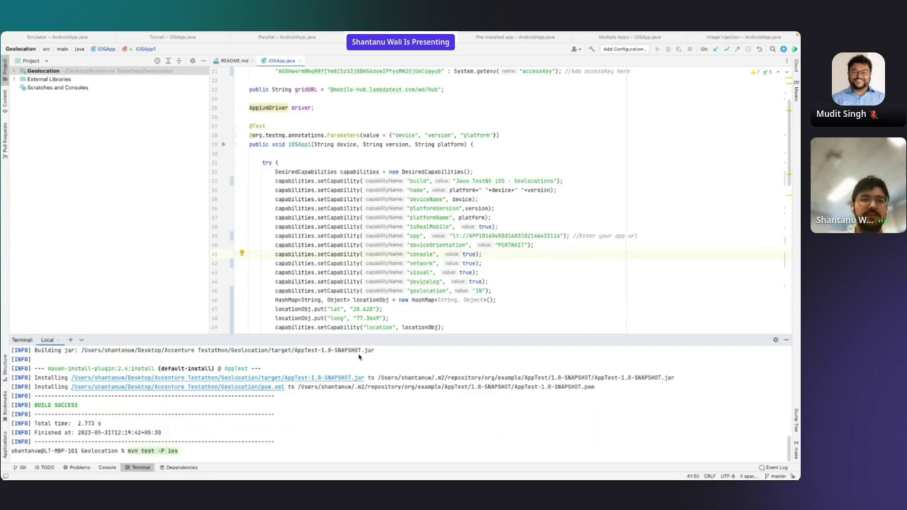
pyautogui.write('-single')
pyautogui.click(28, 94)
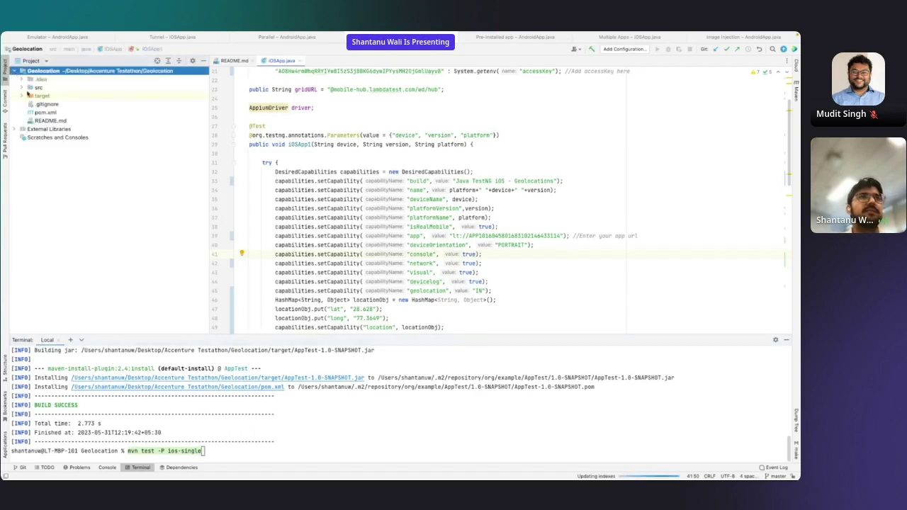
pyautogui.click(22, 88)
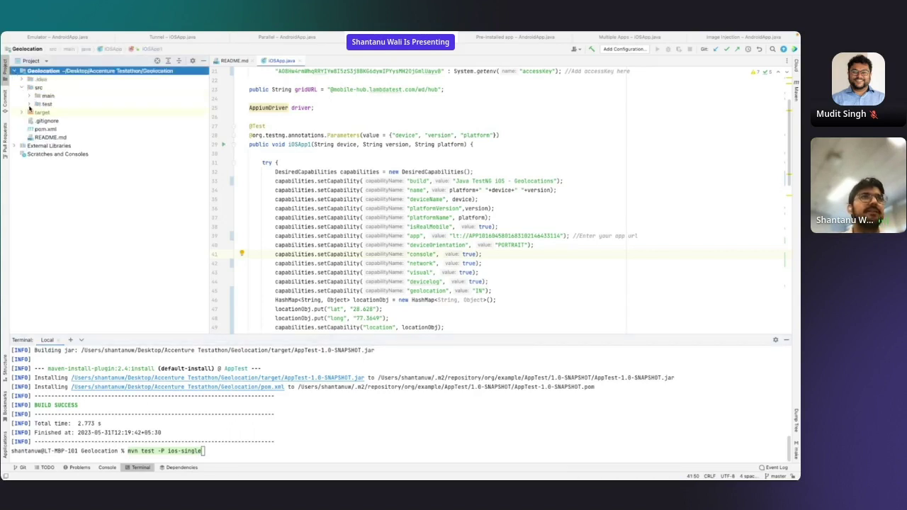
pyautogui.click(29, 104)
pyautogui.click(29, 95)
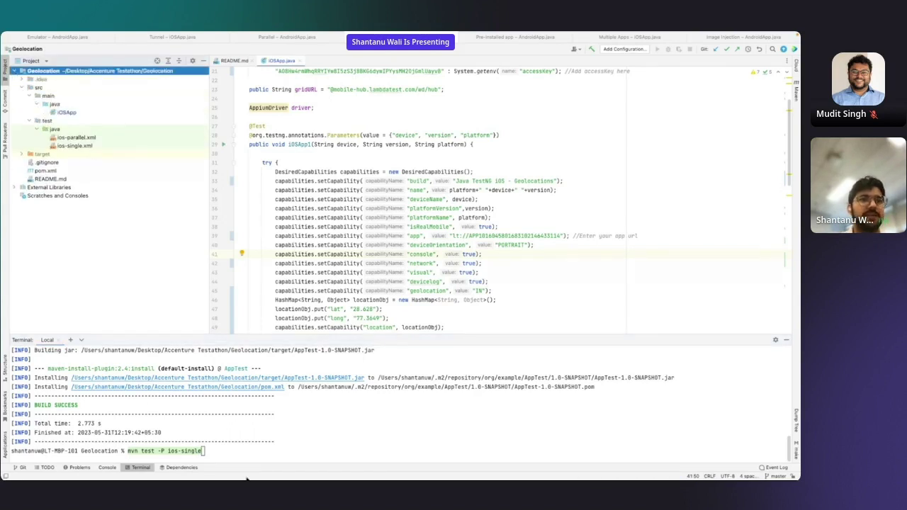
pyautogui.click(231, 457)
pyautogui.press('Return')
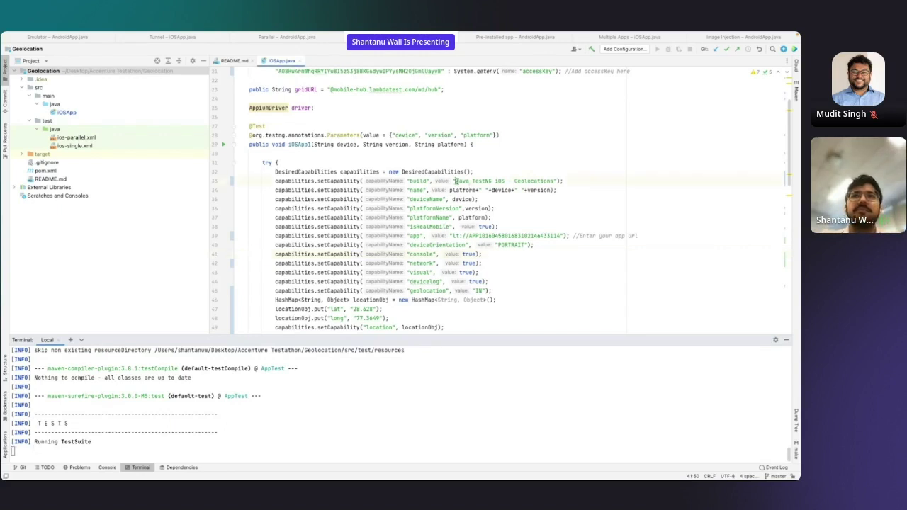
# - Check the build name in iOSApp.java, switch to LambdaTest in the browser and refresh the App Automation build list
pyautogui.moveTo(455, 181); pyautogui.dragTo(554, 182)
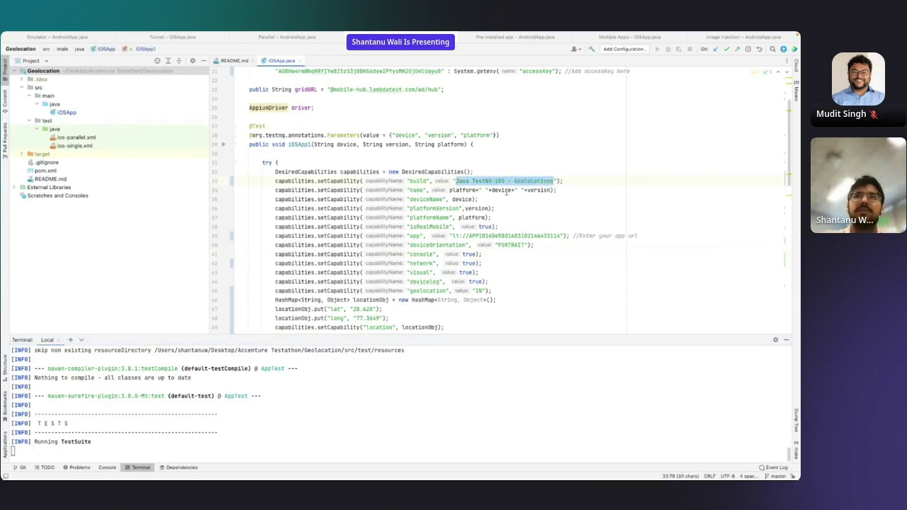
pyautogui.press('super+Tab')
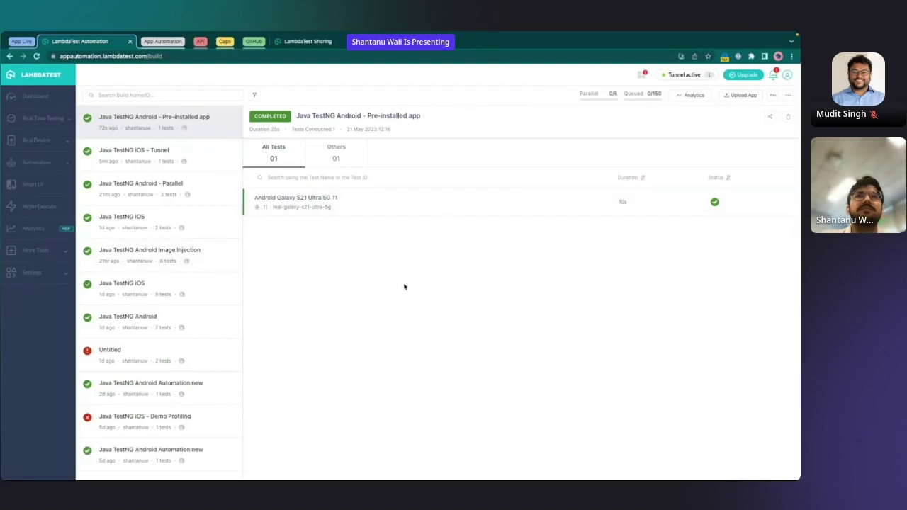
pyautogui.press('super+Tab')
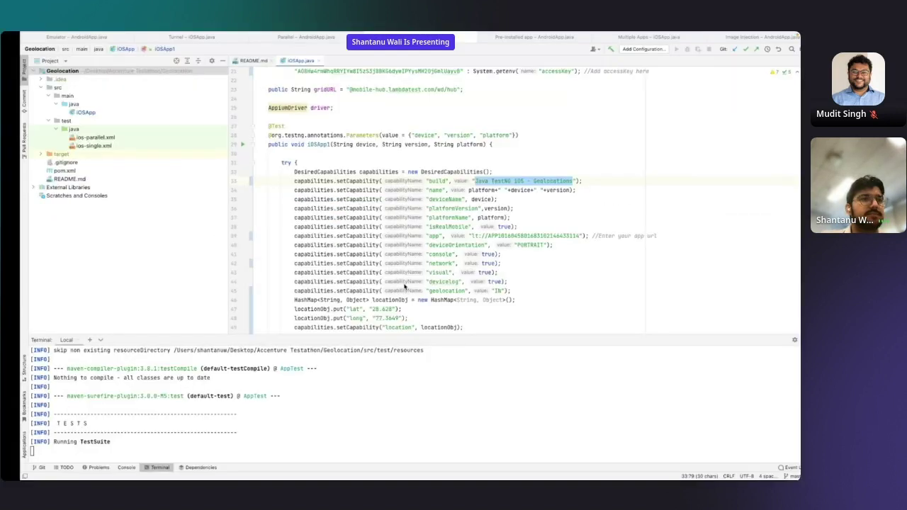
pyautogui.press('super+Tab')
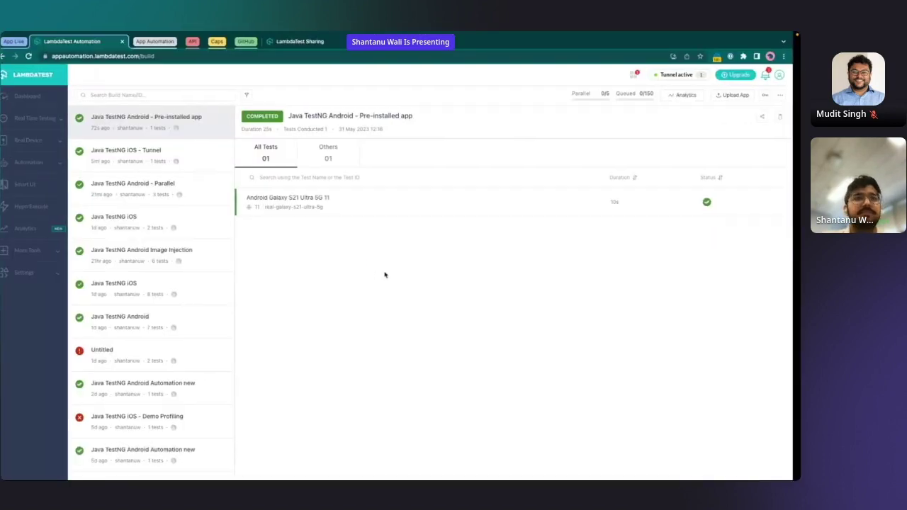
pyautogui.press('super+Tab')
pyautogui.press('super+Tab')
pyautogui.press('super+r')
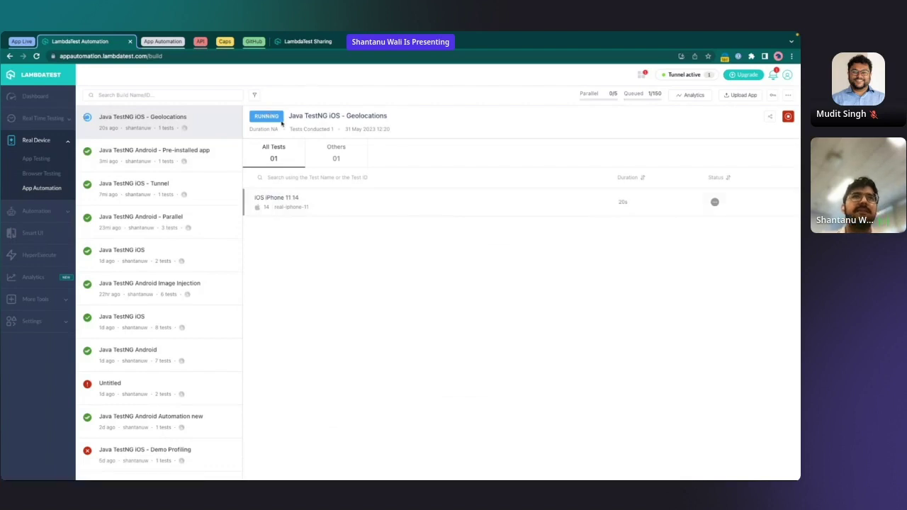
# - Open the iOS iPhone 11 14 test of the Java TestNG iOS - Geolocations build and check its device and OS
pyautogui.click(357, 214)
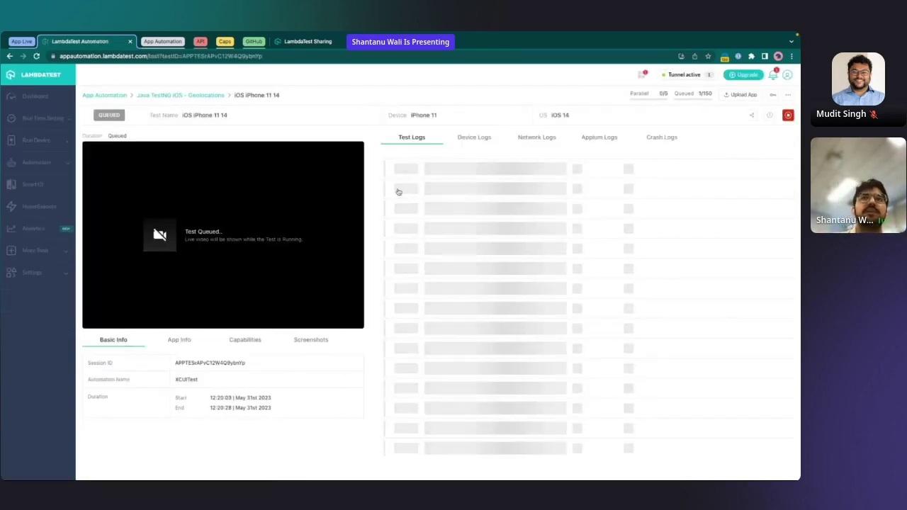
pyautogui.moveTo(521, 115); pyautogui.dragTo(590, 115)
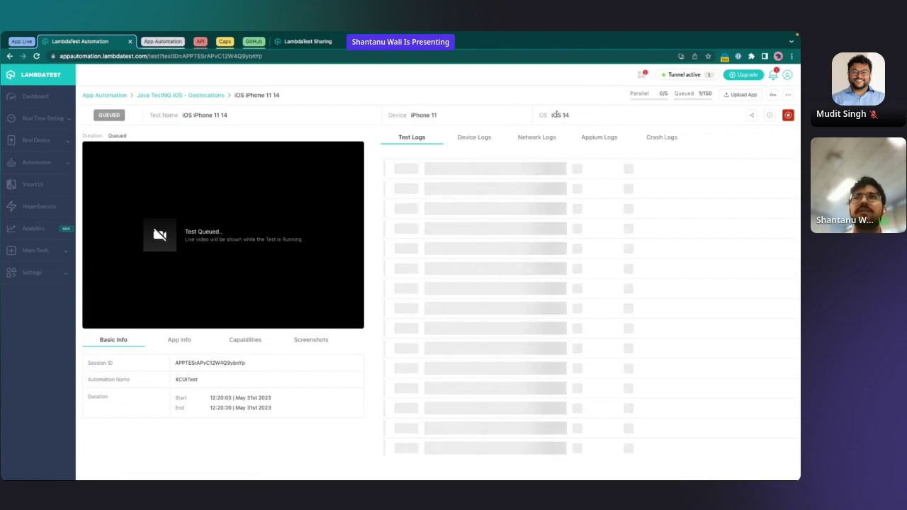
pyautogui.click(590, 115)
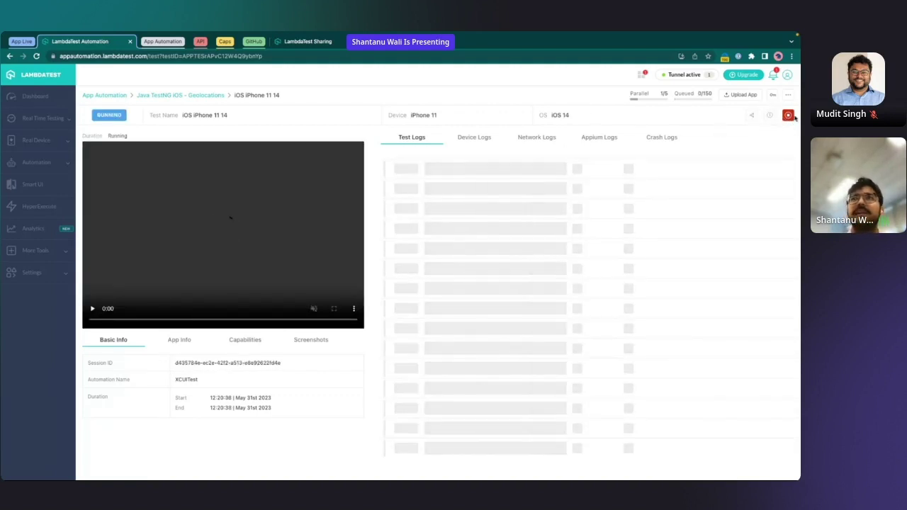
# - View the test's meta data, check its session ID and the other details, and close the dialog
pyautogui.click(770, 116)
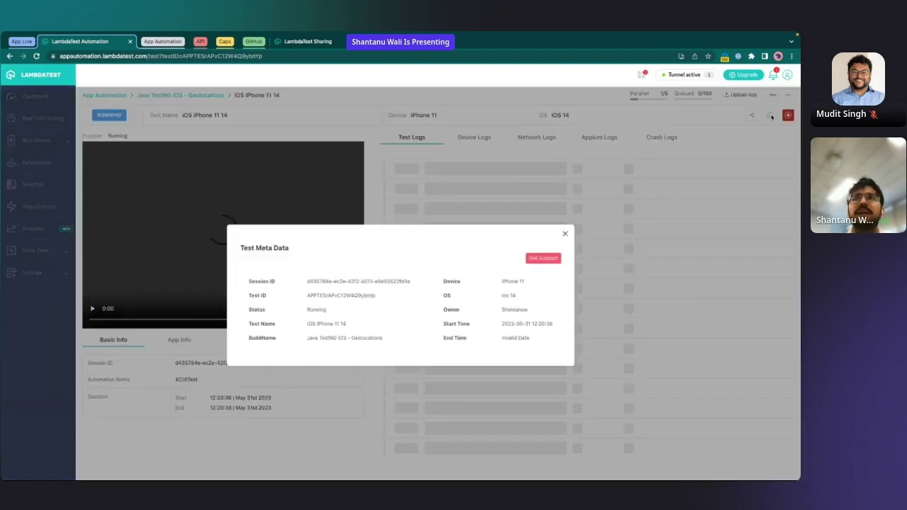
pyautogui.tripleClick(307, 281)
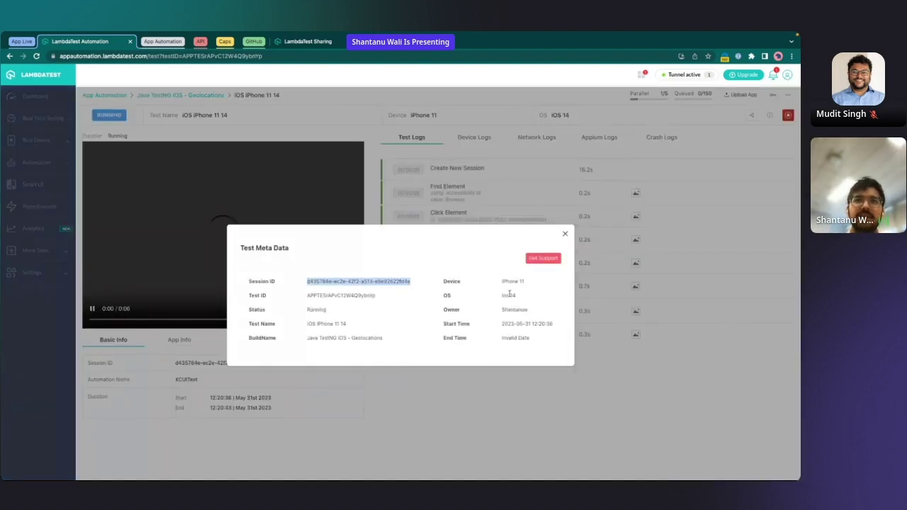
pyautogui.click(514, 351)
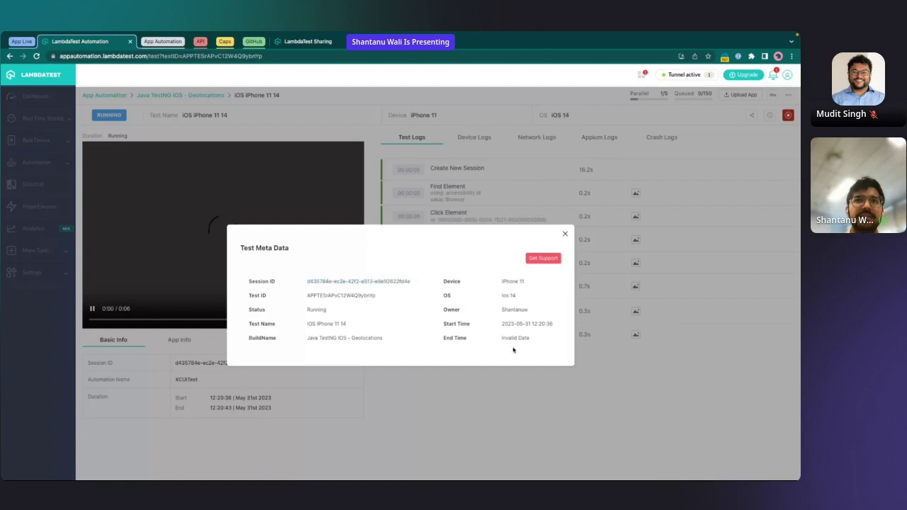
pyautogui.click(565, 234)
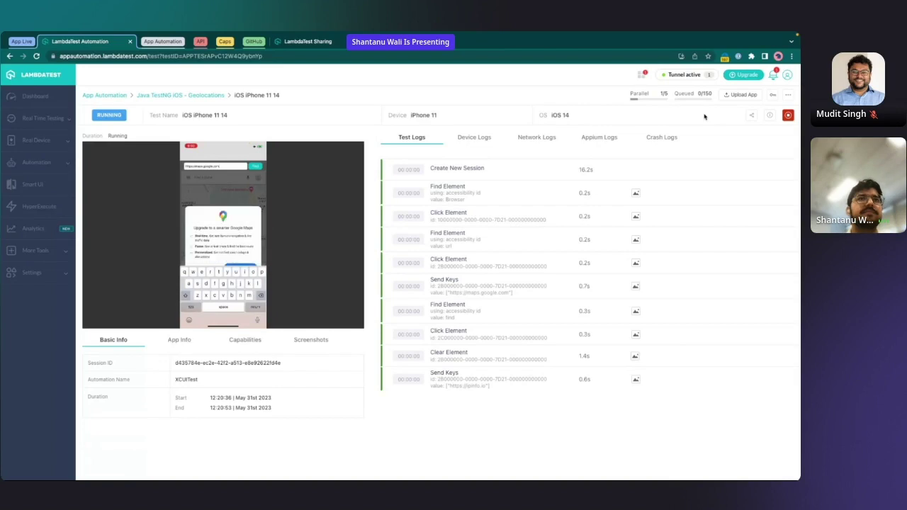
# - Examine the geolocation and location entries in the test's desired capabilities
pyautogui.moveTo(260, 210)
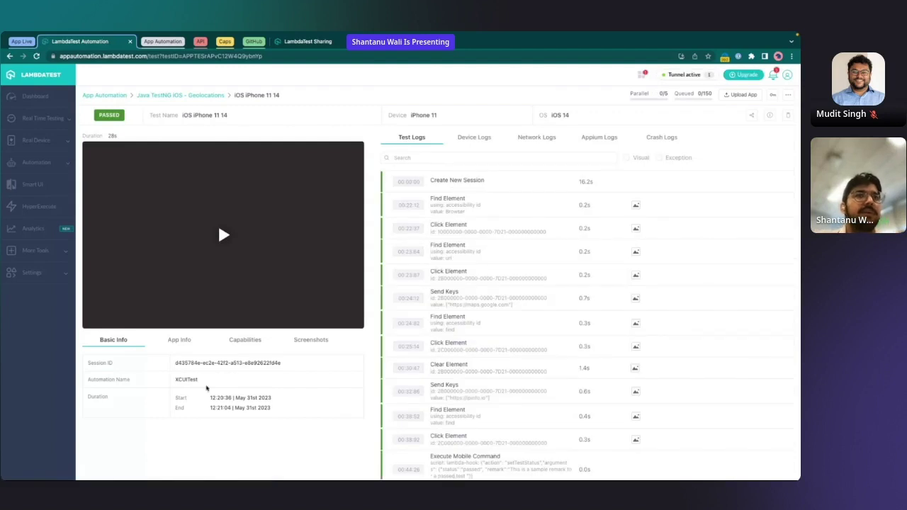
pyautogui.click(244, 339)
pyautogui.scroll(-1, 228, 362)
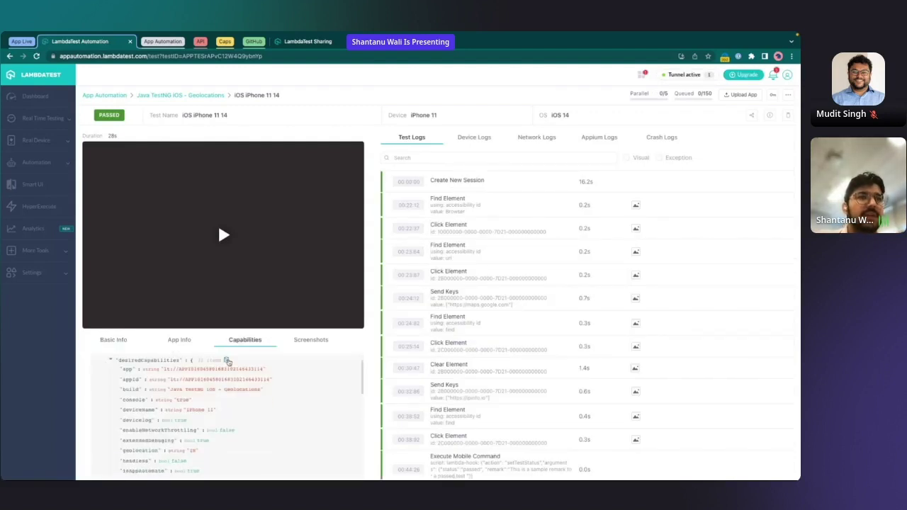
pyautogui.scroll(-3, 227, 362)
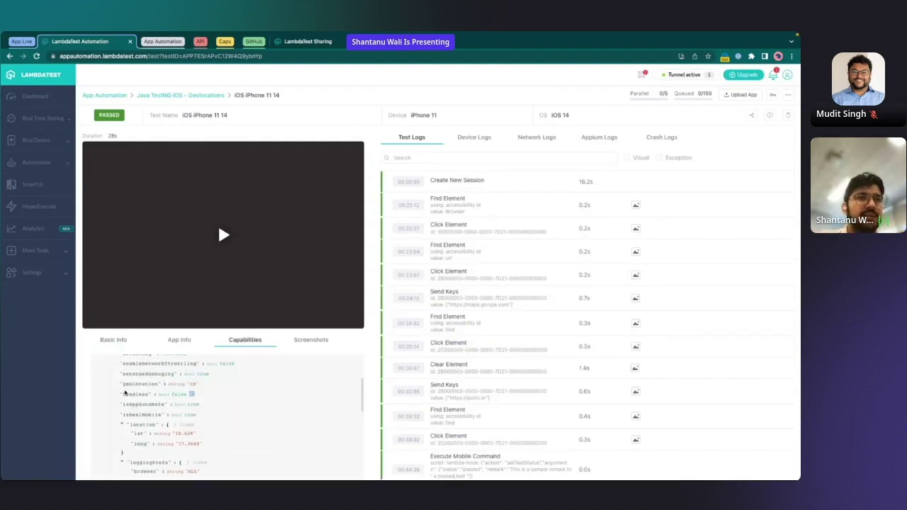
pyautogui.scroll(-3, 124, 392)
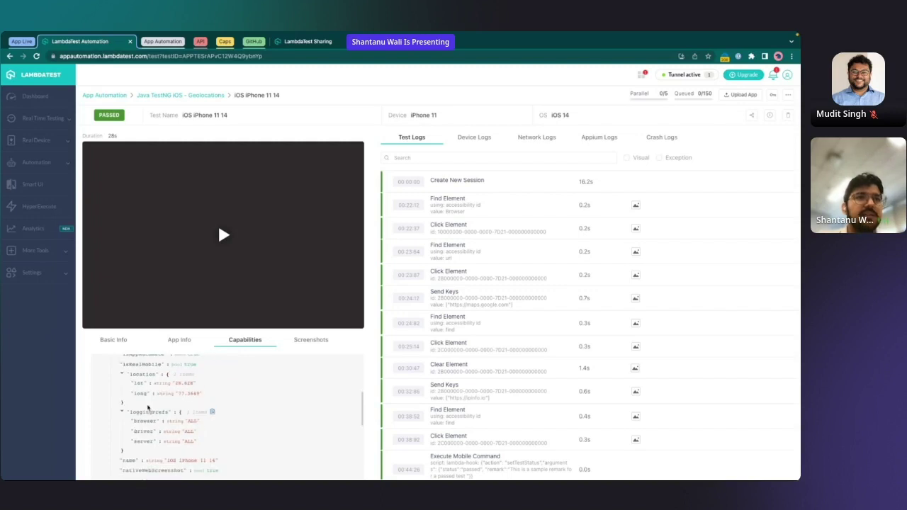
# - Play the test's recorded video and compare the visited pages with the location and geolocation capabilities
pyautogui.click(212, 250)
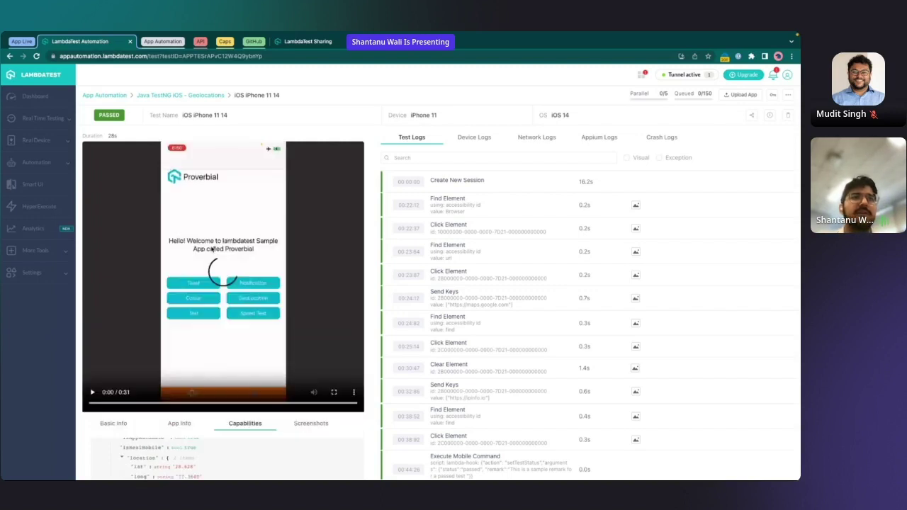
pyautogui.click(149, 352)
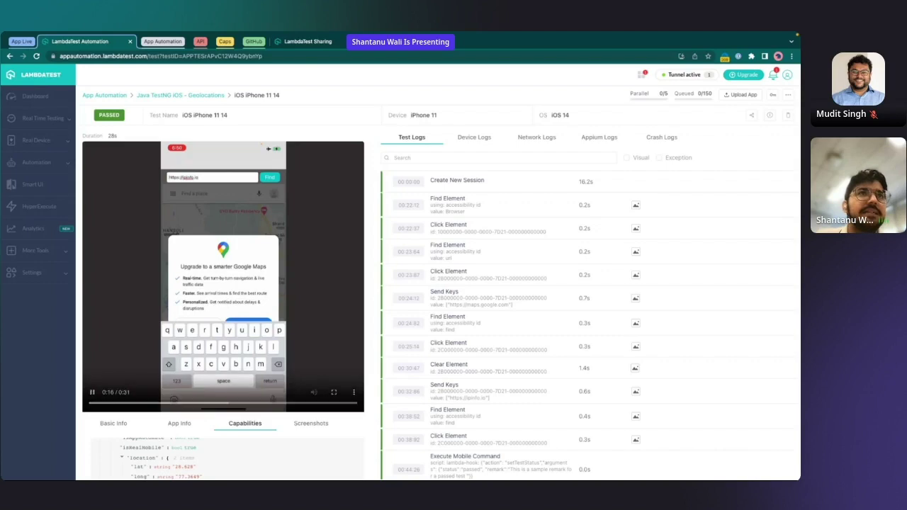
pyautogui.scroll(-1, 189, 453)
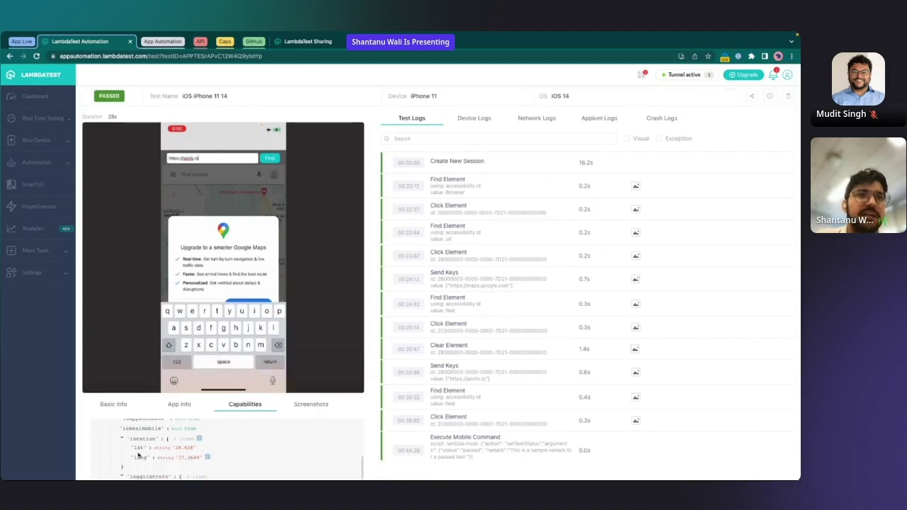
pyautogui.scroll(1, 190, 453)
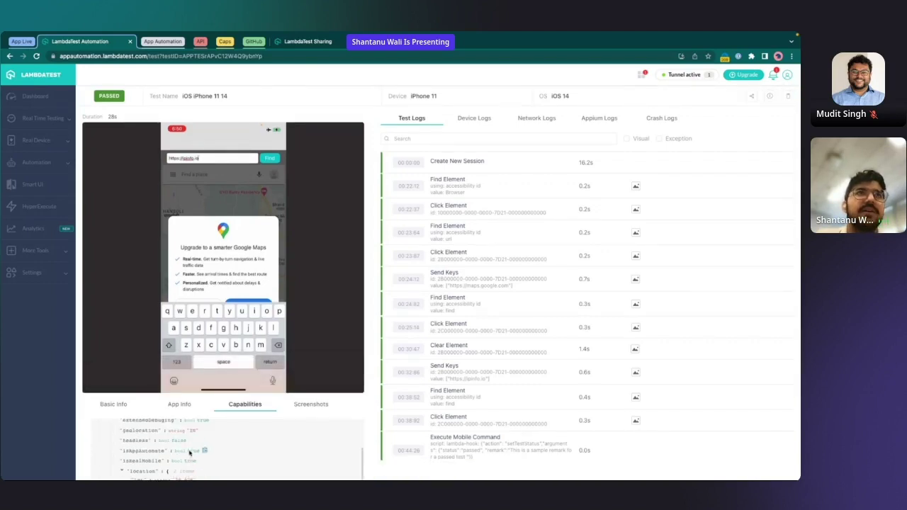
# - Pause the test video on the ipinfo.io page, check it against the geolocation and location capabilities, and return to the builds list
pyautogui.scroll(1, 243, 236)
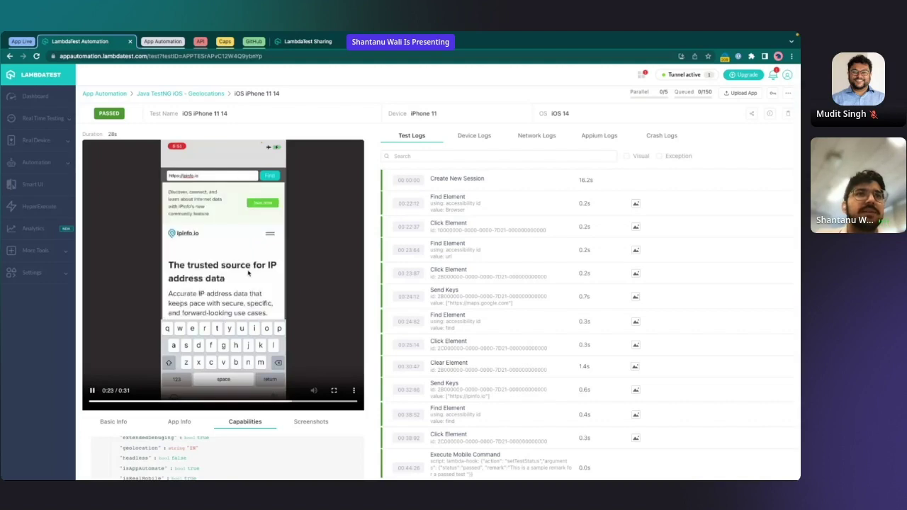
pyautogui.click(245, 221)
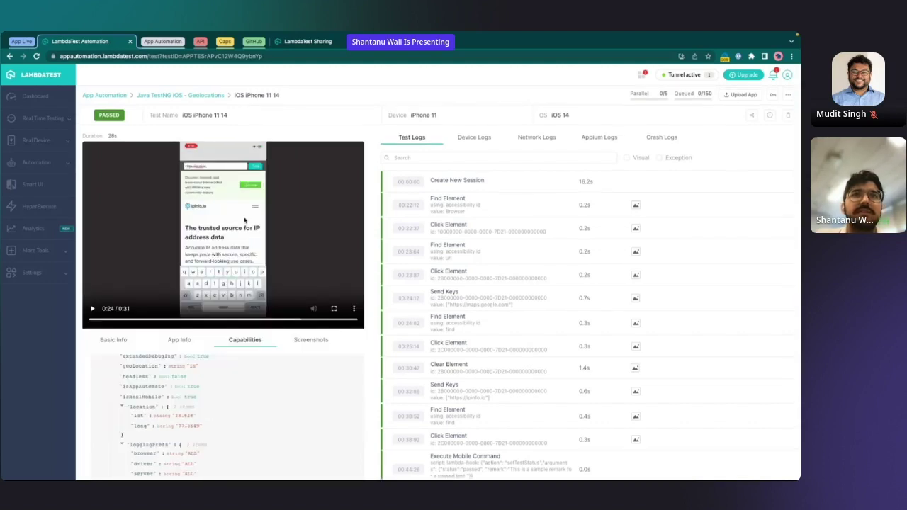
pyautogui.scroll(-1, 318, 420)
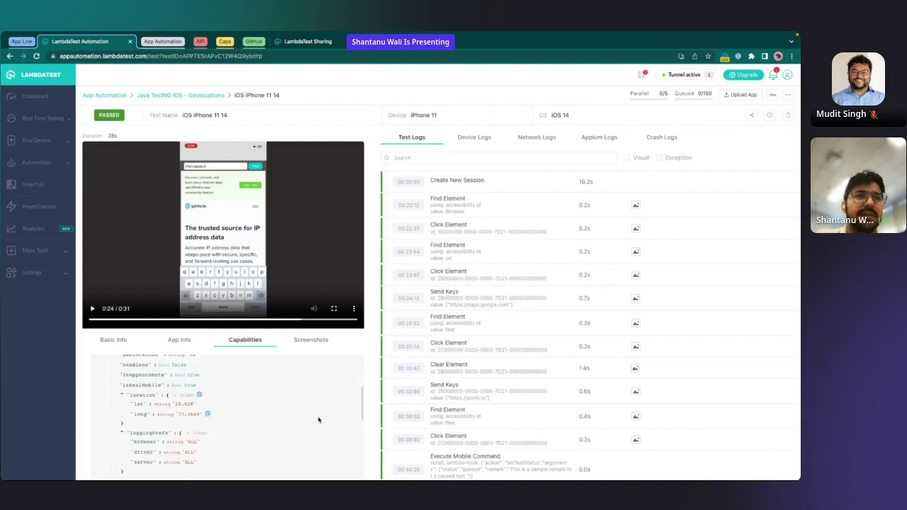
pyautogui.scroll(4, 318, 420)
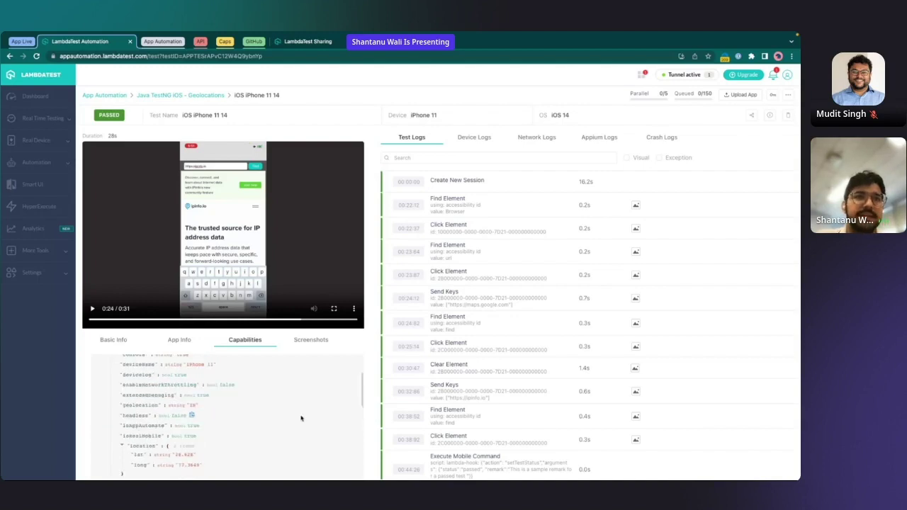
pyautogui.click(284, 280)
pyautogui.click(289, 279)
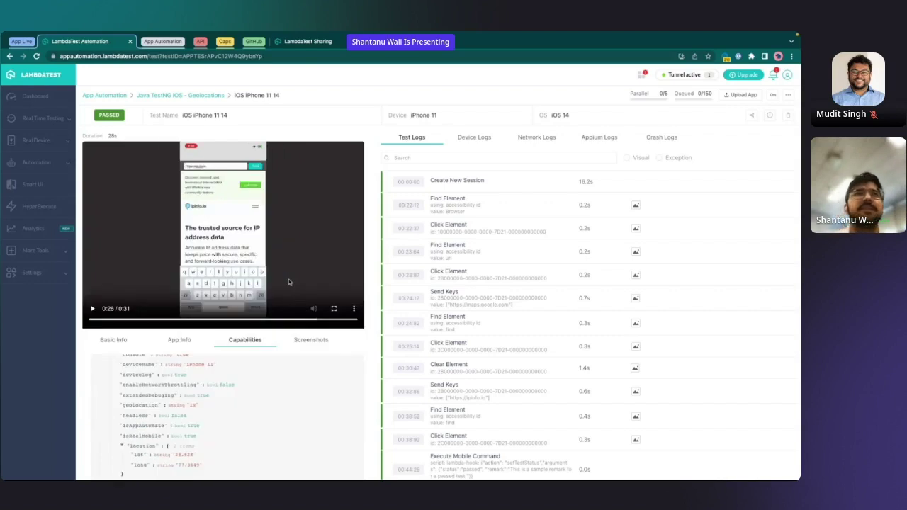
pyautogui.click(113, 95)
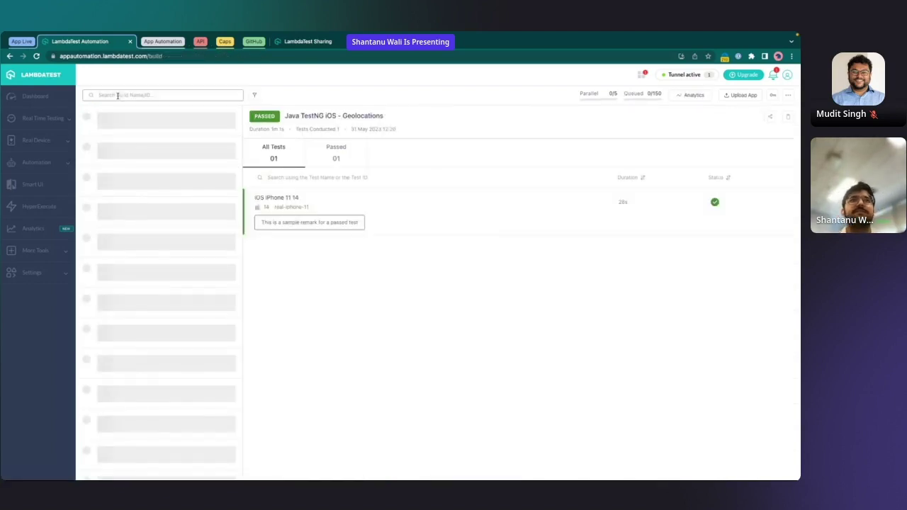
# - Switch to IntelliJ IDEA, open the Image Injection project and examine the app URL capability in AndroidApp.java
pyautogui.hotkey('ctrl', 'Left')
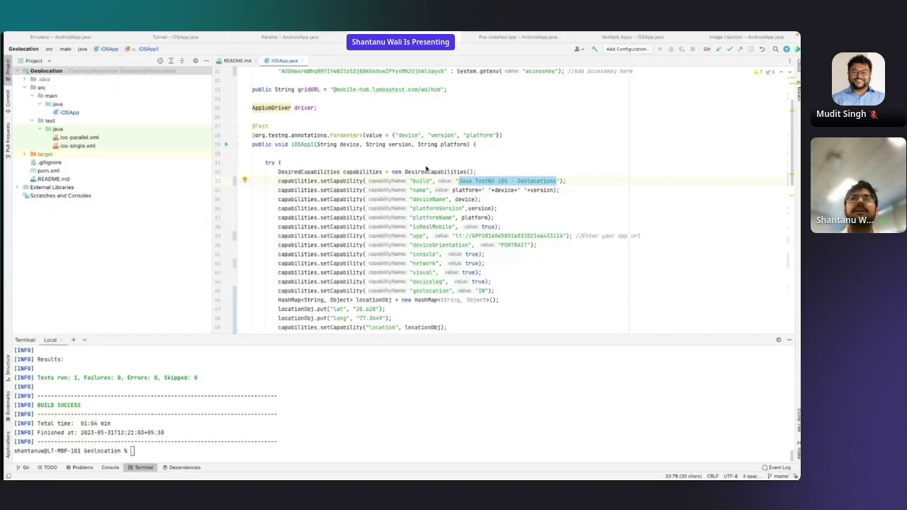
pyautogui.click(709, 41)
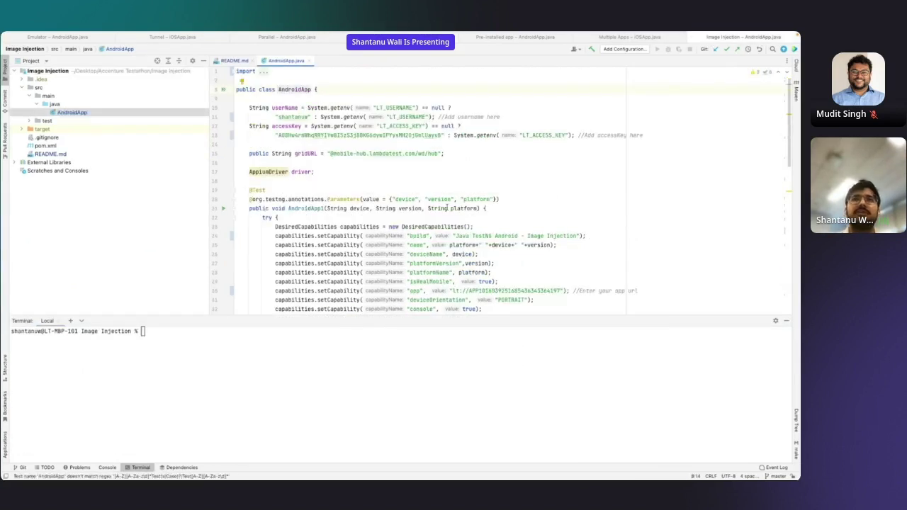
pyautogui.click(403, 199)
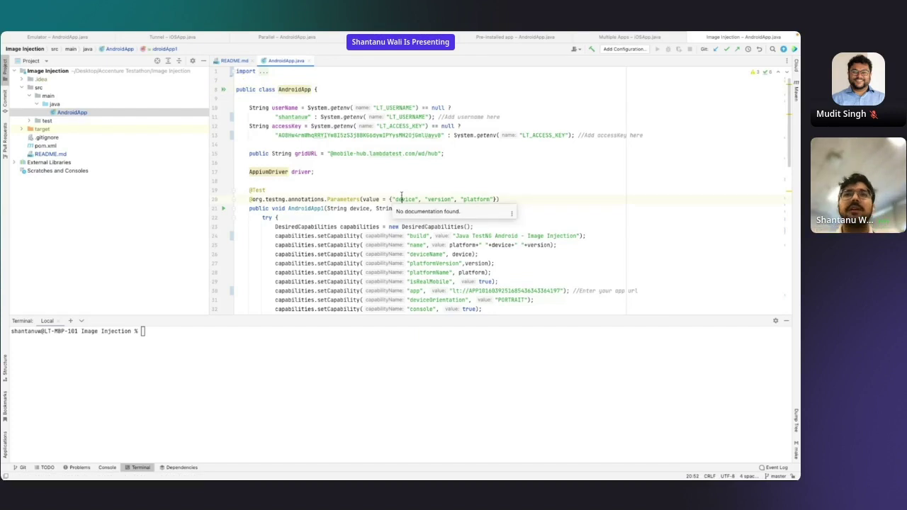
pyautogui.scroll(-2, 401, 195)
pyautogui.scroll(-3, 401, 195)
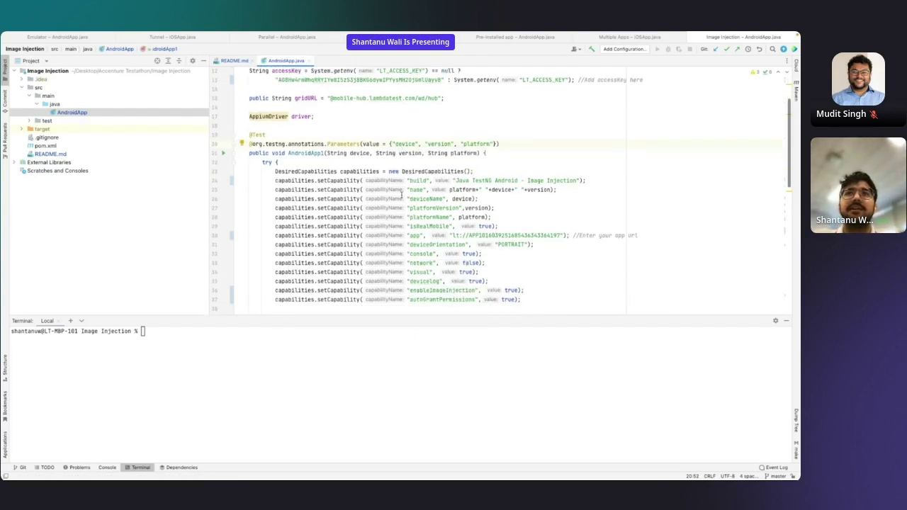
pyautogui.scroll(-5, 418, 196)
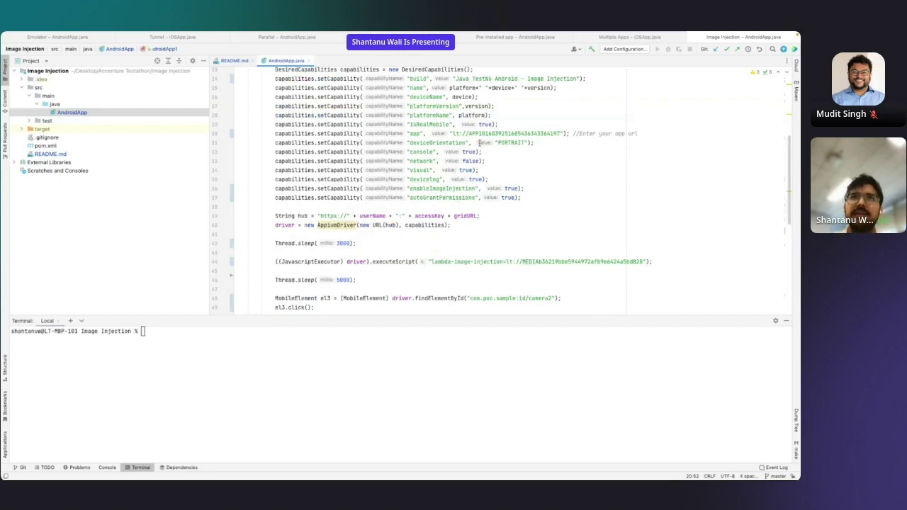
pyautogui.moveTo(452, 134); pyautogui.dragTo(561, 134)
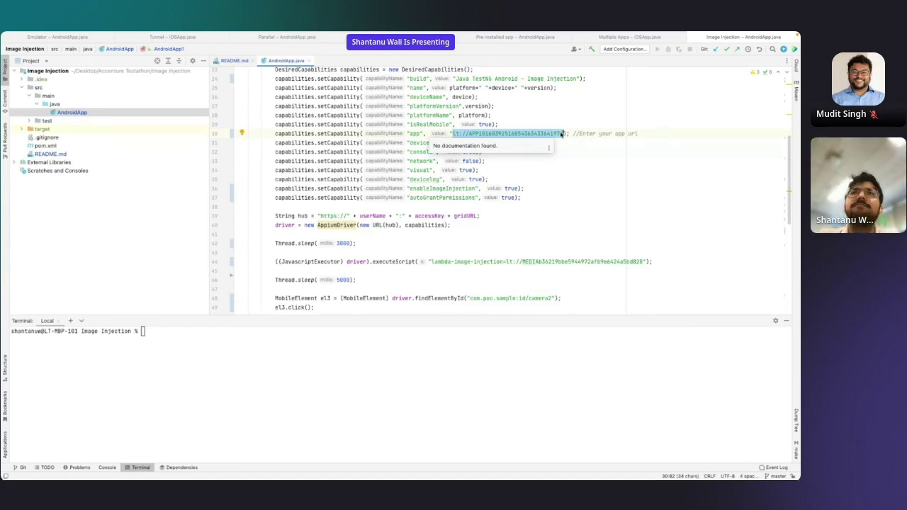
pyautogui.click(542, 126)
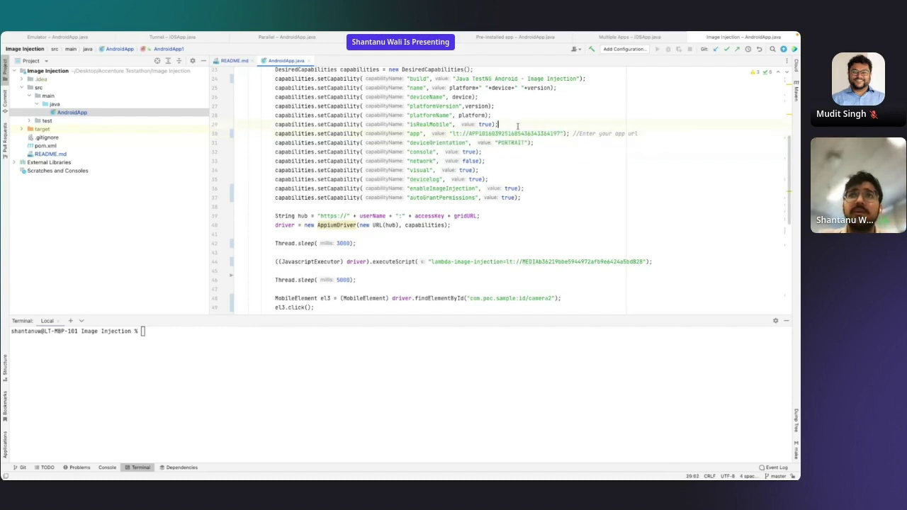
# - Review the desired capabilities of the Android image injection test and highlight the enableImageInjection line
pyautogui.scroll(-2, 517, 126)
pyautogui.scroll(7, 527, 186)
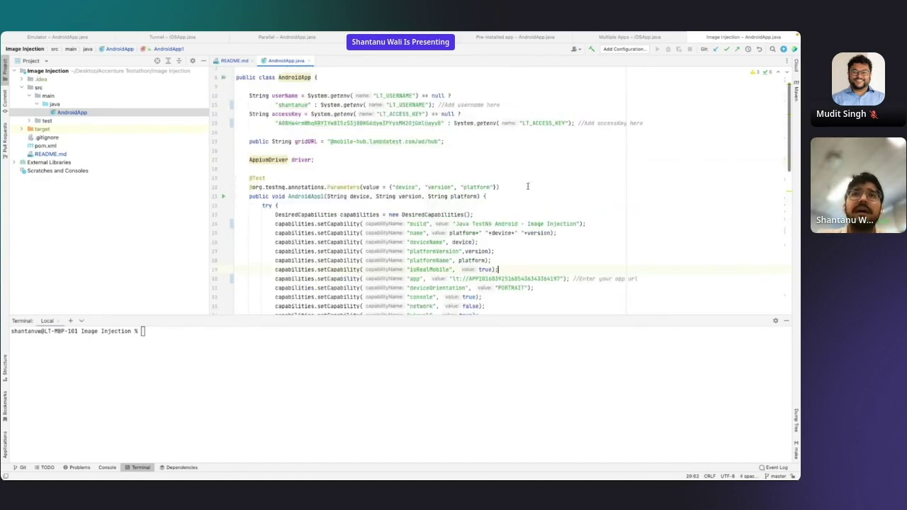
pyautogui.scroll(-3, 527, 186)
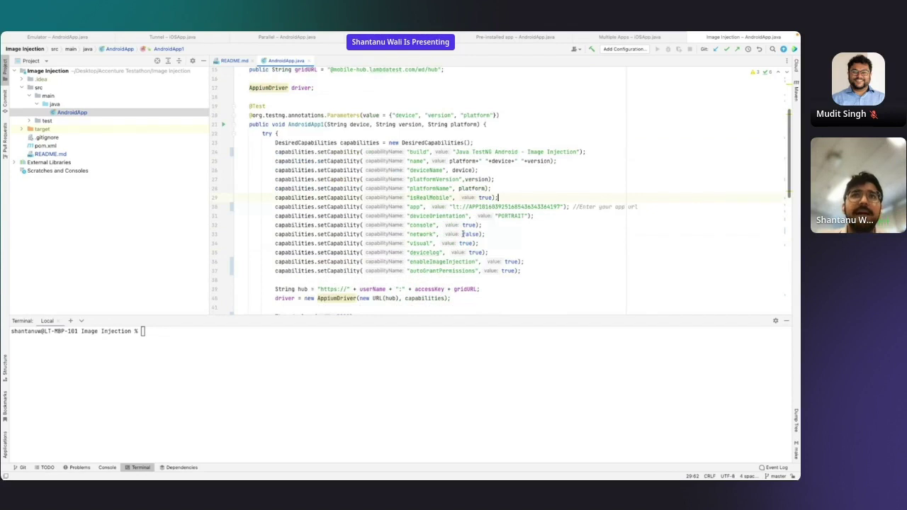
pyautogui.scroll(-3, 463, 234)
pyautogui.moveTo(408, 232); pyautogui.dragTo(476, 232)
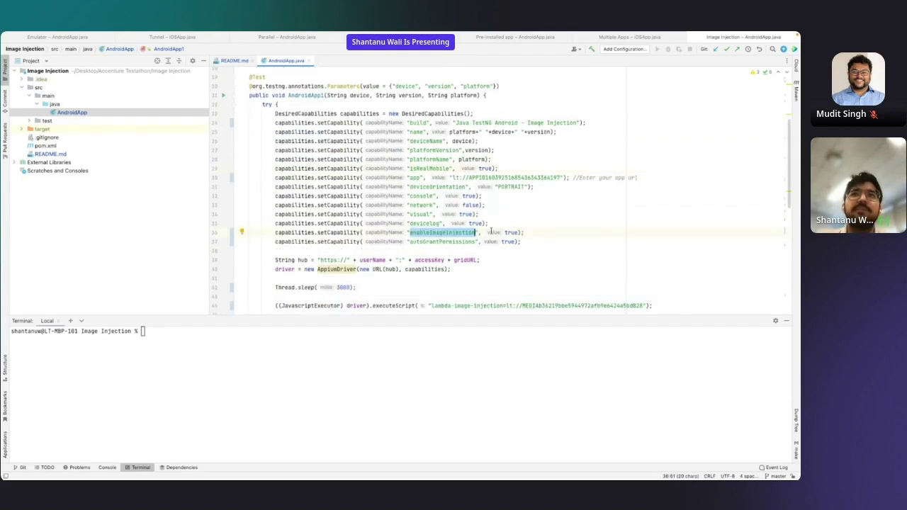
pyautogui.click(515, 232)
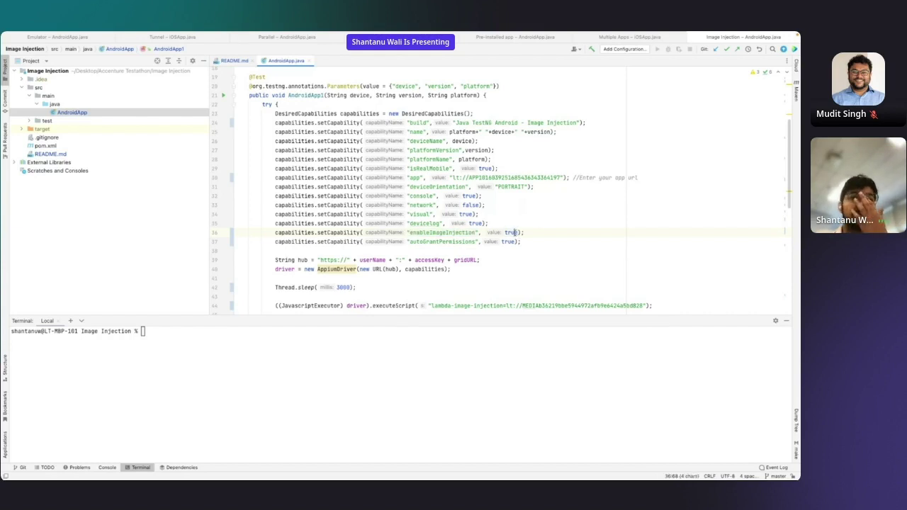
pyautogui.doubleClick(460, 232)
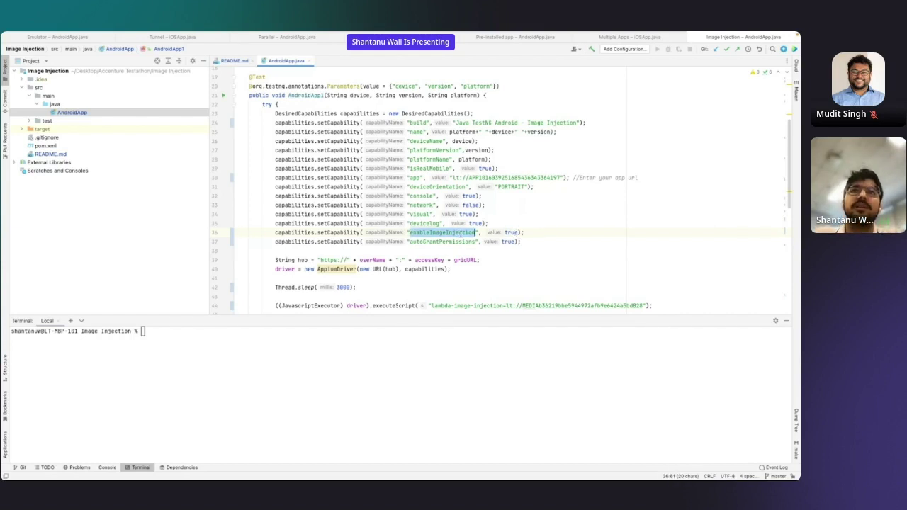
pyautogui.moveTo(528, 233); pyautogui.dragTo(279, 232)
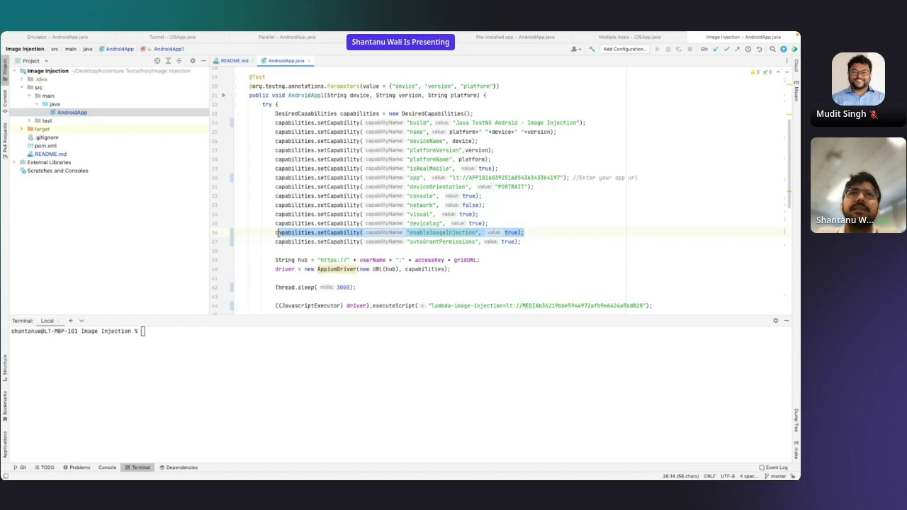
# - Examine the media ID in the lambda-image-injection script call and compare it with the app URL capability
pyautogui.click(568, 178)
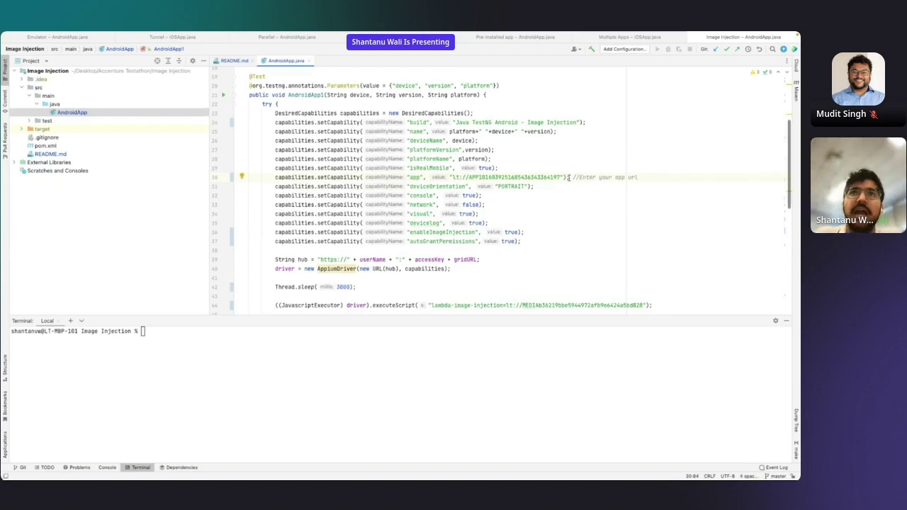
pyautogui.scroll(-3, 568, 178)
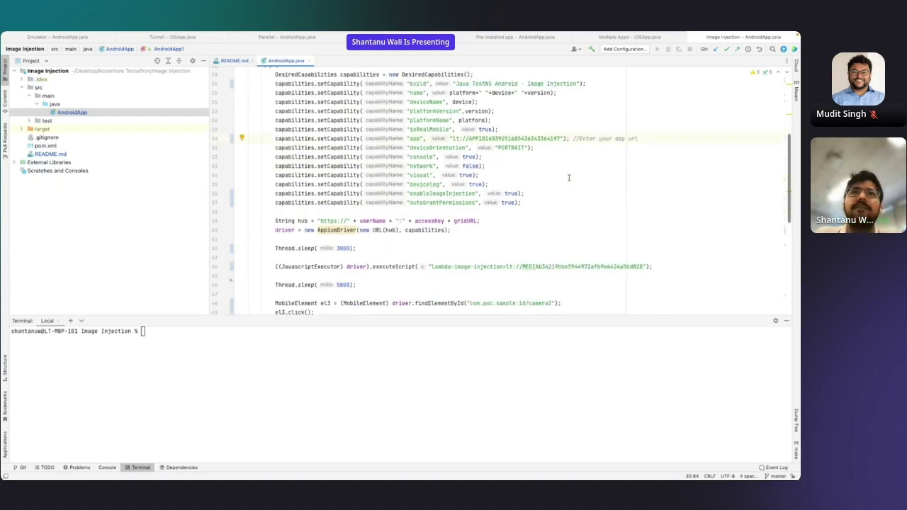
pyautogui.doubleClick(543, 261)
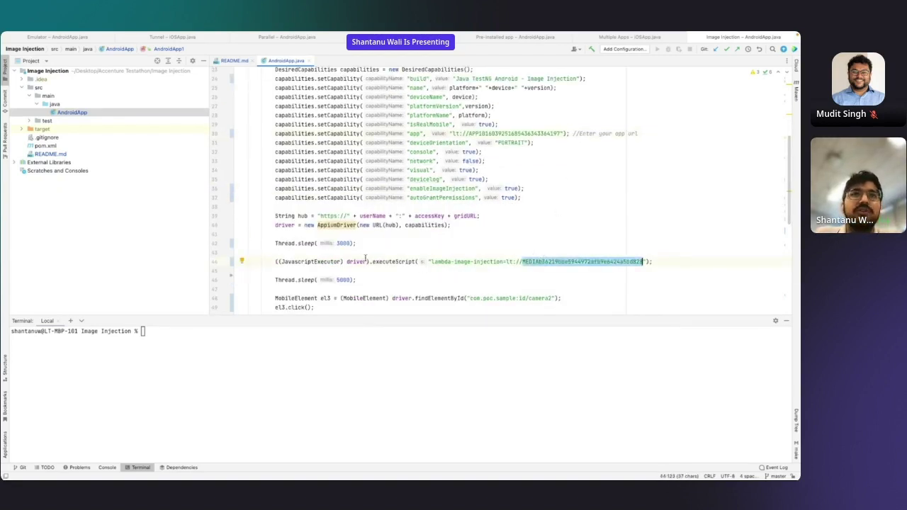
pyautogui.moveTo(398, 262)
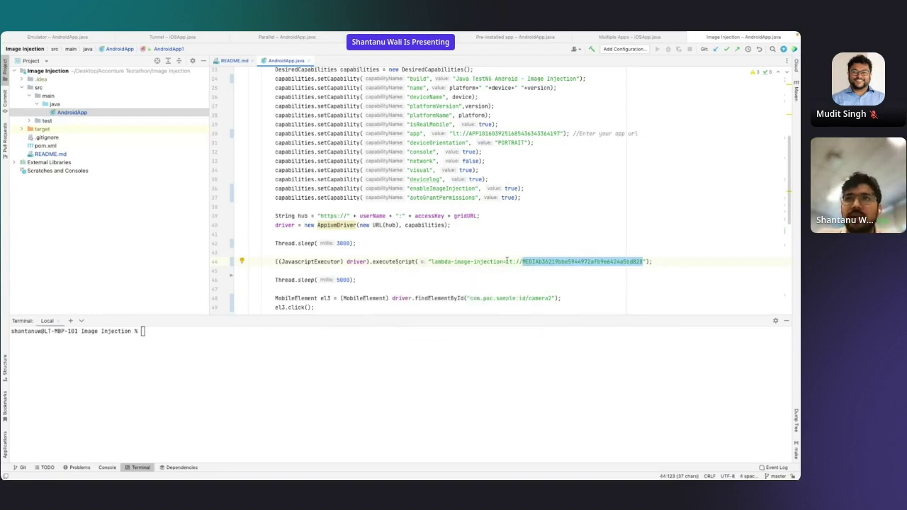
pyautogui.click(572, 252)
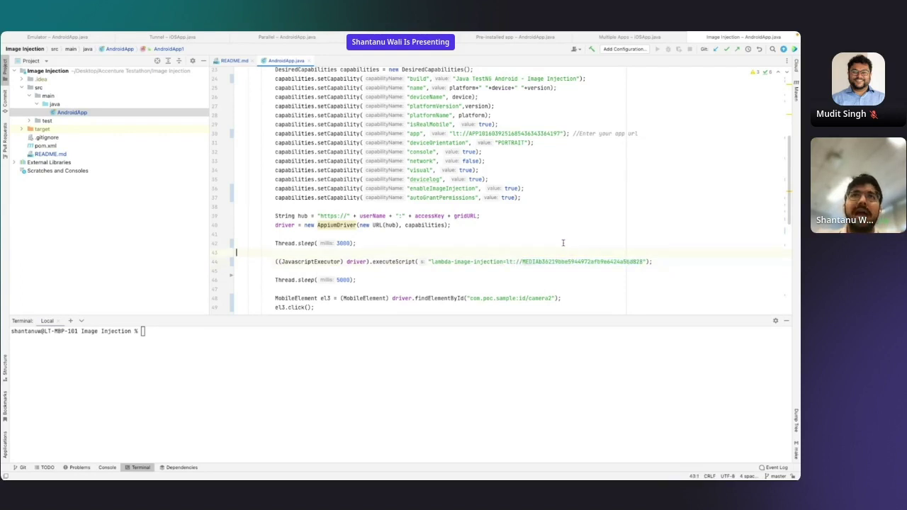
pyautogui.moveTo(452, 133); pyautogui.dragTo(560, 135)
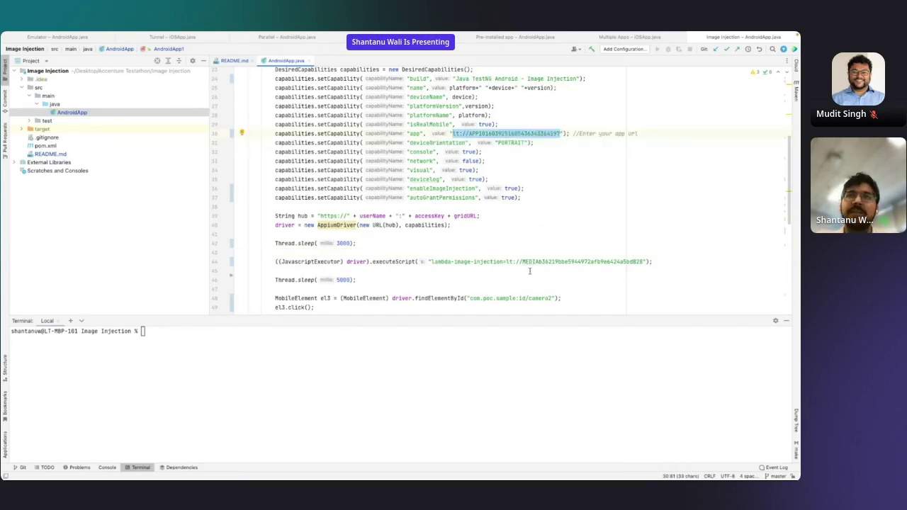
# - Switch to Postman, open the Upload media request's form-data body and remove image.jpeg from media_file
pyautogui.hotkey('ctrl', 'Left')
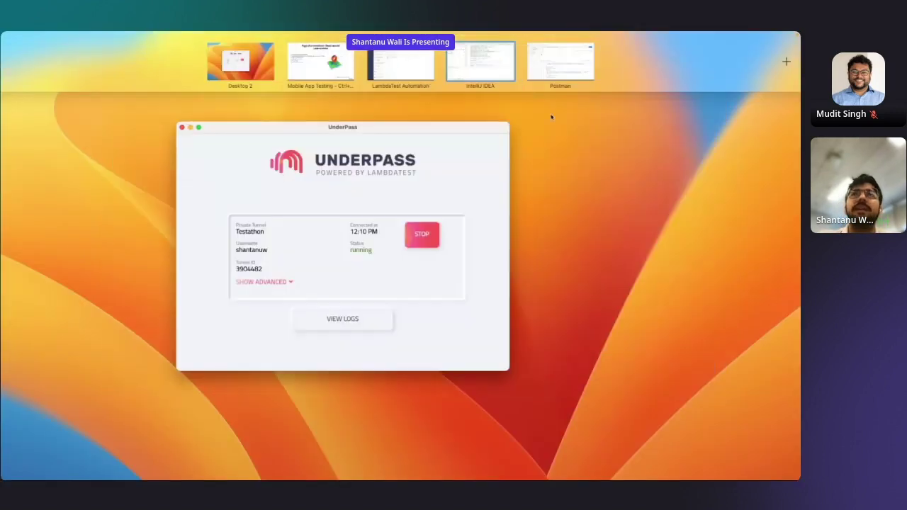
pyautogui.click(560, 62)
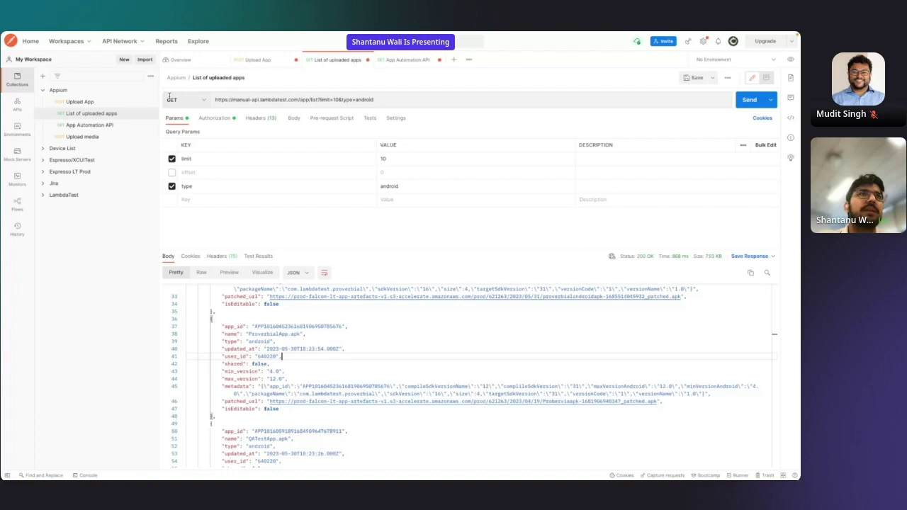
pyautogui.click(82, 137)
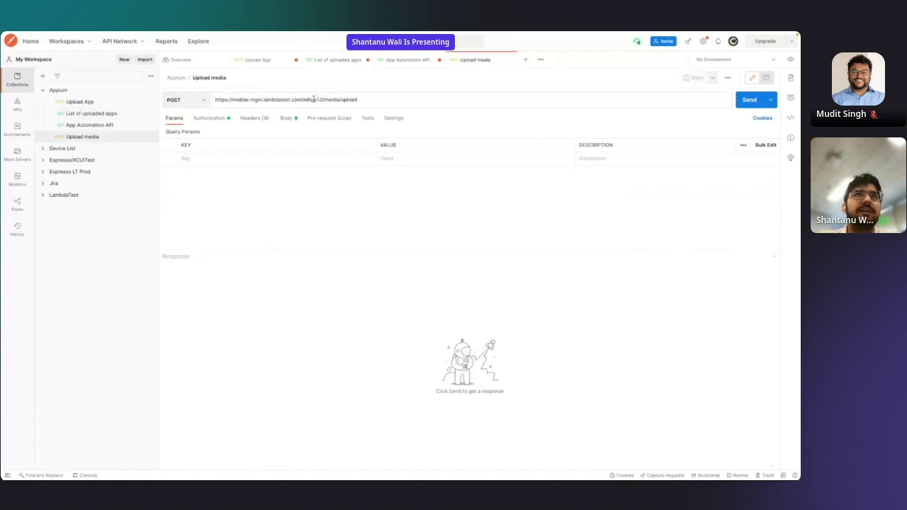
pyautogui.click(287, 117)
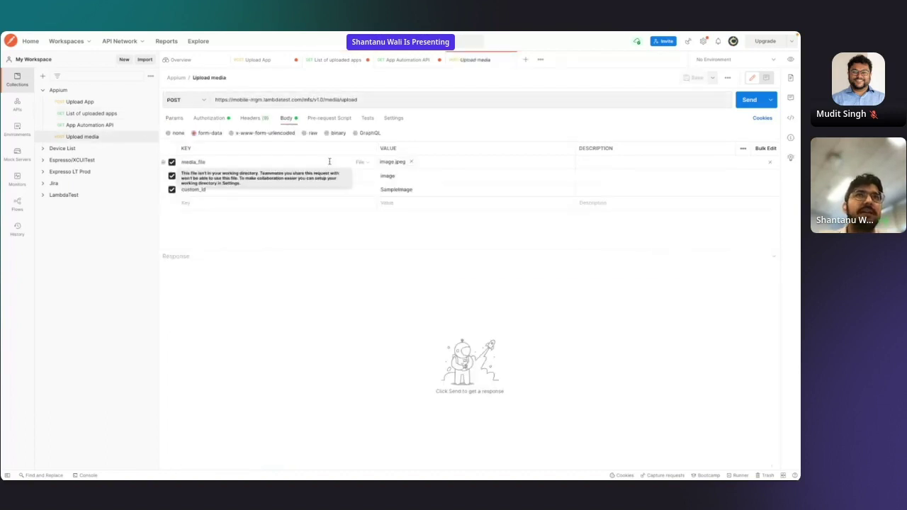
pyautogui.click(412, 162)
pyautogui.click(398, 162)
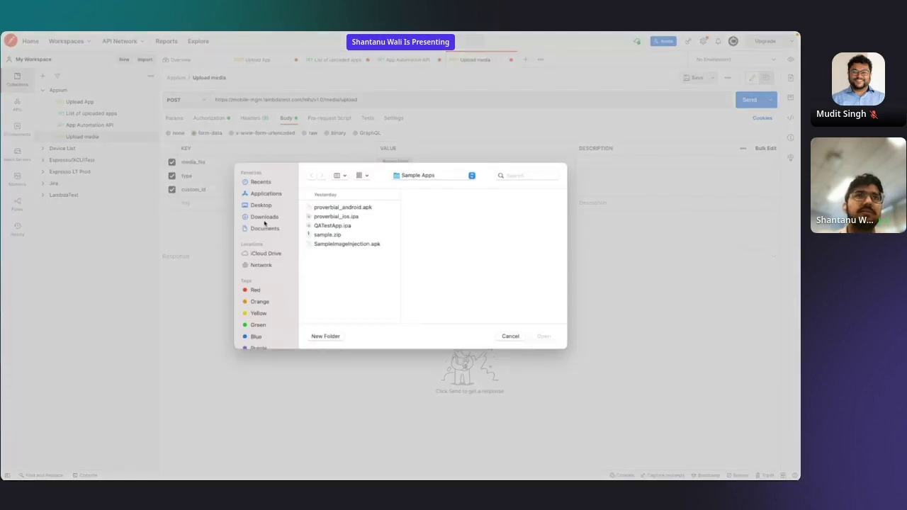
pyautogui.click(264, 217)
pyautogui.click(343, 217)
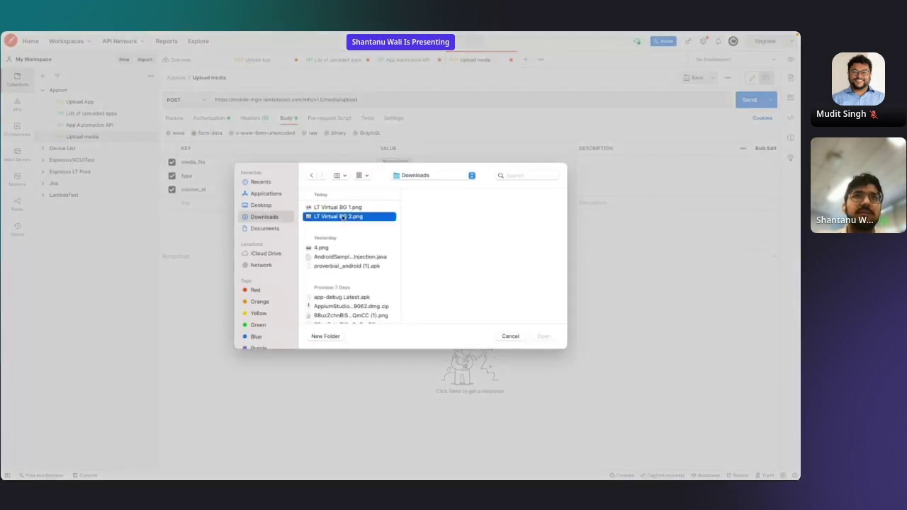
pyautogui.press('Return')
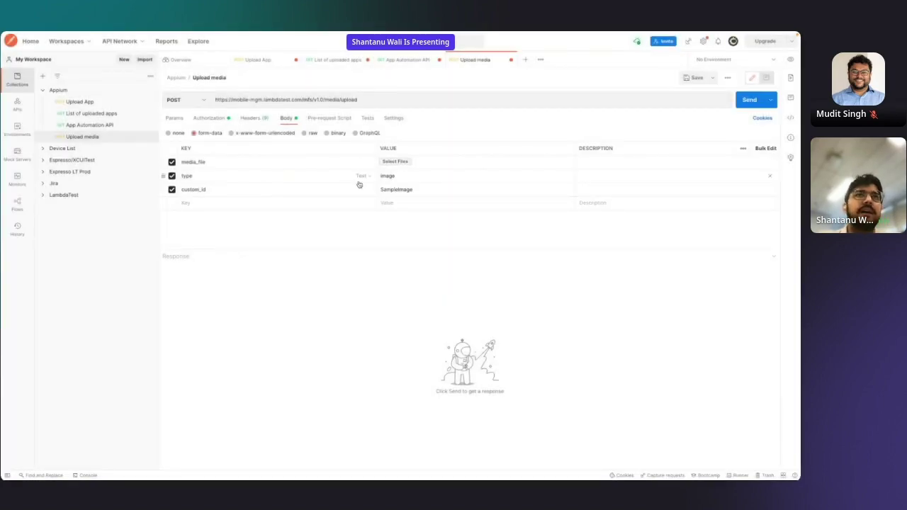
# - Attach LT Virtual BG 1.png from Downloads as the media_file and send the Upload media request
pyautogui.click(405, 164)
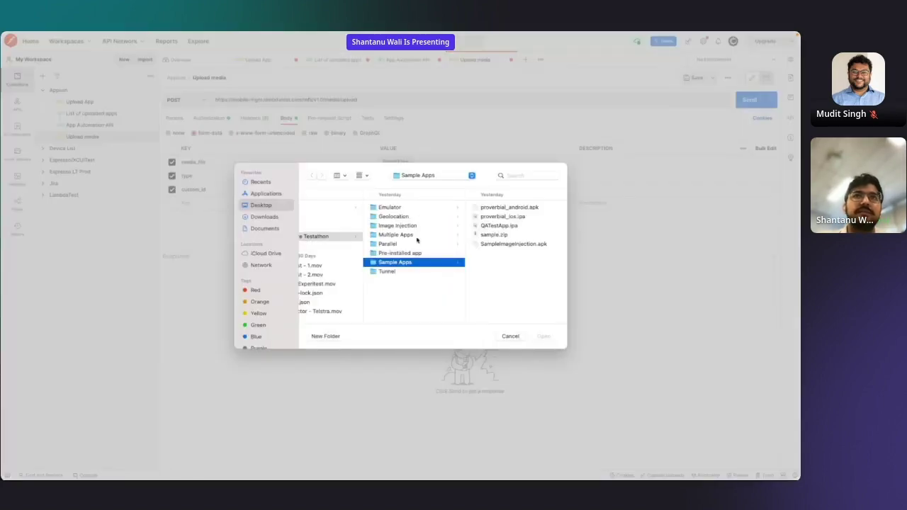
pyautogui.click(264, 217)
pyautogui.click(386, 207)
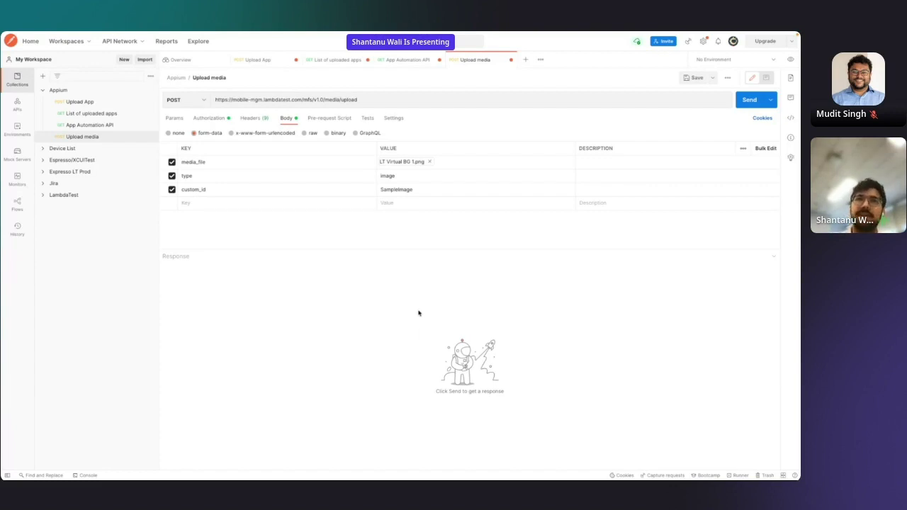
pyautogui.click(755, 99)
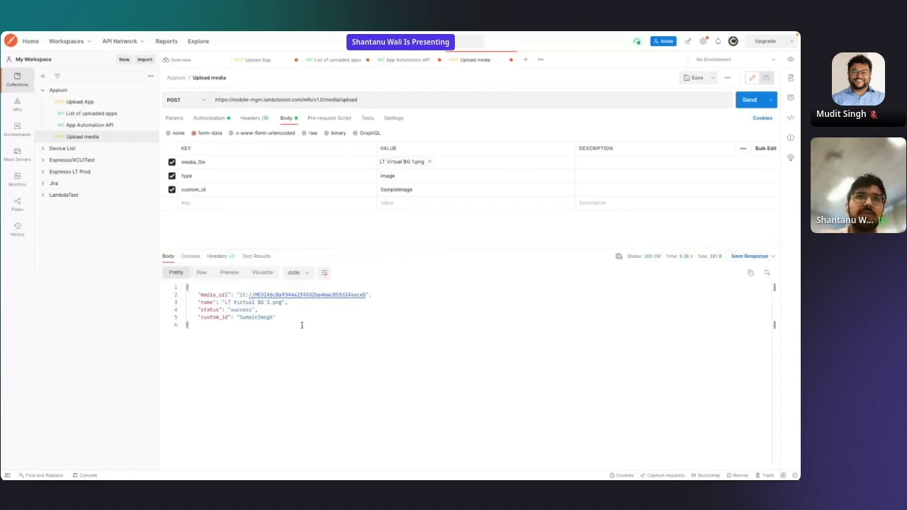
# - Highlight the media_url value in the upload response, switch to IntelliJ IDEA and examine the lambda-image-injection prefix in the executeScript call
pyautogui.moveTo(239, 294); pyautogui.dragTo(370, 294)
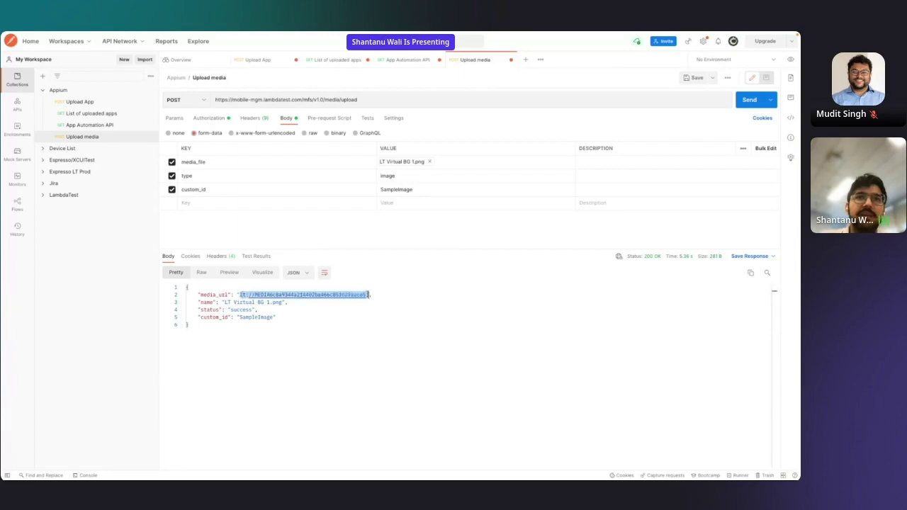
pyautogui.hotkey('ctrl', 'Left')
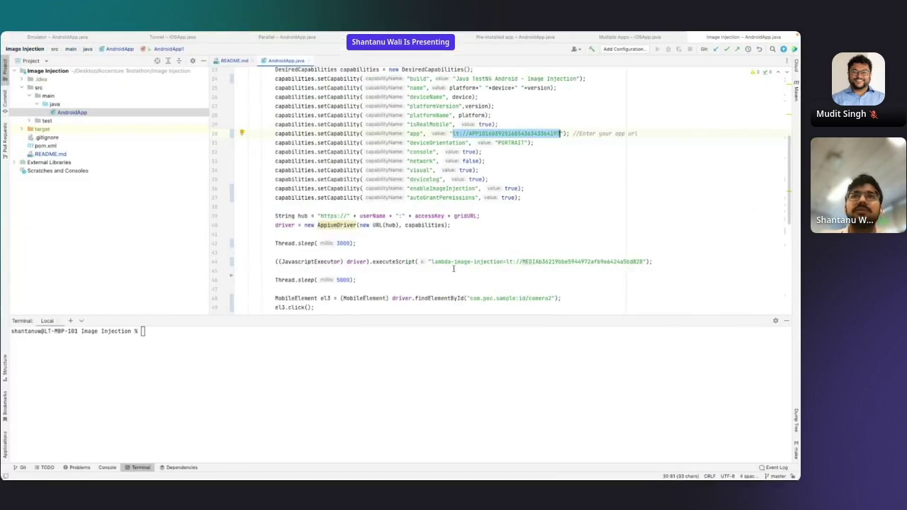
pyautogui.click(448, 262)
pyautogui.moveTo(430, 262); pyautogui.dragTo(504, 262)
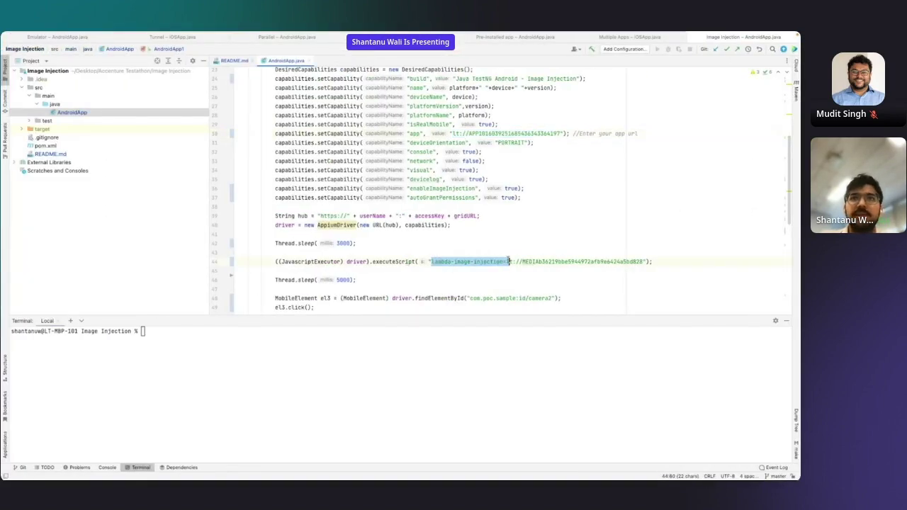
pyautogui.click(509, 261)
pyautogui.click(510, 253)
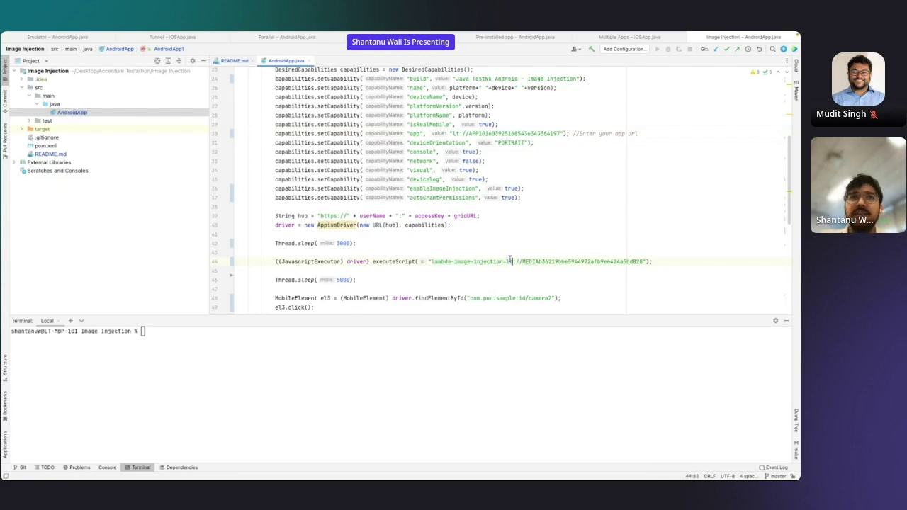
# - Review the camera2 and btn_capture element steps that follow the image injection call in AndroidApp.java
pyautogui.scroll(-1, 412, 255)
pyautogui.scroll(-3, 412, 255)
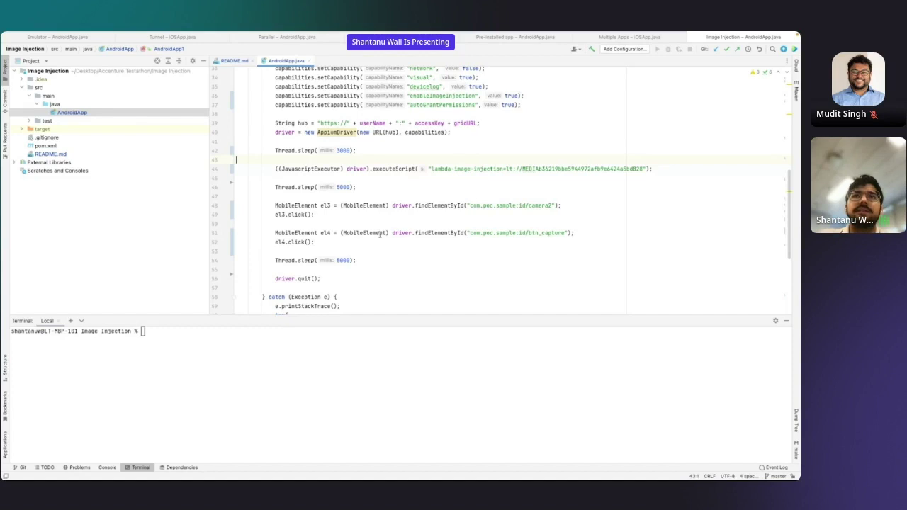
pyautogui.scroll(1, 496, 220)
pyautogui.click(538, 212)
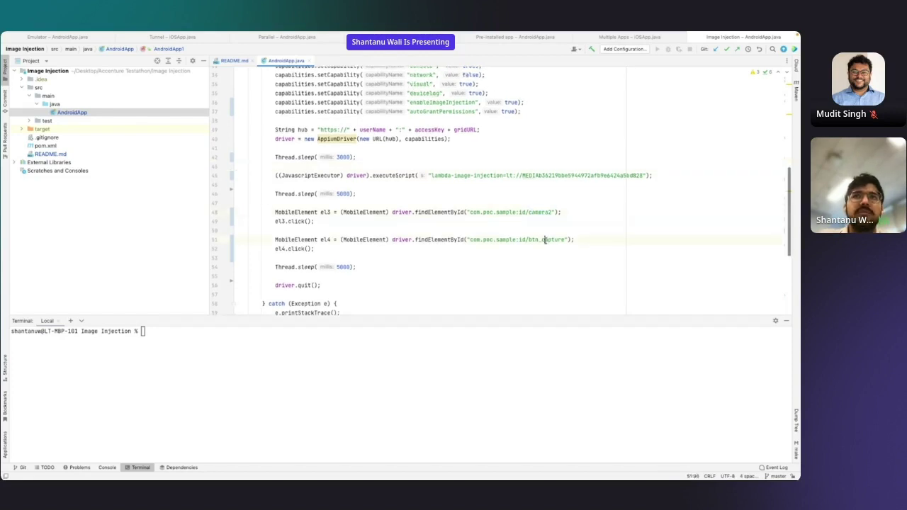
pyautogui.doubleClick(545, 239)
pyautogui.scroll(2, 381, 263)
pyautogui.scroll(2, 381, 263)
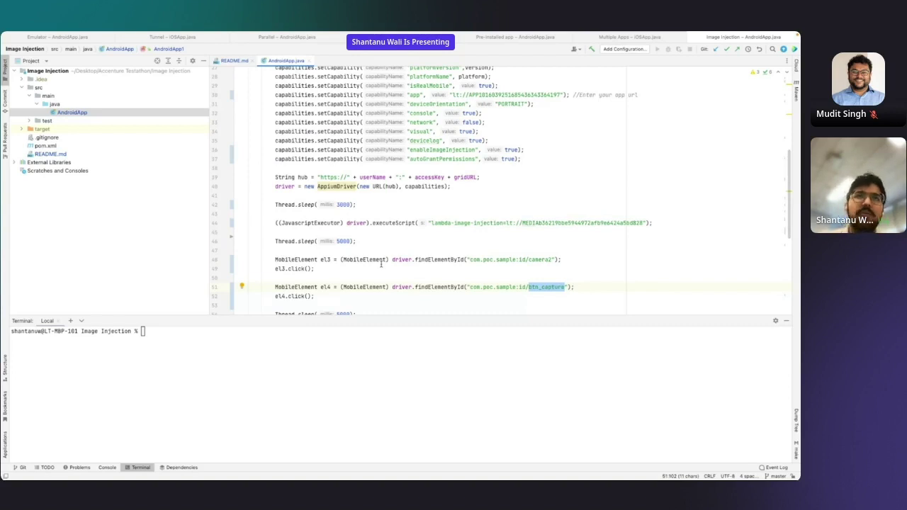
pyautogui.scroll(2, 381, 263)
pyautogui.scroll(-8, 381, 264)
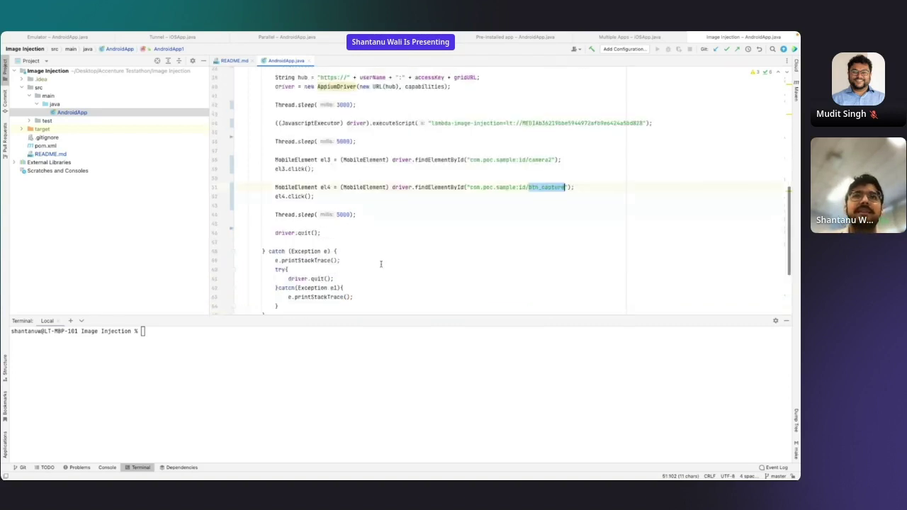
pyautogui.scroll(5, 381, 264)
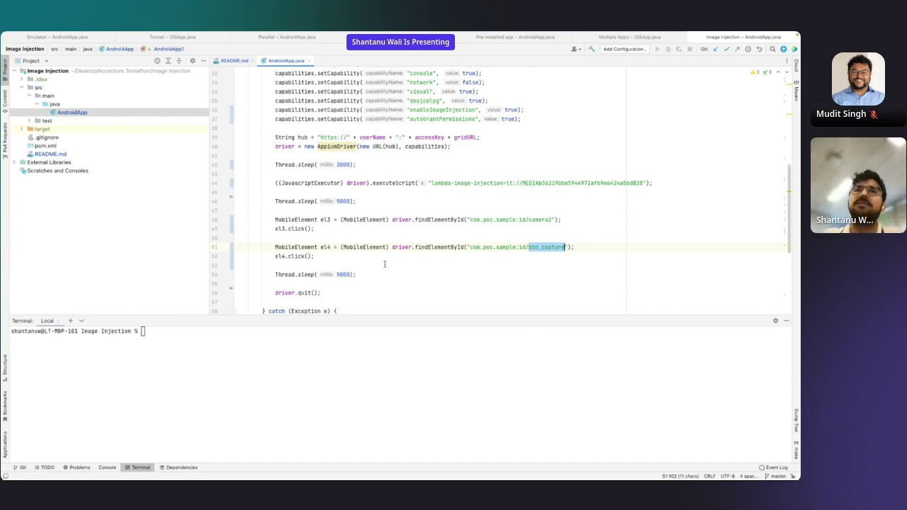
pyautogui.scroll(10, 383, 264)
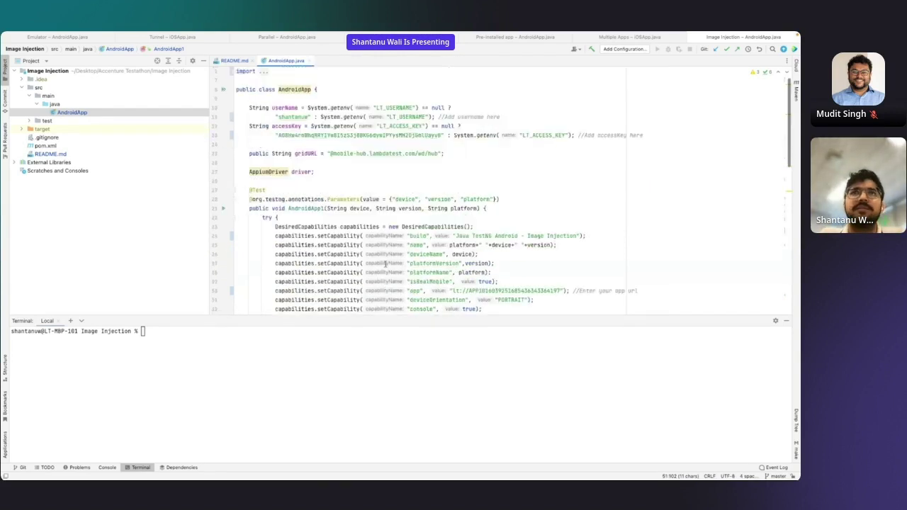
# - Build the Image Injection project with mvn clean install
pyautogui.click(344, 355)
pyautogui.write('mvn clean install')
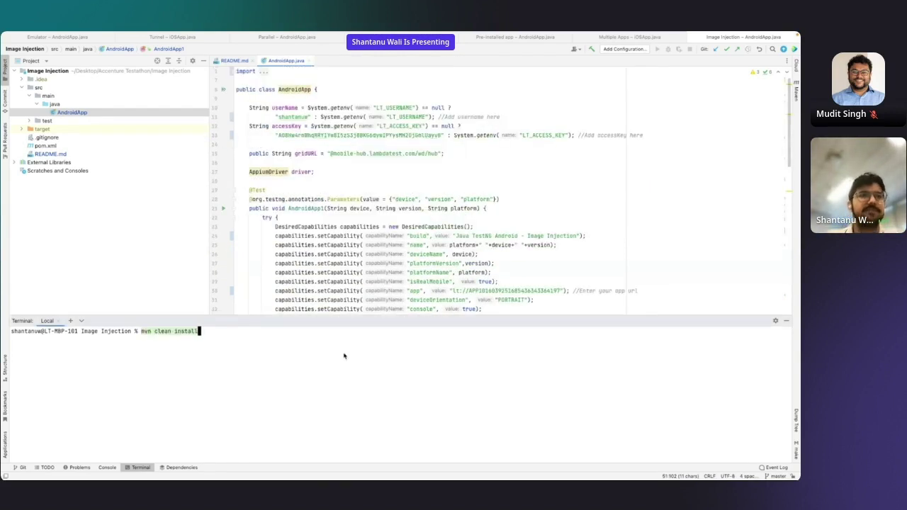
pyautogui.press('Return')
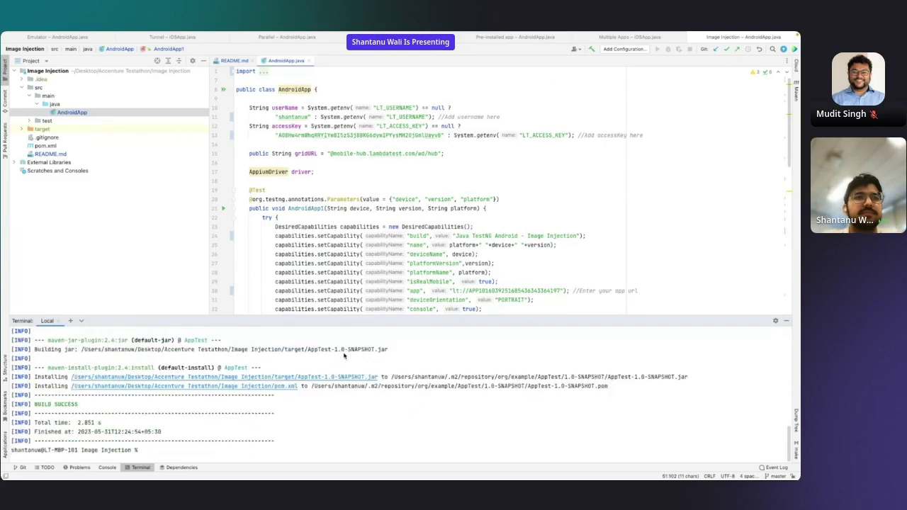
# - Run the image injection test with mvn test -P android-single
pyautogui.write('mvn')
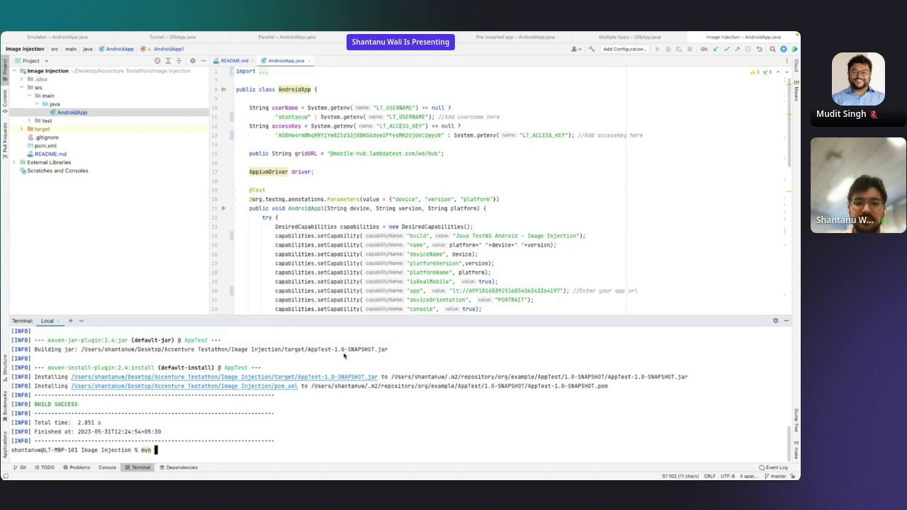
pyautogui.write(' i')
pyautogui.press('BackSpace')
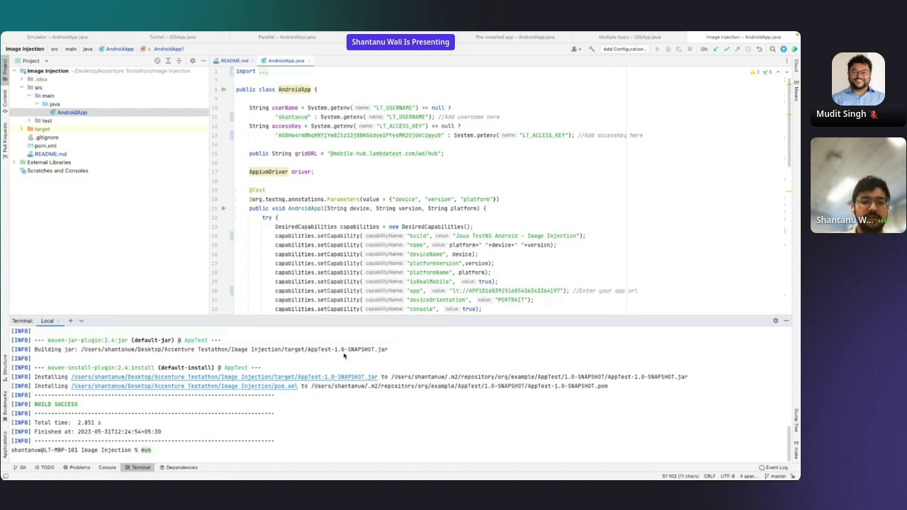
pyautogui.write('test -P')
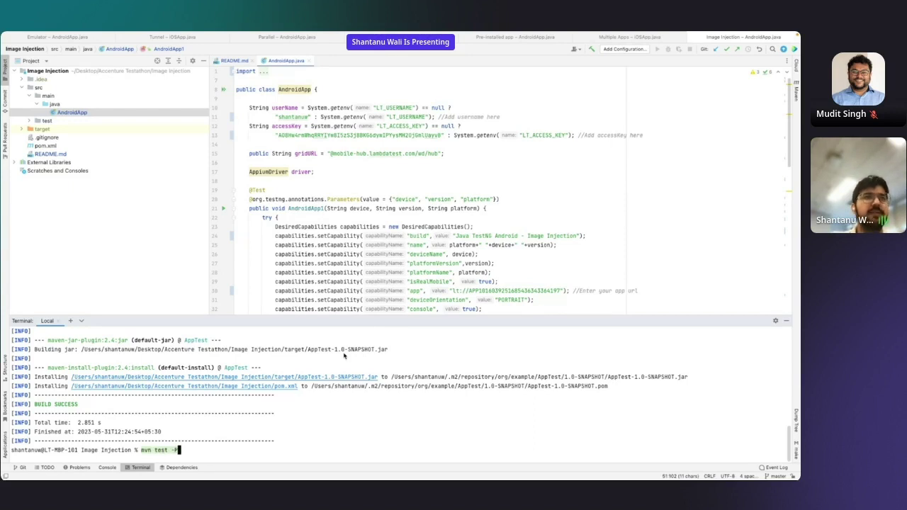
pyautogui.write(' android-single')
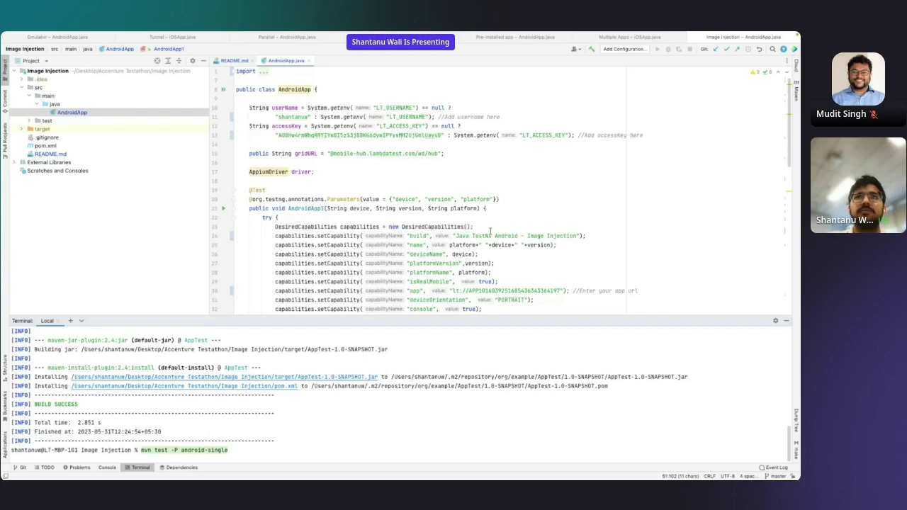
pyautogui.press('Return')
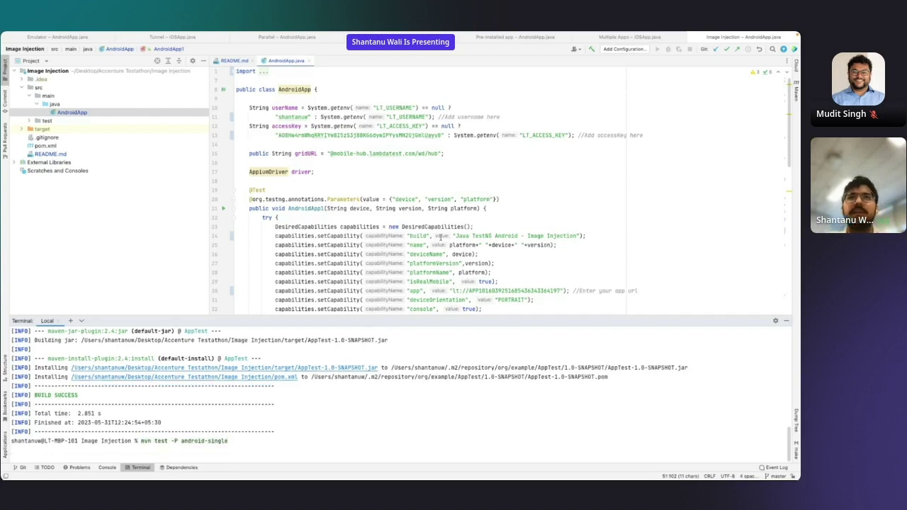
# - Highlight the build name "Java TestNG Android - Image Injection" and look over the capabilities below it
pyautogui.moveTo(455, 236); pyautogui.dragTo(578, 235)
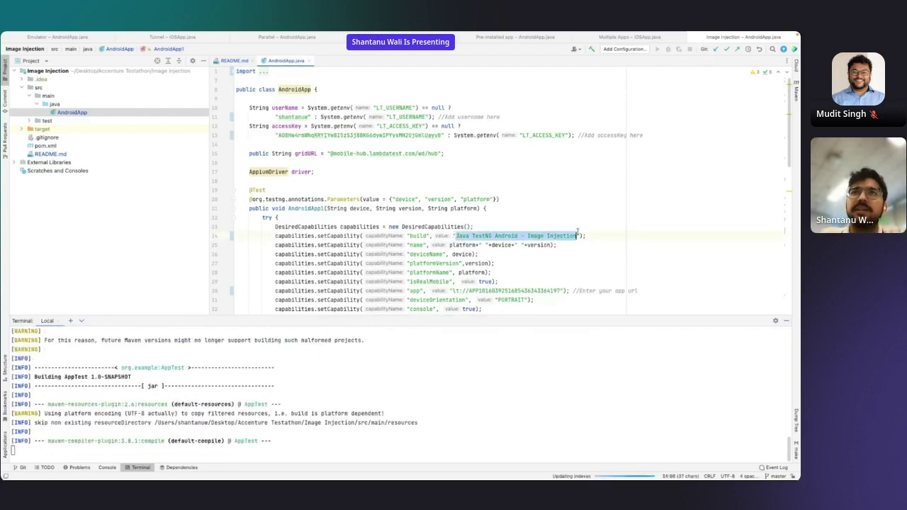
pyautogui.click(527, 260)
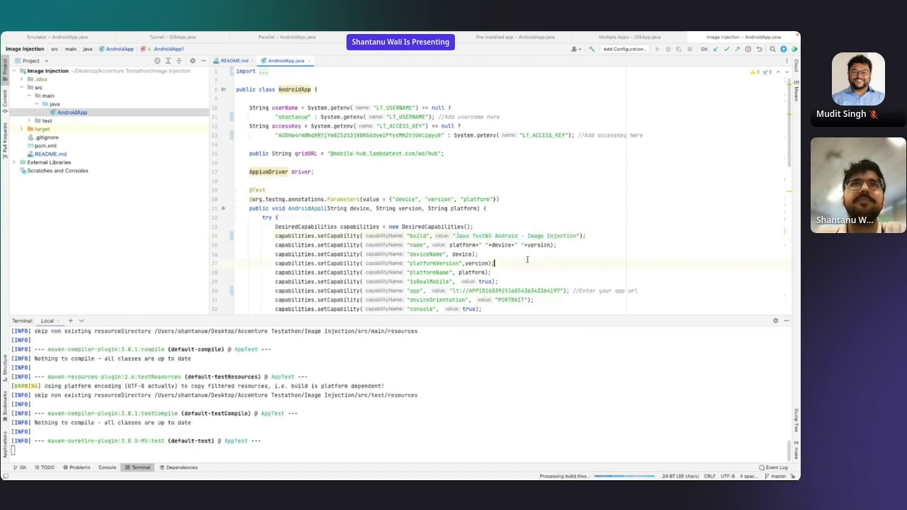
pyautogui.scroll(-2, 524, 262)
pyautogui.scroll(2, 517, 266)
pyautogui.scroll(-5, 517, 266)
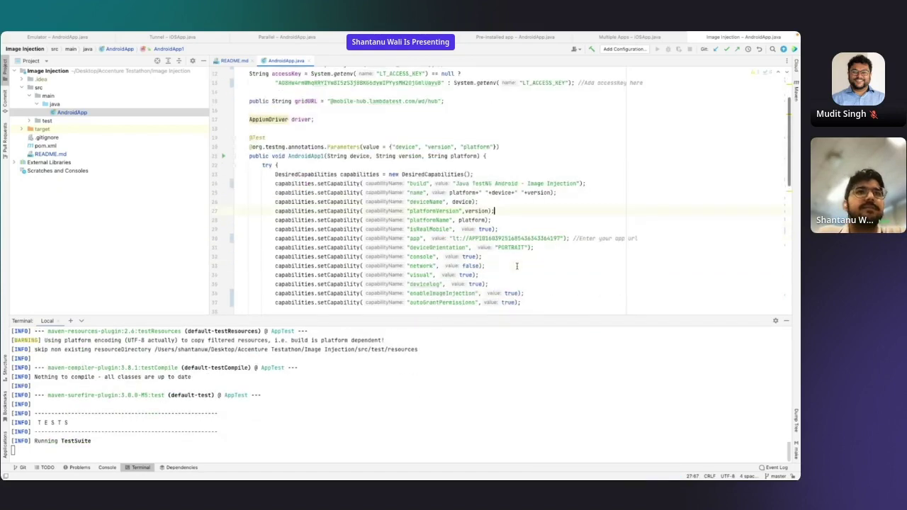
# - Switch to LambdaTest in the browser, load the new builds and open the Galaxy S21 Ultra 5G test of the Java TestNG Android - Image Injection build
pyautogui.press('super+Tab')
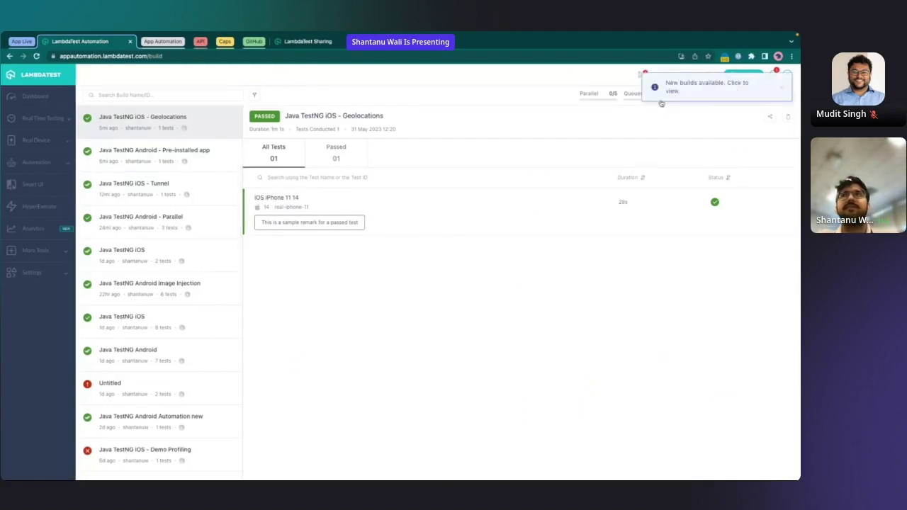
pyautogui.click(682, 89)
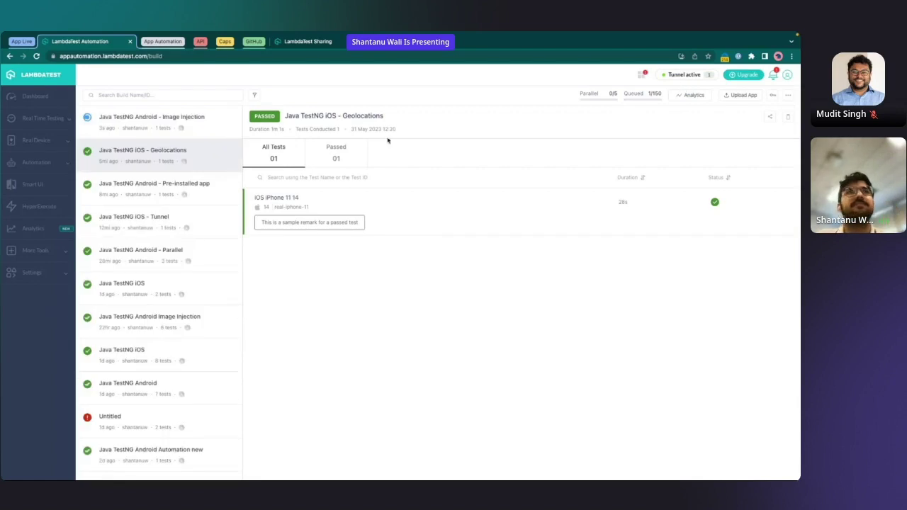
pyautogui.click(147, 127)
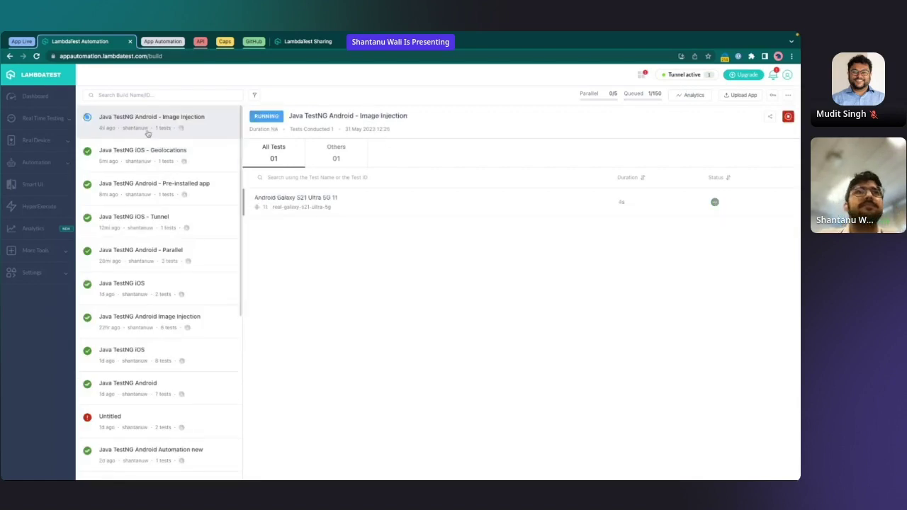
pyautogui.click(333, 204)
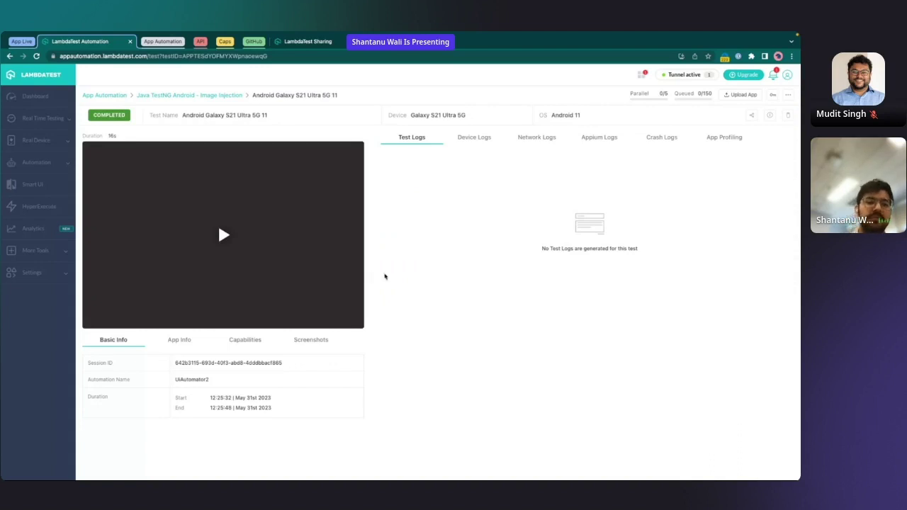
# - Reload the test details until the logs and recording load, and play the session video
pyautogui.hotkey('ctrl', 'r')
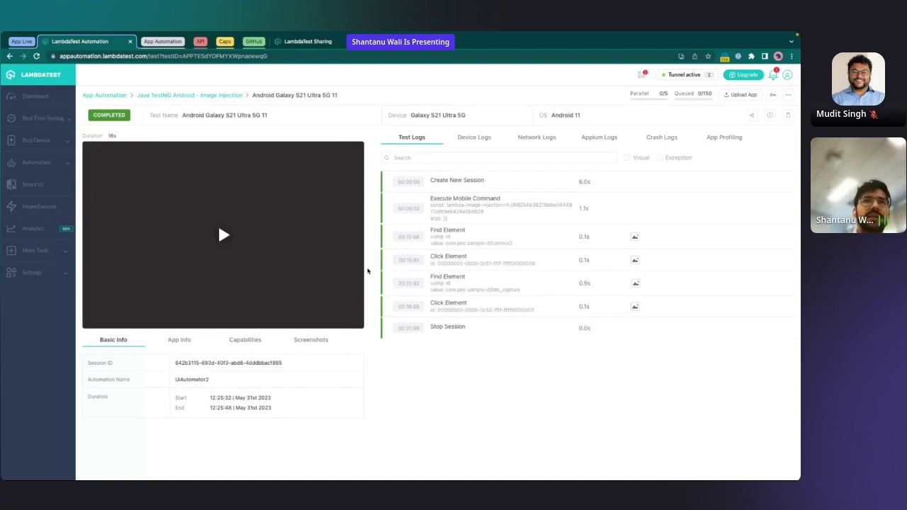
pyautogui.click(227, 241)
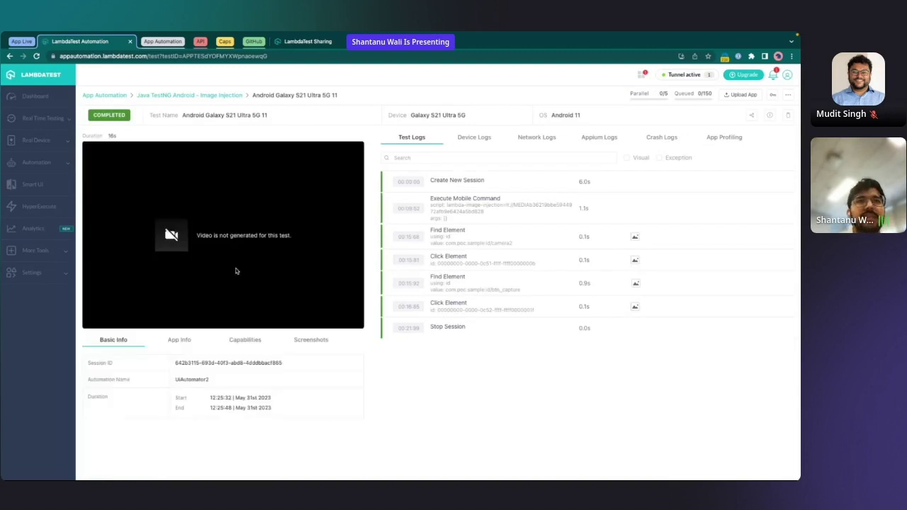
pyautogui.press('F5')
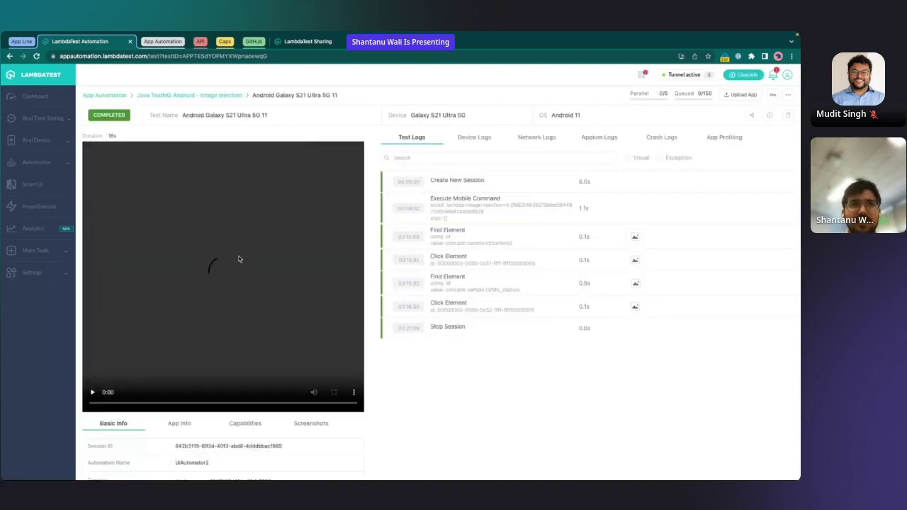
pyautogui.click(233, 278)
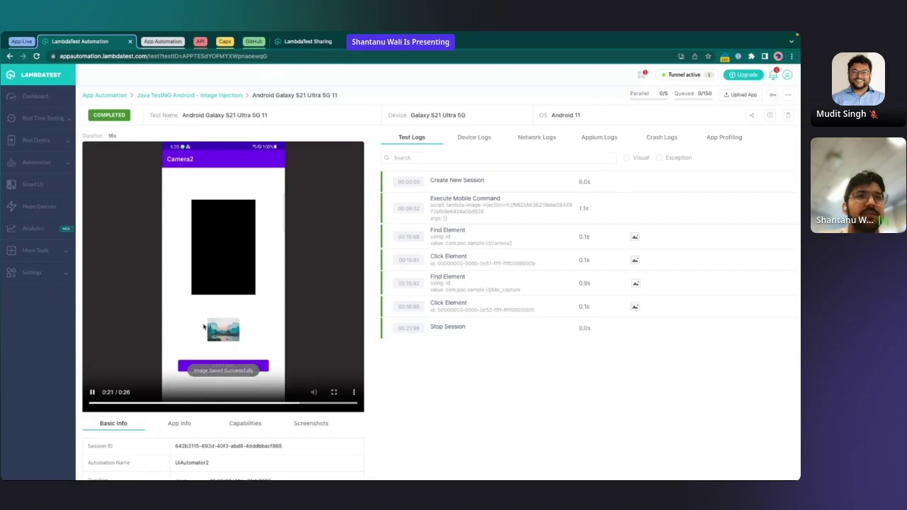
# - Check the test's app info and capabilities, highlight the enableImageInjection entry, and return to the basic info
pyautogui.click(242, 340)
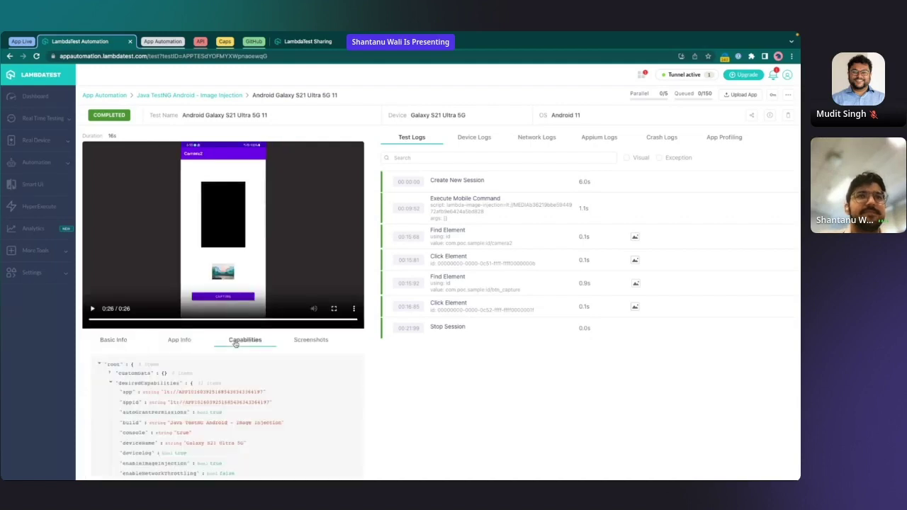
pyautogui.click(179, 341)
pyautogui.click(244, 340)
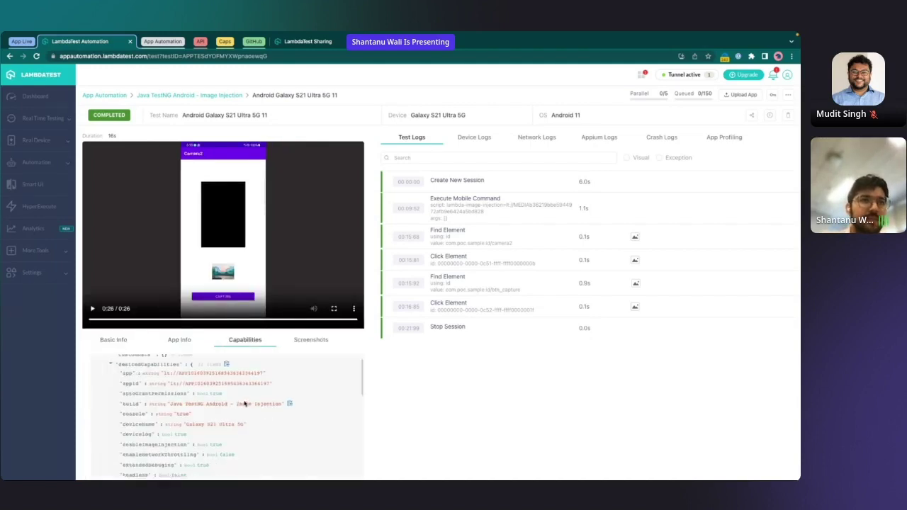
pyautogui.scroll(-3, 245, 400)
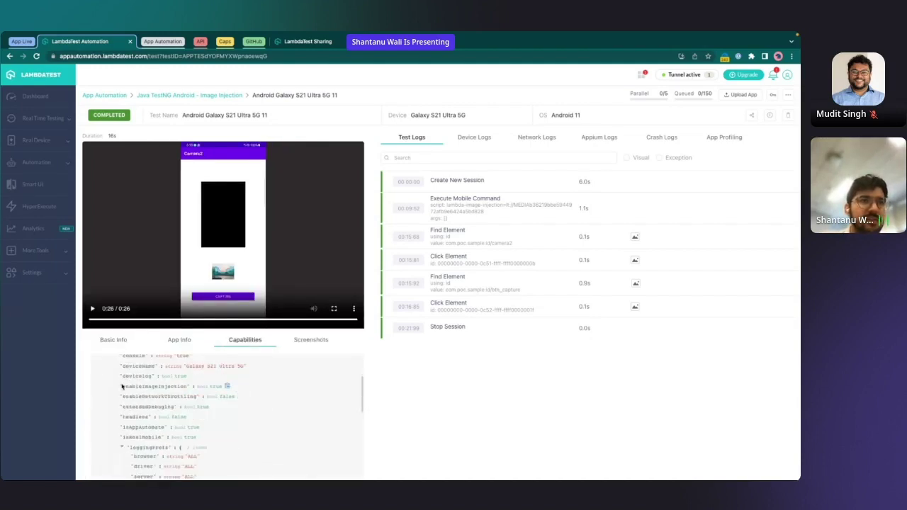
pyautogui.moveTo(122, 386); pyautogui.dragTo(222, 386)
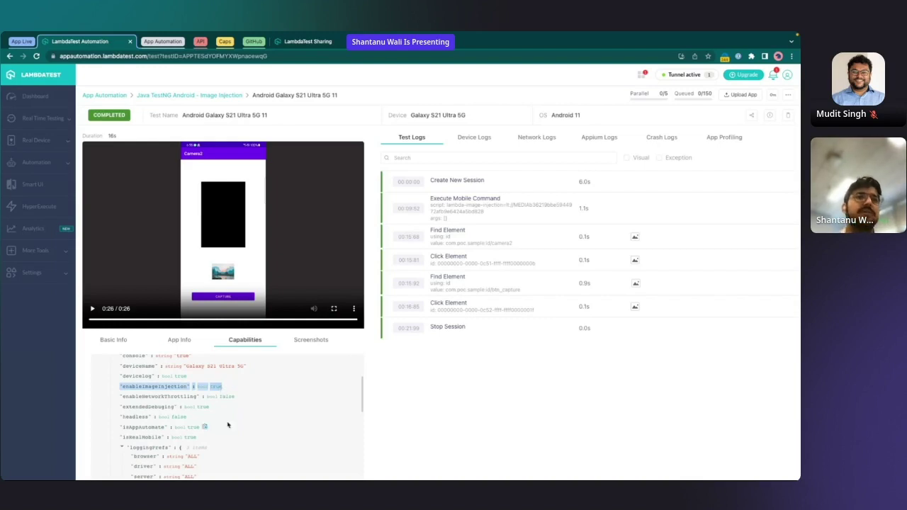
pyautogui.scroll(3, 239, 396)
pyautogui.click(112, 340)
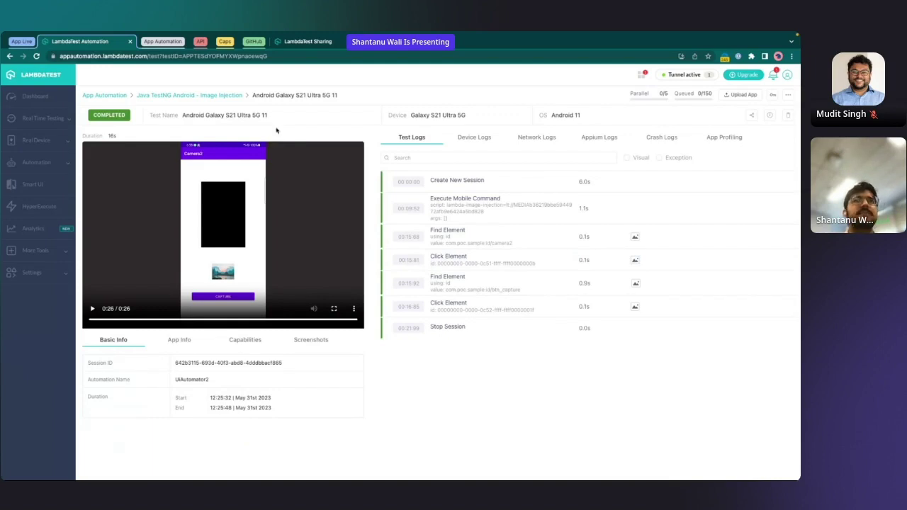
# - Check the use-case list on the App Automation: Real world use-cases slide and return to IntelliJ IDEA
pyautogui.hotkey('ctrl', 'Left')
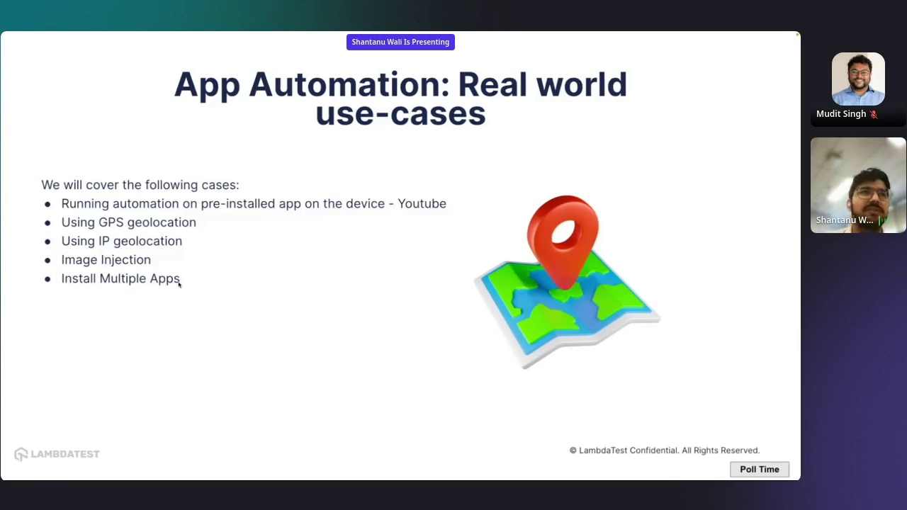
pyautogui.hotkey('ctrl', 'Right')
pyautogui.hotkey('ctrl', 'Right')
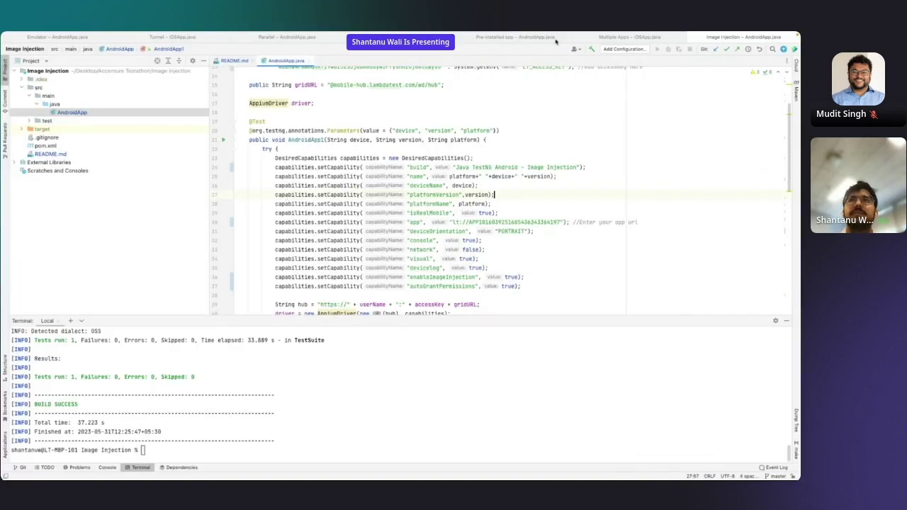
# - Switch to the Multiple Apps project and highlight the app capability line in iOSApp.java
pyautogui.click(606, 61)
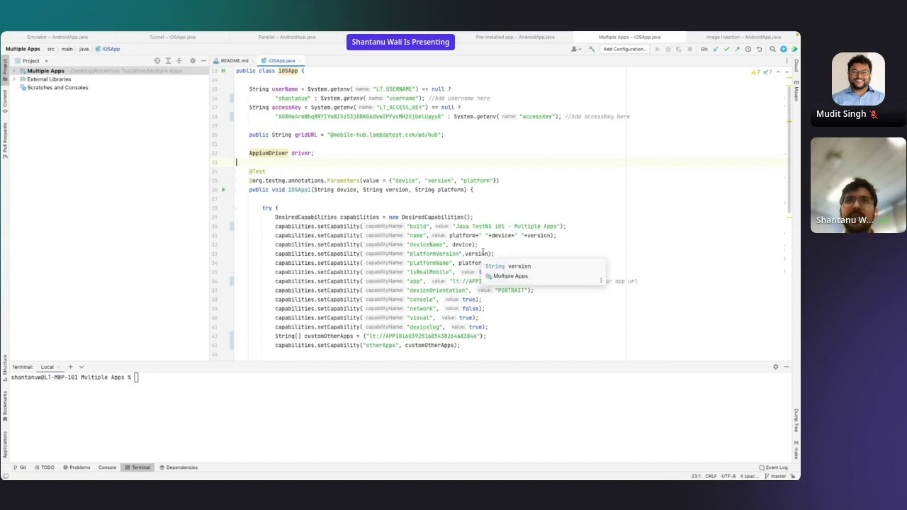
pyautogui.scroll(-2, 484, 251)
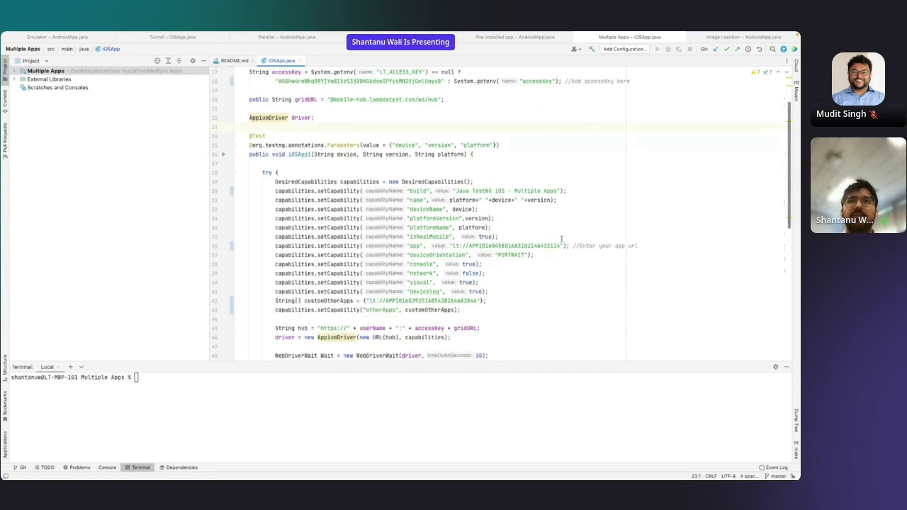
pyautogui.click(562, 245)
pyautogui.moveTo(563, 245); pyautogui.dragTo(280, 255)
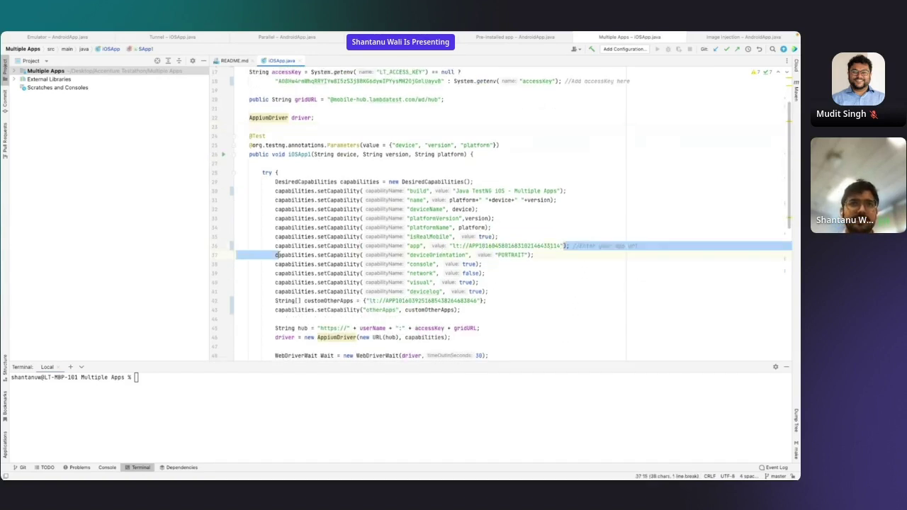
pyautogui.click(342, 264)
pyautogui.scroll(-1, 343, 264)
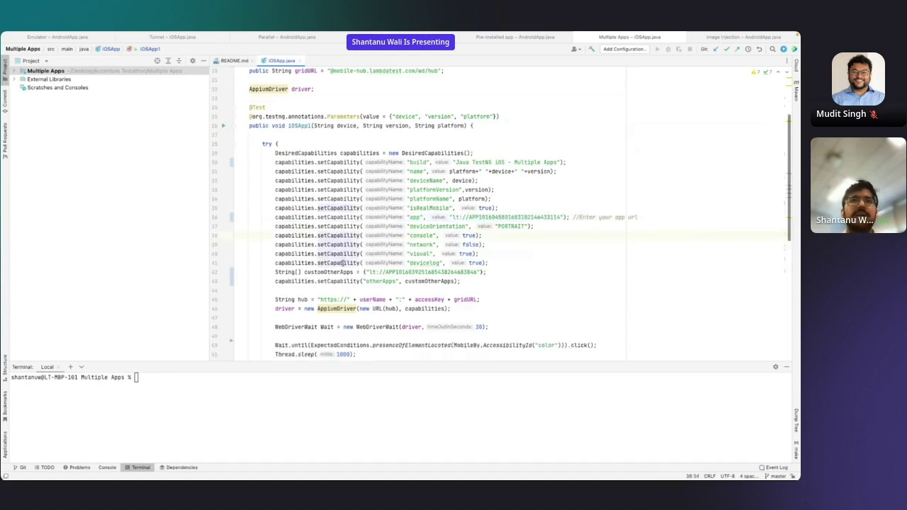
# - Highlight the otherApps capability, its customOtherApps value and the app URL in the customOtherApps array
pyautogui.doubleClick(389, 281)
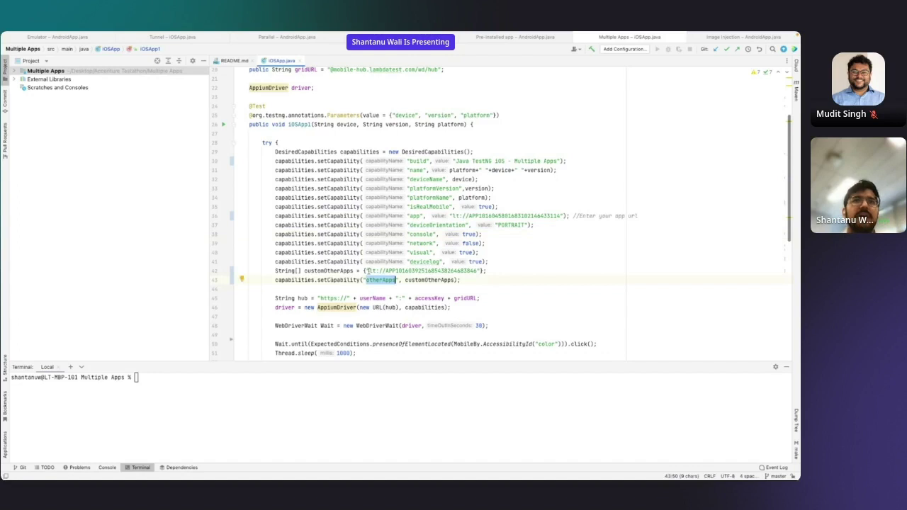
pyautogui.moveTo(368, 271); pyautogui.dragTo(461, 273)
pyautogui.doubleClick(476, 271)
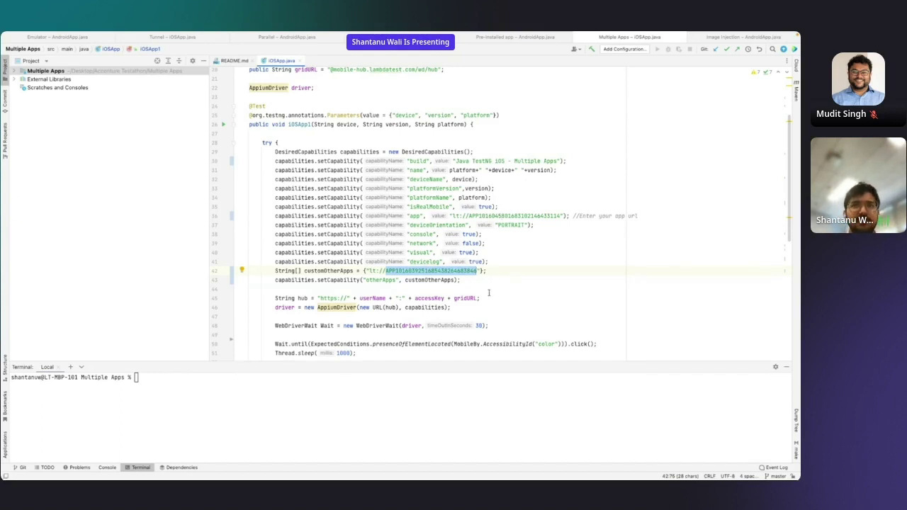
pyautogui.doubleClick(423, 279)
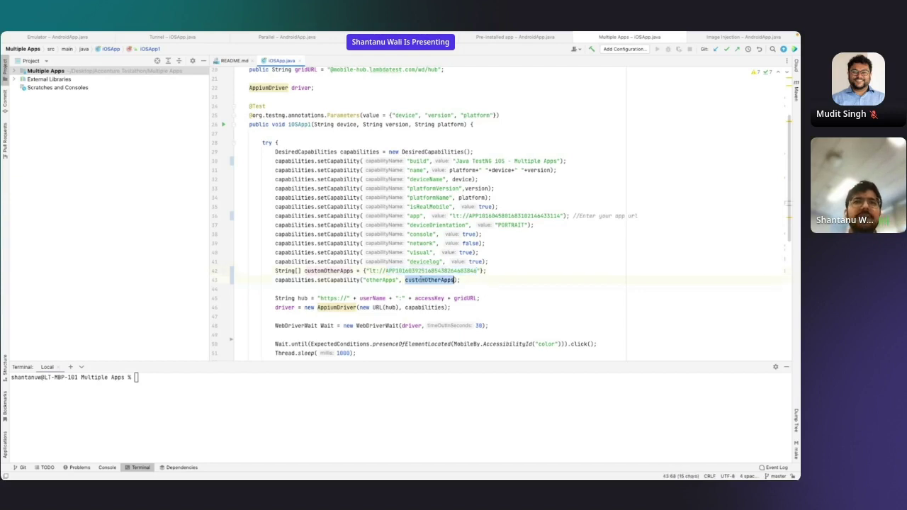
pyautogui.moveTo(366, 280); pyautogui.dragTo(480, 271)
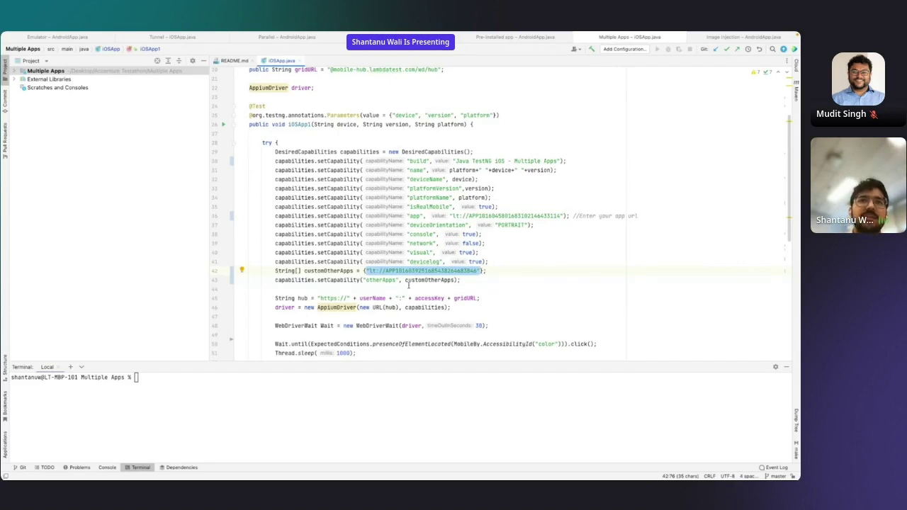
# - Add a second entry "lt://App" to the customOtherApps array after the existing app URL
pyautogui.click(481, 271)
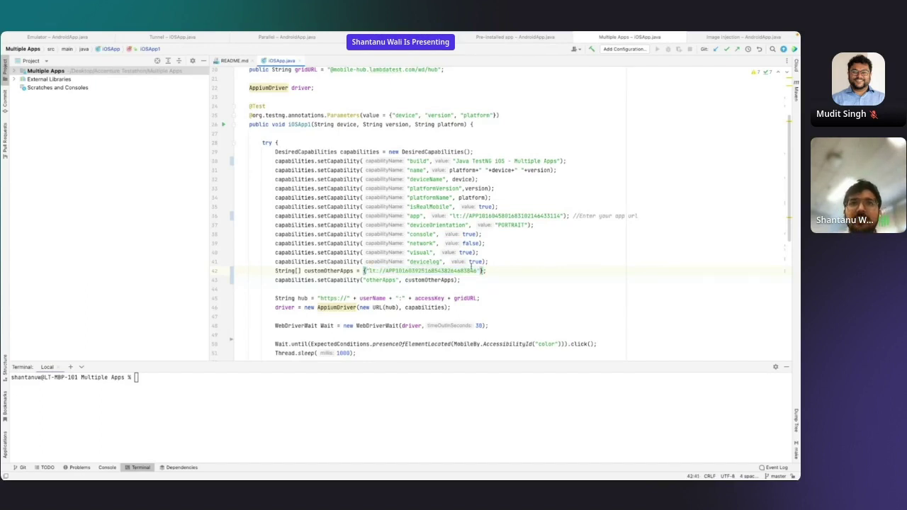
pyautogui.write(',')
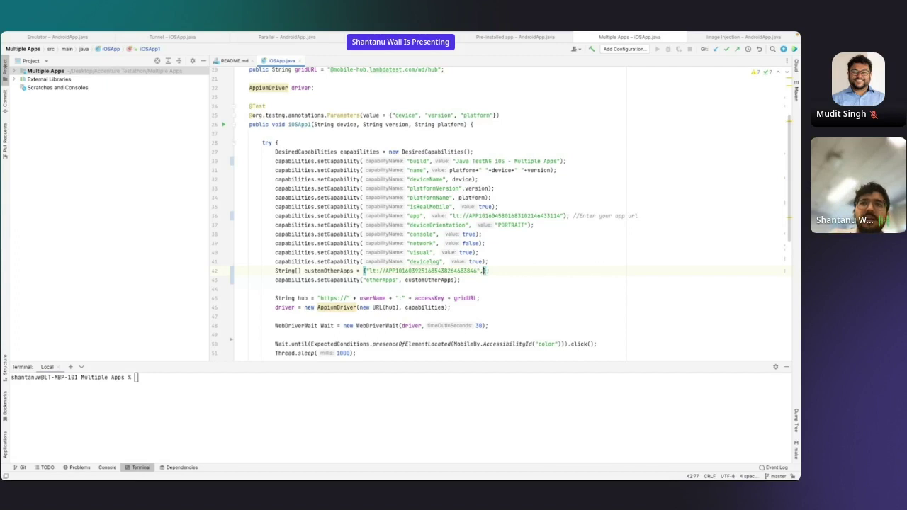
pyautogui.write('"lt://')
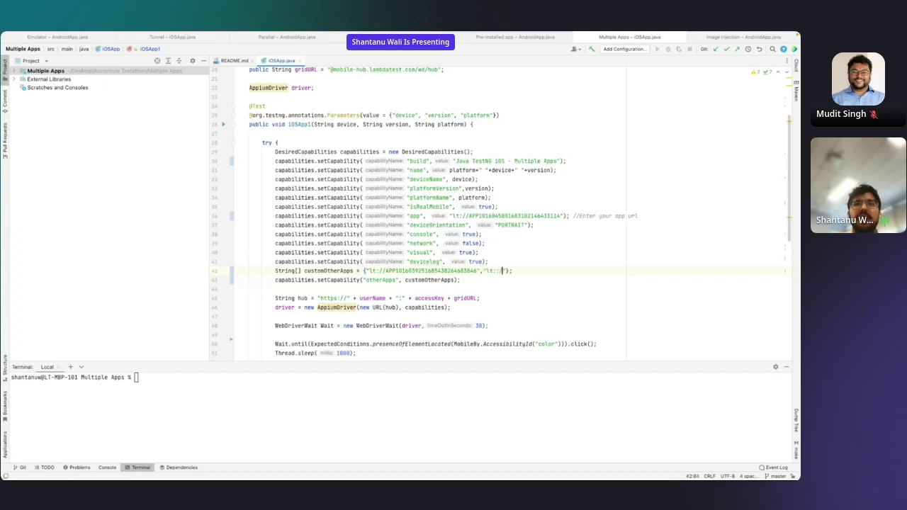
pyautogui.write('APP')
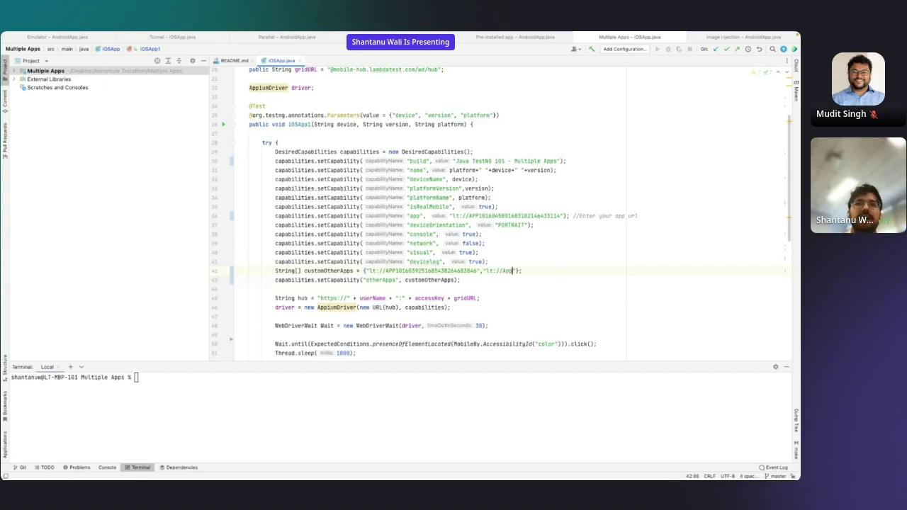
# - Delete the added "lt://App" entry and its comma from the customOtherApps array
pyautogui.click(482, 270)
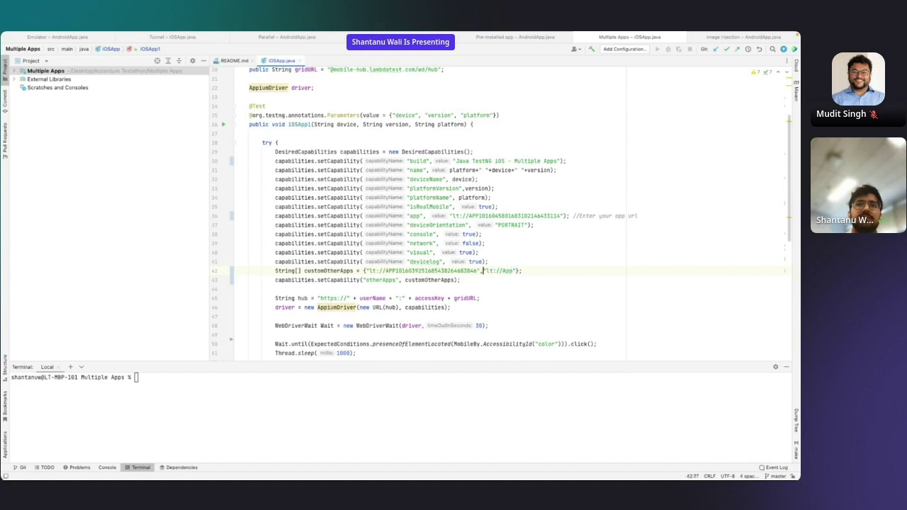
pyautogui.moveTo(480, 271); pyautogui.dragTo(522, 271)
pyautogui.press('BackSpace')
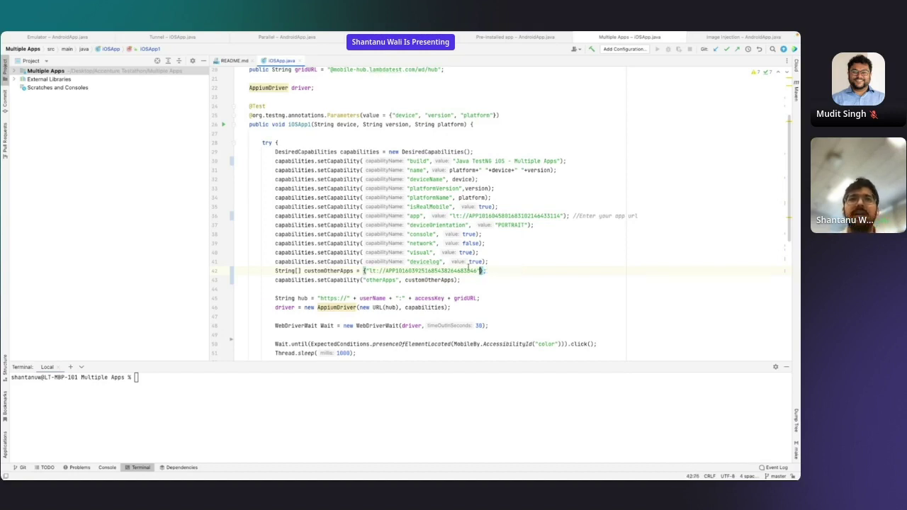
pyautogui.click(468, 264)
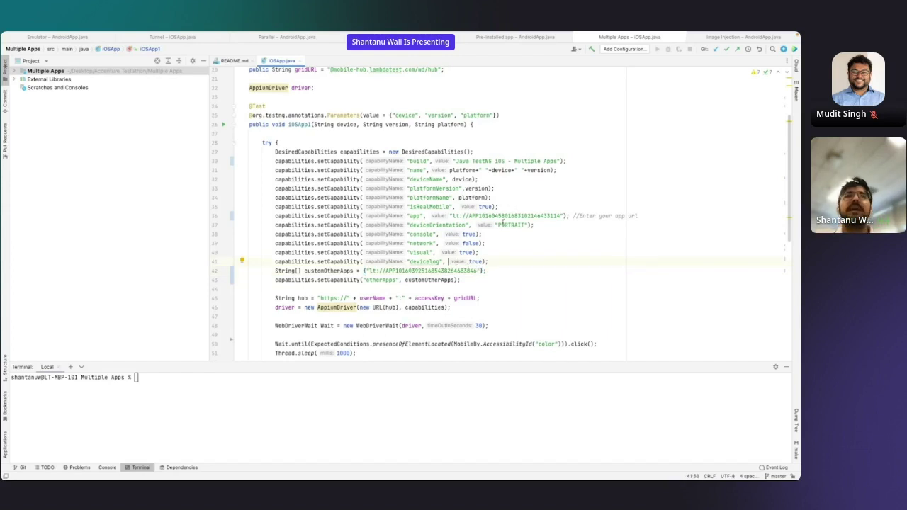
# - Highlight the color and Text accessibility IDs in the test's element wait lines
pyautogui.scroll(-5, 507, 216)
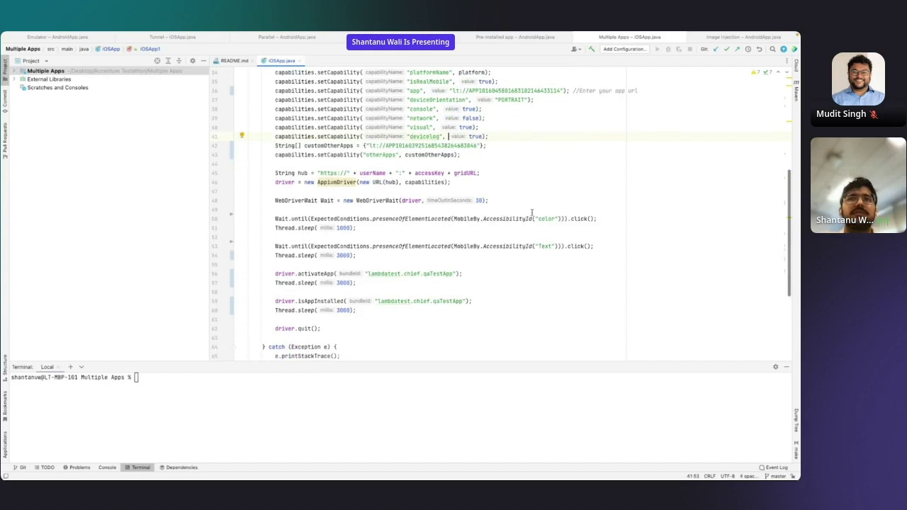
pyautogui.doubleClick(546, 219)
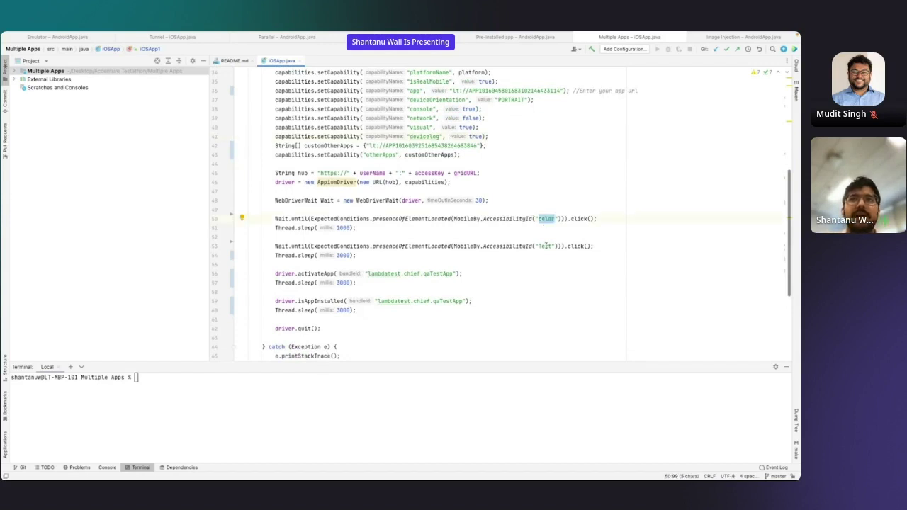
pyautogui.doubleClick(544, 245)
pyautogui.scroll(-2, 445, 255)
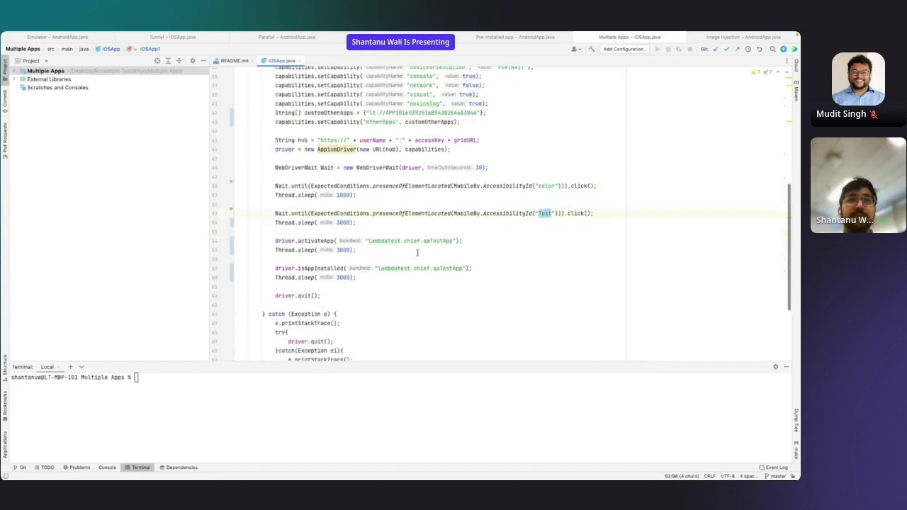
# - Highlight the activateApp call and its qaTestApp bundle ID, and check the isAppInstalled line
pyautogui.click(418, 259)
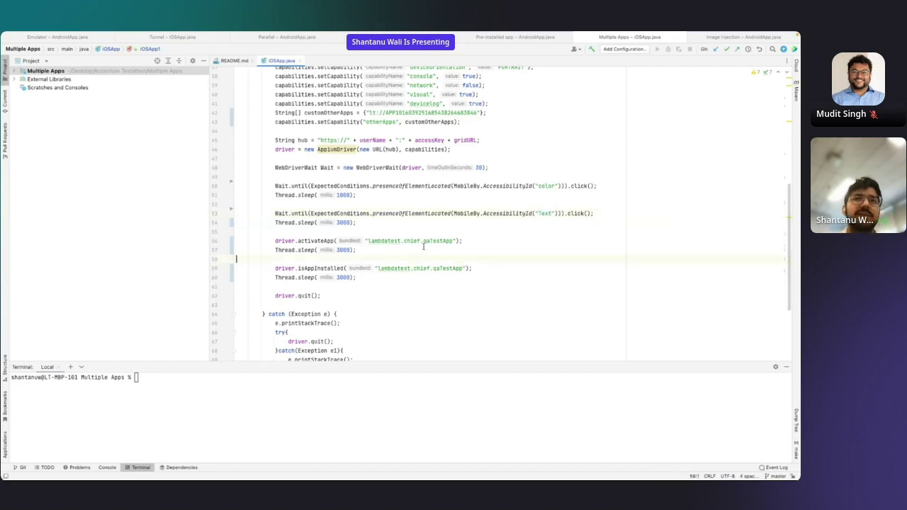
pyautogui.doubleClick(330, 241)
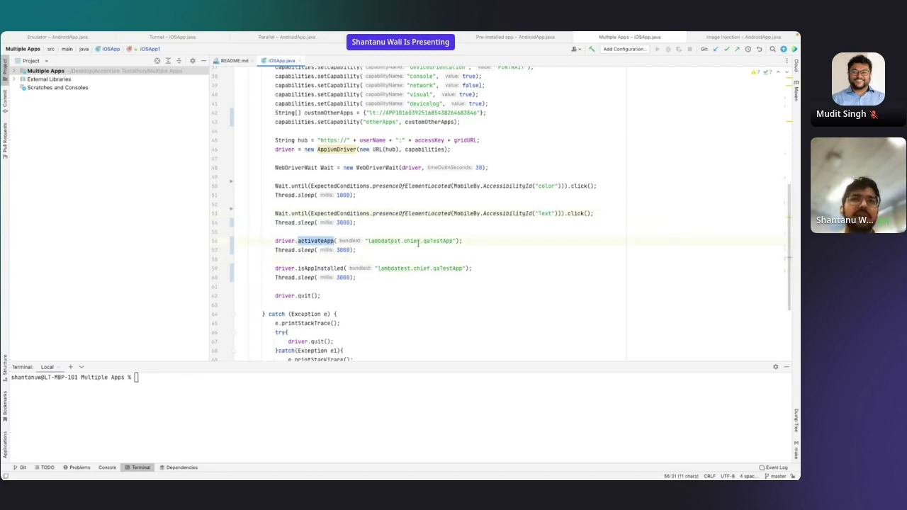
pyautogui.moveTo(423, 241); pyautogui.dragTo(453, 239)
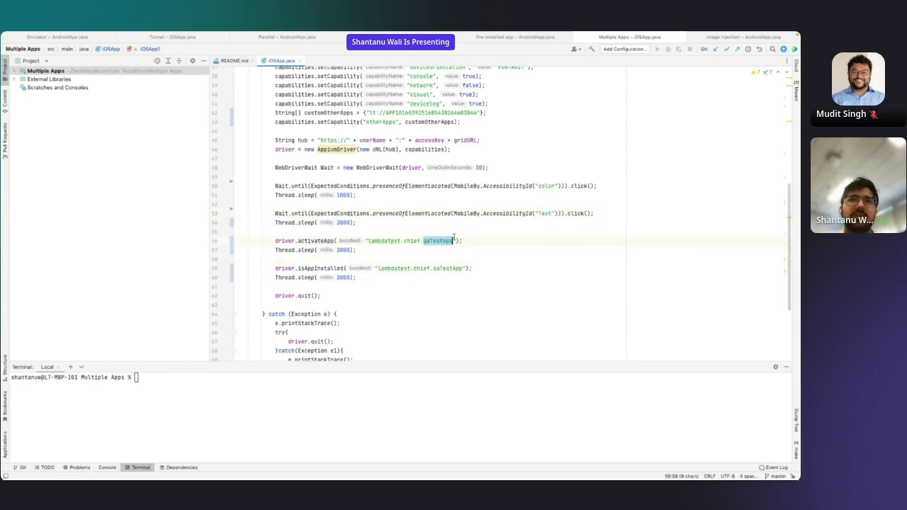
pyautogui.click(456, 239)
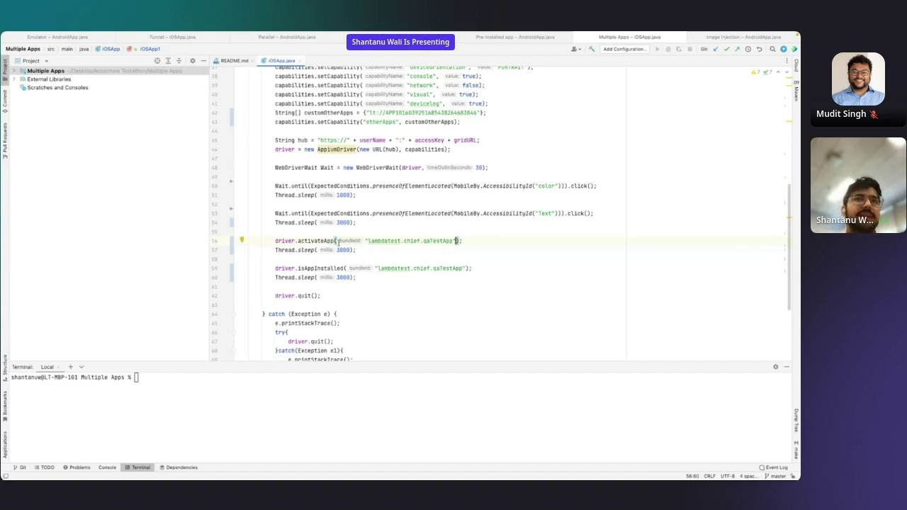
pyautogui.click(374, 268)
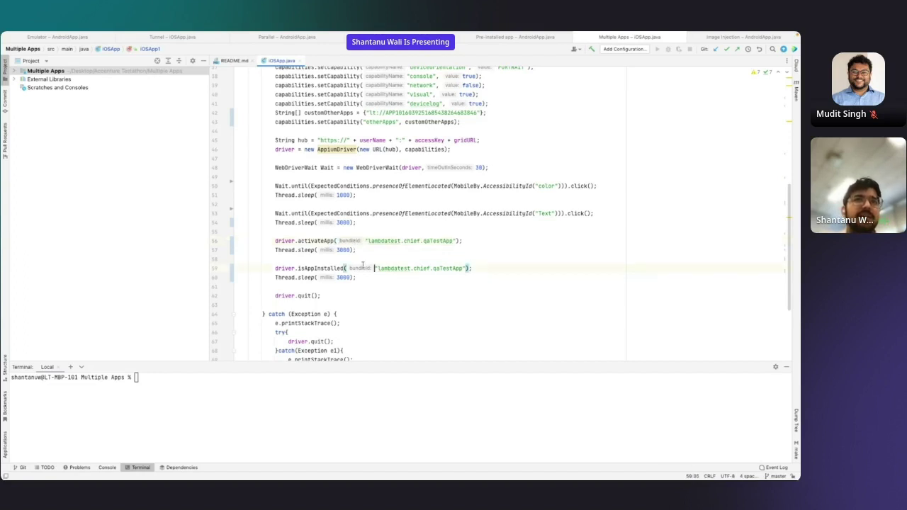
pyautogui.scroll(2, 351, 243)
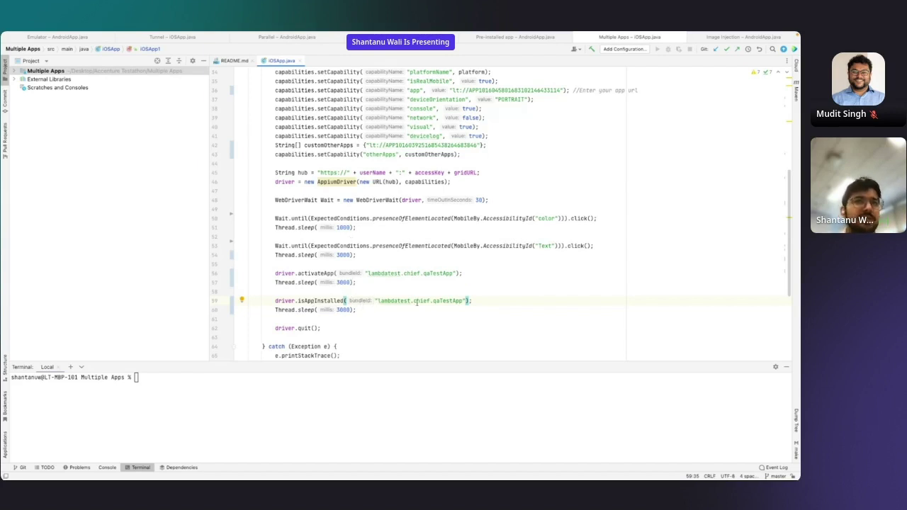
pyautogui.scroll(-1, 334, 325)
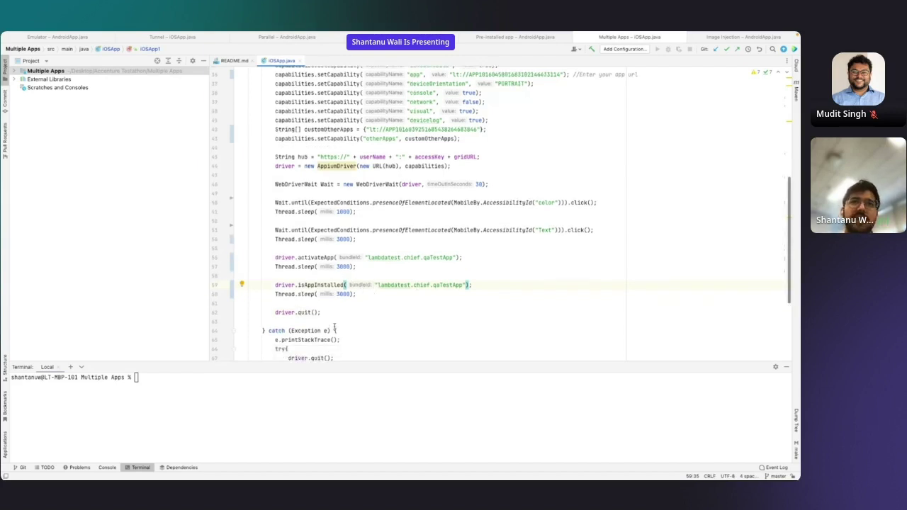
# - Highlight the driver.quit() call in the try block and review the script from the capabilities to the end
pyautogui.scroll(-2, 334, 326)
pyautogui.moveTo(321, 285); pyautogui.dragTo(278, 287)
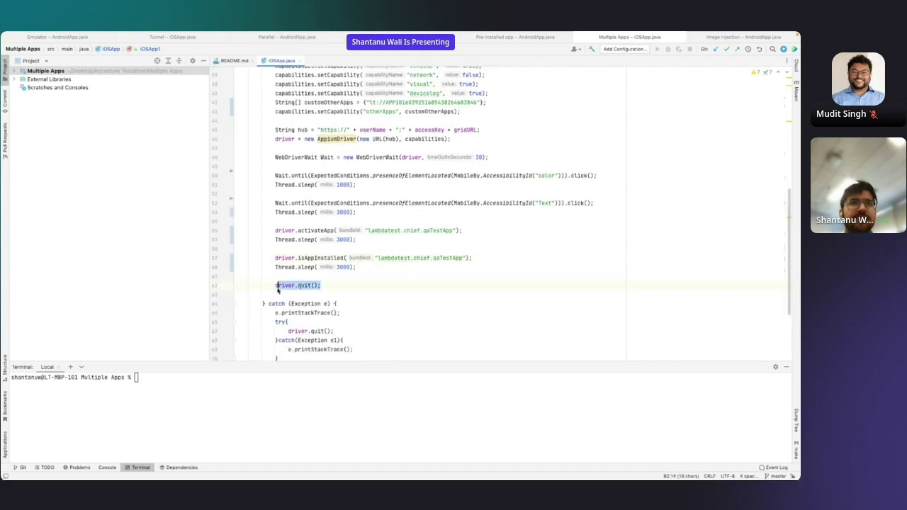
pyautogui.click(278, 287)
pyautogui.scroll(-1, 365, 287)
pyautogui.scroll(5, 366, 288)
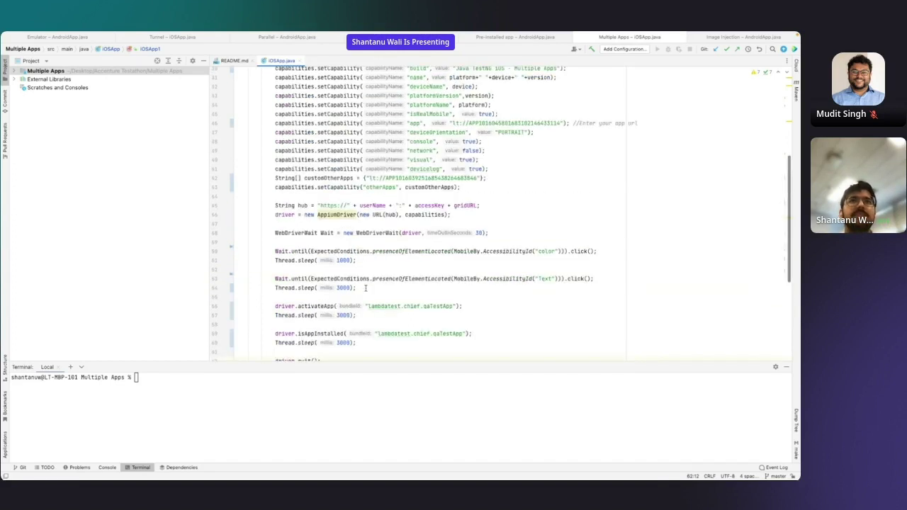
pyautogui.scroll(-6, 366, 288)
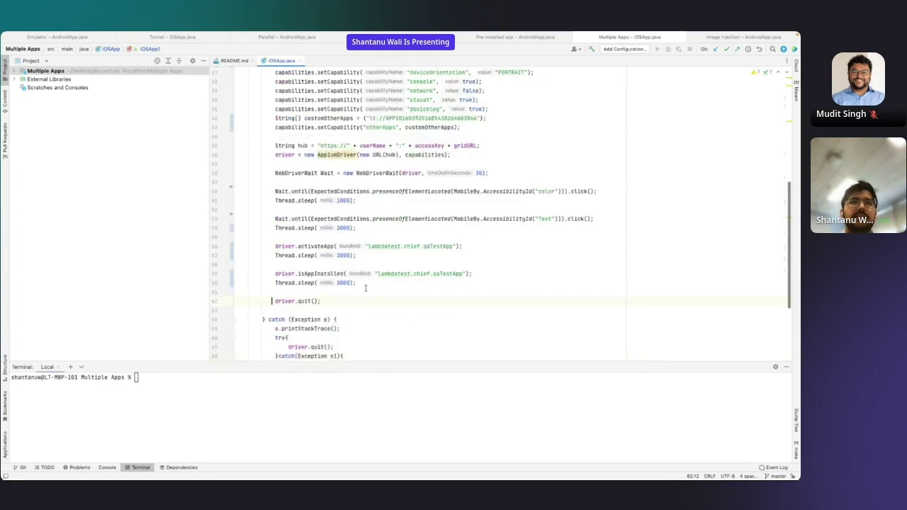
# - Run mvn clean install in the Multiple Apps project's terminal
pyautogui.click(307, 417)
pyautogui.write('mvn c')
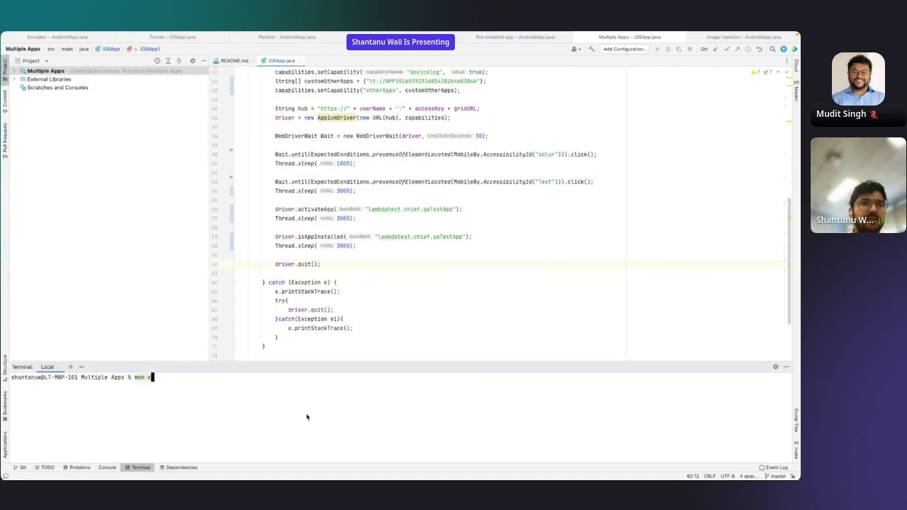
pyautogui.write('lean insta')
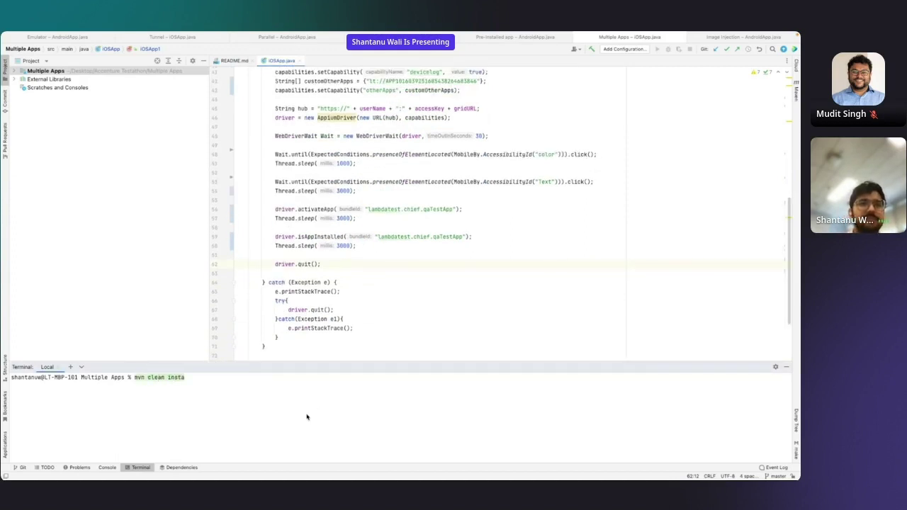
pyautogui.write('ll')
pyautogui.press('Return')
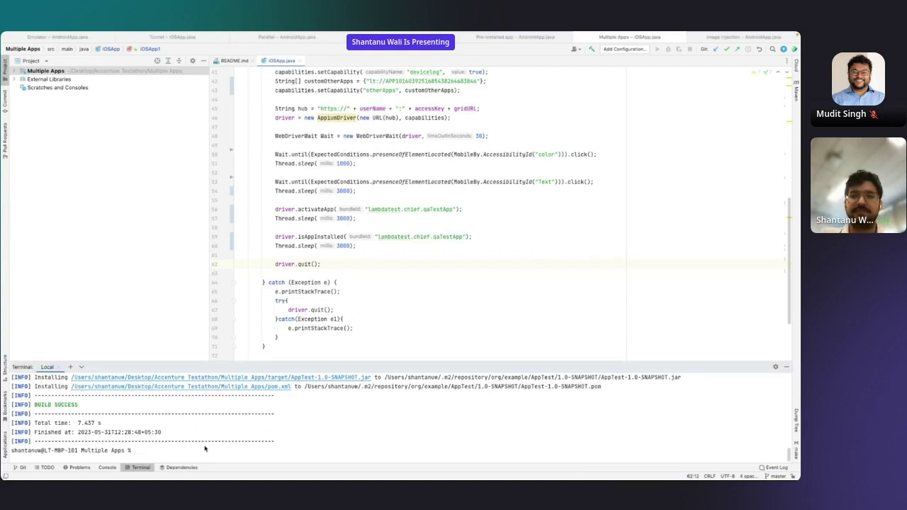
# - Enter the command mvn test -P ios-single in the terminal, expanding the project's src folders to check the suite file names
pyautogui.write('mvn ')
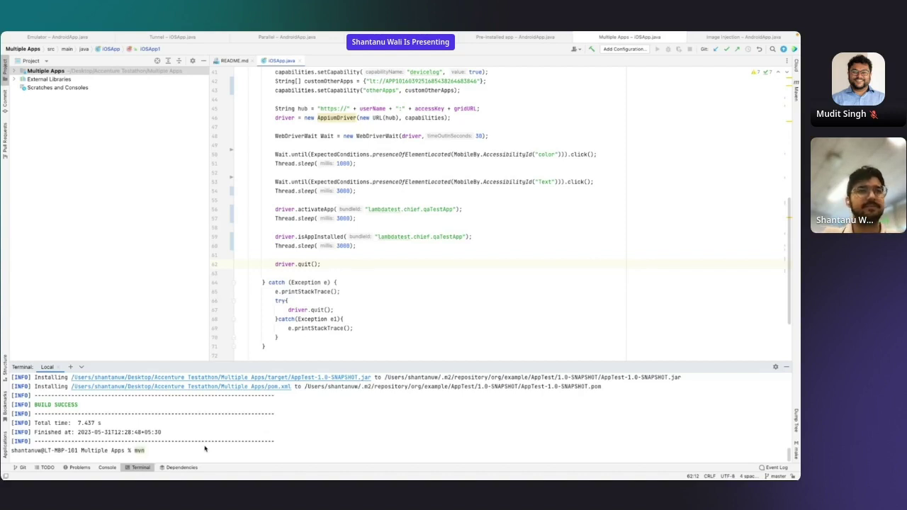
pyautogui.write('test -')
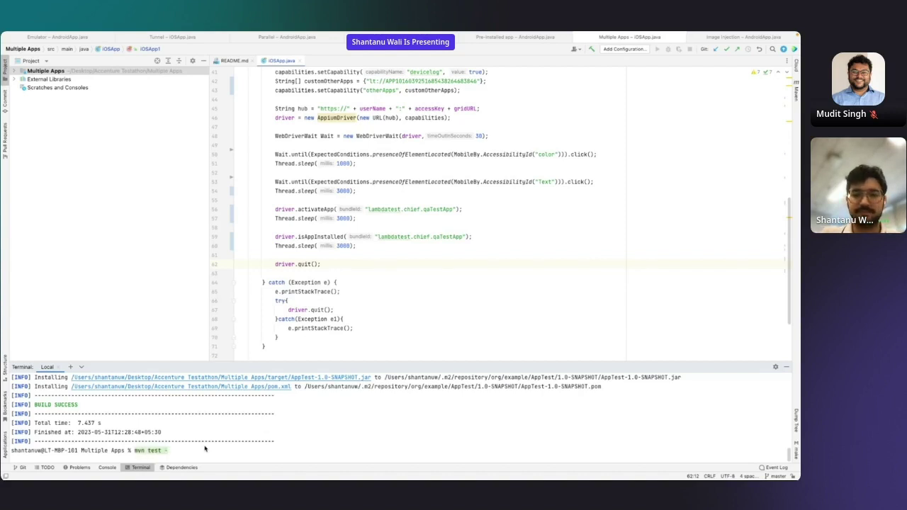
pyautogui.write('P')
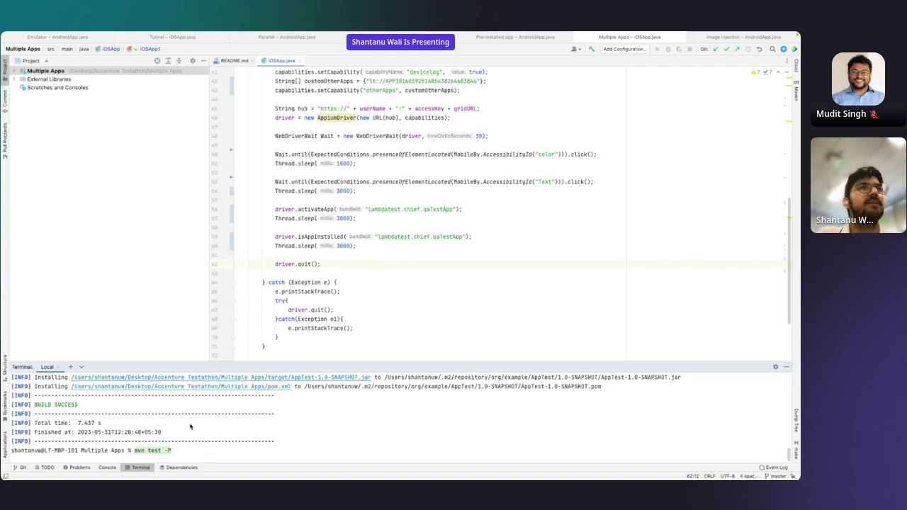
pyautogui.click(15, 71)
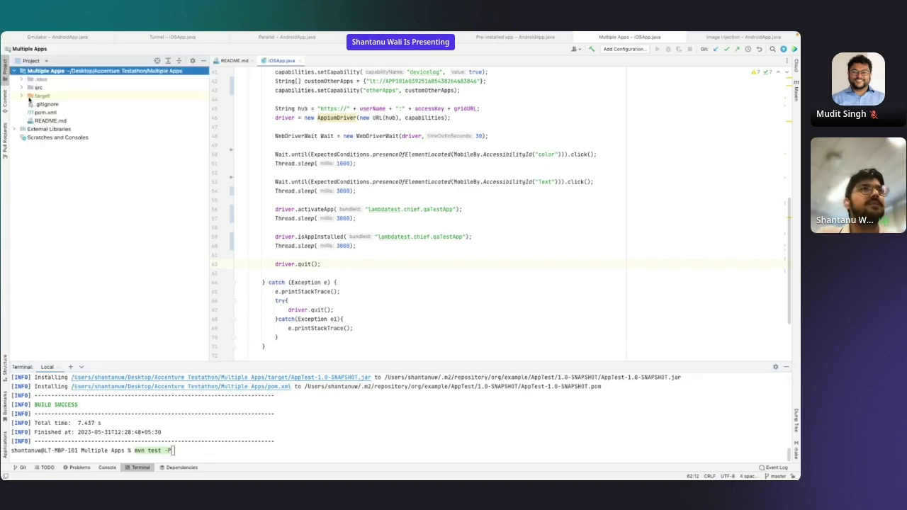
pyautogui.click(29, 103)
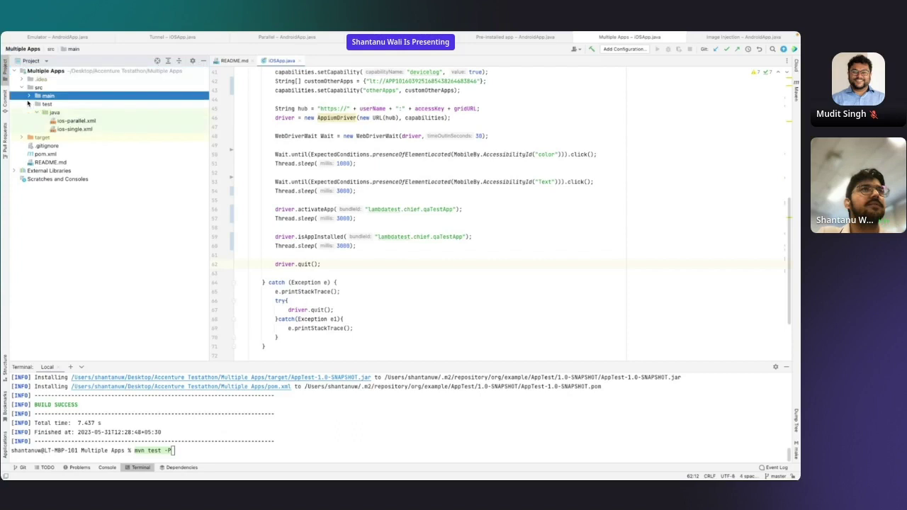
pyautogui.click(29, 95)
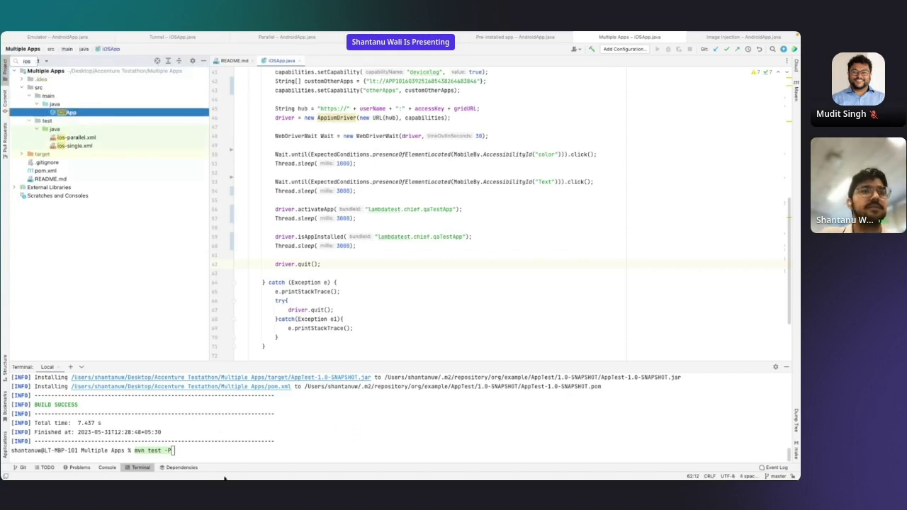
pyautogui.click(202, 454)
pyautogui.write('ios')
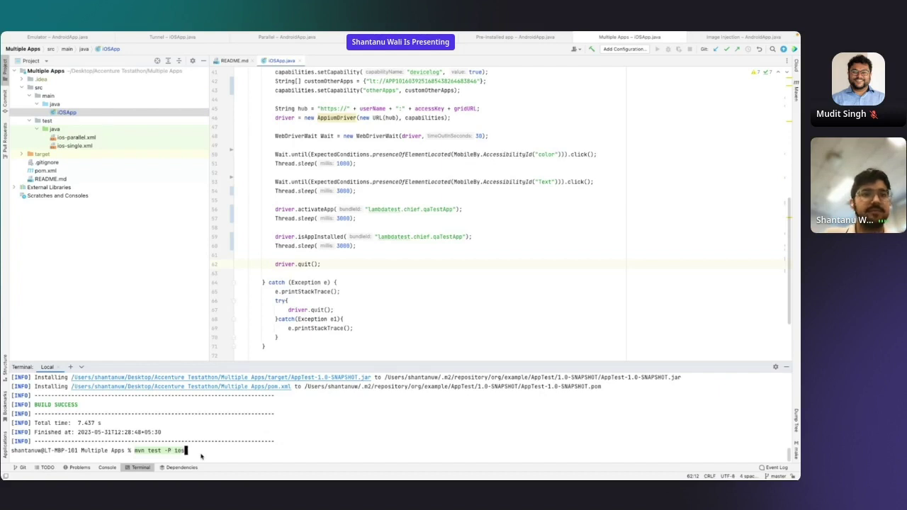
pyautogui.write('-single')
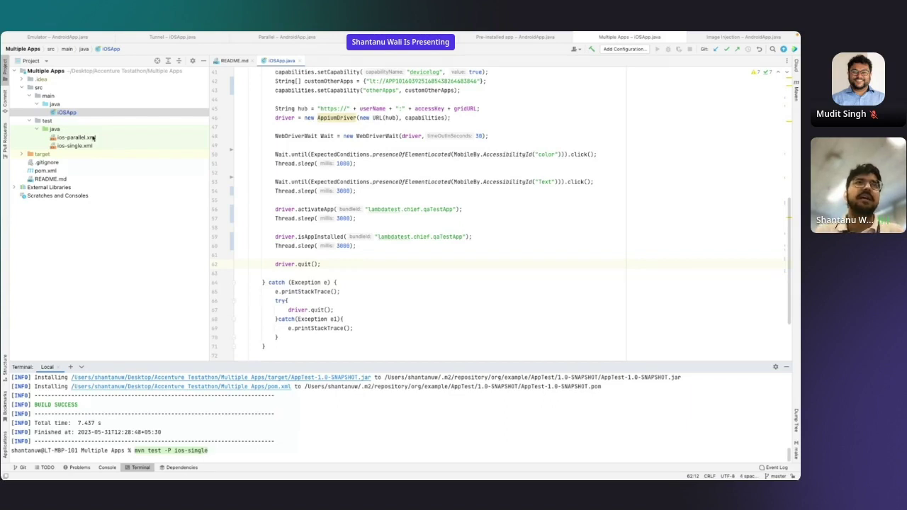
# - Open ios-parallel.xml and ios-single.xml to examine their device parameters, and return to the start of the iOSApp.java class
pyautogui.doubleClick(92, 137)
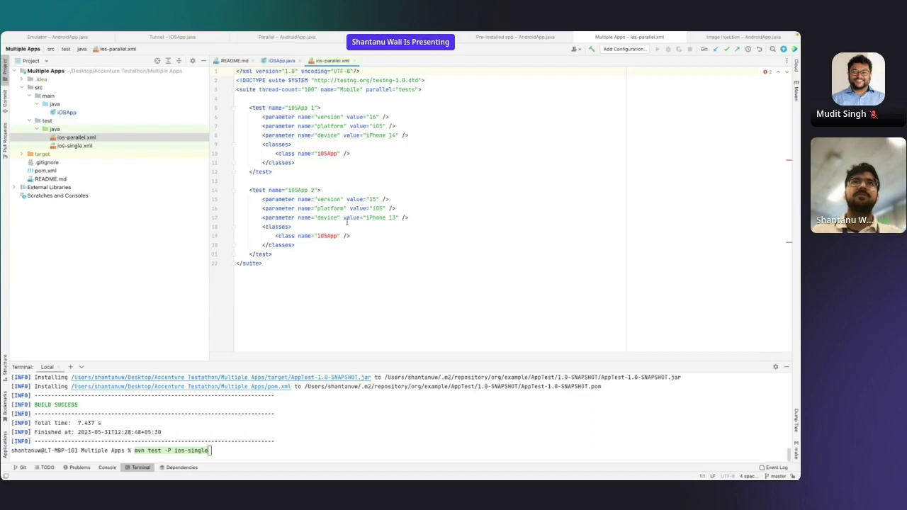
pyautogui.click(281, 60)
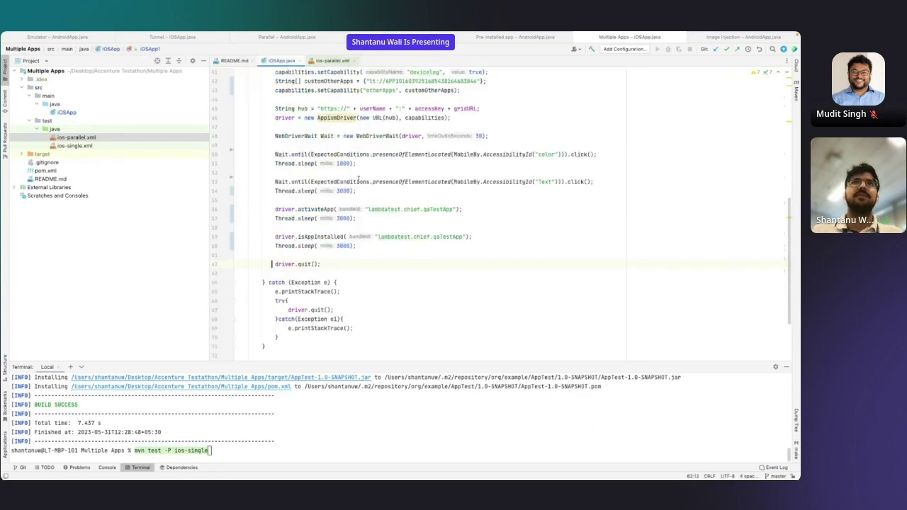
pyautogui.doubleClick(75, 145)
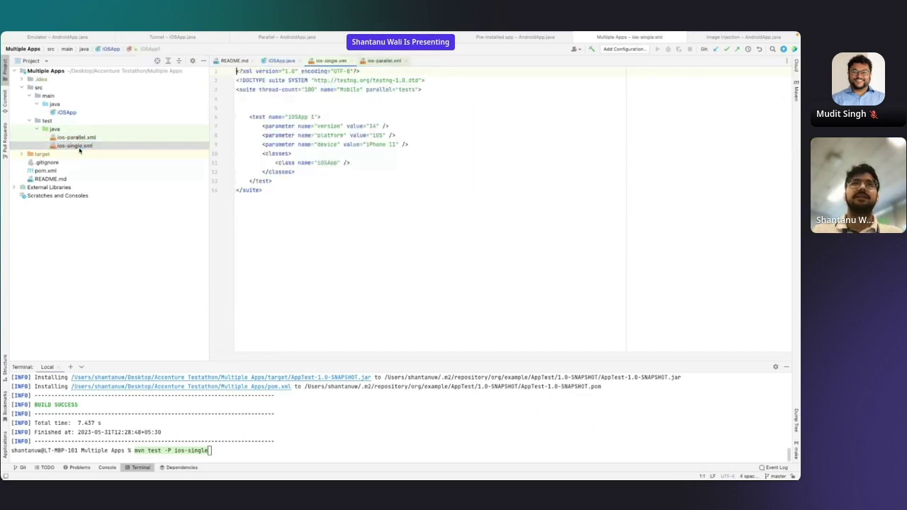
pyautogui.click(282, 61)
pyautogui.scroll(5, 332, 139)
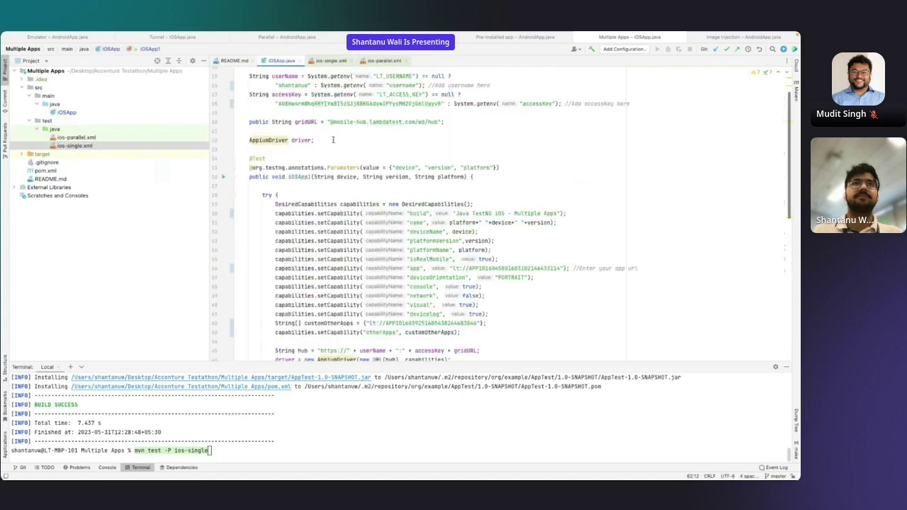
pyautogui.scroll(2, 332, 140)
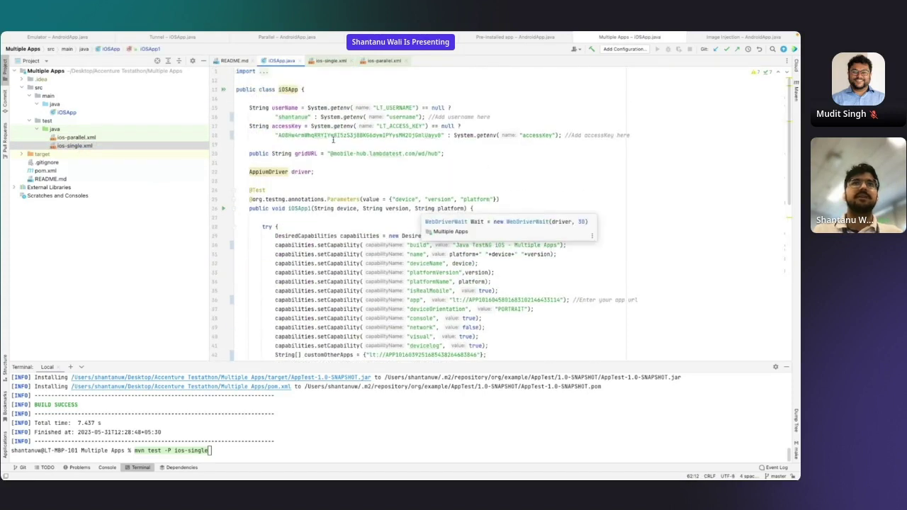
# - Run the entered ios-single test command and review the script's capabilities while it executes
pyautogui.click(267, 445)
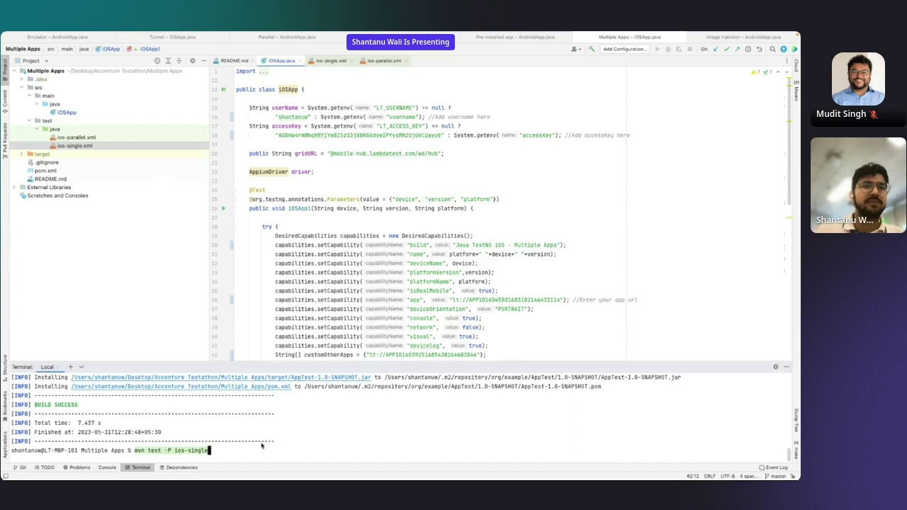
pyautogui.press('Return')
pyautogui.moveTo(317, 319)
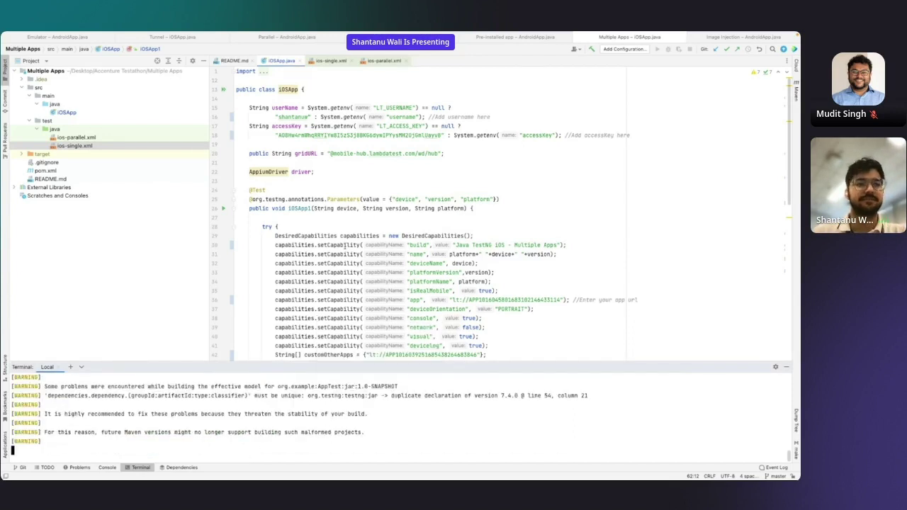
pyautogui.scroll(-3, 346, 245)
pyautogui.scroll(-2, 346, 261)
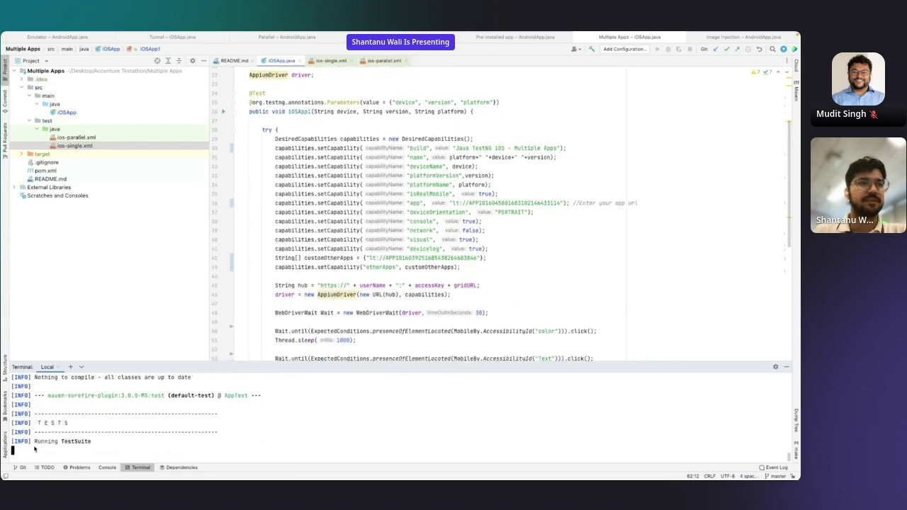
# - Switch to LambdaTest App Automation in the browser and open the iOS iPhone 11 14 test in the Java TestNG iOS - Multiple Apps build
pyautogui.hotkey('ctrl', 'Left')
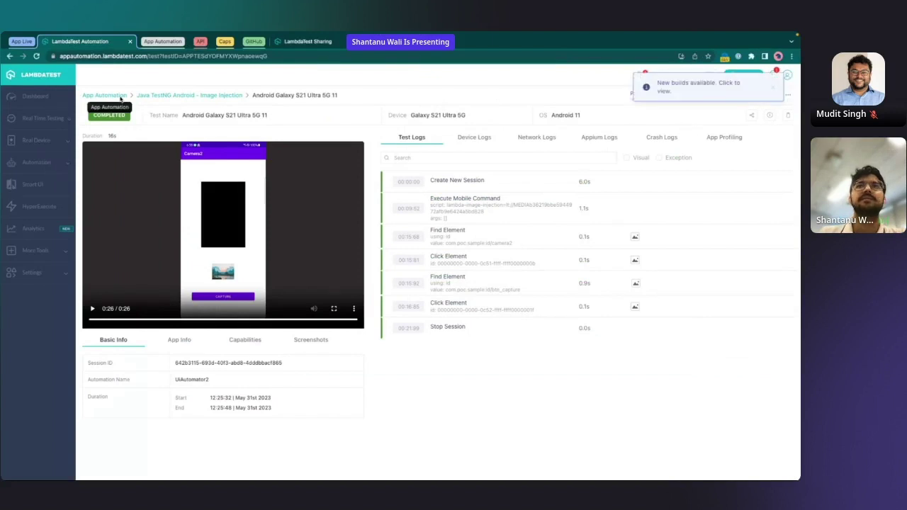
pyautogui.click(122, 98)
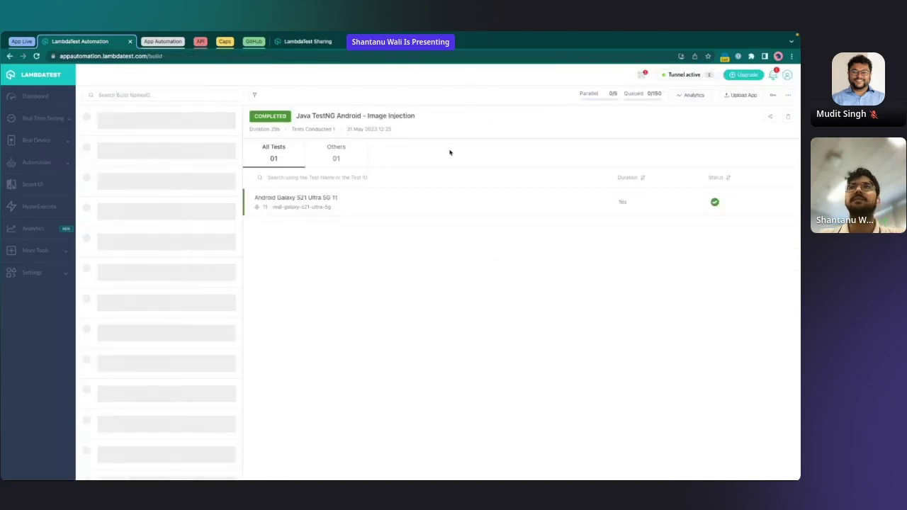
pyautogui.click(159, 130)
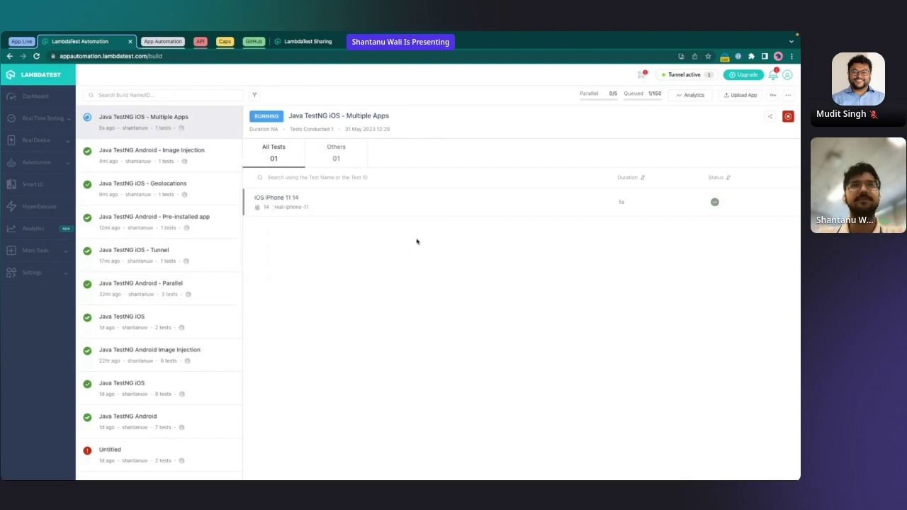
pyautogui.click(387, 211)
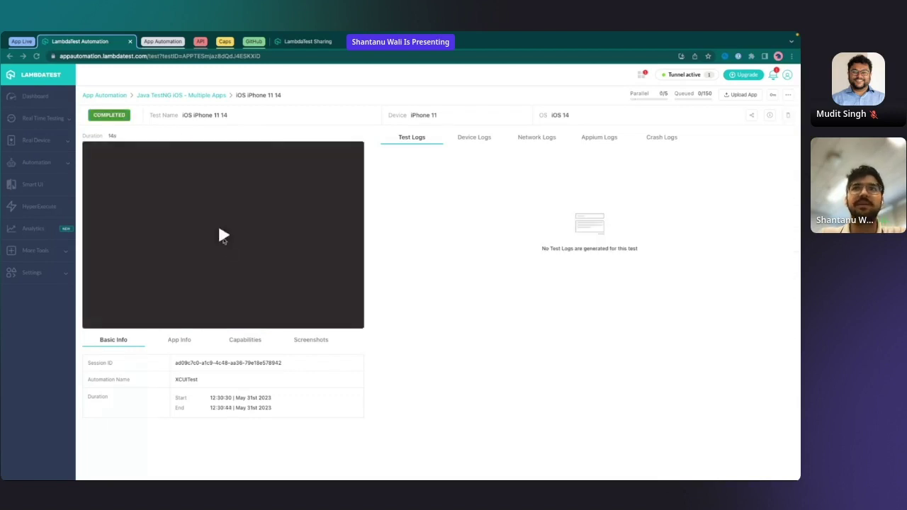
# - Reload the test session page and play the first 5 seconds of its video recording
pyautogui.click(224, 238)
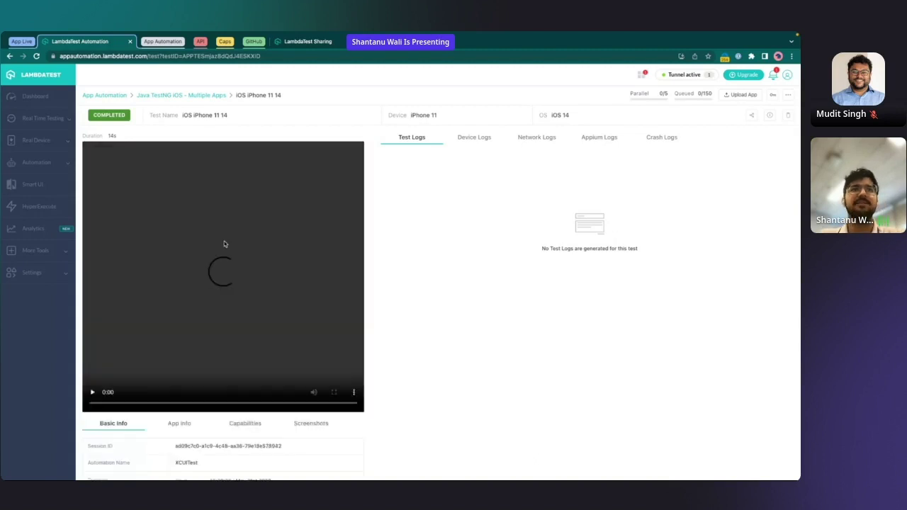
pyautogui.hotkey('ctrl', 'r')
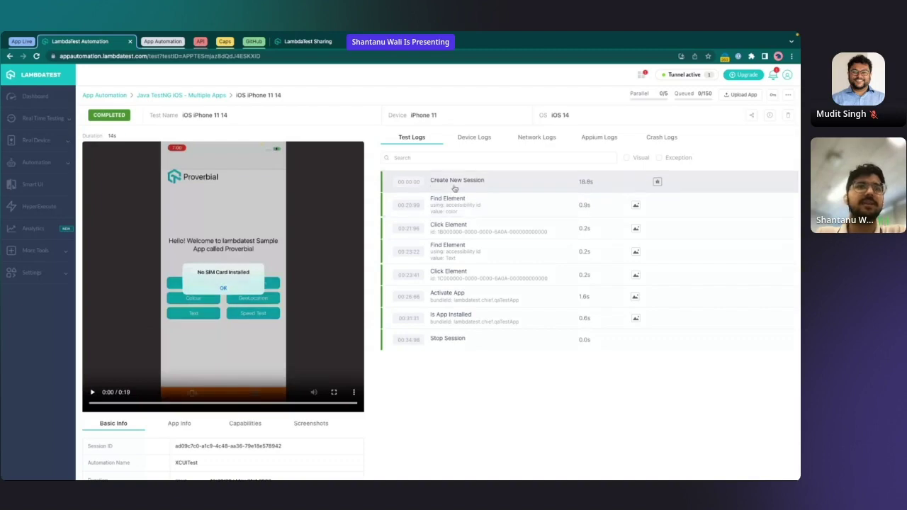
pyautogui.click(92, 392)
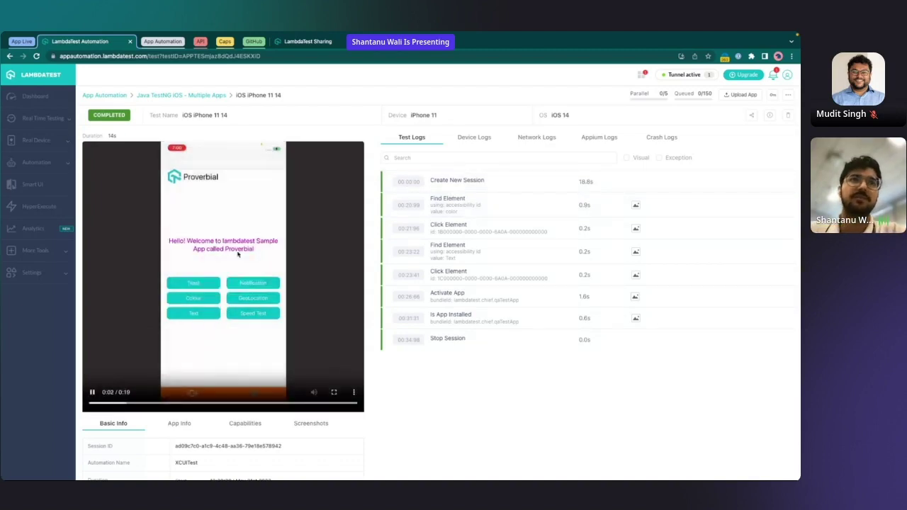
pyautogui.click(217, 307)
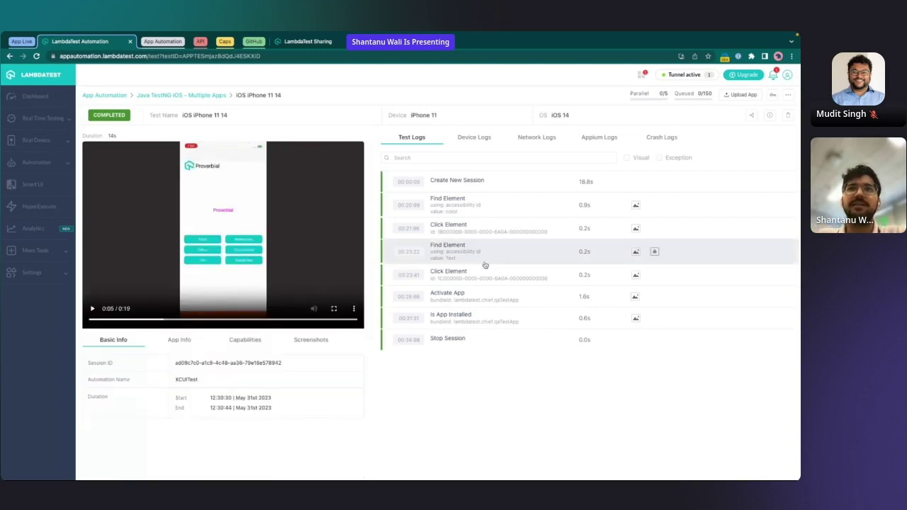
# - Expand the second Click Element entry and the Activate App entry in the test logs to examine their screenshots
pyautogui.click(471, 274)
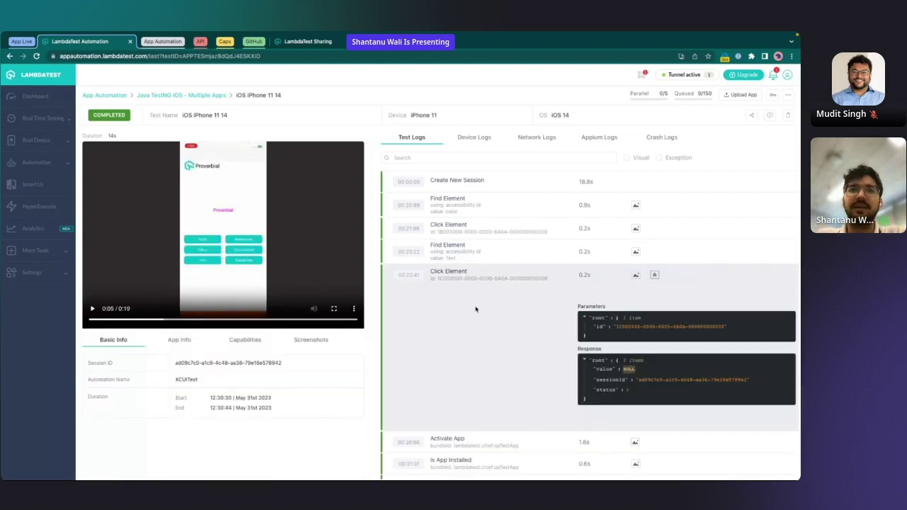
pyautogui.scroll(-1, 482, 326)
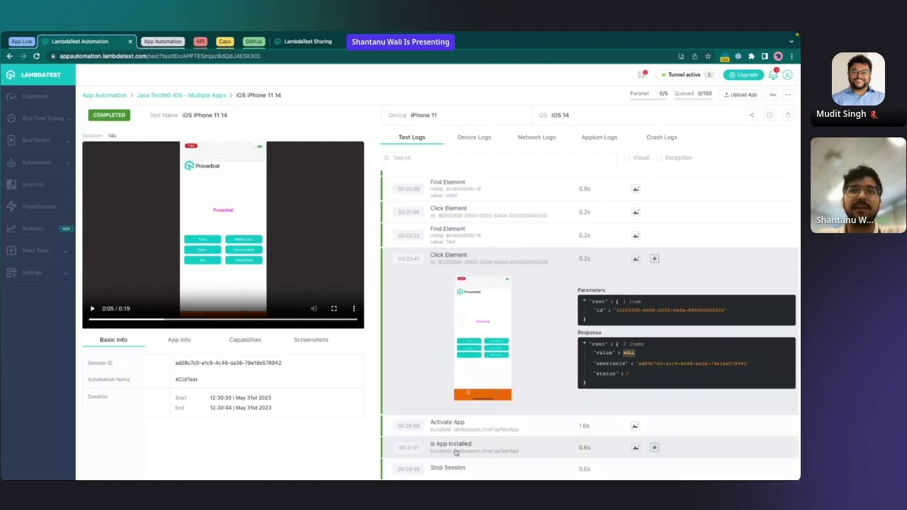
pyautogui.click(457, 425)
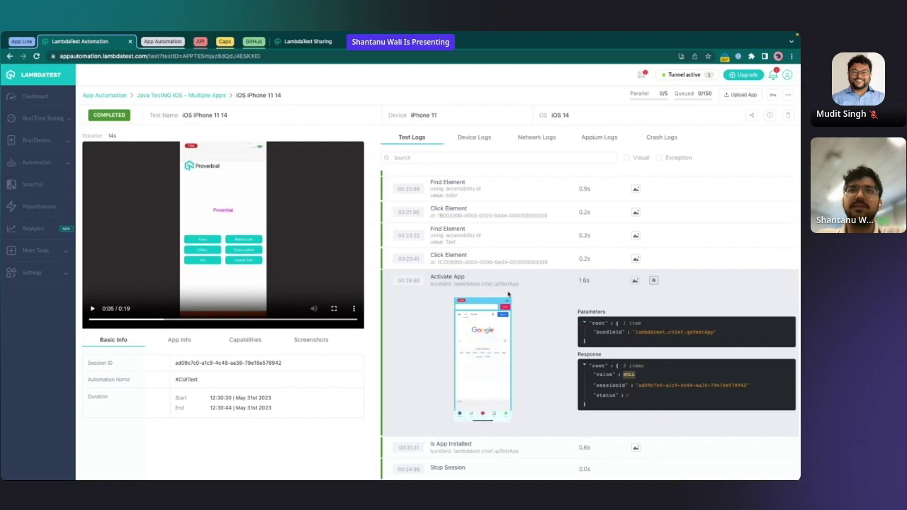
# - Resume the session recording and examine the Is App Installed log entry's response, followed by the Activate App entry
pyautogui.click(228, 246)
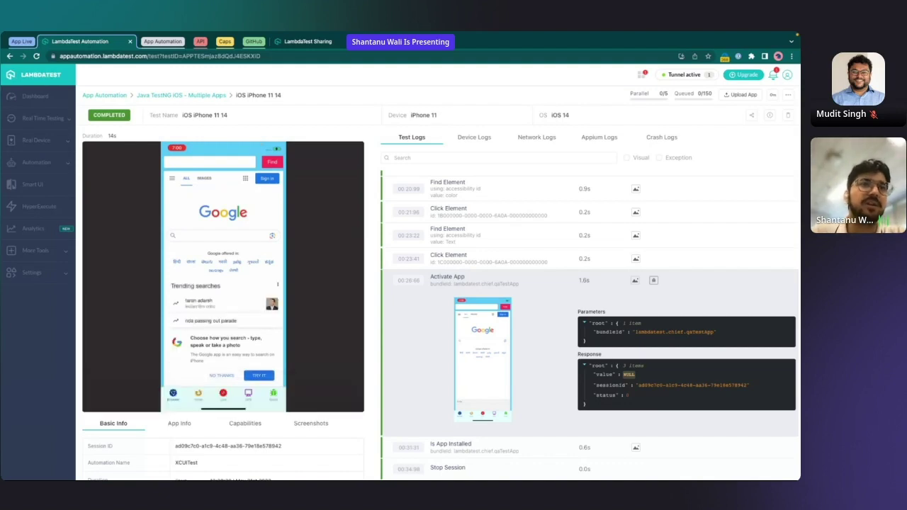
pyautogui.moveTo(343, 234)
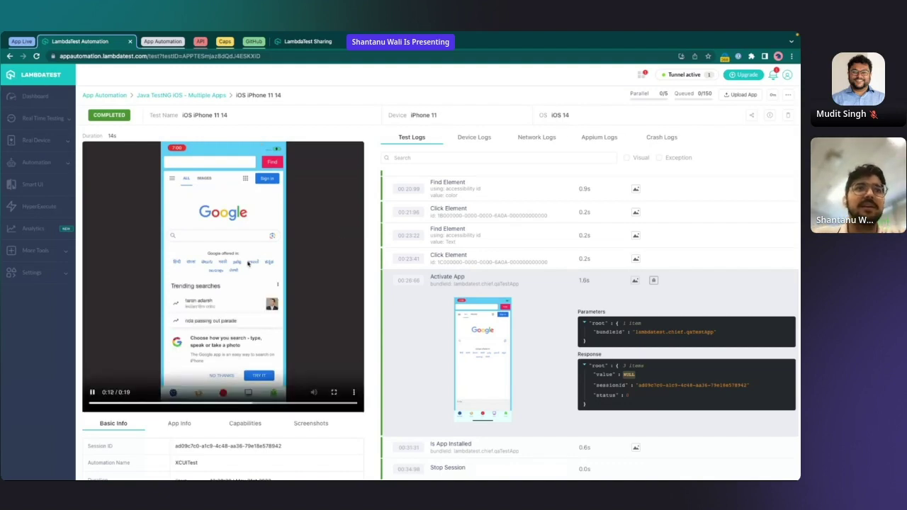
pyautogui.scroll(-1, 556, 385)
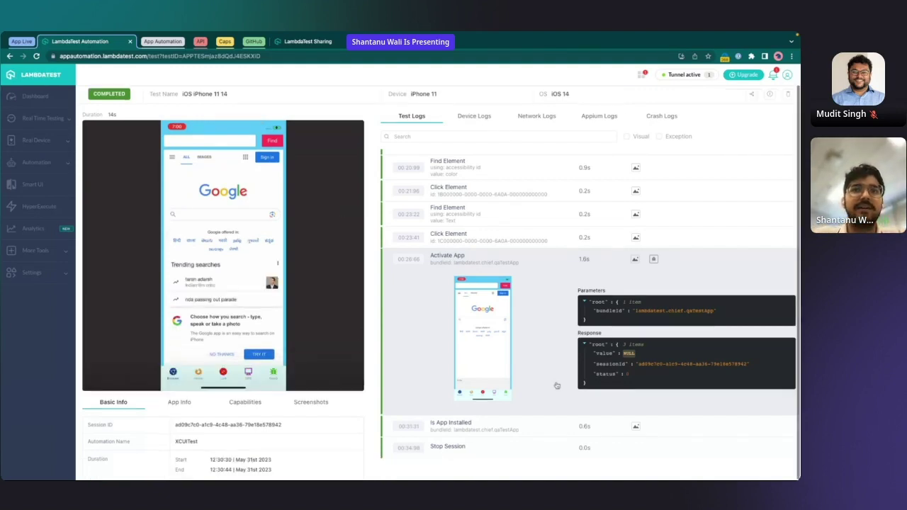
pyautogui.click(502, 427)
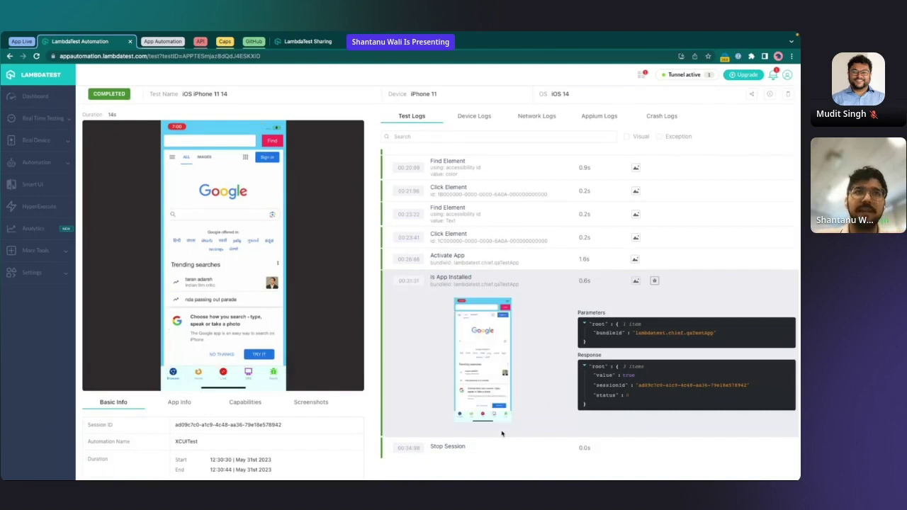
pyautogui.moveTo(340, 352)
pyautogui.scroll(1, 337, 350)
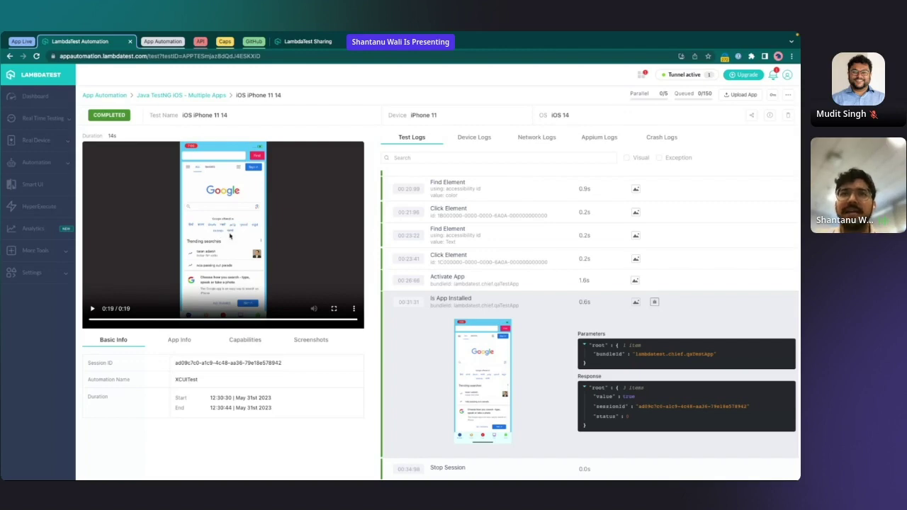
pyautogui.click(454, 291)
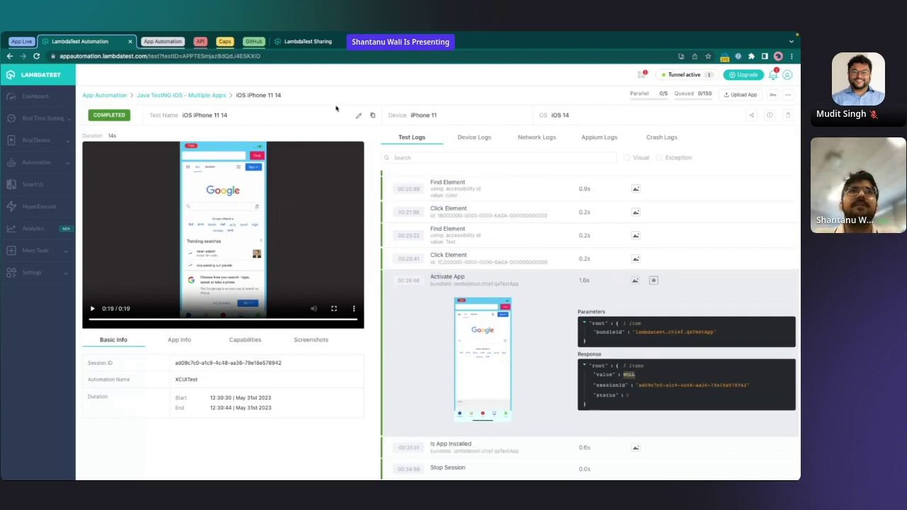
# - Return to the Multiple Apps build overview and switch to the presentation slide listing the app automation use cases
pyautogui.click(157, 96)
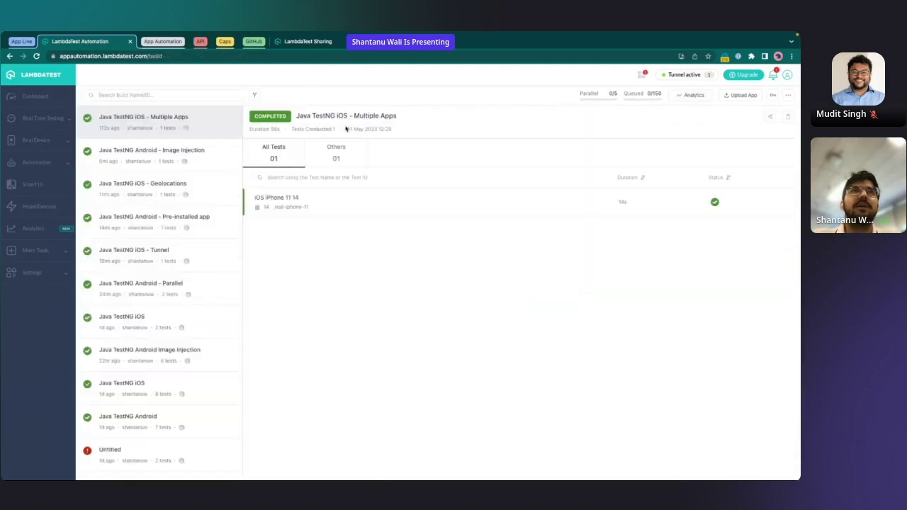
pyautogui.hotkey('alt', 'Tab')
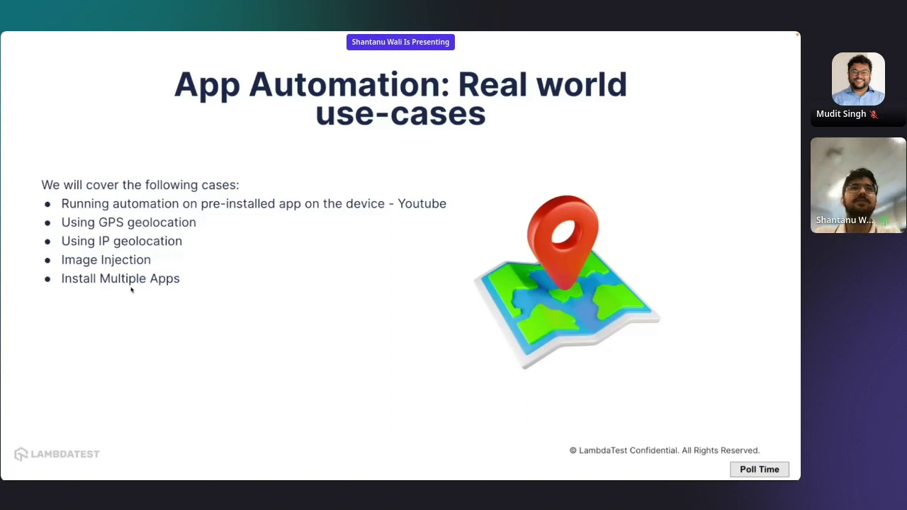
# - Advance to the slide on marking test status, switch to the LambdaTest dashboard and view the Java TestNG Android - Parallel build's tests
pyautogui.press('Right')
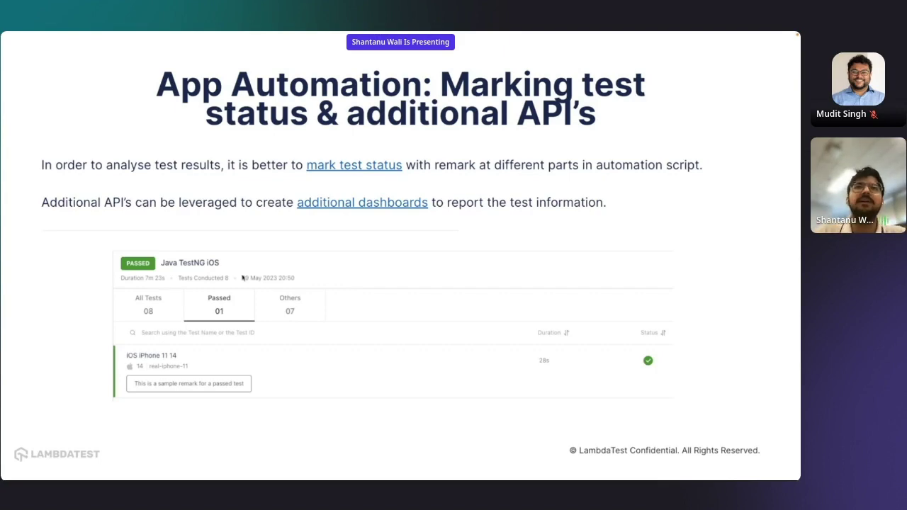
pyautogui.hotkey('alt', 'Tab')
pyautogui.click(206, 185)
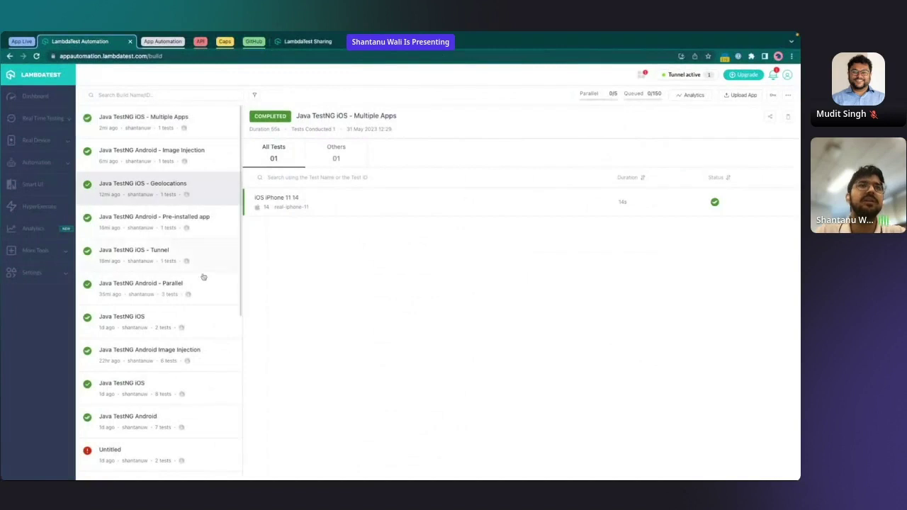
pyautogui.click(202, 356)
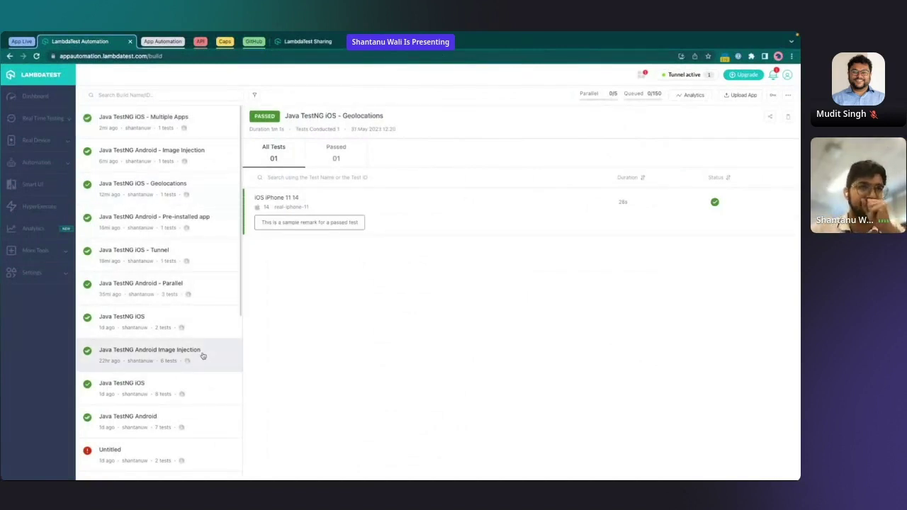
pyautogui.click(199, 321)
pyautogui.click(199, 298)
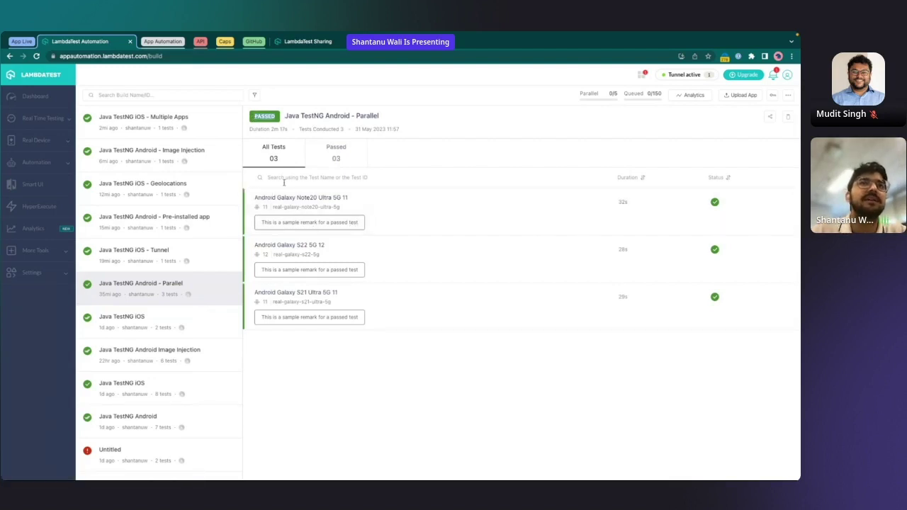
pyautogui.click(342, 147)
pyautogui.click(273, 150)
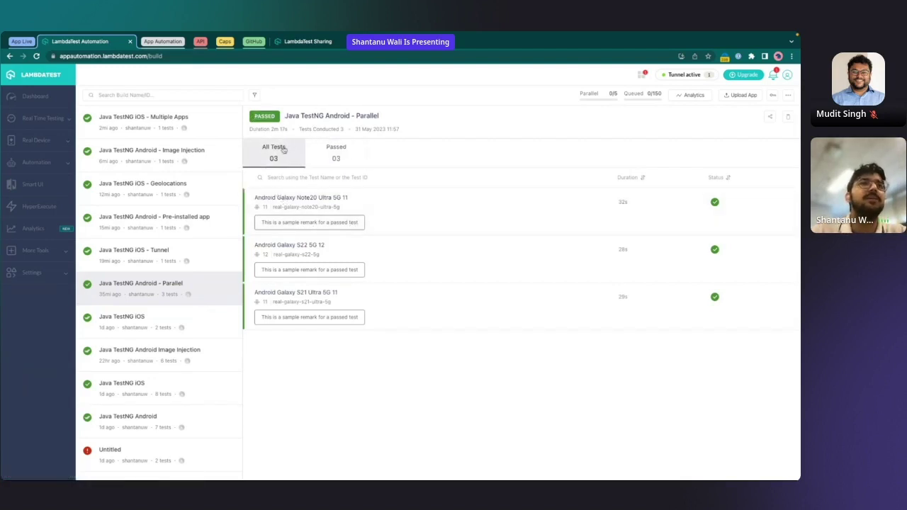
# - Review the iOS Geolocations and Android Image Injection builds, and reopen the Java TestNG Android - Parallel build for comparison
pyautogui.click(153, 186)
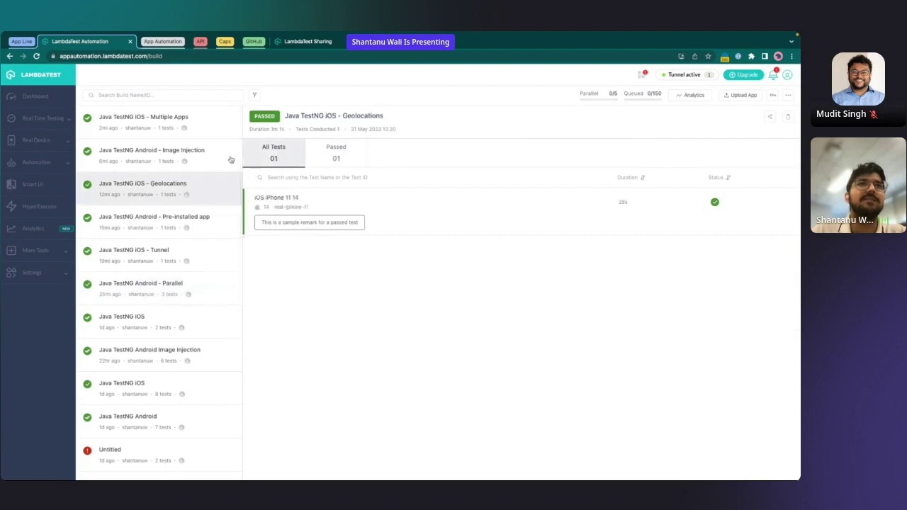
pyautogui.click(200, 154)
pyautogui.click(152, 128)
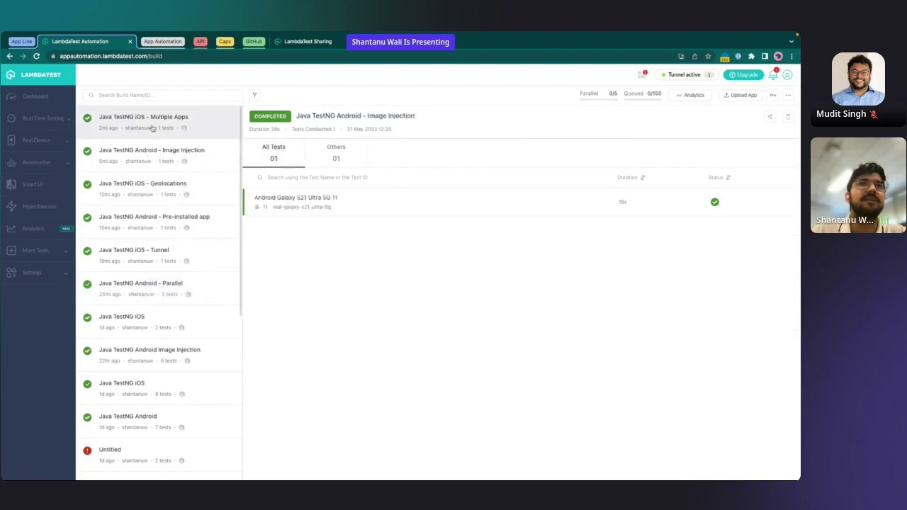
pyautogui.click(160, 163)
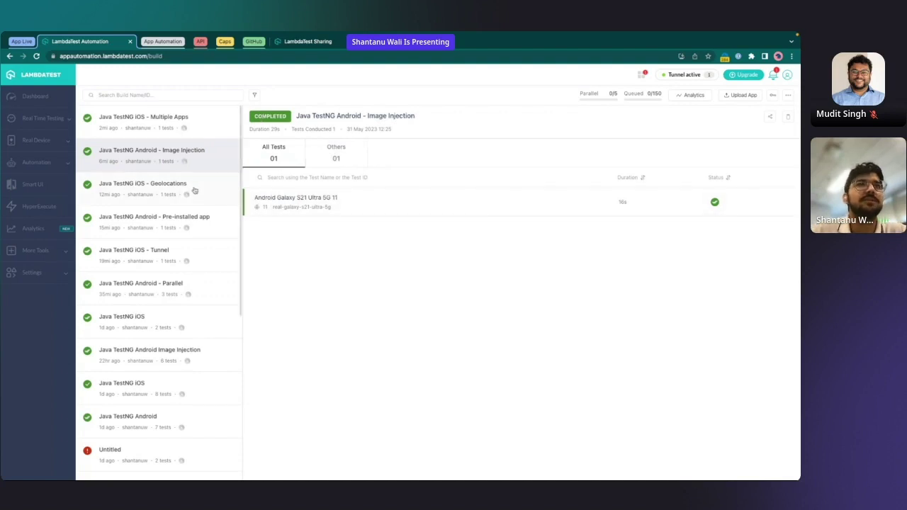
pyautogui.click(193, 293)
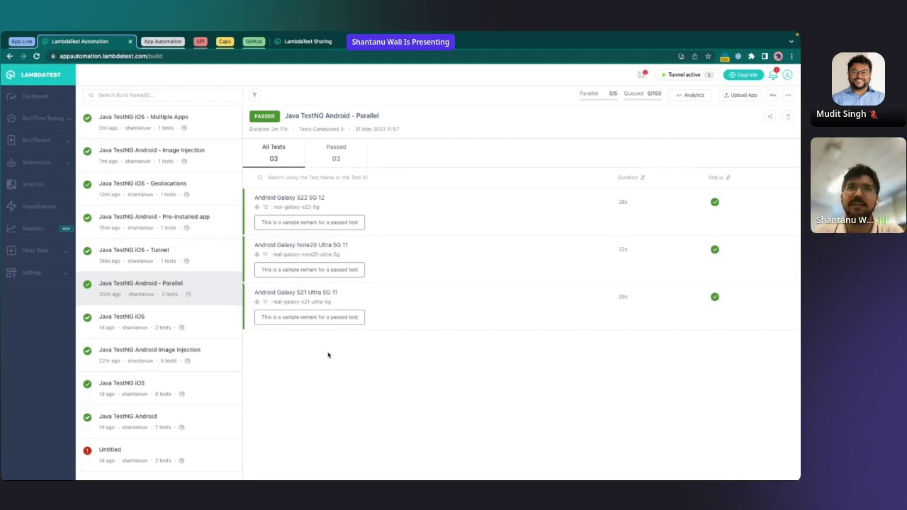
# - Switch to the code editor and examine the catch block at the end of iOSApp.java in the Multiple Apps project
pyautogui.hotkey('ctrl', 'Right')
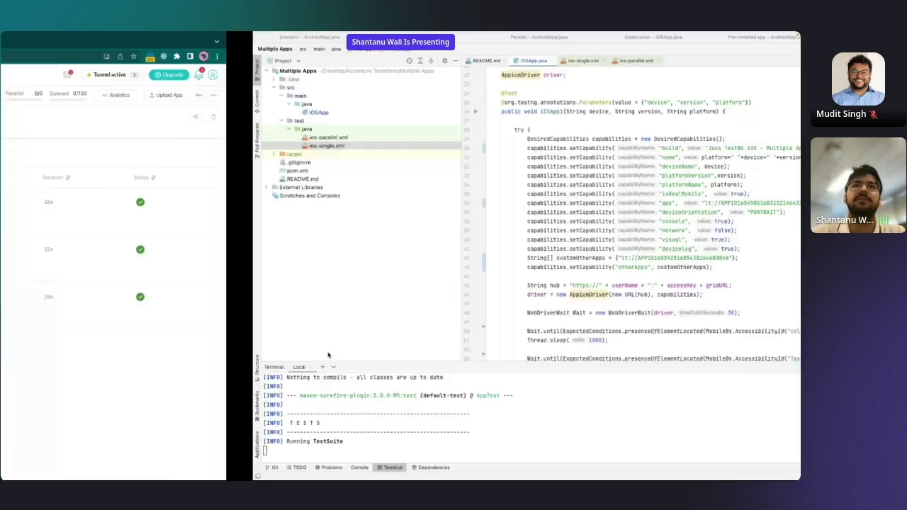
pyautogui.scroll(-2, 328, 354)
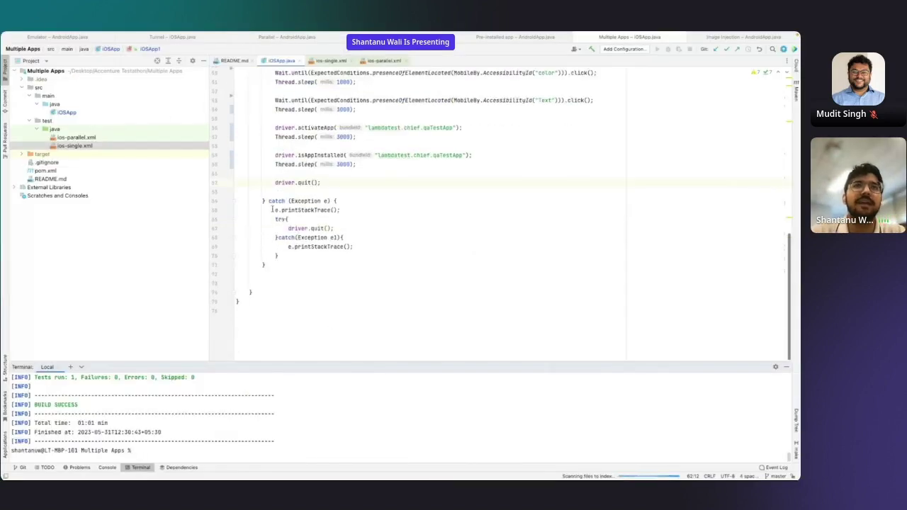
pyautogui.moveTo(268, 200); pyautogui.dragTo(338, 255)
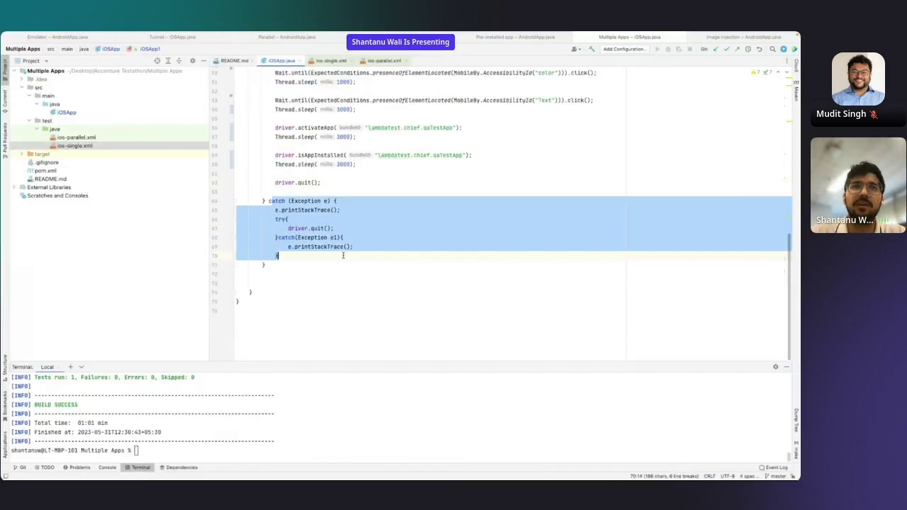
pyautogui.scroll(10, 343, 255)
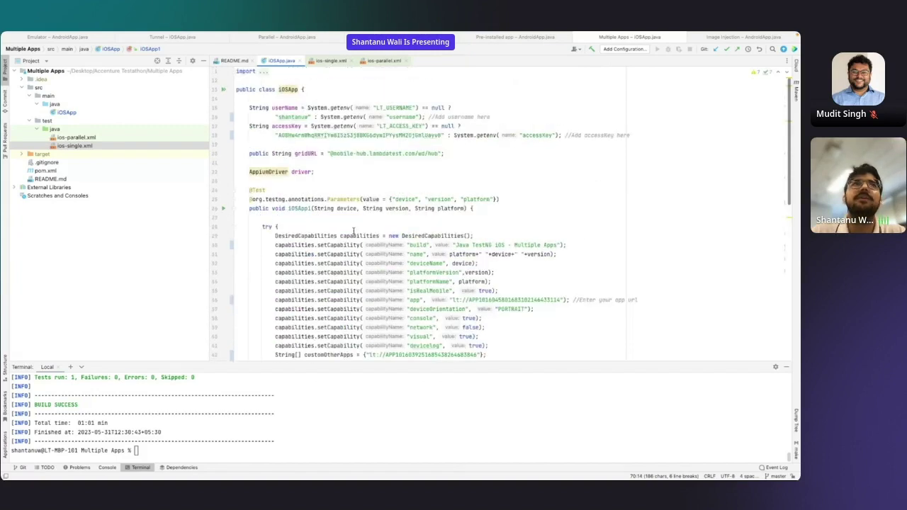
# - Open the Parallel project's AndroidApp.java and highlight the lambda-hook setTestStatus call with the driver.quit line below it
pyautogui.click(286, 37)
pyautogui.scroll(-15, 317, 213)
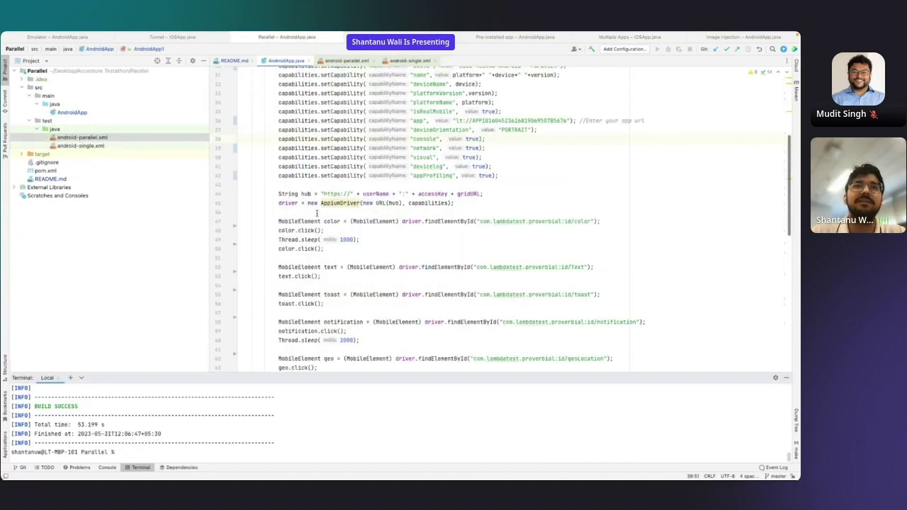
pyautogui.moveTo(275, 221); pyautogui.dragTo(461, 227)
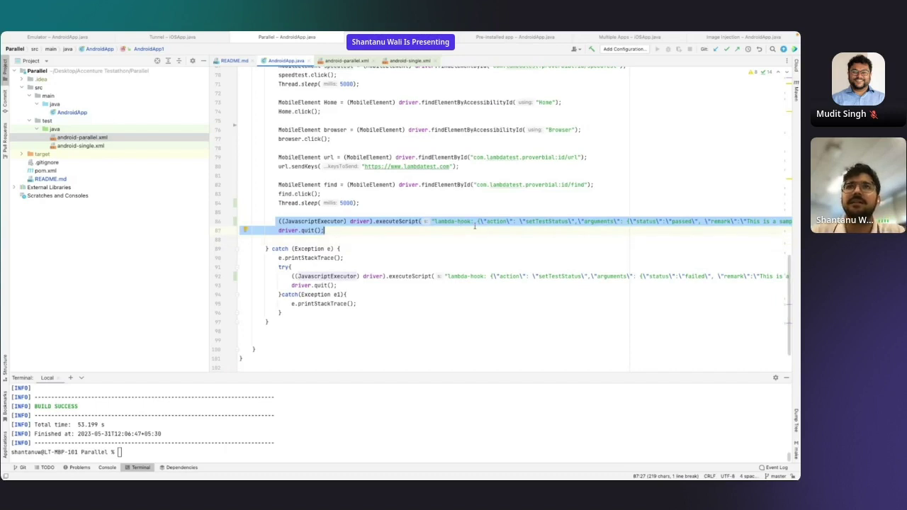
pyautogui.hscroll(3, 475, 227)
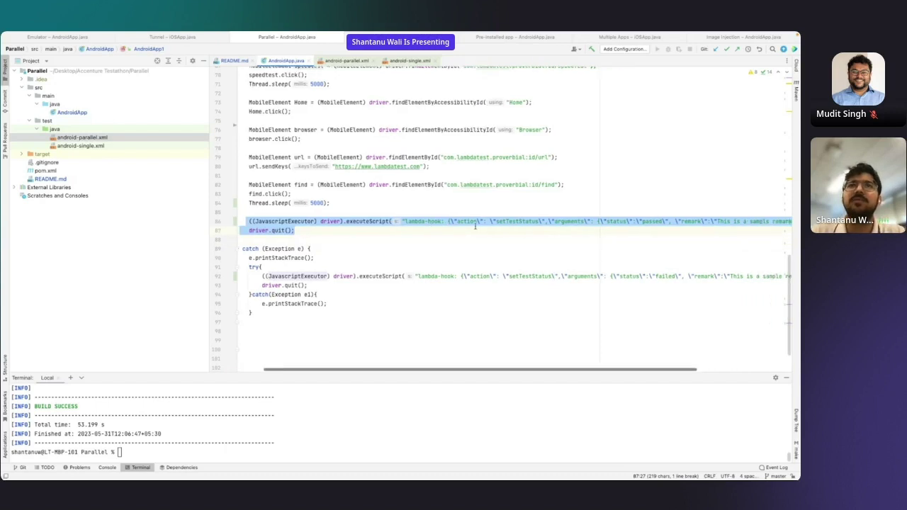
pyautogui.hscroll(3, 523, 222)
# - Highlight the hook's status key, passed value and remark text, and show the Parallel build's passed tests in the LambdaTest dashboard
pyautogui.doubleClick(517, 223)
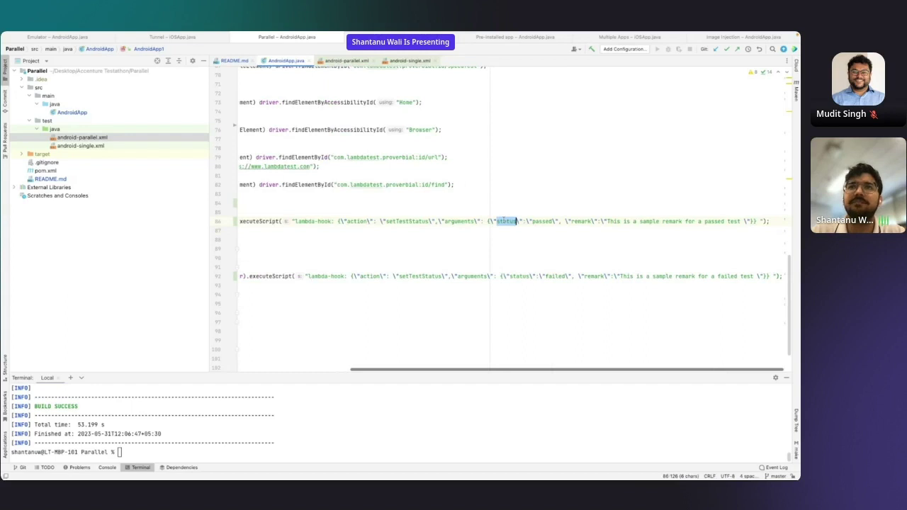
pyautogui.doubleClick(552, 222)
pyautogui.scroll(-1, 590, 224)
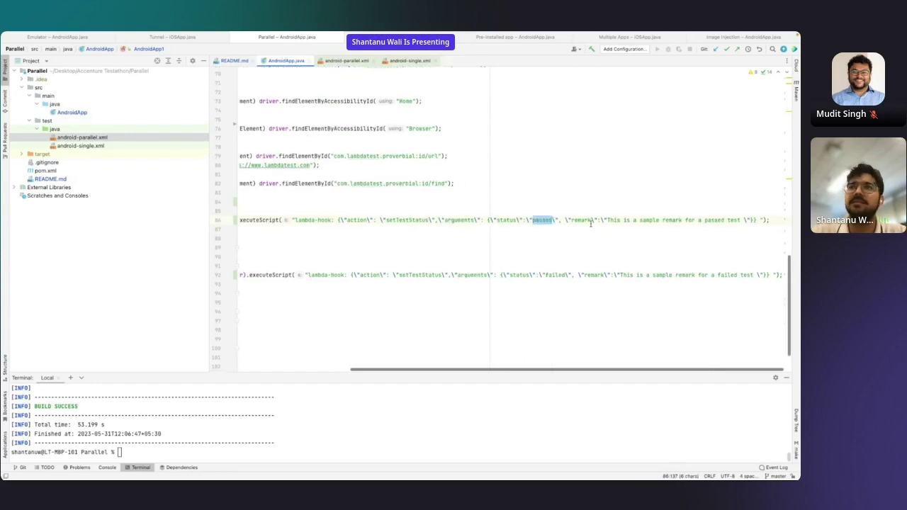
pyautogui.moveTo(603, 220); pyautogui.dragTo(741, 220)
pyautogui.press('super+Tab')
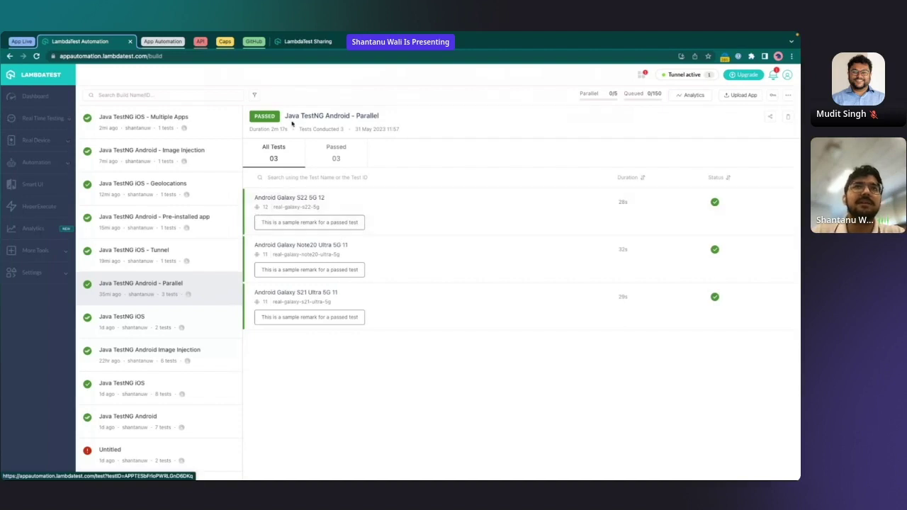
pyautogui.click(335, 153)
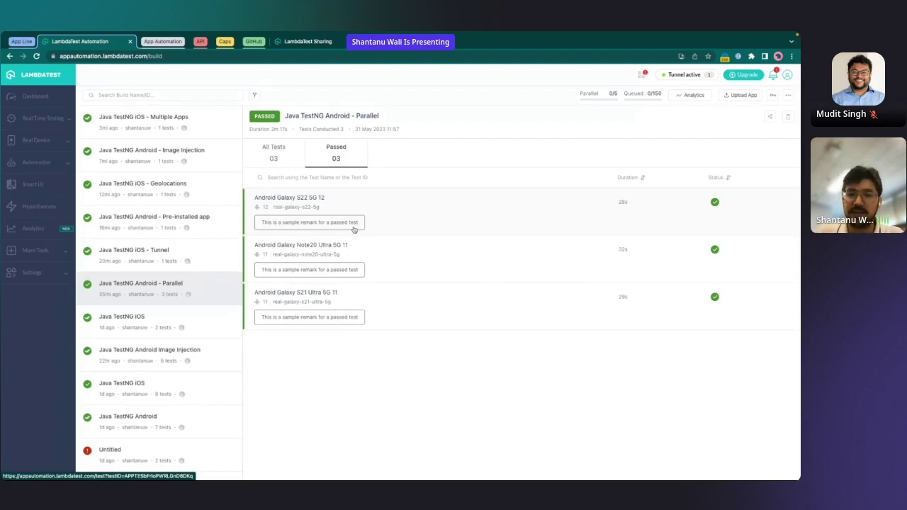
# - Return to AndroidApp.java and select the remark text "This is a sample remark for a passed test" in the setTestStatus call
pyautogui.press('super+Tab')
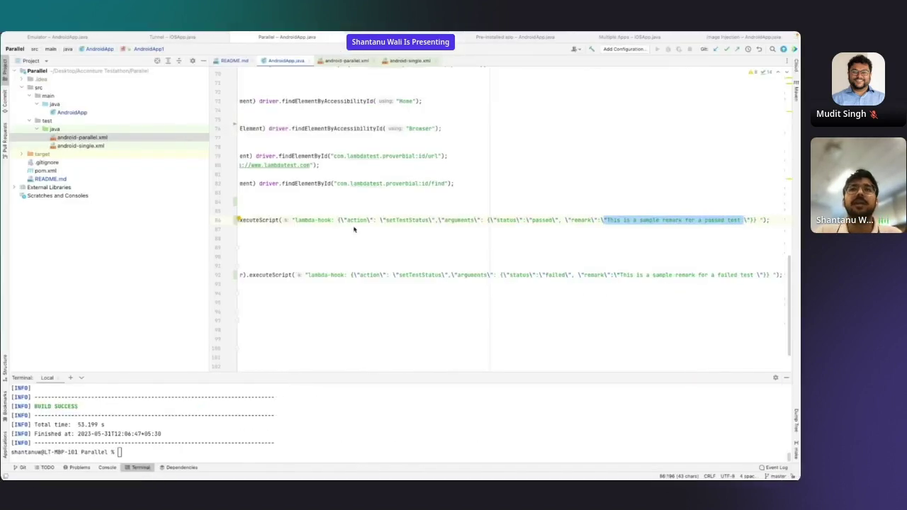
pyautogui.hscroll(-3, 354, 212)
pyautogui.hscroll(3, 469, 219)
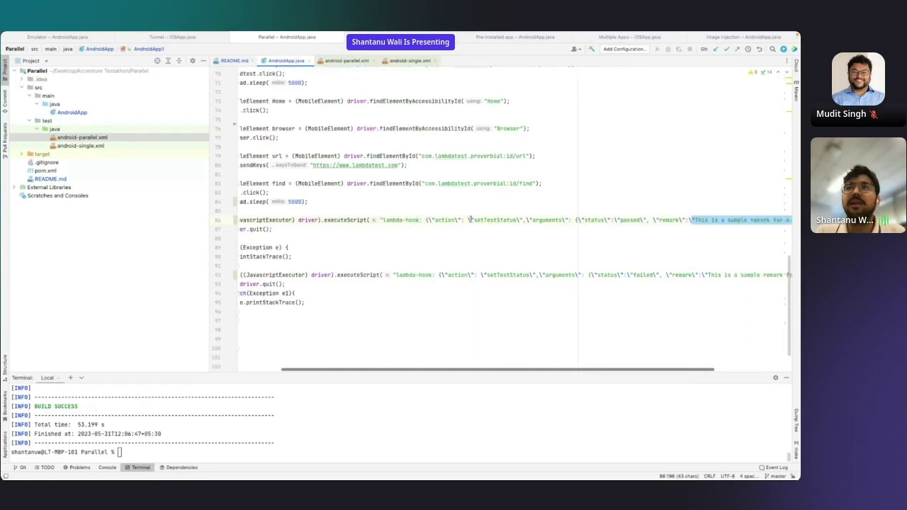
pyautogui.hscroll(3, 567, 223)
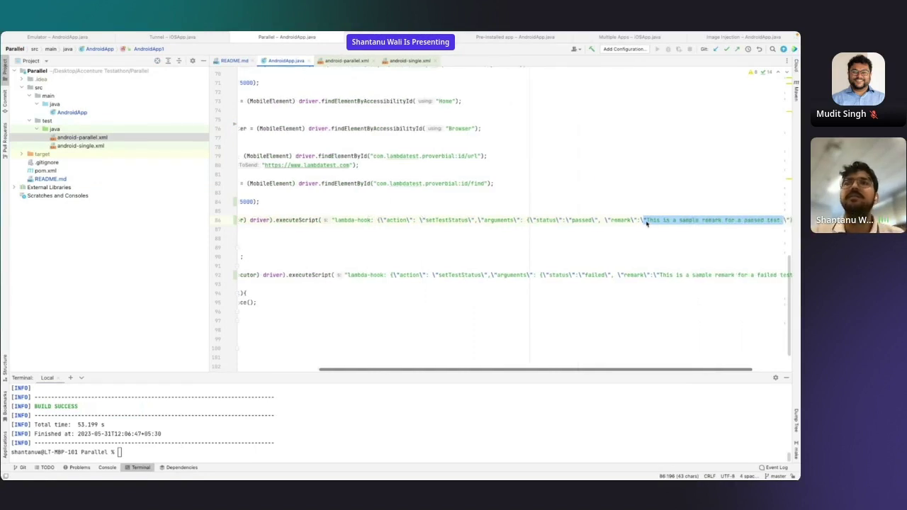
pyautogui.click(646, 221)
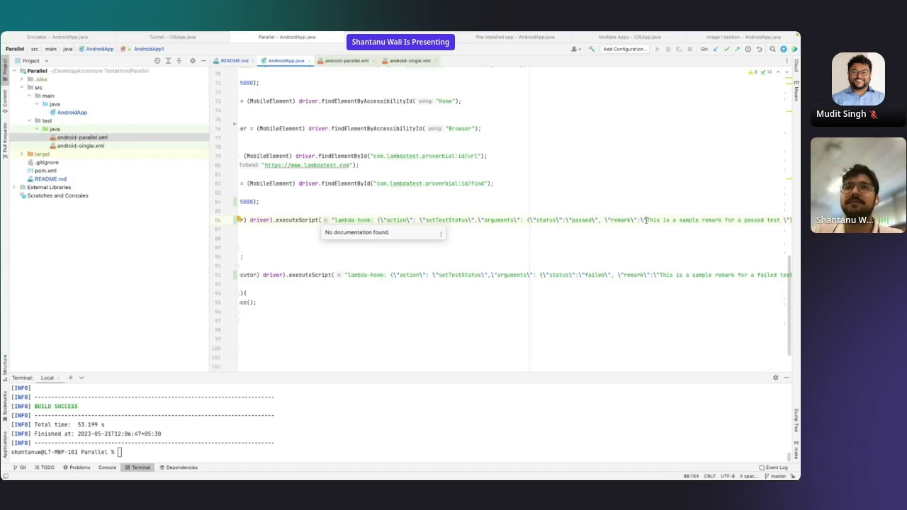
pyautogui.press('Right')
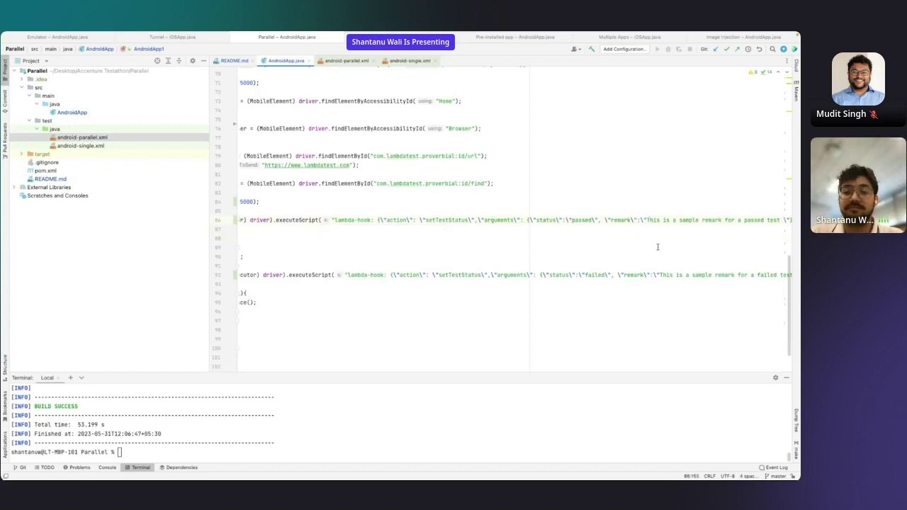
pyautogui.hscroll(3, 657, 247)
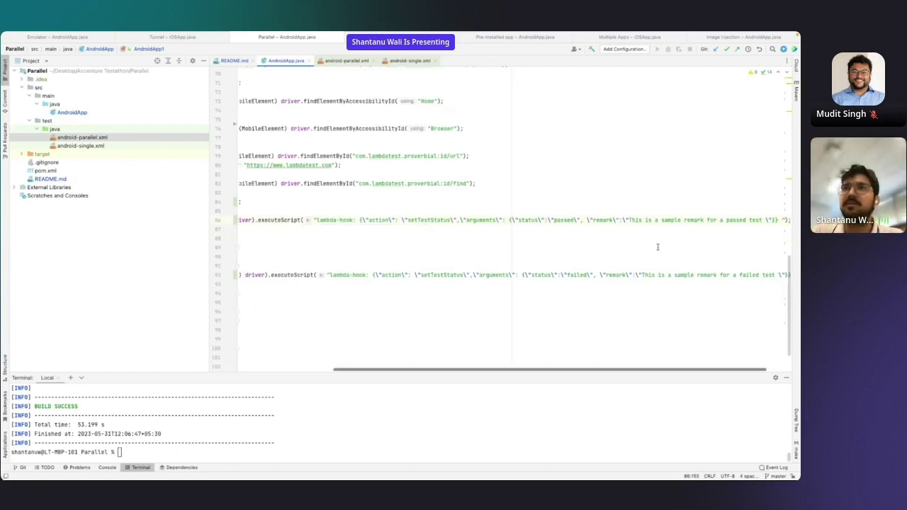
pyautogui.moveTo(618, 220); pyautogui.dragTo(755, 218)
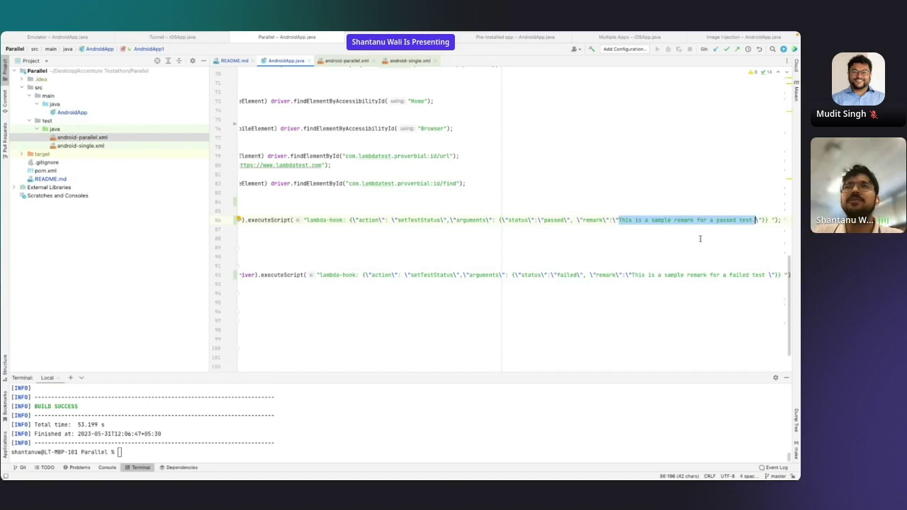
# - Open the Android Galaxy S22 5G 12 test from the Parallel build in LambdaTest, and return to the App Automation build list
pyautogui.press('super+Tab')
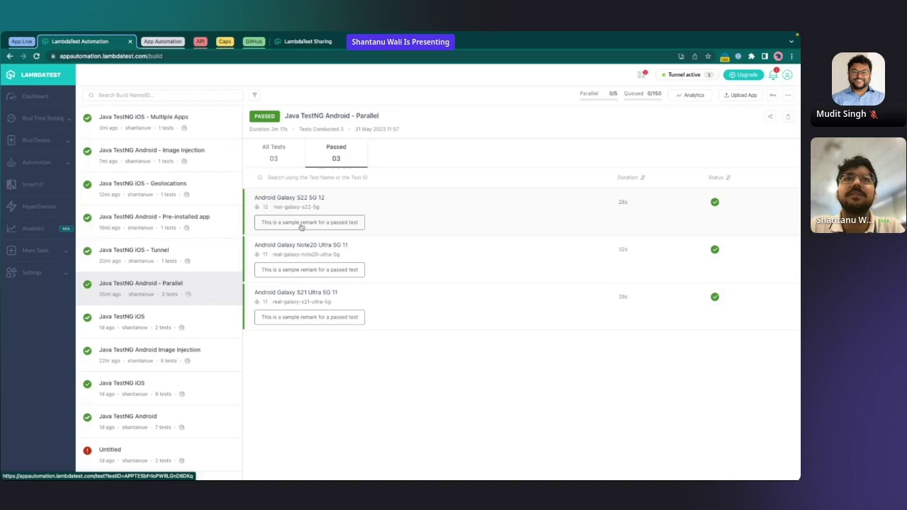
pyautogui.click(371, 230)
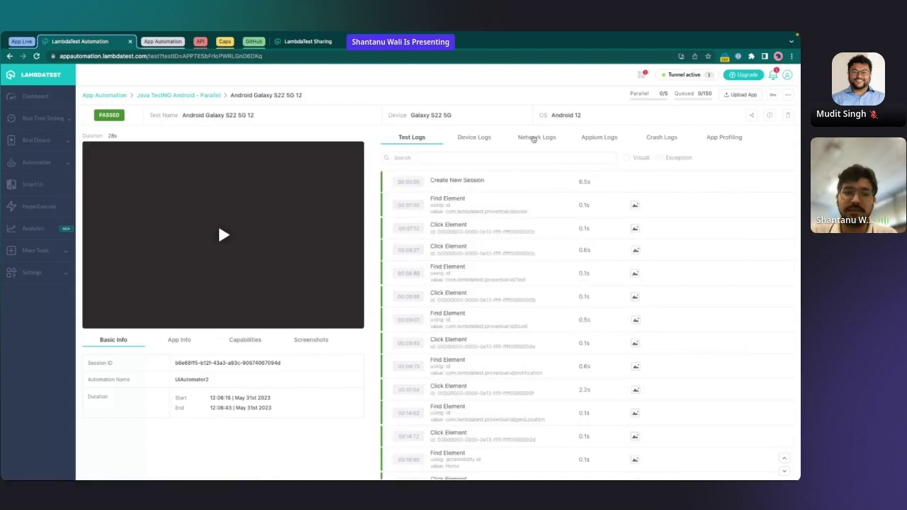
pyautogui.click(111, 95)
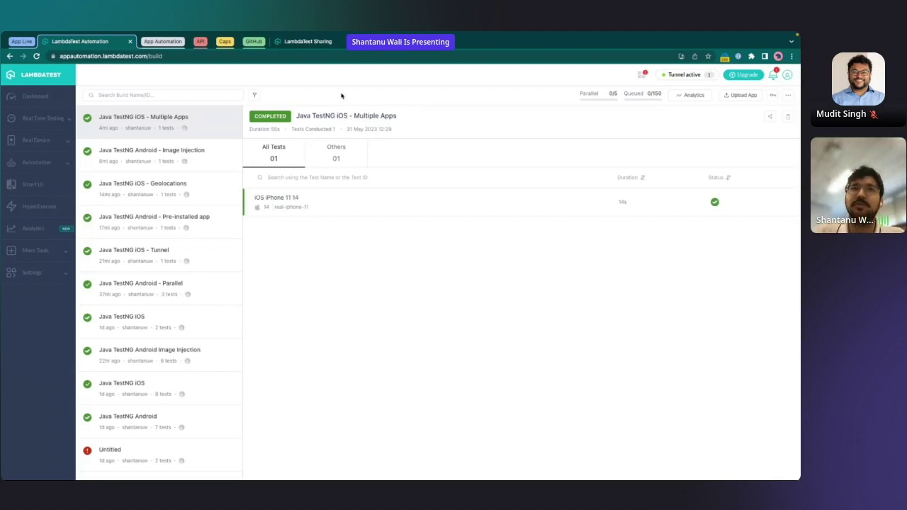
# - Open the LambdaTest API documentation and show its App Automation API (Real Devices) section
pyautogui.click(312, 43)
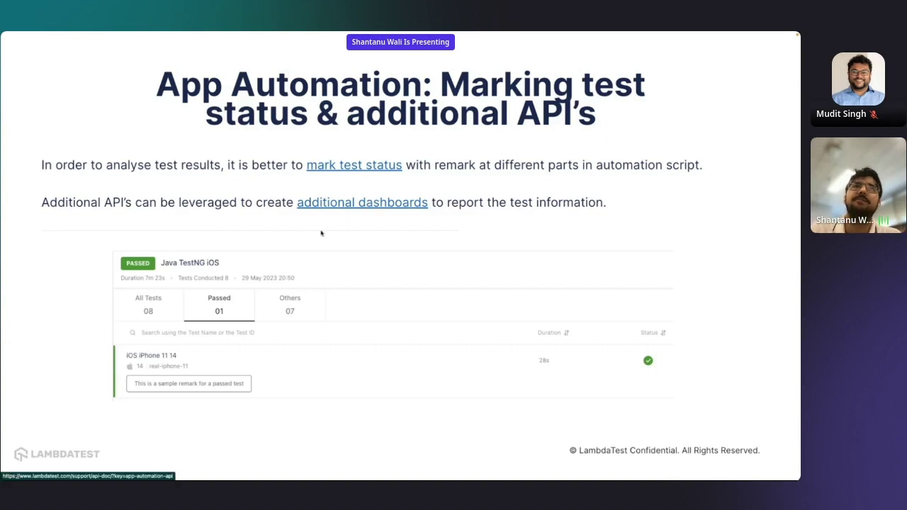
pyautogui.hotkey('ctrl', 'shift', 'Tab')
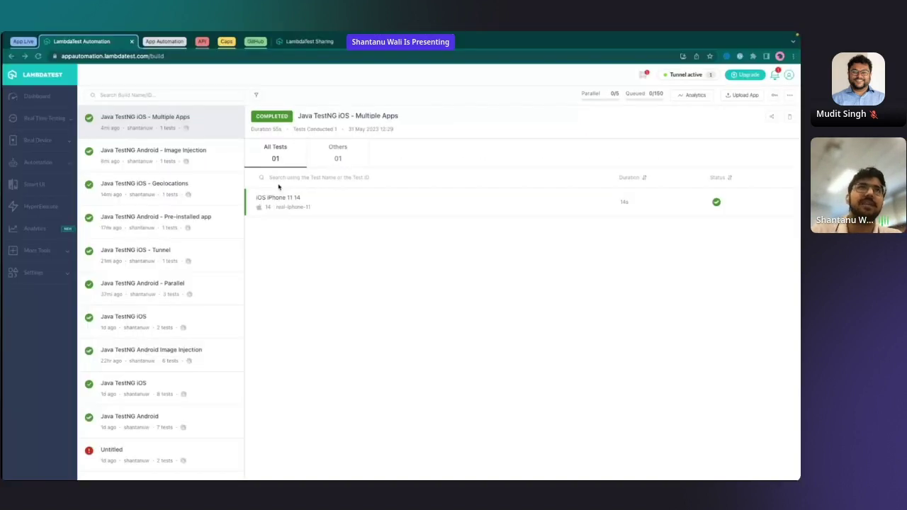
pyautogui.click(202, 41)
pyautogui.click(255, 41)
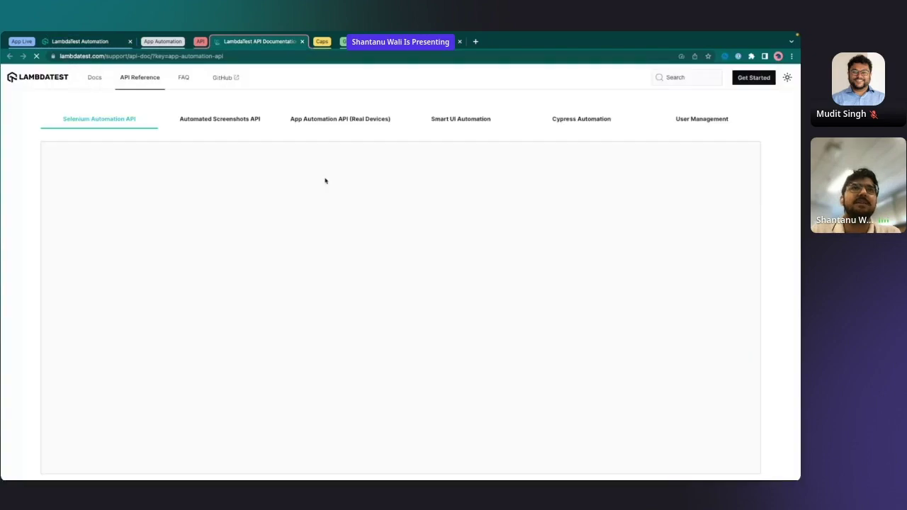
pyautogui.click(330, 124)
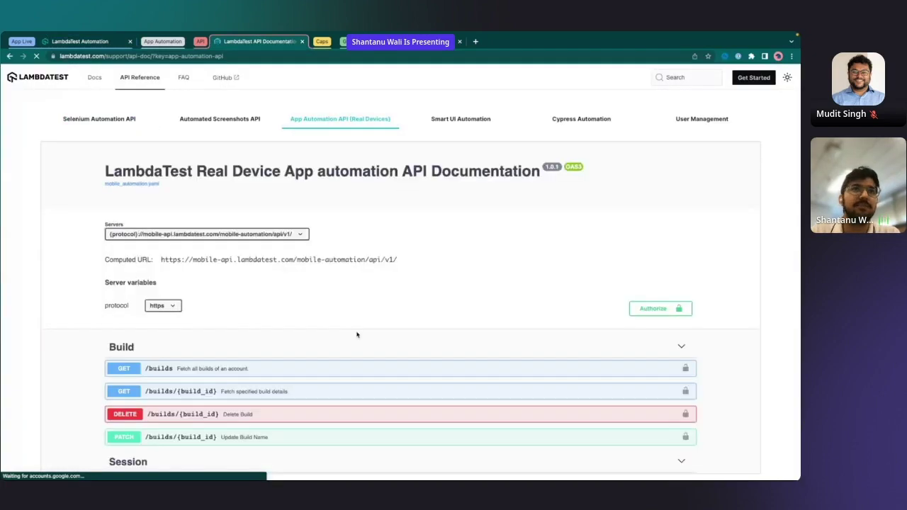
# - Examine the Build and Session endpoints in the real device API documentation, and return to its beginning
pyautogui.scroll(-2, 356, 334)
pyautogui.scroll(-1, 357, 334)
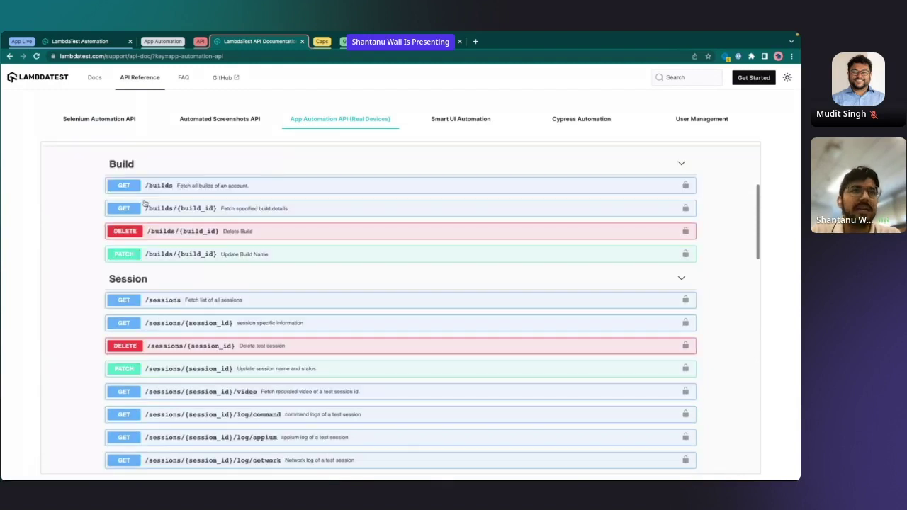
pyautogui.scroll(-1, 156, 241)
pyautogui.scroll(-1, 164, 278)
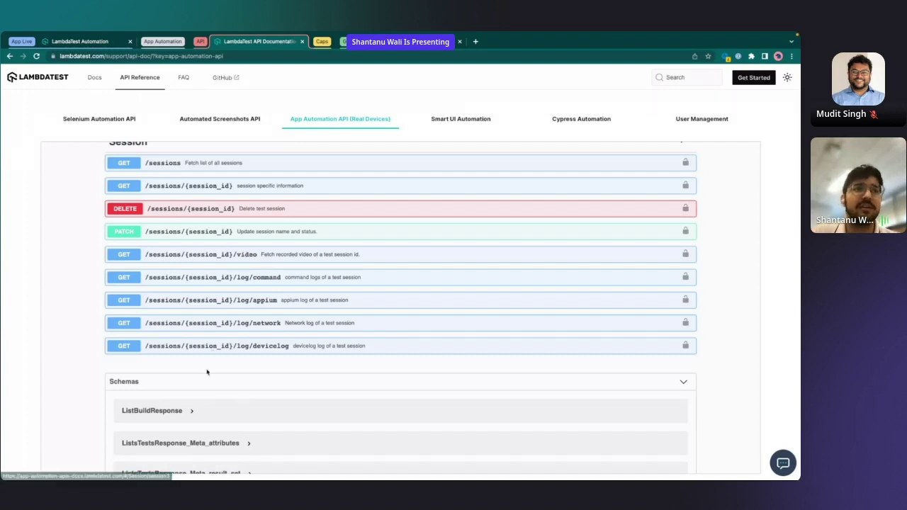
pyautogui.scroll(-1, 206, 372)
pyautogui.scroll(5, 206, 372)
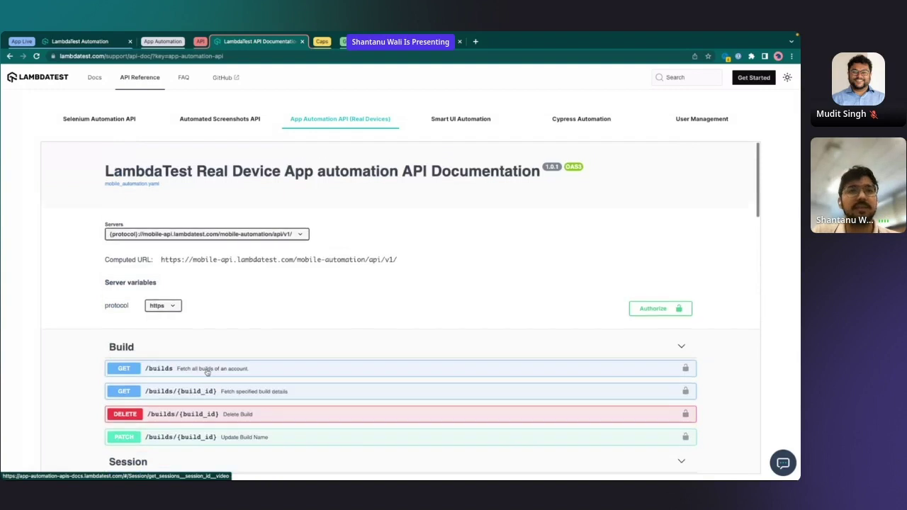